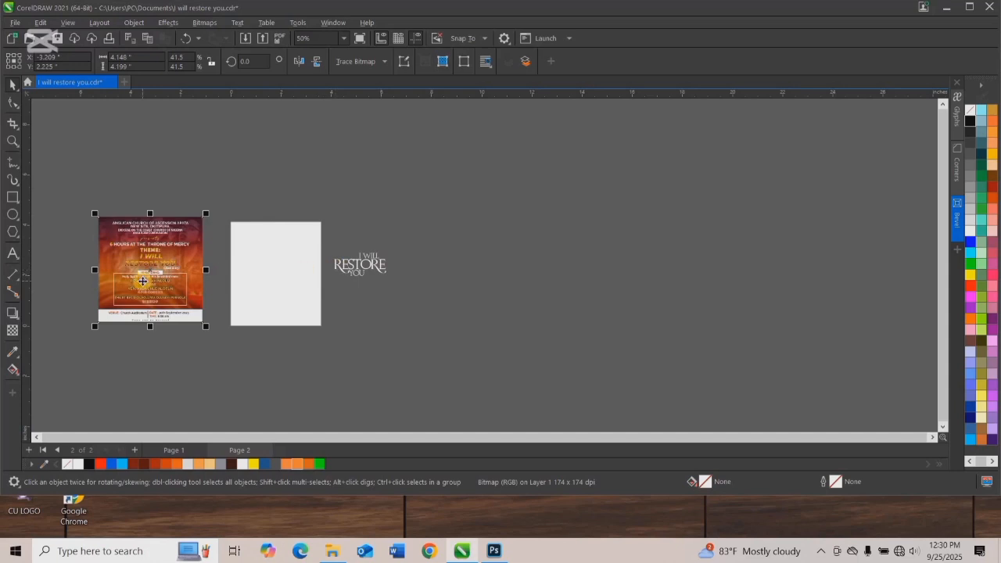
Scale the reference flyer image to about 4.09 by 4.14 inches and place it just beside the blank page.
{"action": "left_click_drag", "start_coordinate": [142, 282], "coordinate": [145, 287]}
{"action": "left_click_drag", "start_coordinate": [209, 332], "coordinate": [236, 356]}
{"action": "left_click_drag", "start_coordinate": [191, 316], "coordinate": [183, 309]}
{"action": "left_click_drag", "start_coordinate": [232, 214], "coordinate": [203, 243]}
{"action": "left_click_drag", "start_coordinate": [184, 288], "coordinate": [207, 261]}
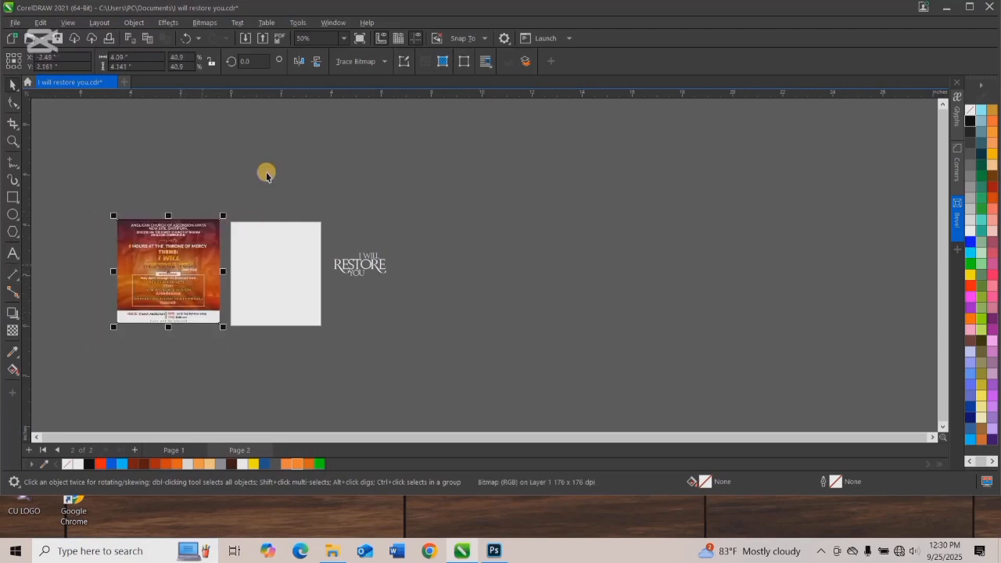
{"action": "left_click", "coordinate": [341, 38]}
{"action": "left_click", "coordinate": [331, 60]}
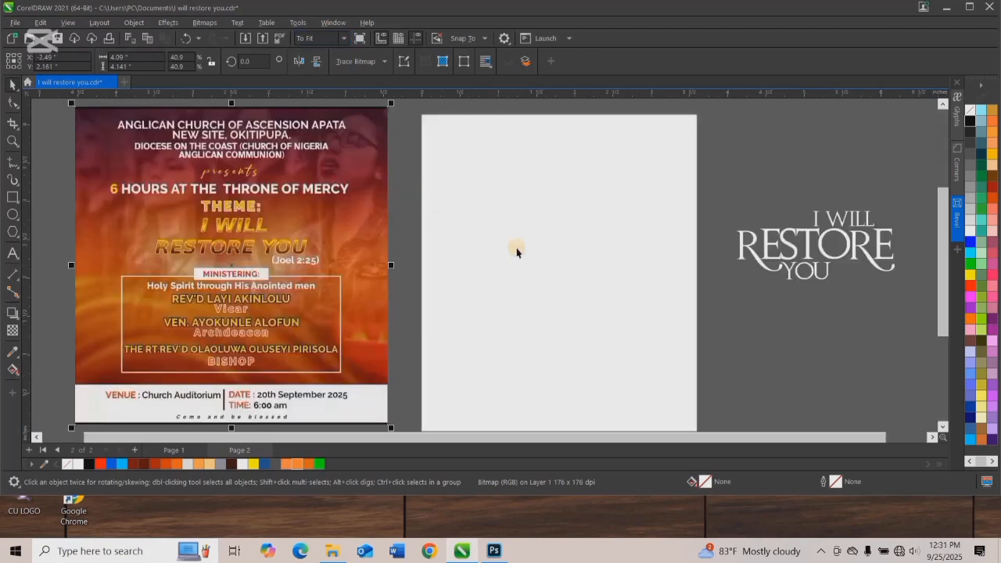
{"action": "left_click", "coordinate": [520, 210]}
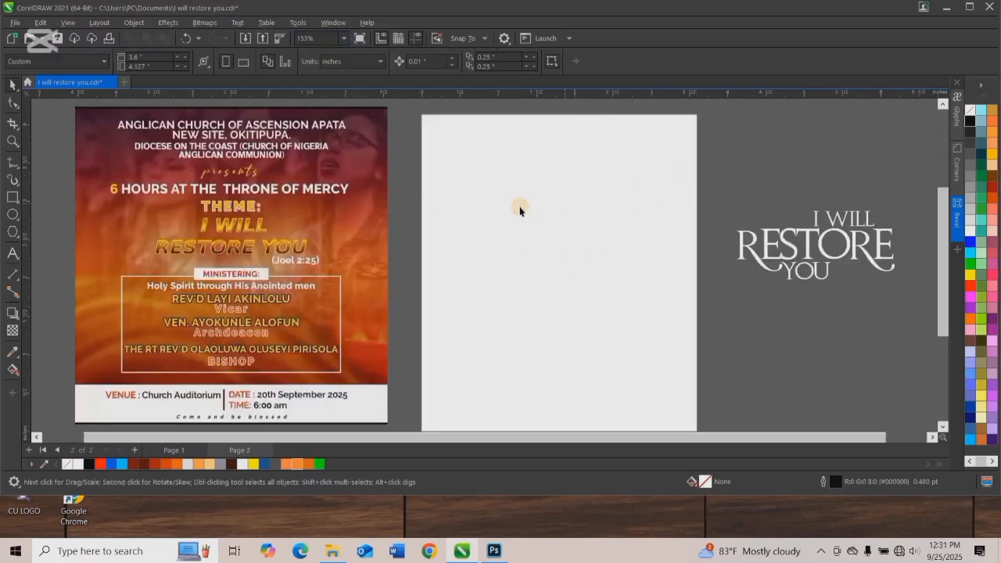
Add a page frame matching the 3.6 by 4.127 inch page and remove the frame's outline.
{"action": "double_click", "coordinate": [422, 229]}
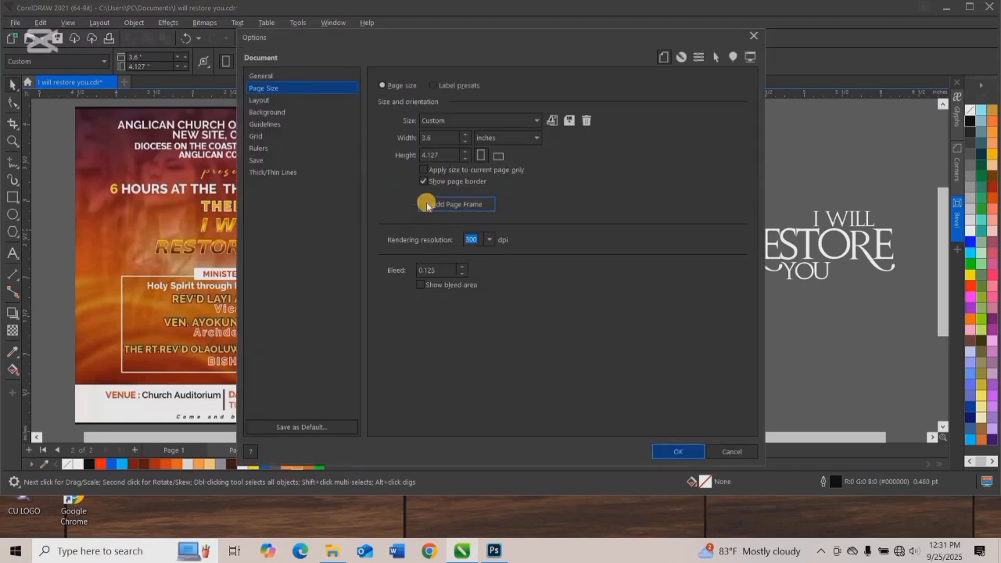
{"action": "left_click", "coordinate": [676, 452]}
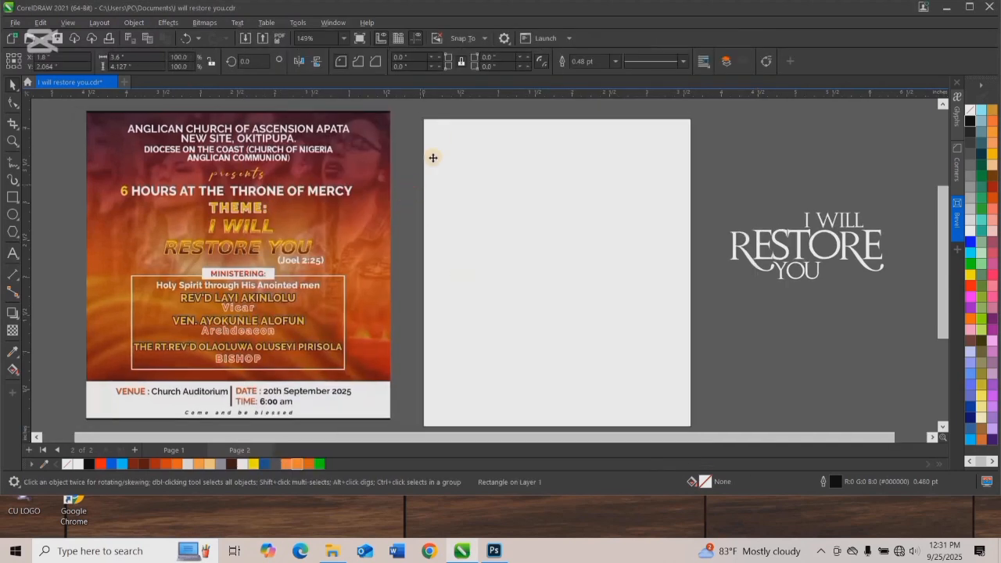
{"action": "left_click", "coordinate": [456, 153]}
{"action": "right_click", "coordinate": [969, 110]}
{"action": "left_click", "coordinate": [409, 186]}
{"action": "scroll", "coordinate": [409, 186], "scroll_direction": "down", "scroll_amount": 1}
{"action": "scroll", "coordinate": [556, 231], "scroll_direction": "up", "scroll_amount": 1}
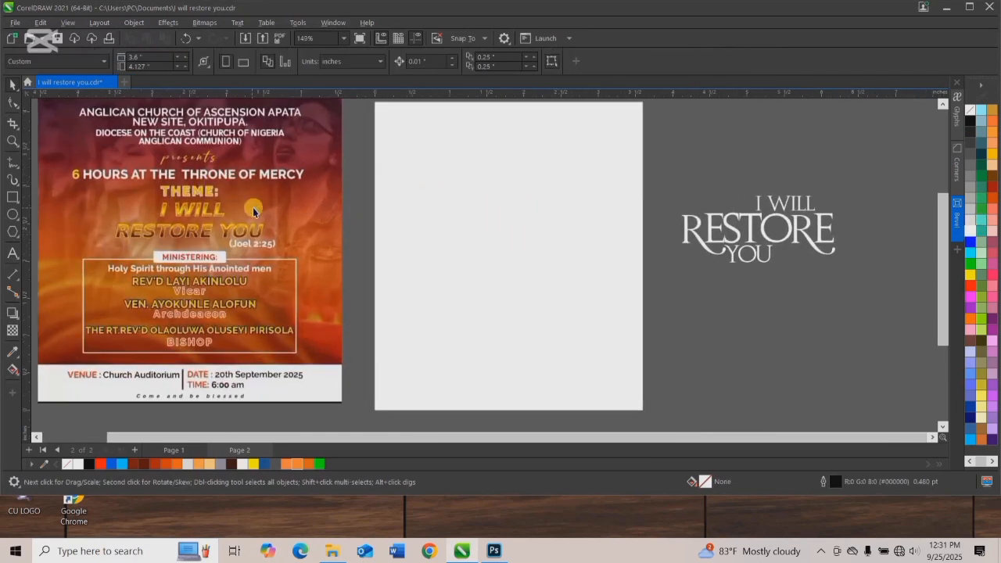
Start importing a file and browse the BACKGROUNDS folder for fiery church background images.
{"action": "scroll", "coordinate": [253, 211], "scroll_direction": "down", "scroll_amount": 1}
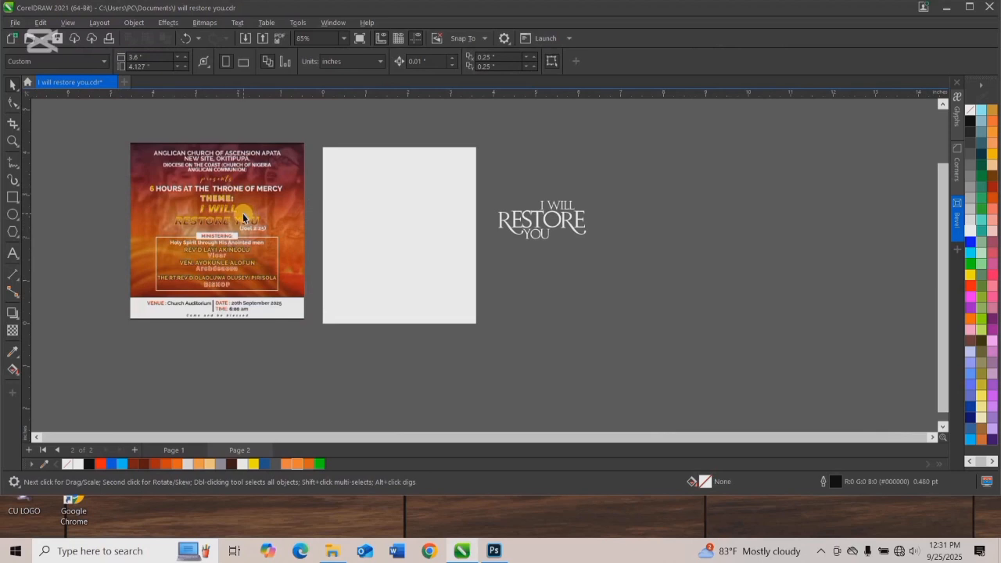
{"action": "scroll", "coordinate": [242, 213], "scroll_direction": "up", "scroll_amount": 2}
{"action": "scroll", "coordinate": [232, 210], "scroll_direction": "down", "scroll_amount": 1}
{"action": "left_click", "coordinate": [485, 216]}
{"action": "left_click", "coordinate": [643, 163]}
{"action": "right_click", "coordinate": [649, 159]}
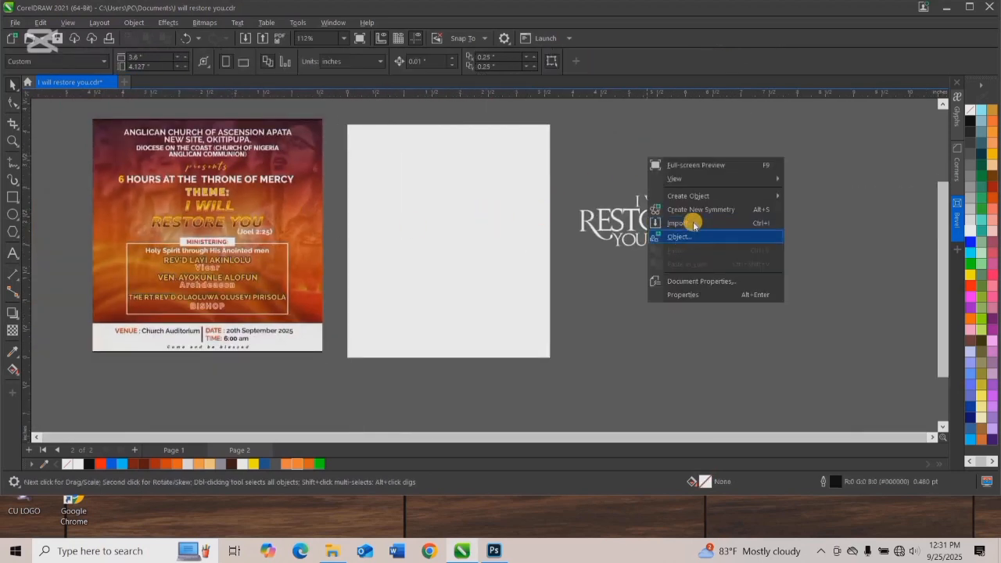
{"action": "left_click", "coordinate": [676, 223]}
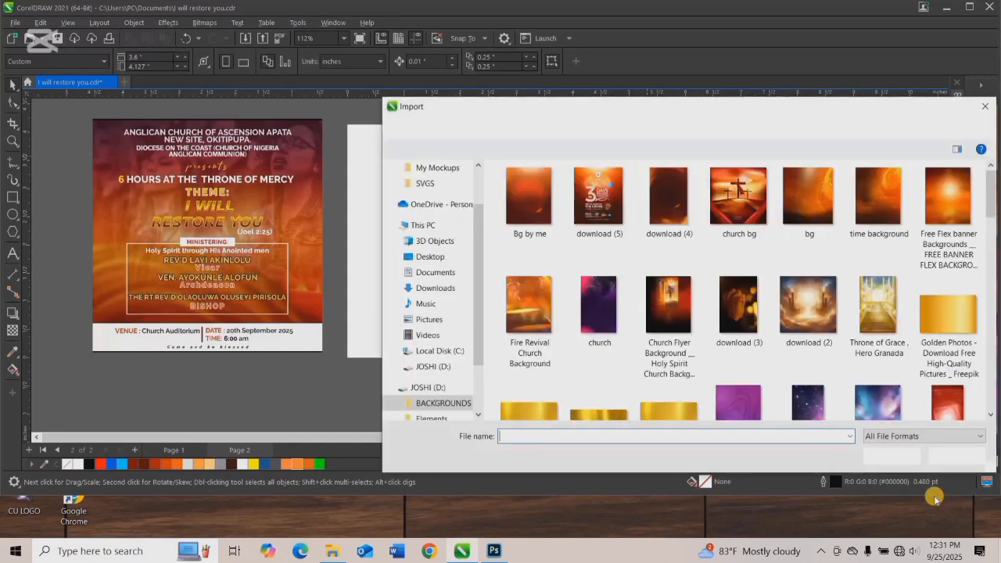
{"action": "scroll", "coordinate": [567, 297], "scroll_direction": "down", "scroll_amount": 2}
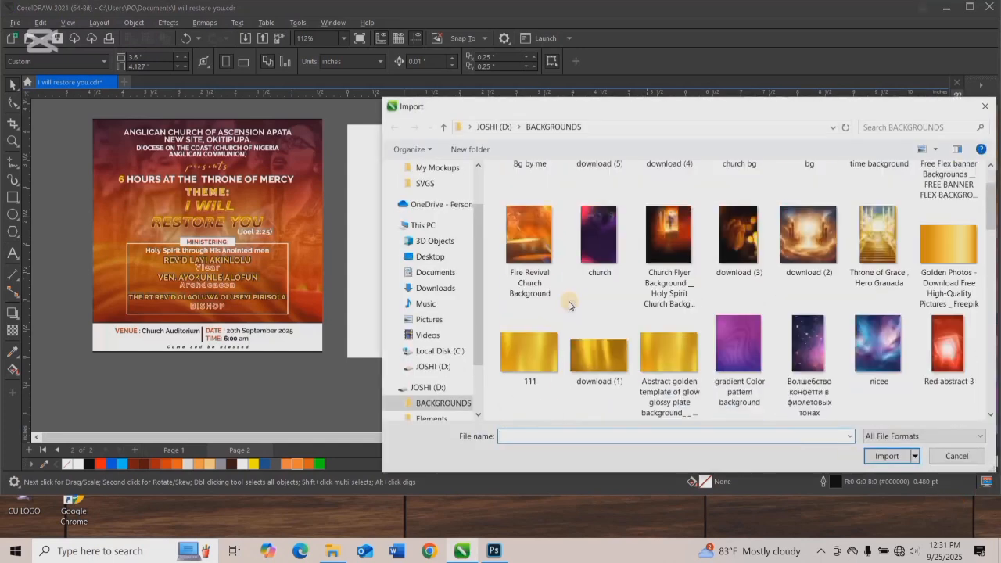
{"action": "scroll", "coordinate": [570, 305], "scroll_direction": "down", "scroll_amount": 3}
{"action": "scroll", "coordinate": [570, 305], "scroll_direction": "down", "scroll_amount": 1}
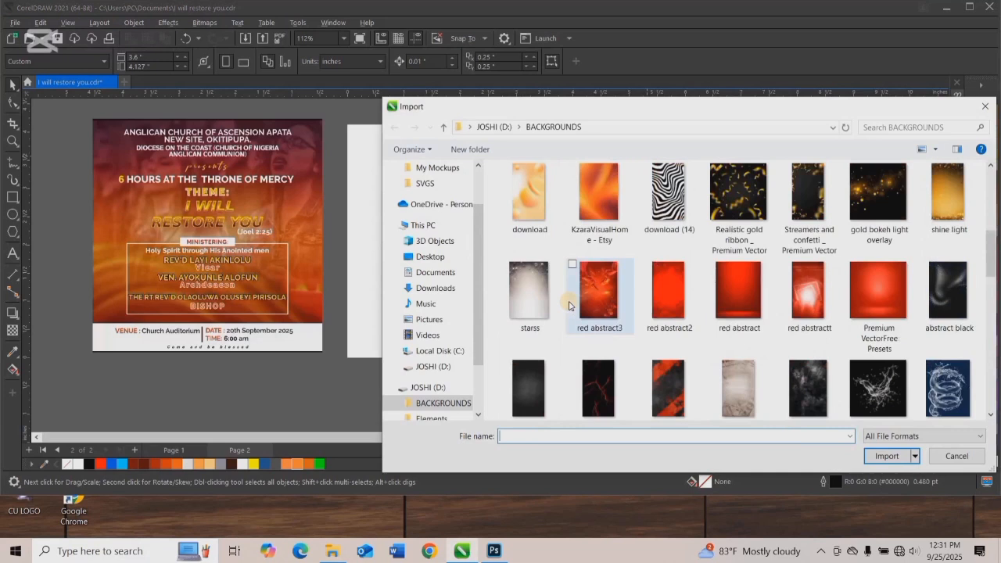
{"action": "scroll", "coordinate": [569, 305], "scroll_direction": "up", "scroll_amount": 6}
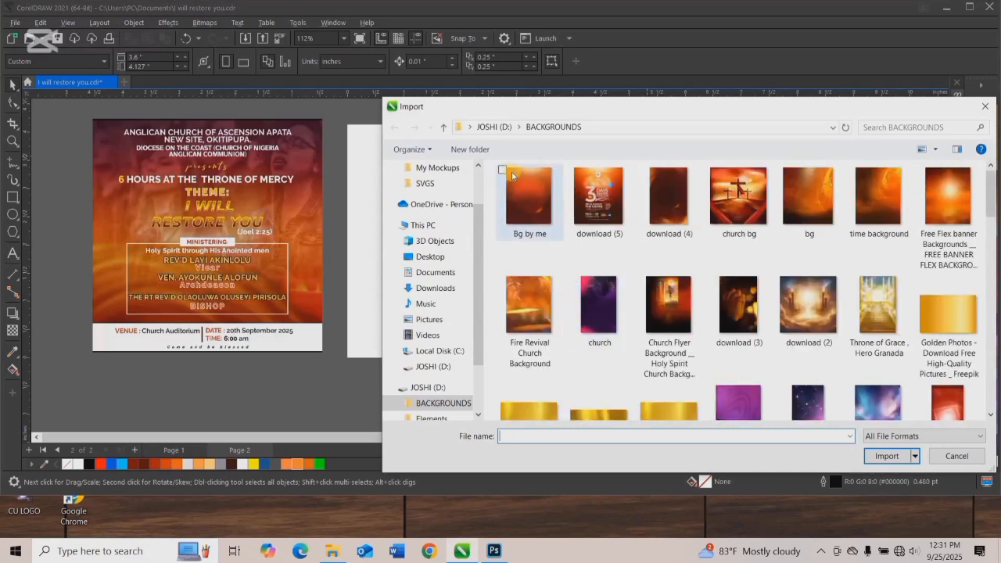
Import the images Bg by me, download (4), church bg, bg, time background and download (2) together.
{"action": "left_click", "coordinate": [560, 181]}
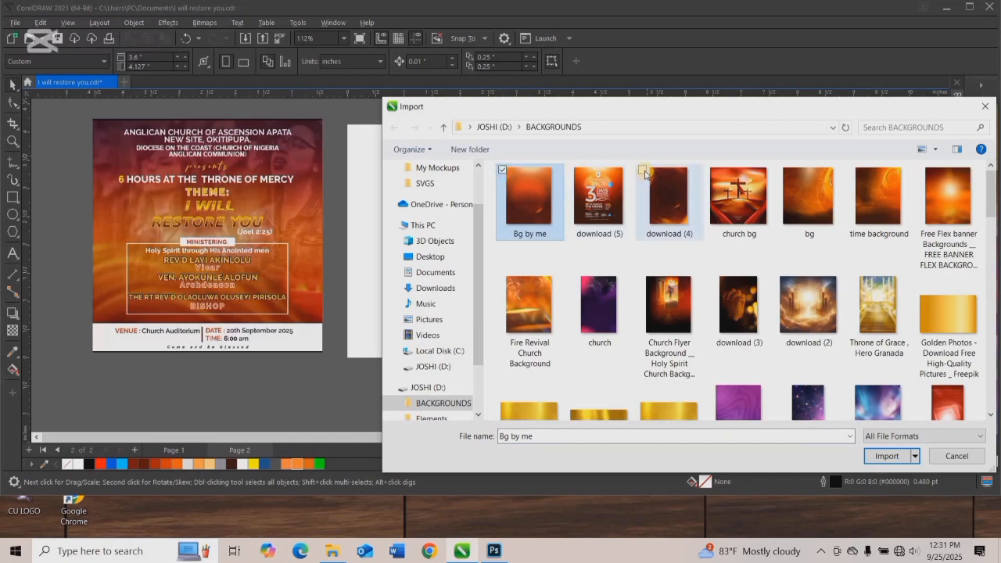
{"action": "left_click", "coordinate": [643, 170]}
{"action": "left_click", "coordinate": [755, 201], "text": "ctrl"}
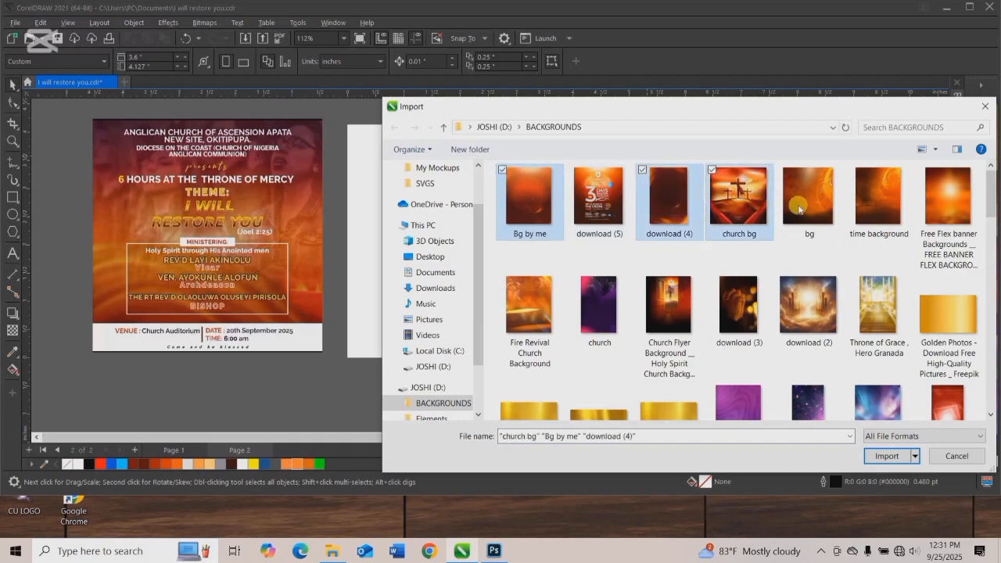
{"action": "left_click", "coordinate": [799, 209], "text": "ctrl"}
{"action": "left_click", "coordinate": [868, 202], "text": "ctrl"}
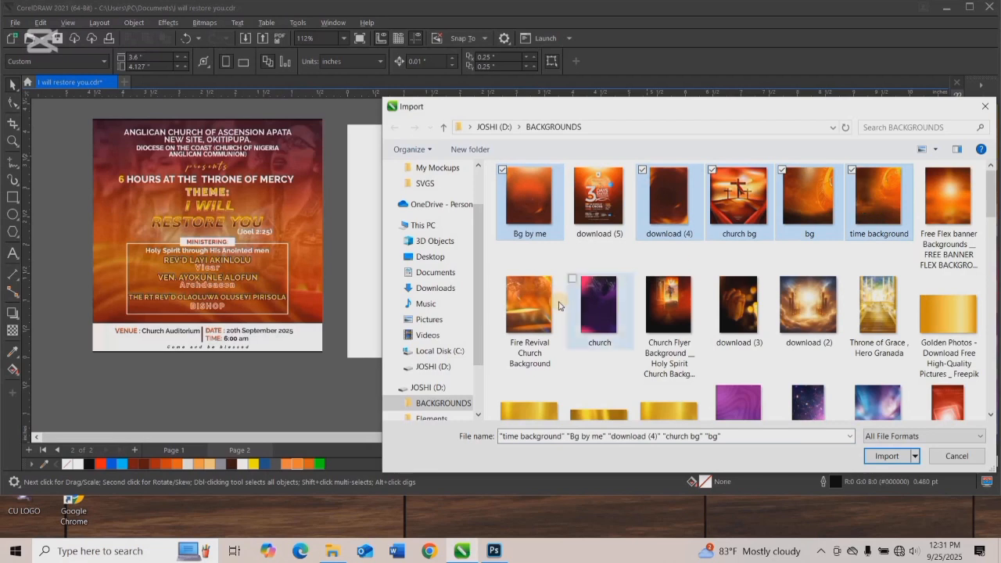
{"action": "scroll", "coordinate": [559, 305], "scroll_direction": "down", "scroll_amount": 1}
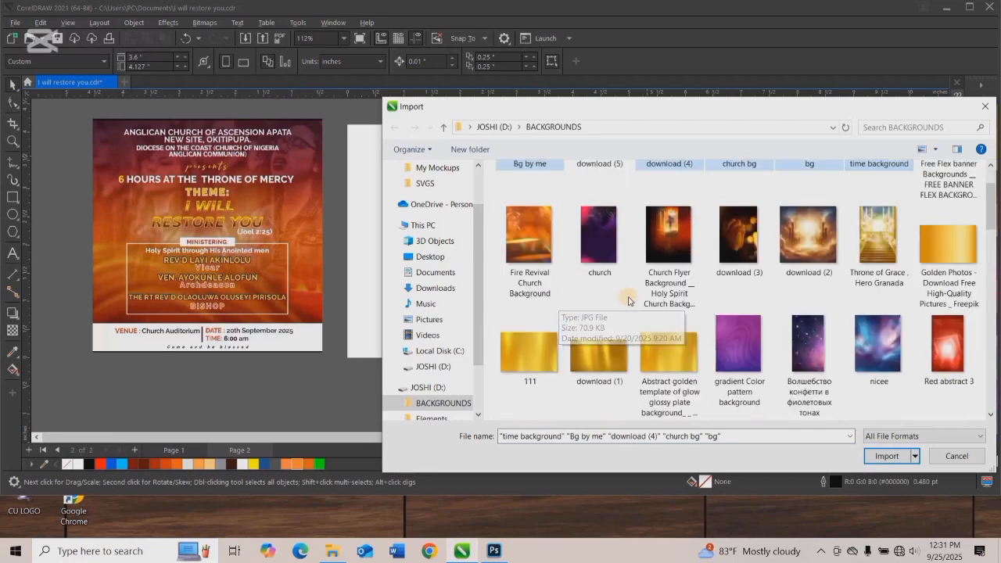
{"action": "left_click", "coordinate": [810, 242], "text": "ctrl"}
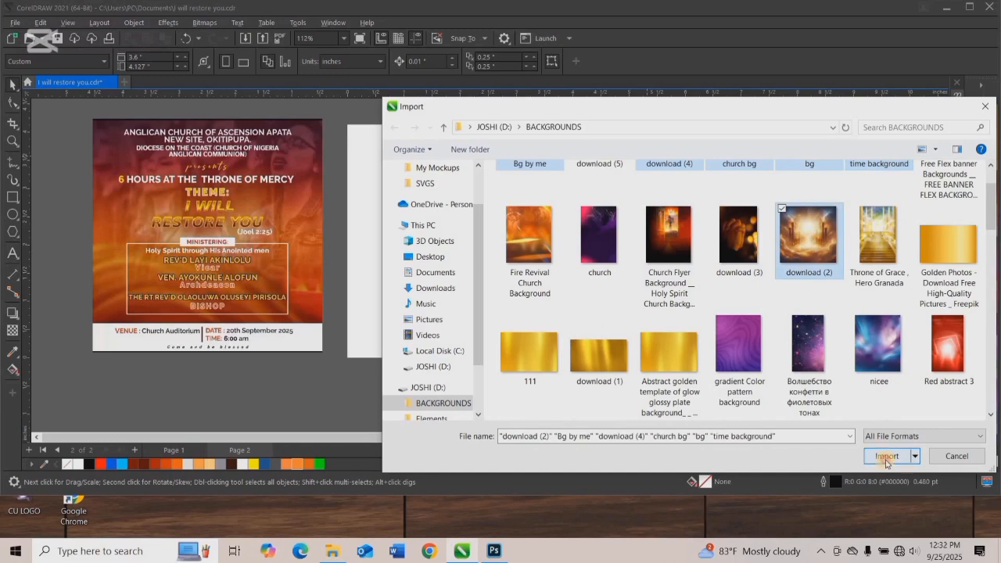
{"action": "left_click", "coordinate": [886, 457]}
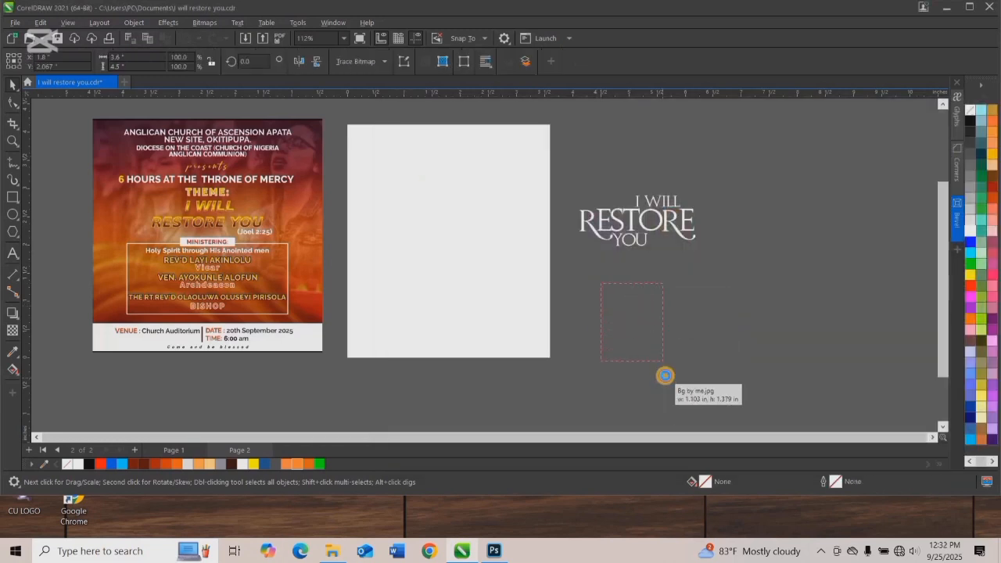
Place the six imported backgrounds as small images beside the page, around the I WILL RESTORE YOU title.
{"action": "left_click_drag", "start_coordinate": [665, 375], "coordinate": [665, 375]}
{"action": "left_click_drag", "start_coordinate": [680, 285], "coordinate": [730, 366]}
{"action": "left_click_drag", "start_coordinate": [763, 268], "coordinate": [814, 309]}
{"action": "left_click_drag", "start_coordinate": [754, 184], "coordinate": [845, 288]}
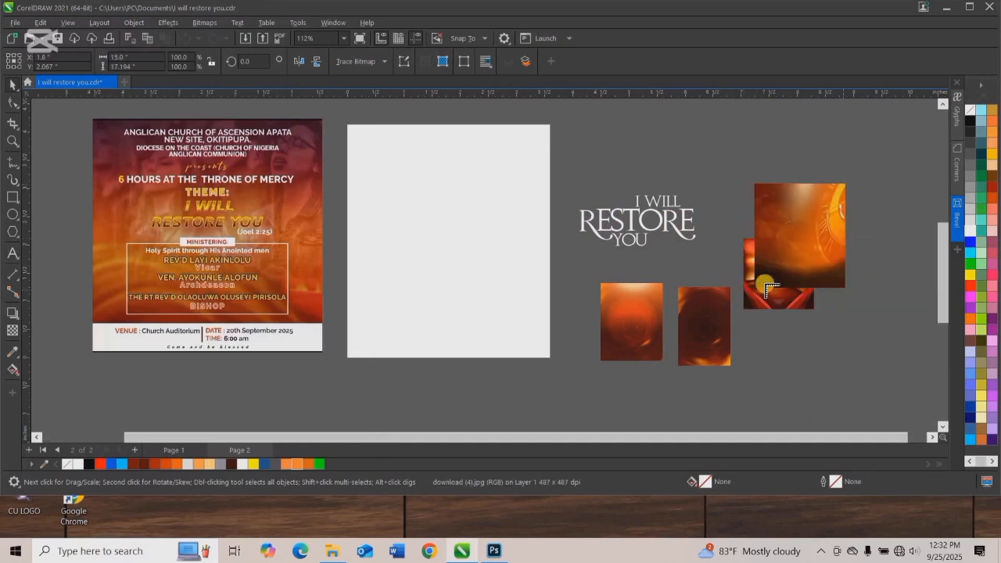
{"action": "left_click_drag", "start_coordinate": [750, 333], "coordinate": [818, 417]}
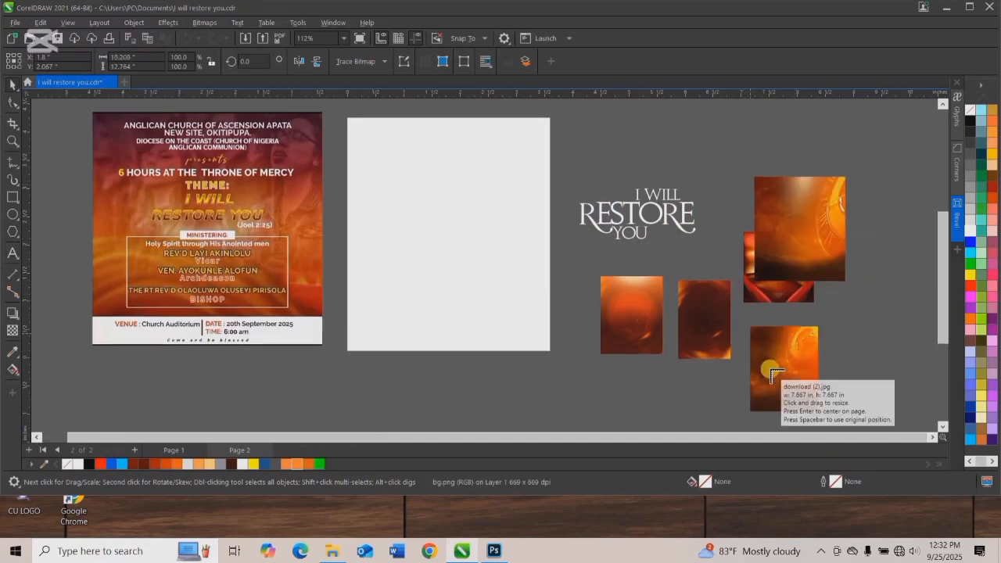
{"action": "left_click_drag", "start_coordinate": [691, 131], "coordinate": [739, 226]}
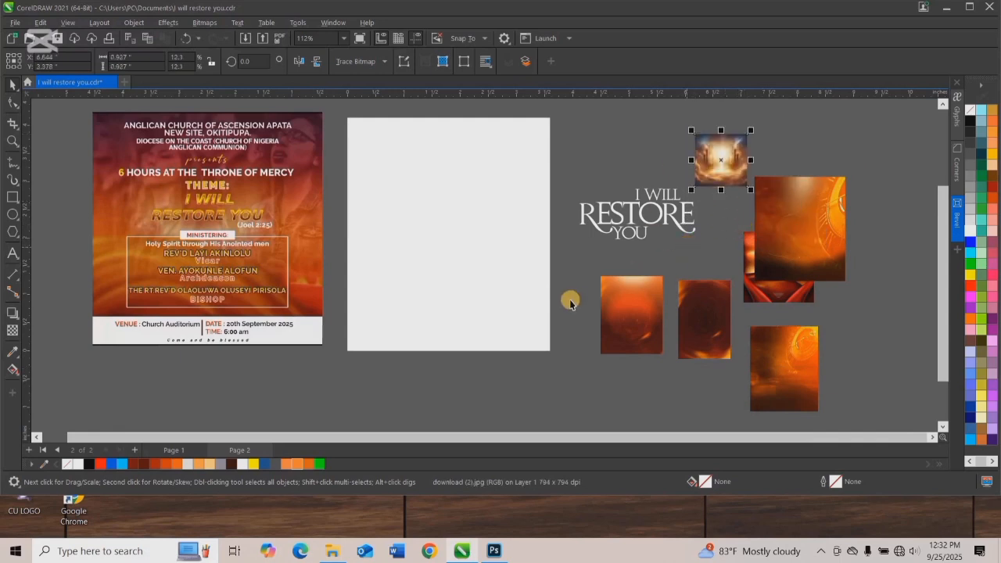
Move the dark swirl image download (4) over the page and enlarge it to about 4.22 by 6.34 inches.
{"action": "left_click_drag", "start_coordinate": [706, 316], "coordinate": [582, 415]}
{"action": "left_click_drag", "start_coordinate": [438, 280], "coordinate": [407, 242]}
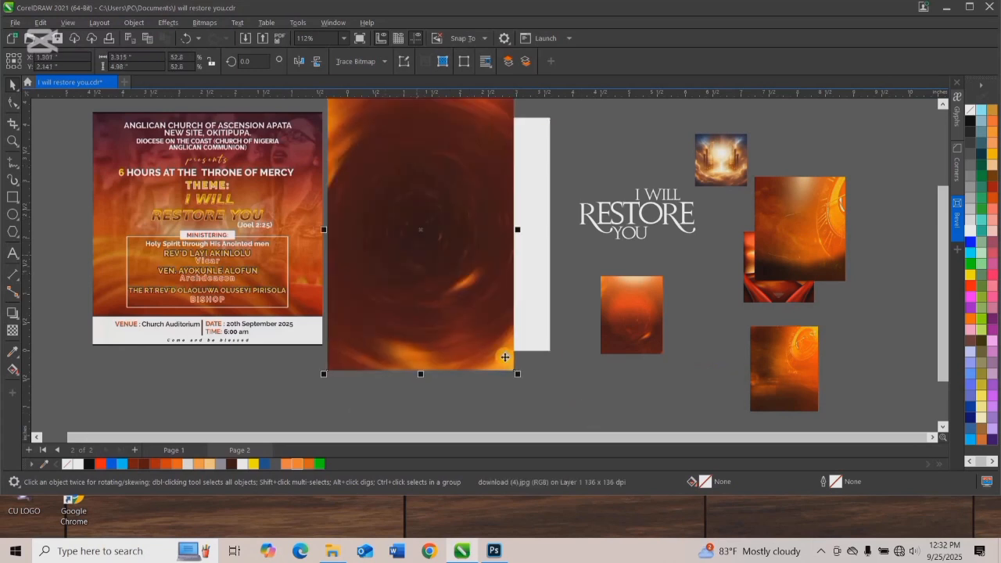
{"action": "left_click_drag", "start_coordinate": [520, 377], "coordinate": [564, 412]}
{"action": "left_click_drag", "start_coordinate": [486, 290], "coordinate": [500, 233]}
PowerClip the dark swirl image inside the page frame.
{"action": "scroll", "coordinate": [482, 273], "scroll_direction": "down", "scroll_amount": 4}
{"action": "right_click", "coordinate": [512, 313]}
{"action": "left_click", "coordinate": [547, 368]}
{"action": "left_click", "coordinate": [444, 274]}
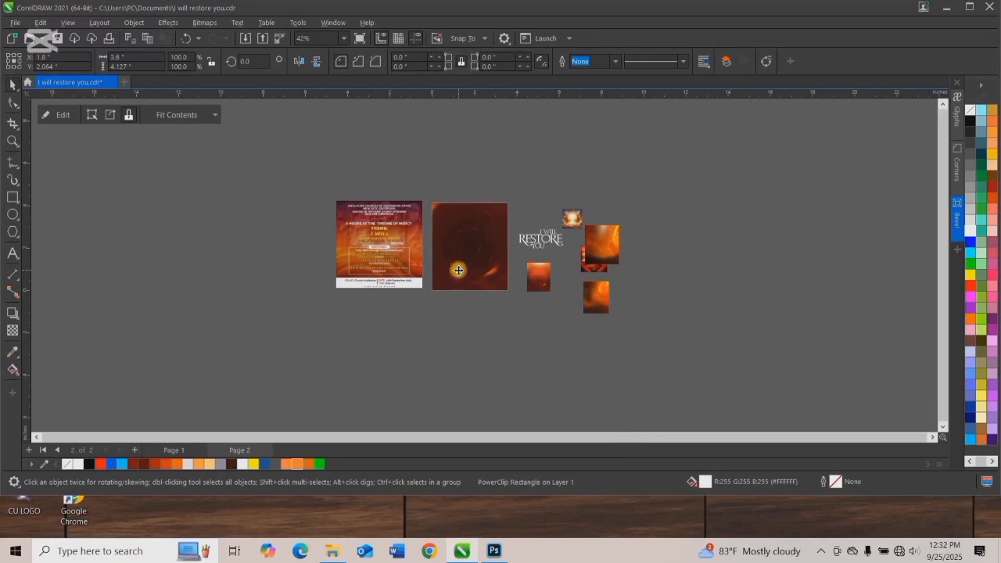
{"action": "left_click", "coordinate": [459, 269]}
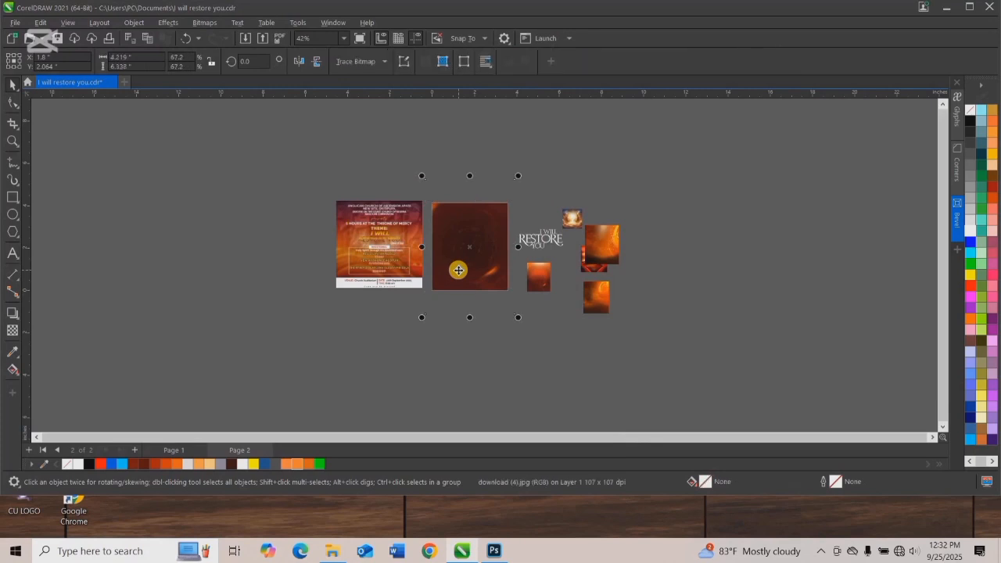
{"action": "left_click", "coordinate": [484, 148]}
{"action": "scroll", "coordinate": [471, 258], "scroll_direction": "up", "scroll_amount": 4}
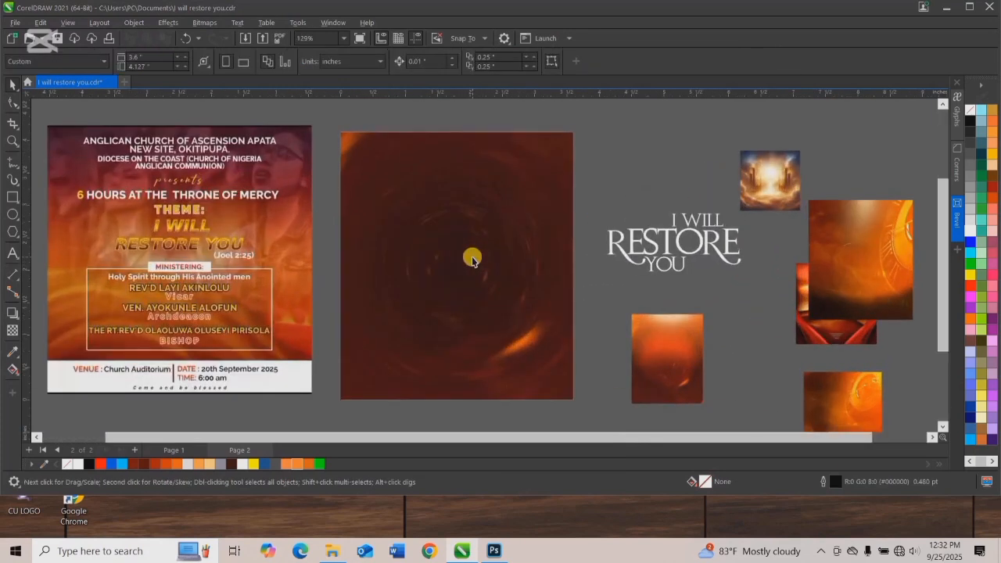
Move the red-orange Bg by me image onto the page and PowerClip it inside the page frame.
{"action": "left_click", "coordinate": [672, 376]}
{"action": "left_click_drag", "start_coordinate": [673, 373], "coordinate": [527, 308]}
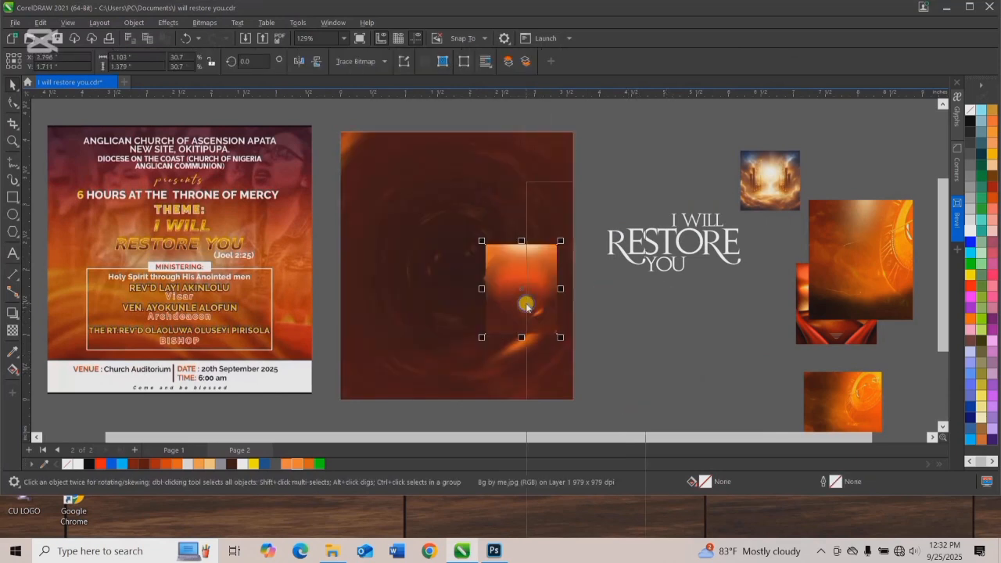
{"action": "right_click", "coordinate": [527, 308]}
{"action": "left_click", "coordinate": [567, 365]}
{"action": "left_click", "coordinate": [413, 270]}
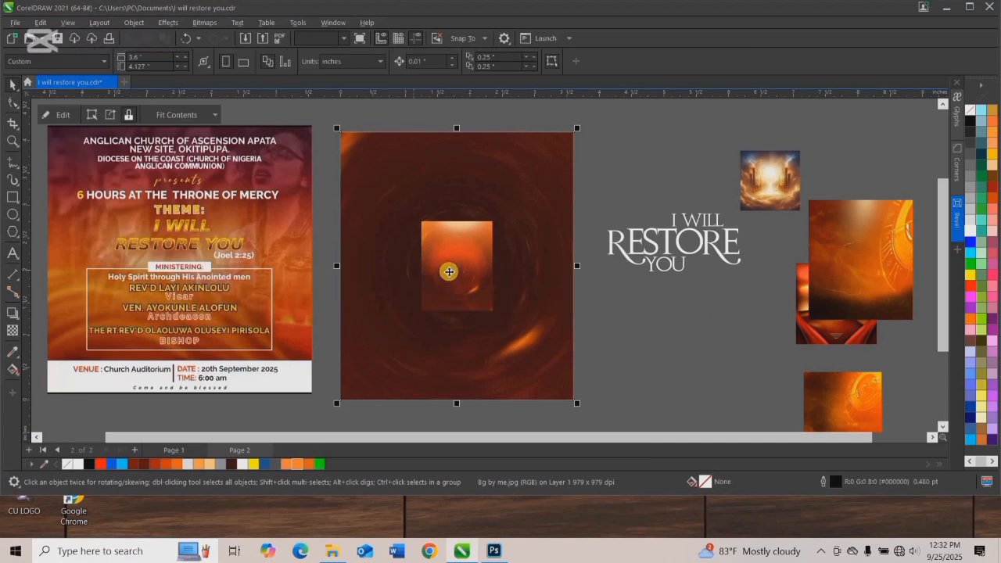
Enlarge the clipped red-orange image to about 4.1 by 5.13 inches and position it over the frame's upper area.
{"action": "left_click", "coordinate": [449, 260], "text": "ctrl"}
{"action": "left_click_drag", "start_coordinate": [496, 315], "coordinate": [577, 429]}
{"action": "left_click_drag", "start_coordinate": [521, 369], "coordinate": [510, 351]}
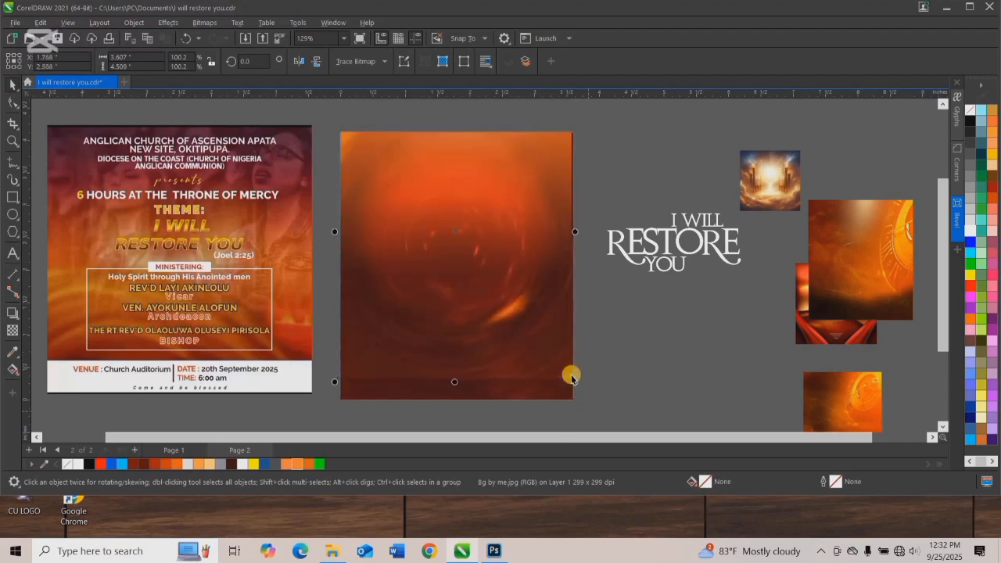
{"action": "left_click_drag", "start_coordinate": [573, 386], "coordinate": [592, 397]}
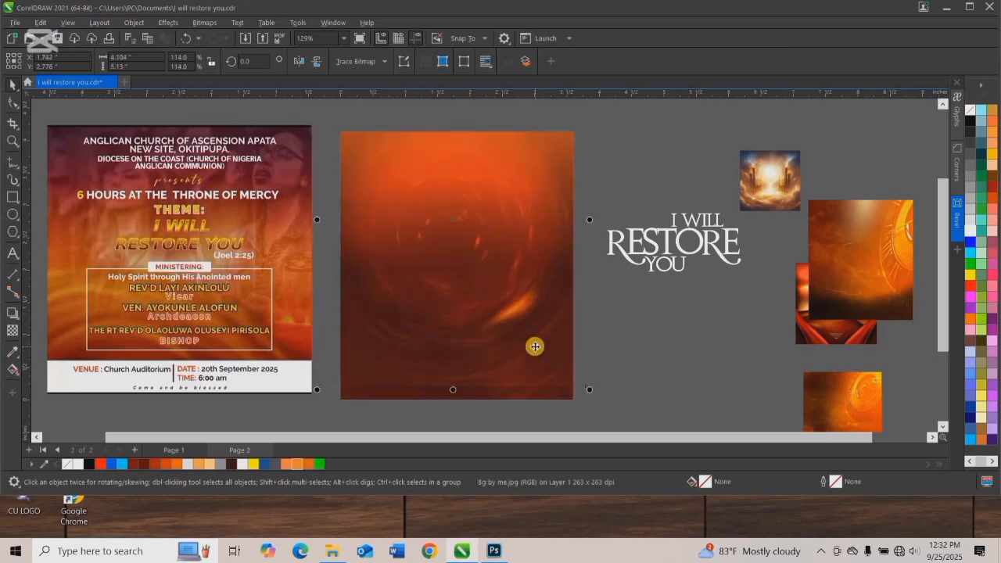
{"action": "left_click_drag", "start_coordinate": [537, 345], "coordinate": [538, 344]}
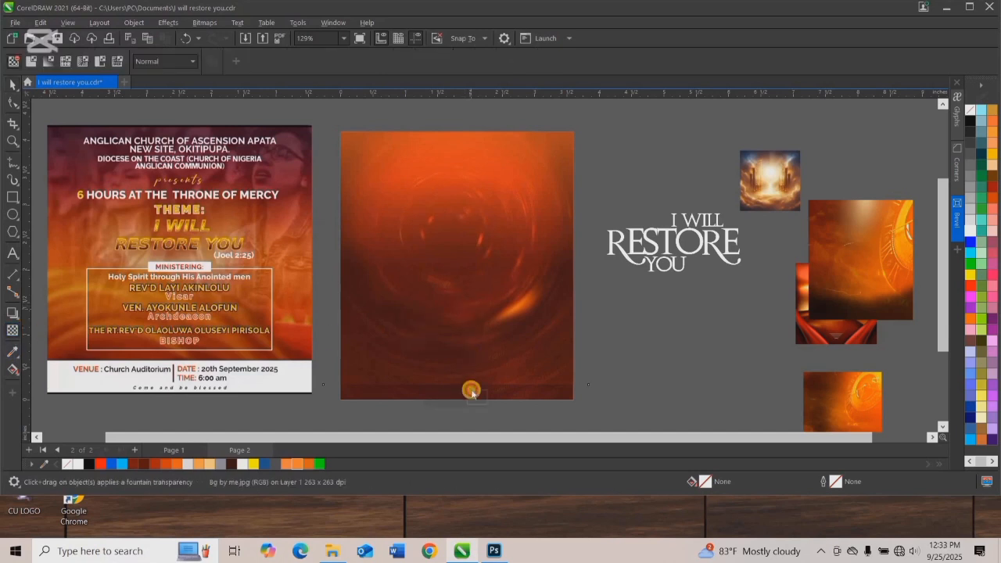
Edit the frame's PowerClip contents and apply a downward fountain transparency that fades out the red-orange image's lower part.
{"action": "left_click", "coordinate": [12, 86]}
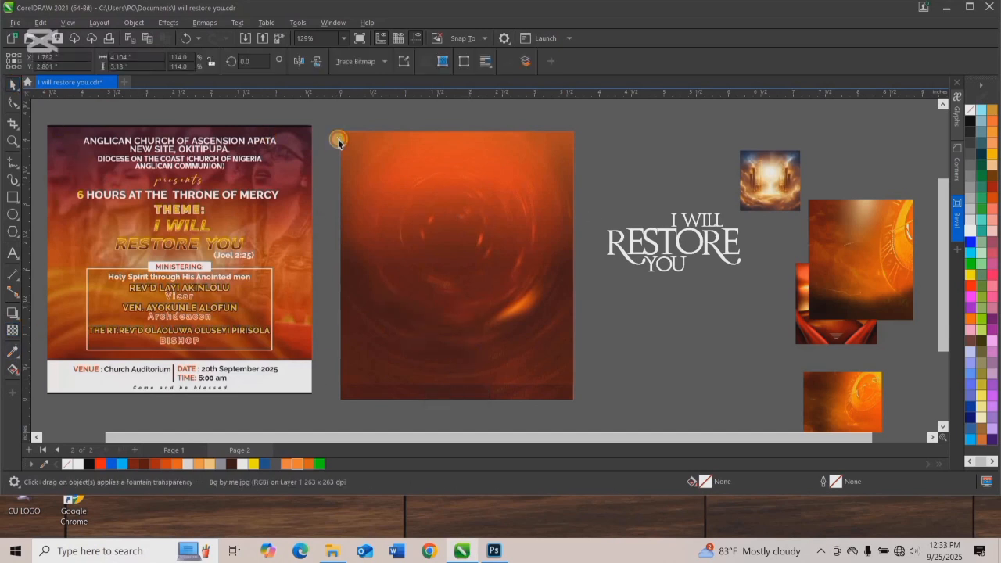
{"action": "left_click", "coordinate": [436, 183]}
{"action": "right_click", "coordinate": [436, 185]}
{"action": "left_click", "coordinate": [479, 180]}
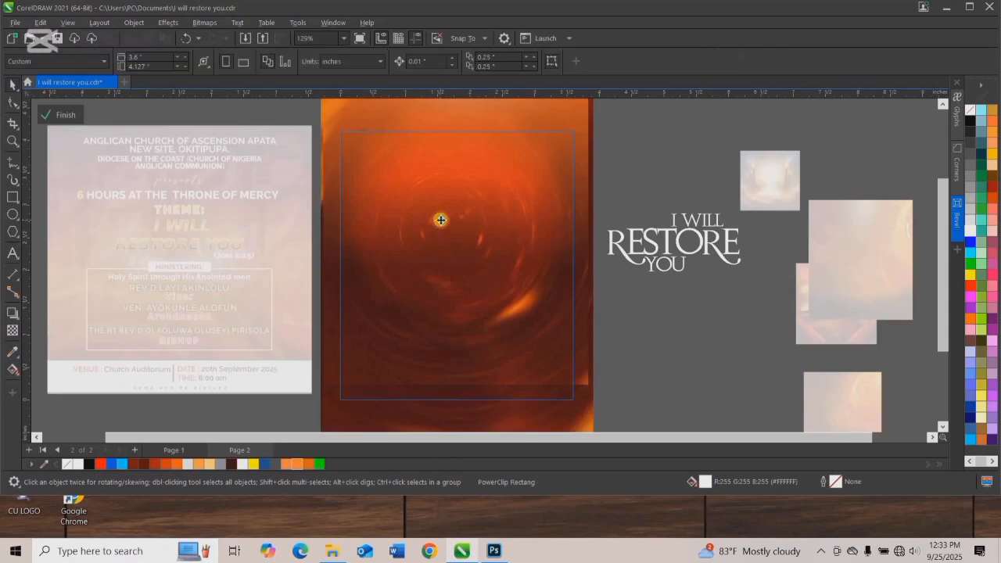
{"action": "left_click", "coordinate": [11, 330]}
{"action": "left_click_drag", "start_coordinate": [461, 300], "coordinate": [461, 360]}
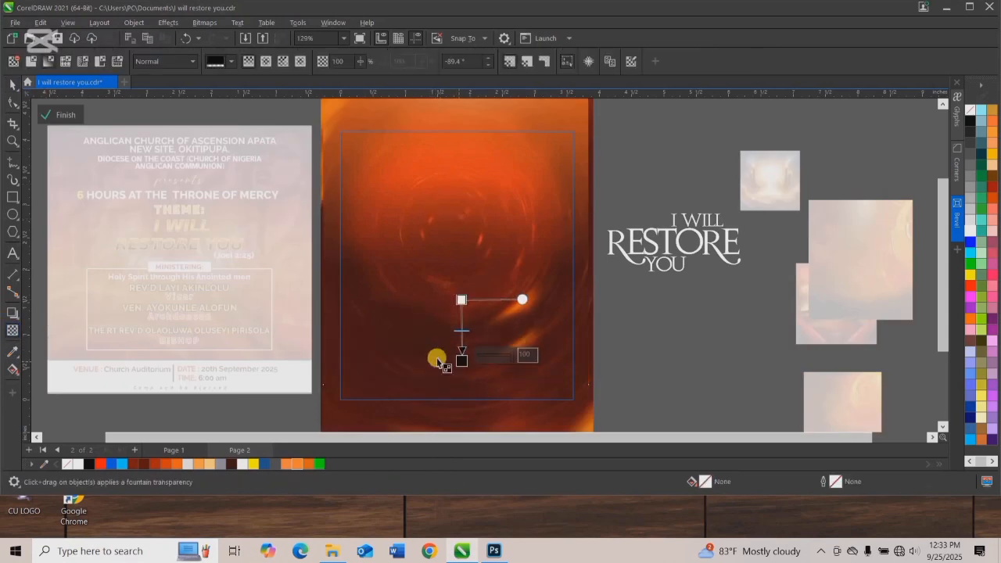
Nudge the faded red-orange image slightly to the right and finish editing the PowerClip.
{"action": "left_click", "coordinate": [13, 86]}
{"action": "left_click_drag", "start_coordinate": [453, 261], "coordinate": [456, 262]}
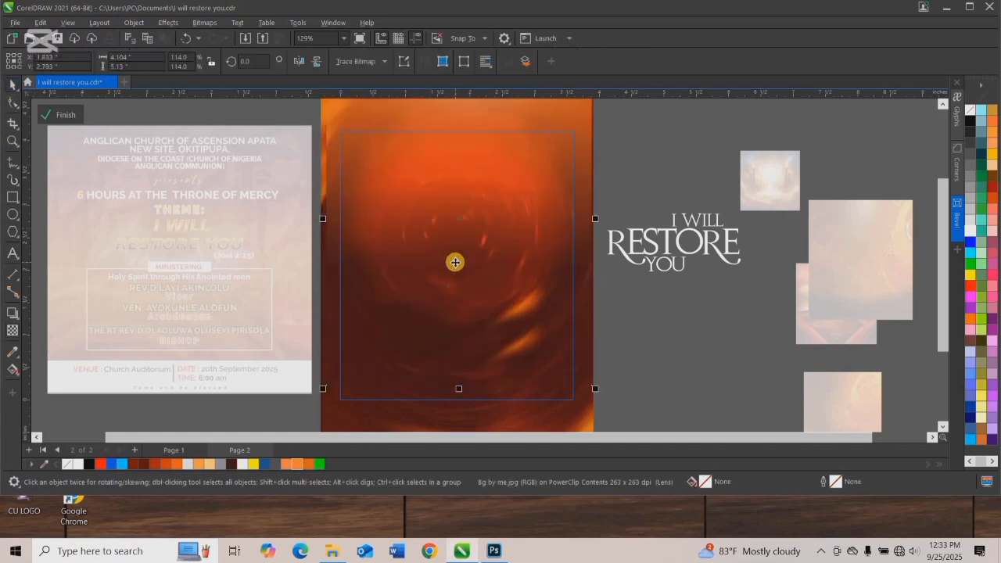
{"action": "scroll", "coordinate": [455, 262], "scroll_direction": "down", "scroll_amount": 1}
{"action": "left_click", "coordinate": [61, 115]}
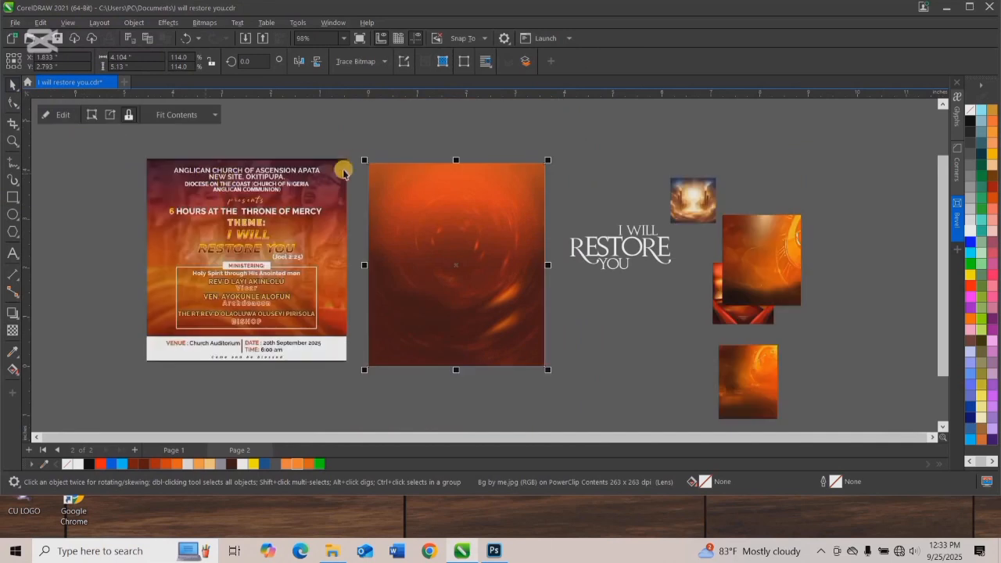
{"action": "left_click", "coordinate": [358, 164]}
{"action": "scroll", "coordinate": [423, 256], "scroll_direction": "up", "scroll_amount": 1}
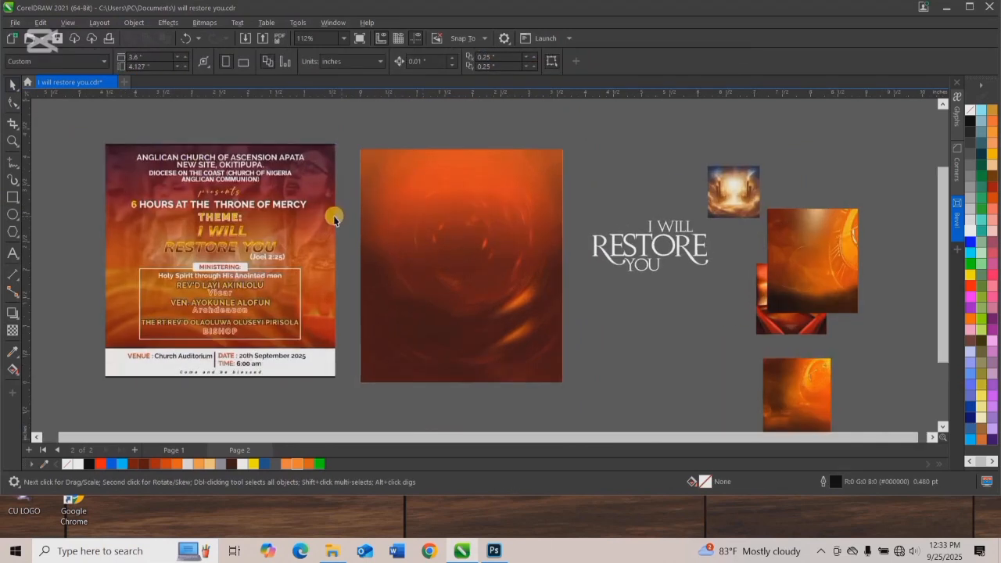
{"action": "scroll", "coordinate": [396, 248], "scroll_direction": "down", "scroll_amount": 3}
{"action": "scroll", "coordinate": [415, 259], "scroll_direction": "up", "scroll_amount": 3}
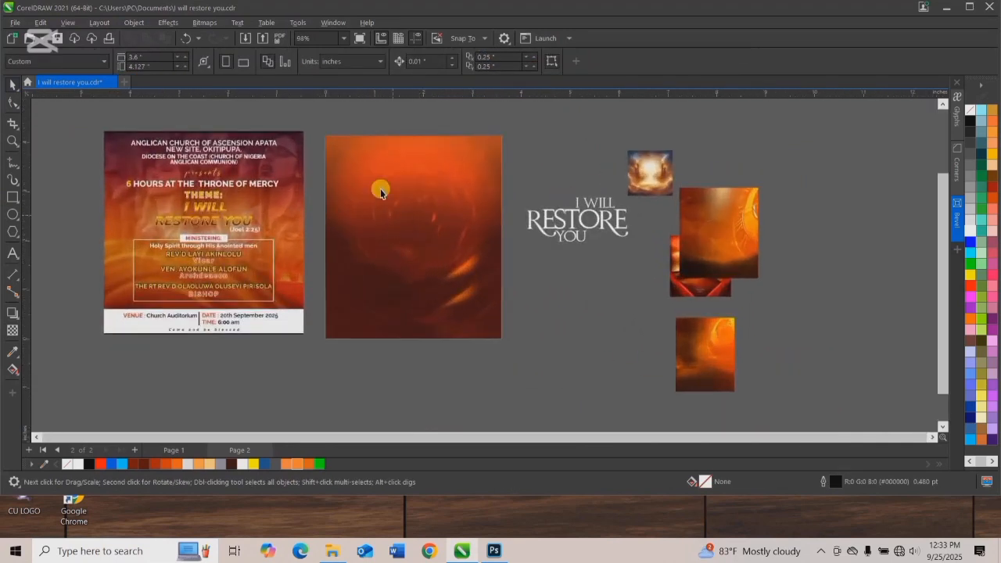
{"action": "left_click", "coordinate": [381, 192]}
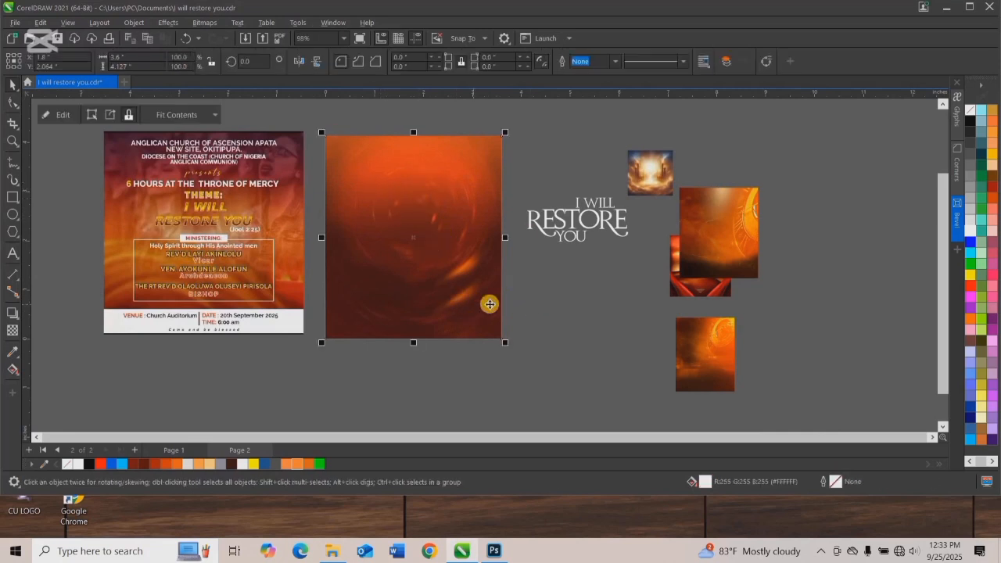
Enlarge the bg.png clock image to about 3.29 by 3.77 inches beside the page and delete the other clock image.
{"action": "left_click_drag", "start_coordinate": [731, 235], "coordinate": [587, 257]}
{"action": "left_click_drag", "start_coordinate": [698, 336], "coordinate": [430, 214]}
{"action": "left_click_drag", "start_coordinate": [475, 277], "coordinate": [552, 374]}
{"action": "left_click_drag", "start_coordinate": [415, 258], "coordinate": [352, 213]}
{"action": "mouse_move", "coordinate": [617, 309]}
{"action": "left_mouse_down"}
{"action": "mouse_move", "coordinate": [677, 414]}
{"action": "mouse_move", "coordinate": [694, 394]}
{"action": "mouse_move", "coordinate": [567, 295]}
{"action": "mouse_move", "coordinate": [596, 306]}
{"action": "left_mouse_up"}
{"action": "scroll", "coordinate": [542, 273], "scroll_direction": "up", "scroll_amount": 2}
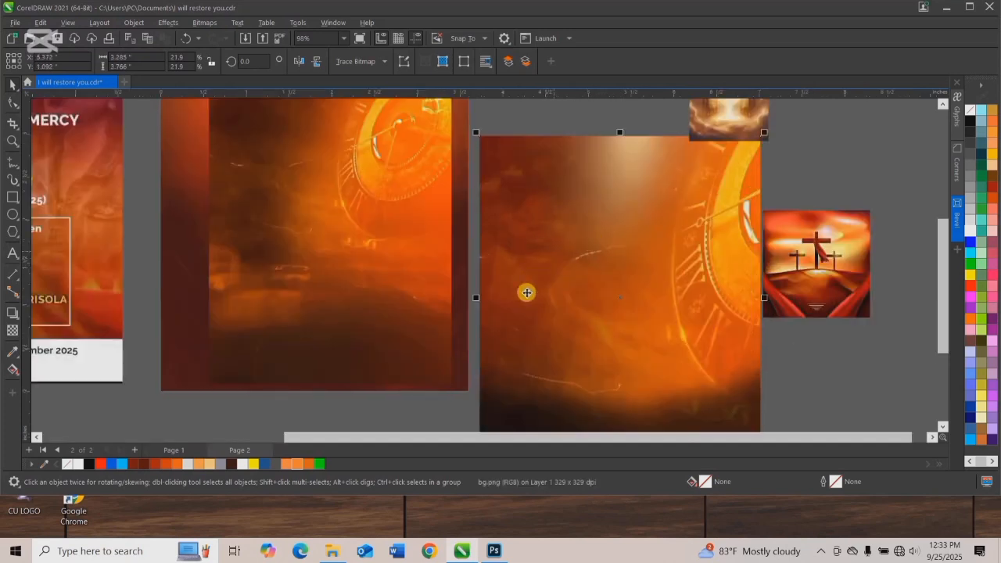
{"action": "scroll", "coordinate": [539, 242], "scroll_direction": "down", "scroll_amount": 2}
{"action": "left_click", "coordinate": [407, 217]}
{"action": "key", "text": "Delete"}
Move bg.png onto the page and PowerClip it inside the page frame.
{"action": "left_click_drag", "start_coordinate": [553, 278], "coordinate": [550, 242]}
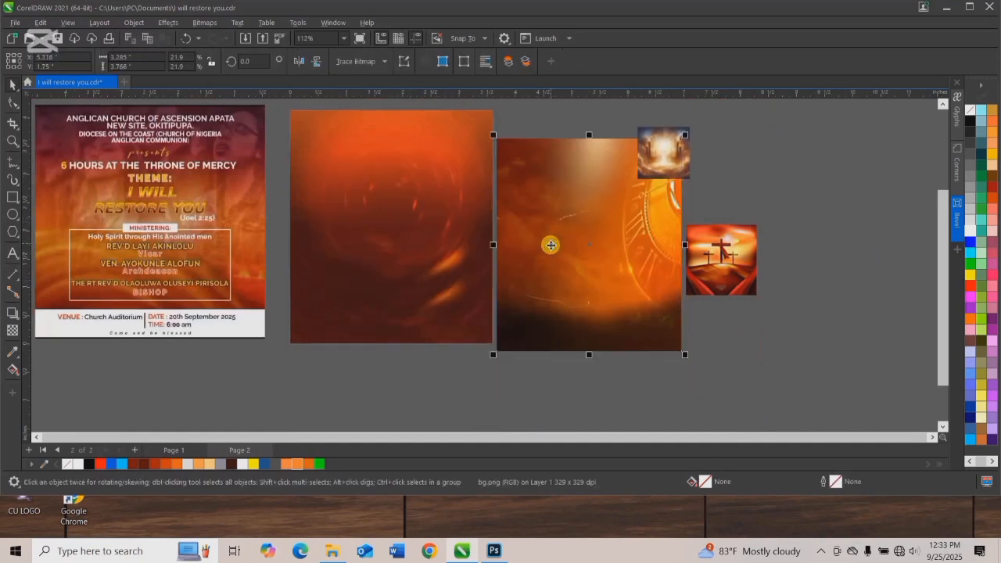
{"action": "right_click", "coordinate": [551, 242]}
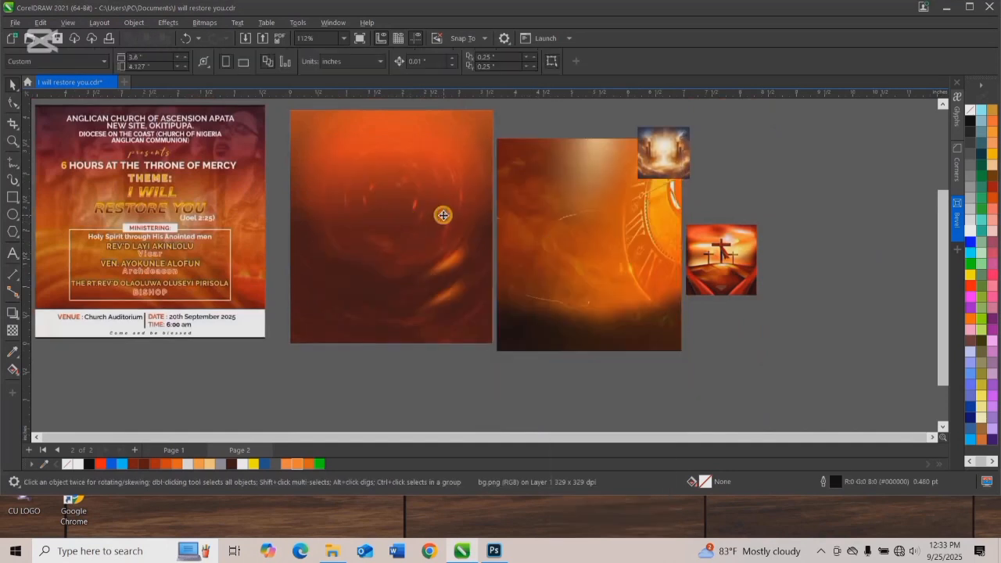
{"action": "left_click", "coordinate": [445, 218]}
Edit the frame's PowerClip contents, enlarge bg.png to about 3.76 by 4.31 inches and shift it past the frame's right edge.
{"action": "right_click", "coordinate": [442, 213]}
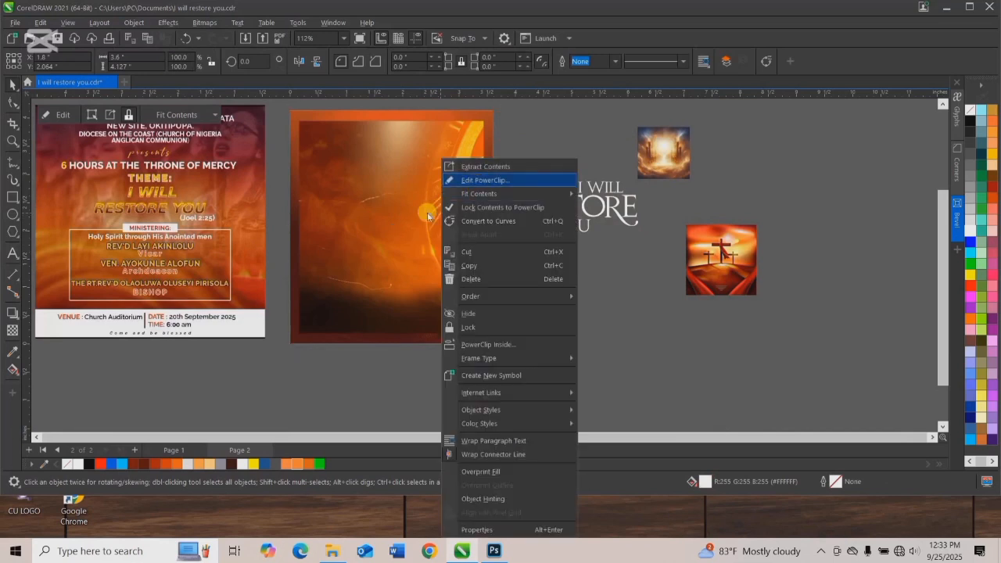
{"action": "key", "text": "e"}
{"action": "left_click_drag", "start_coordinate": [425, 217], "coordinate": [452, 199]}
{"action": "left_click_drag", "start_coordinate": [514, 321], "coordinate": [540, 350]}
{"action": "mouse_move", "coordinate": [472, 287]}
{"action": "left_mouse_down"}
{"action": "mouse_move", "coordinate": [460, 269]}
{"action": "mouse_move", "coordinate": [463, 292]}
{"action": "left_mouse_up"}
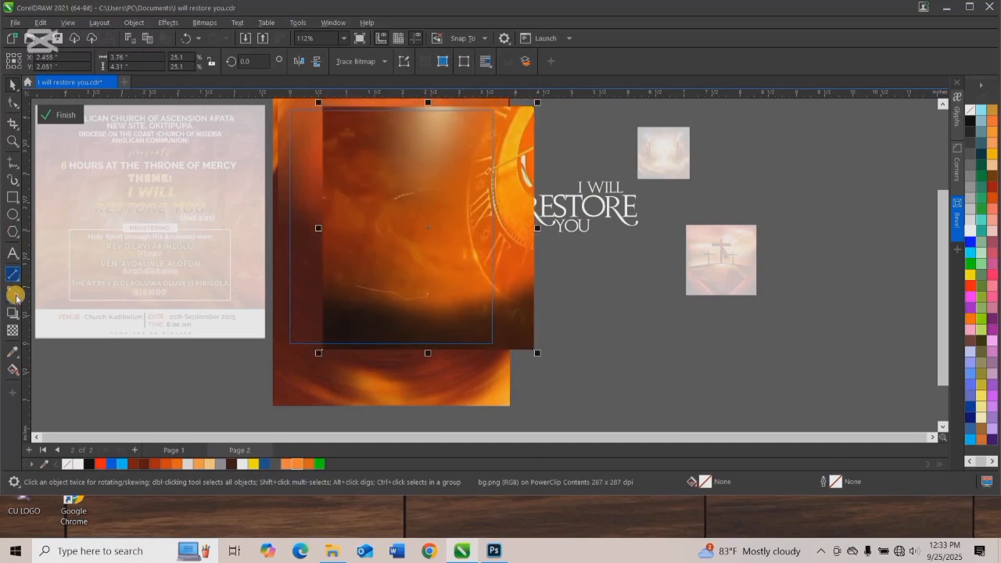
Apply a leftward fountain transparency that fades out bg.png's left part, and finish editing the PowerClip.
{"action": "left_click", "coordinate": [12, 330]}
{"action": "left_click_drag", "start_coordinate": [489, 208], "coordinate": [344, 203]}
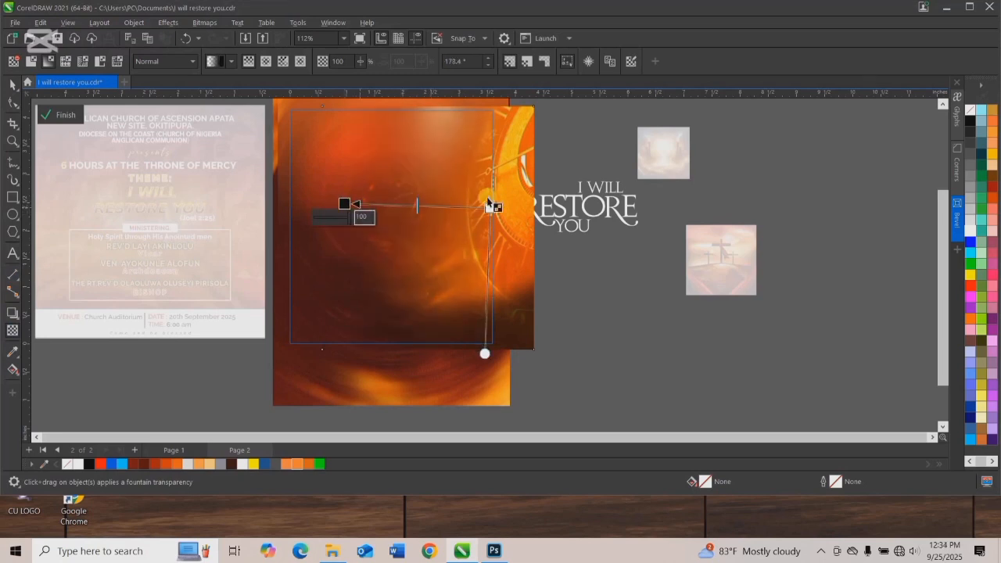
{"action": "left_click", "coordinate": [16, 88]}
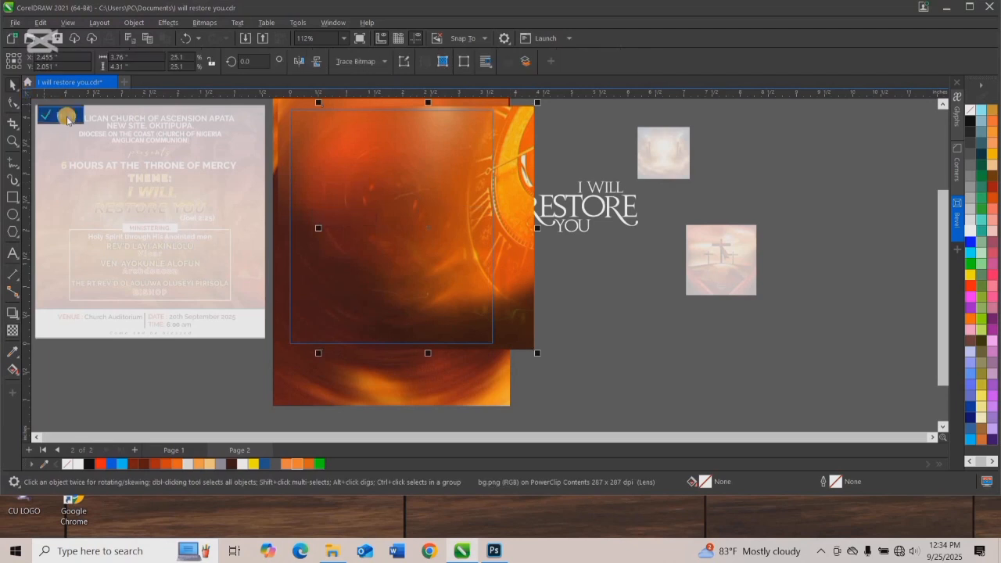
{"action": "left_click", "coordinate": [60, 114]}
{"action": "left_click", "coordinate": [243, 379]}
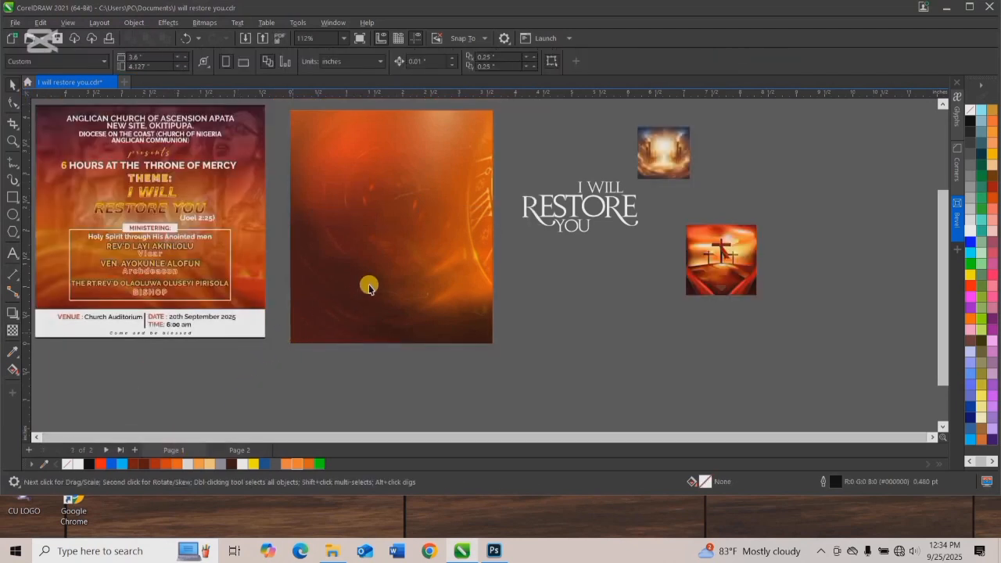
Reopen the frame's PowerClip contents and rotate the faded bg.png by about 13.6 degrees.
{"action": "scroll", "coordinate": [507, 157], "scroll_direction": "down", "scroll_amount": 1}
{"action": "right_click", "coordinate": [478, 170]}
{"action": "left_click", "coordinate": [498, 179]}
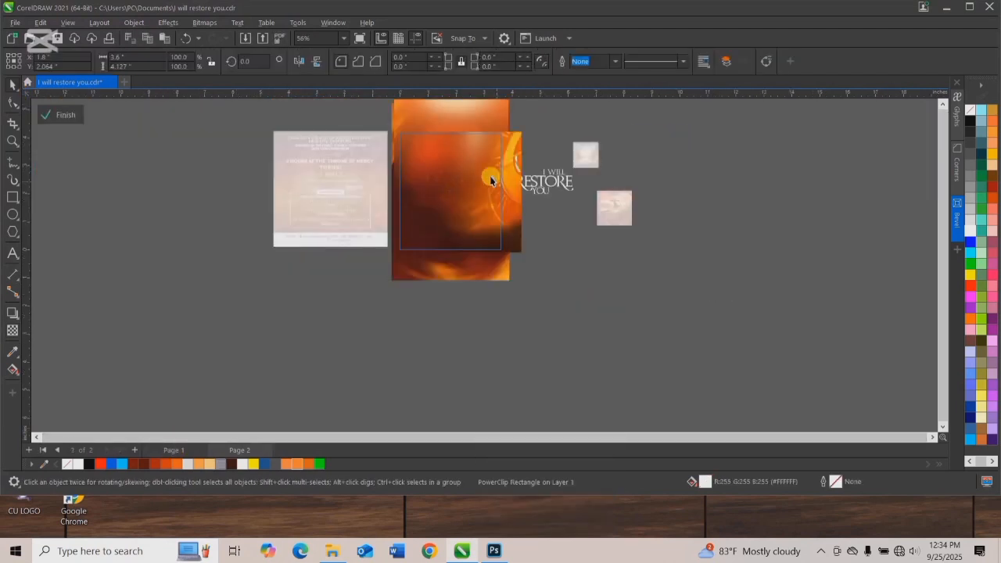
{"action": "scroll", "coordinate": [512, 161], "scroll_direction": "up", "scroll_amount": 1}
{"action": "left_click", "coordinate": [545, 178]}
{"action": "scroll", "coordinate": [542, 182], "scroll_direction": "down", "scroll_amount": 1}
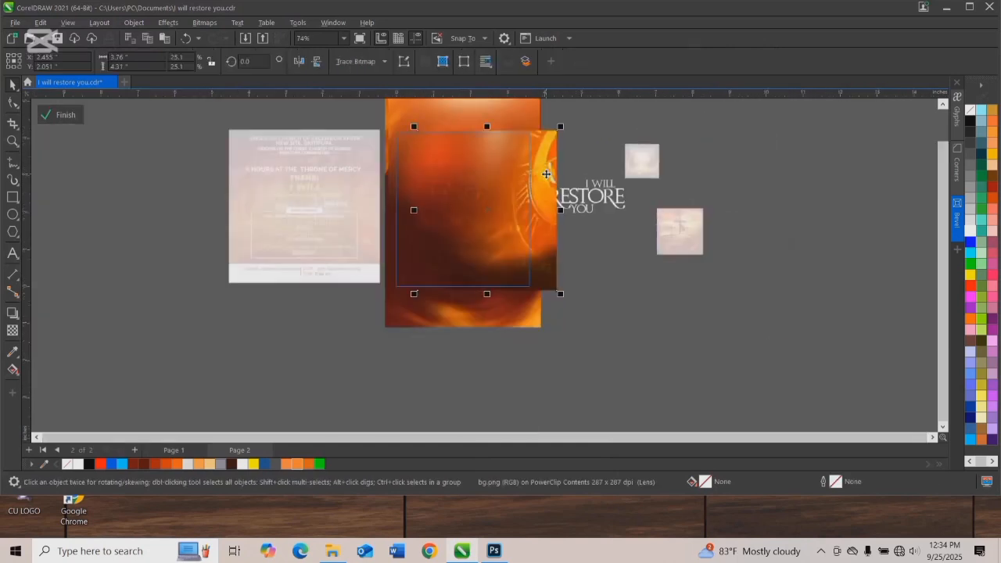
{"action": "mouse_move", "coordinate": [540, 185]}
{"action": "left_mouse_down"}
{"action": "mouse_move", "coordinate": [529, 190]}
{"action": "mouse_move", "coordinate": [537, 183]}
{"action": "left_mouse_up"}
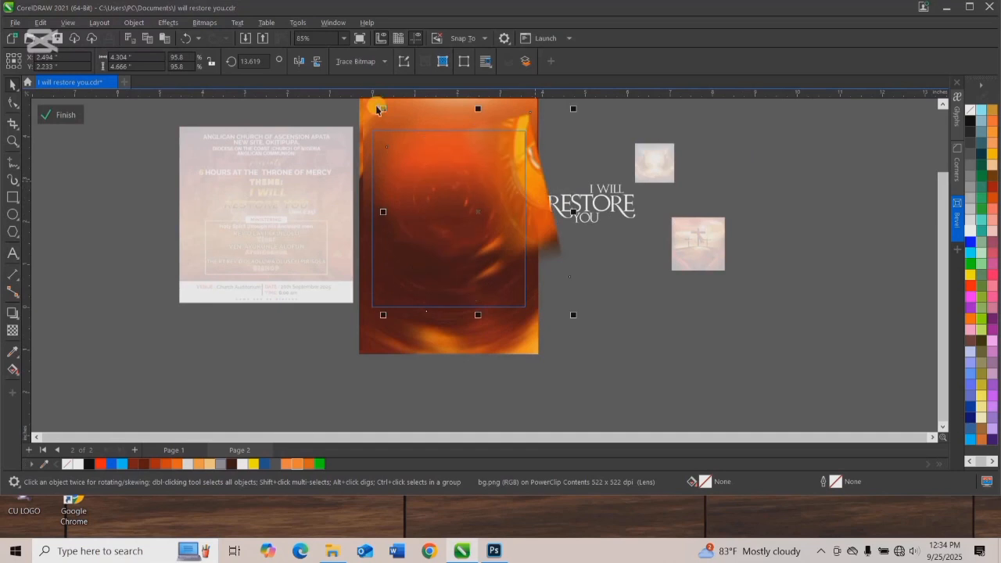
Enlarge the rotated bg.png to about 4.66 by 5.05 inches, position it along the frame's right edge and finish editing the PowerClip.
{"action": "left_click_drag", "start_coordinate": [381, 111], "coordinate": [366, 102]}
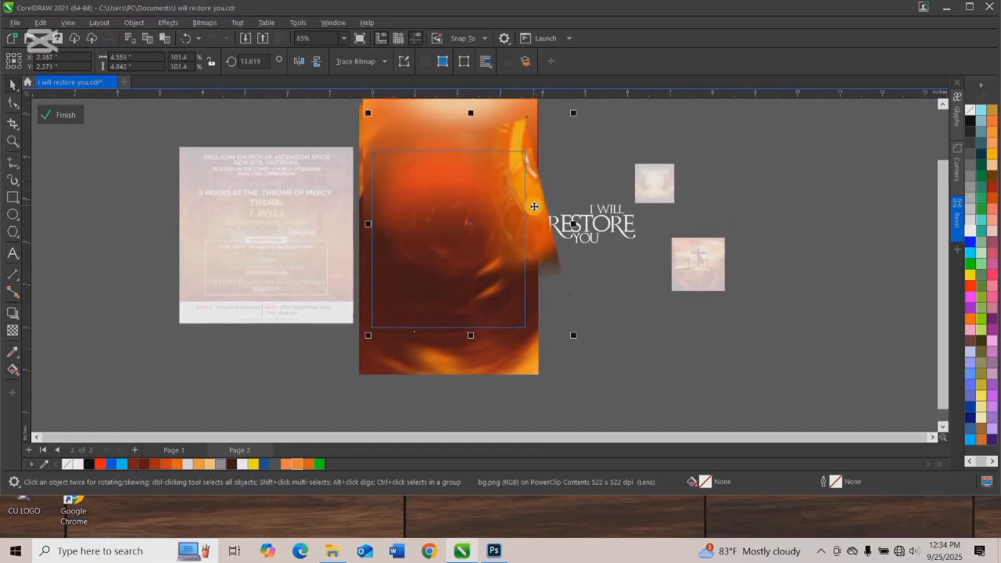
{"action": "left_click_drag", "start_coordinate": [535, 211], "coordinate": [535, 214]}
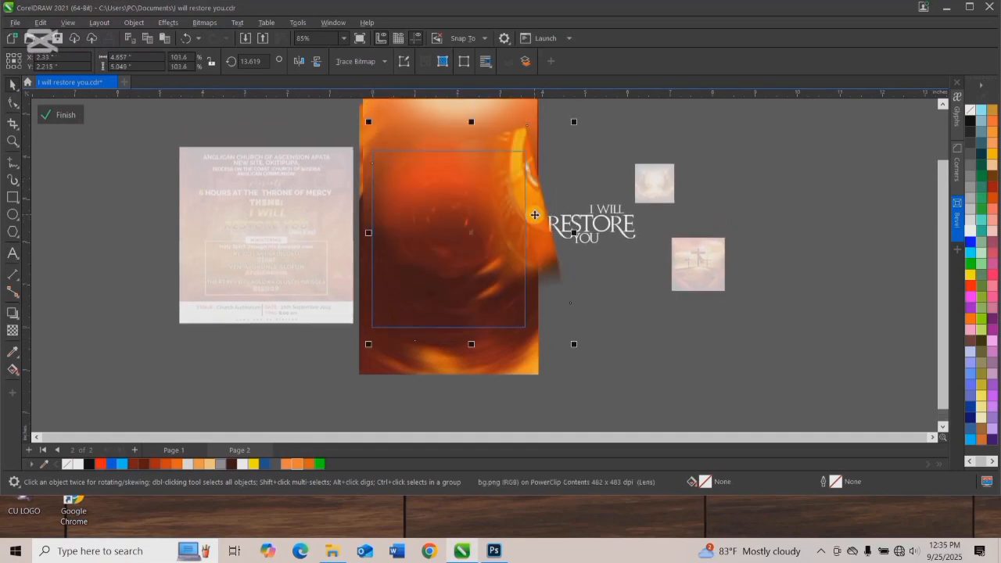
{"action": "scroll", "coordinate": [535, 214], "scroll_direction": "up", "scroll_amount": 4}
{"action": "scroll", "coordinate": [496, 197], "scroll_direction": "down", "scroll_amount": 1}
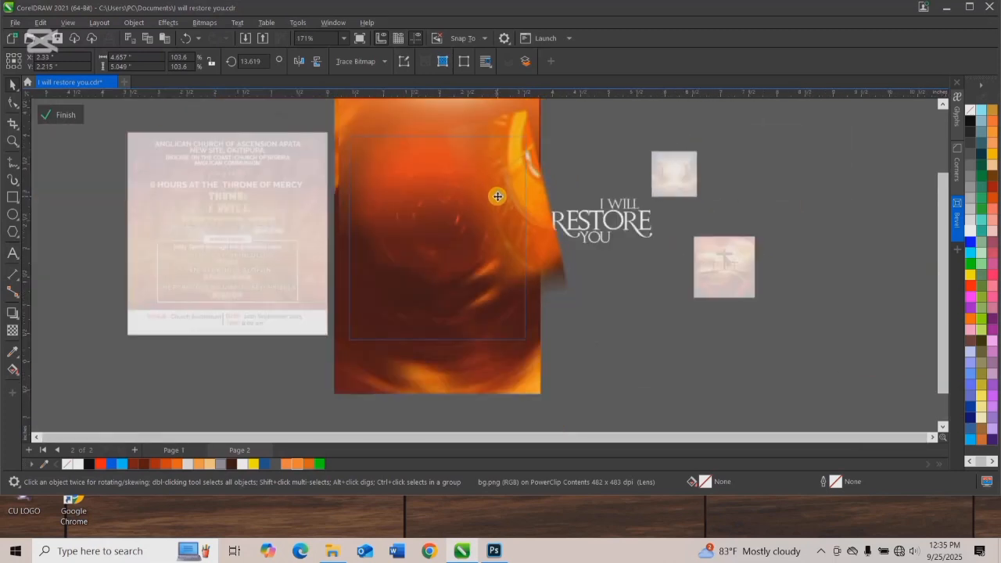
{"action": "left_click", "coordinate": [66, 115]}
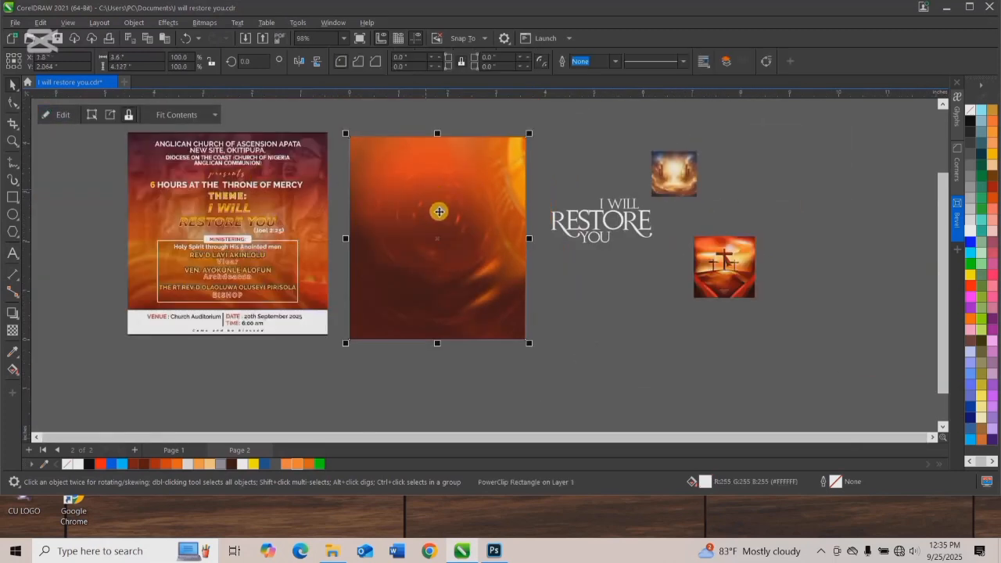
{"action": "left_click", "coordinate": [547, 286]}
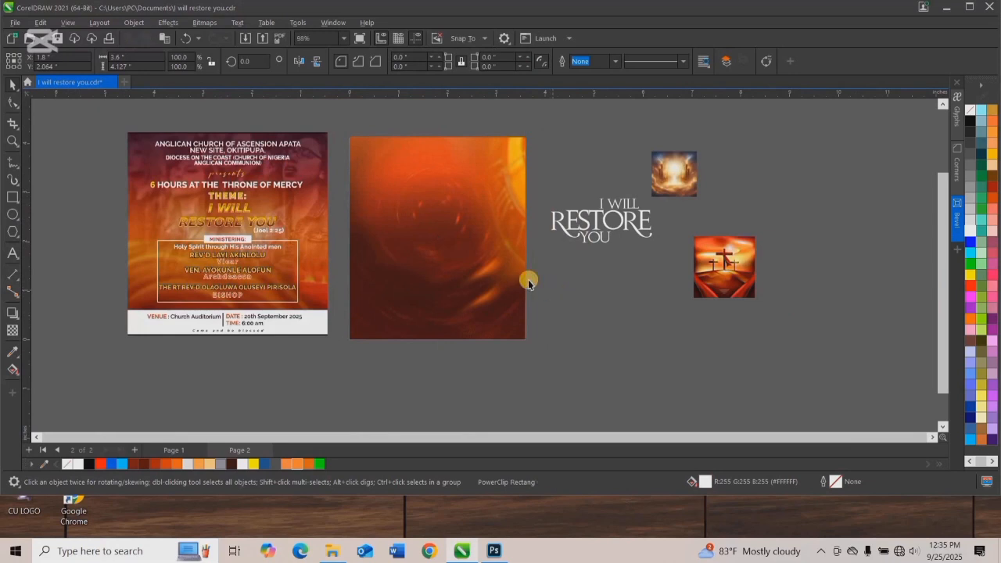
Enlarge the heavenly gates image to about 2.4 inches square on the page and PowerClip it inside the page frame.
{"action": "left_click_drag", "start_coordinate": [669, 183], "coordinate": [509, 340]}
{"action": "mouse_move", "coordinate": [447, 237]}
{"action": "left_mouse_down"}
{"action": "mouse_move", "coordinate": [427, 212]}
{"action": "mouse_move", "coordinate": [447, 239]}
{"action": "left_mouse_up"}
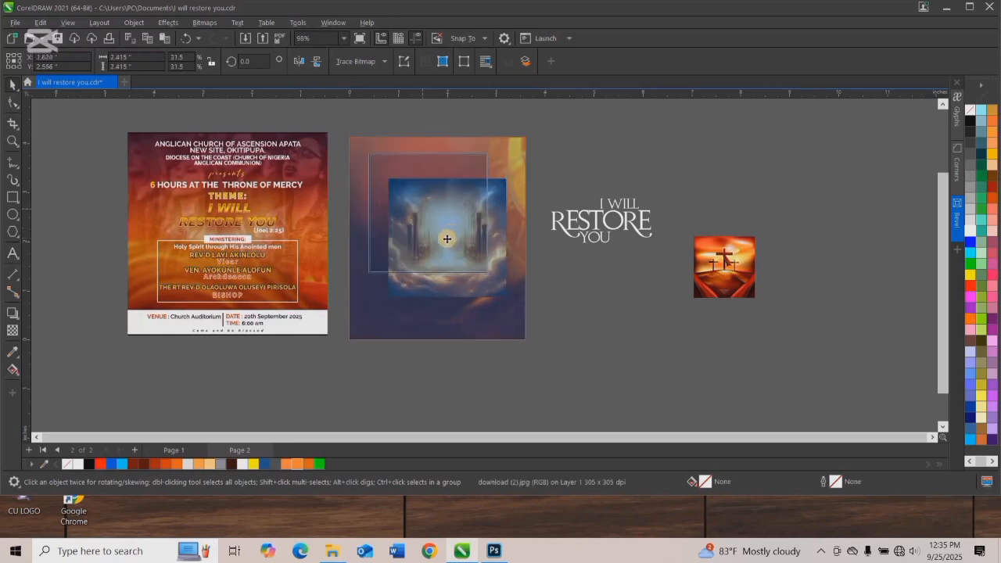
{"action": "left_click", "coordinate": [166, 450]}
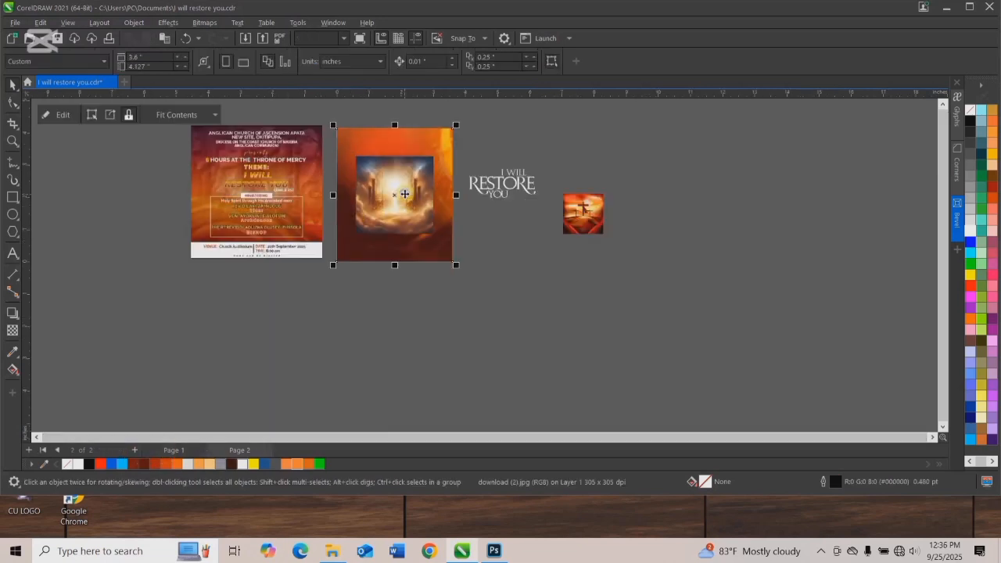
Edit the frame's PowerClip contents and enlarge the gates image to about 3.61 inches square, spanning the frame's width from its top edge.
{"action": "right_click", "coordinate": [404, 193]}
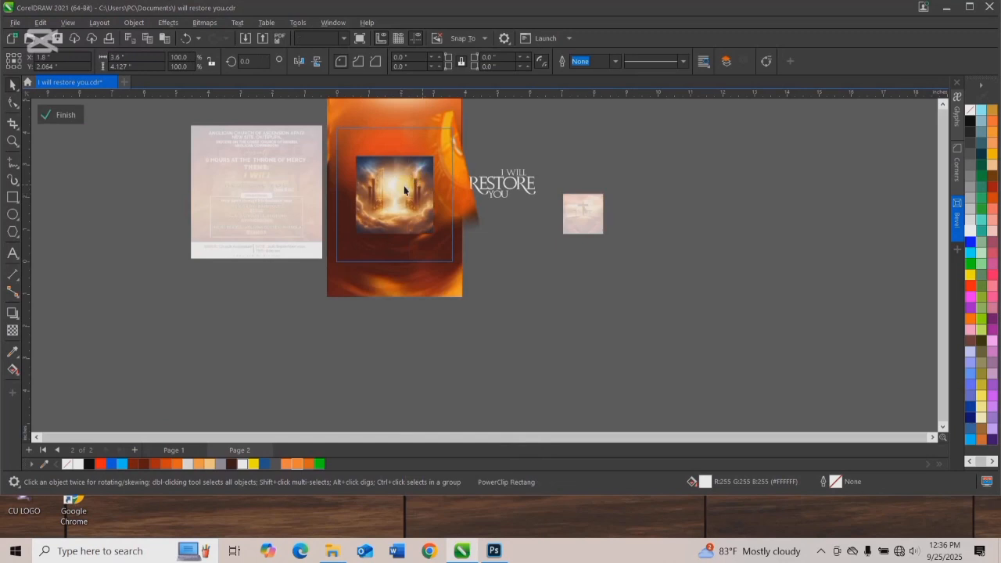
{"action": "scroll", "coordinate": [404, 185], "scroll_direction": "up", "scroll_amount": 2}
{"action": "scroll", "coordinate": [403, 185], "scroll_direction": "down", "scroll_amount": 2}
{"action": "left_click_drag", "start_coordinate": [404, 186], "coordinate": [380, 151]}
{"action": "left_click_drag", "start_coordinate": [420, 222], "coordinate": [468, 280]}
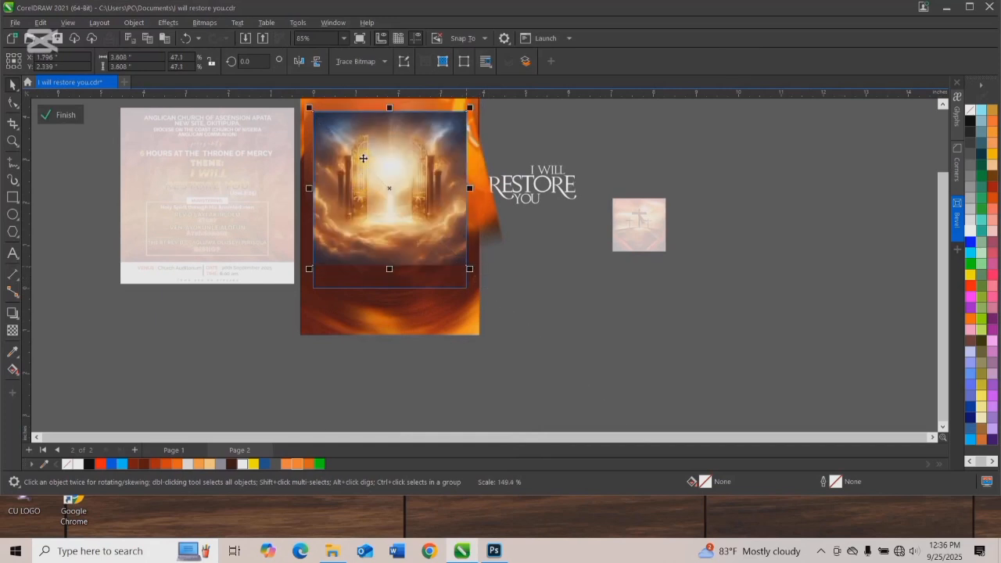
{"action": "scroll", "coordinate": [363, 157], "scroll_direction": "up", "scroll_amount": 1}
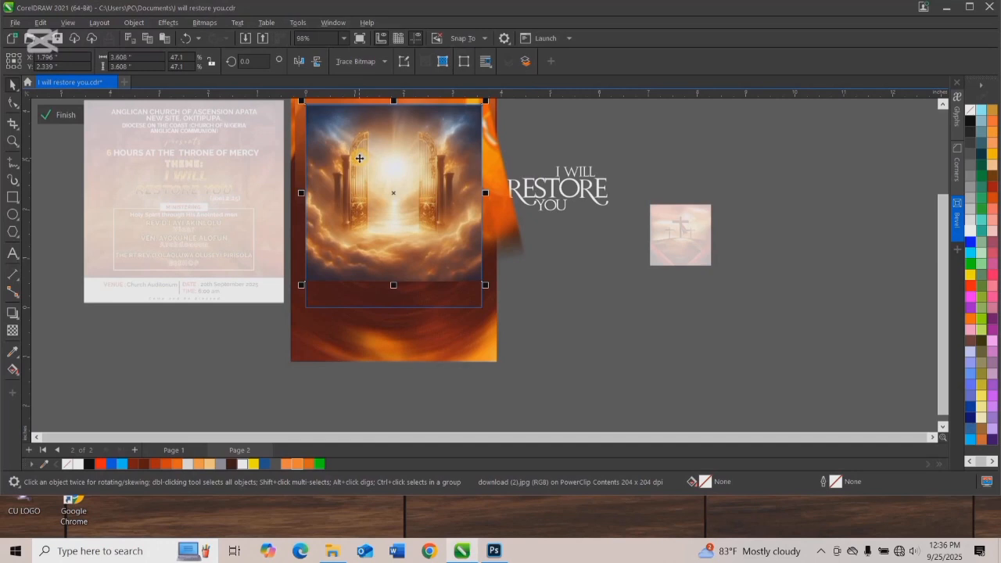
Fade out the gates image's bottom edge with a downward fountain transparency and convert it to a 300 dpi bitmap with transparent background.
{"action": "left_click", "coordinate": [13, 330]}
{"action": "left_click_drag", "start_coordinate": [390, 234], "coordinate": [391, 267]}
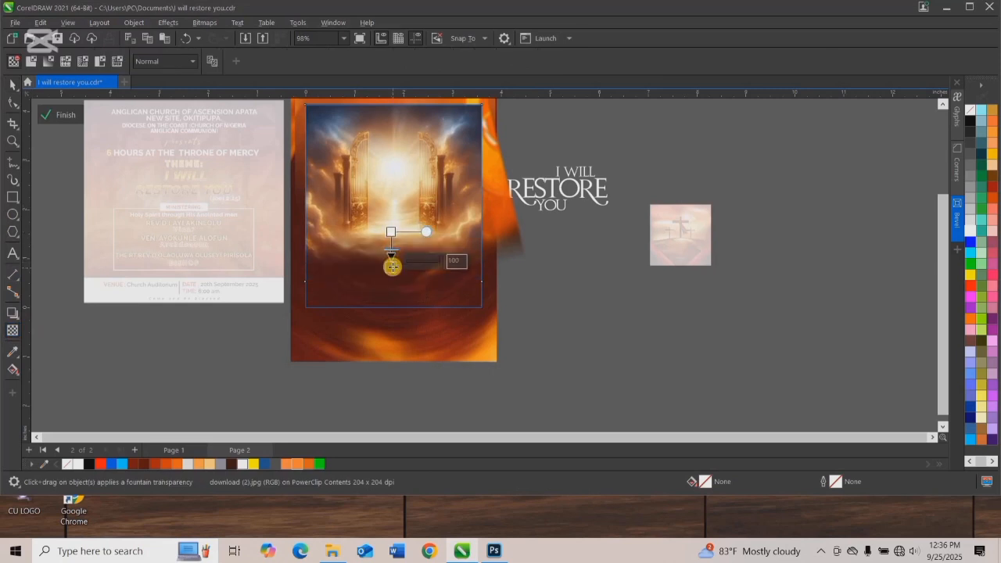
{"action": "left_click", "coordinate": [202, 22]}
{"action": "left_click", "coordinate": [180, 113]}
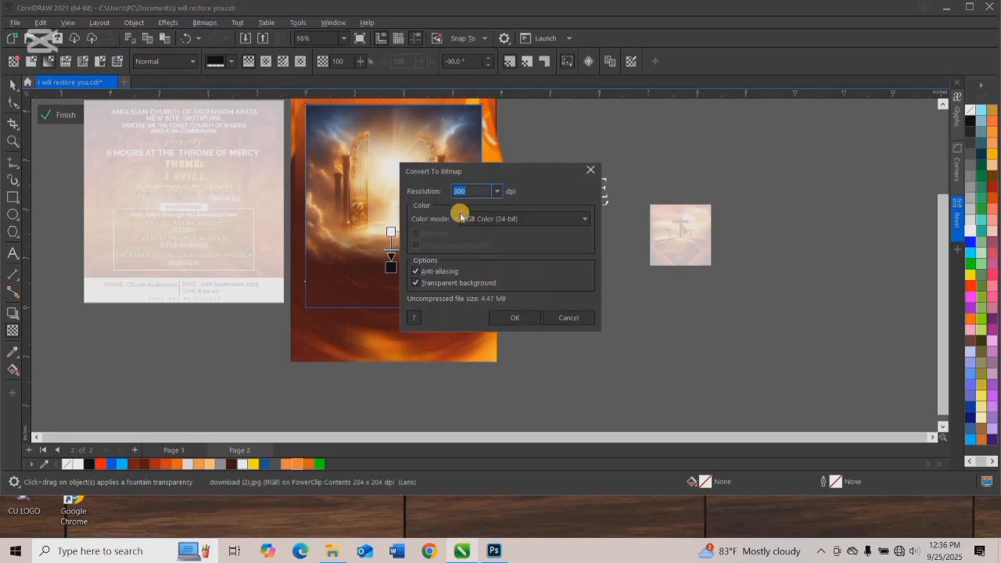
{"action": "left_click", "coordinate": [514, 315]}
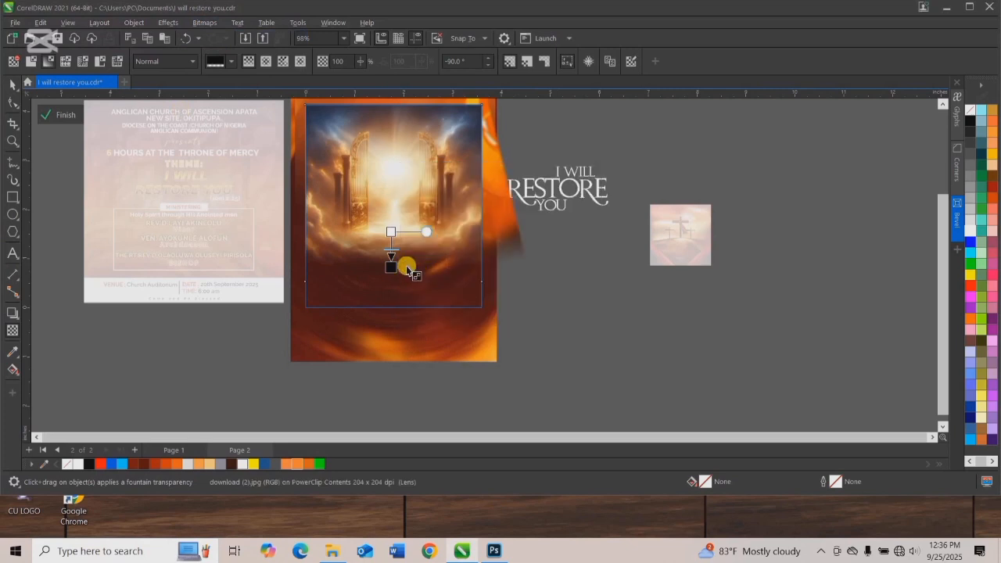
Fade out the gates image's top edge with an upward fountain transparency and convert it to a bitmap again.
{"action": "left_click_drag", "start_coordinate": [388, 167], "coordinate": [387, 115]}
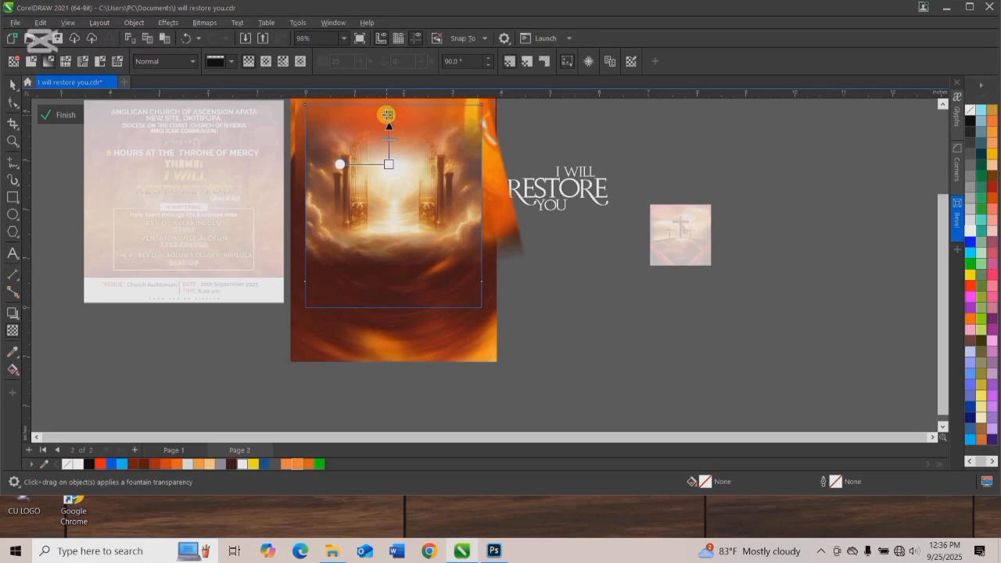
{"action": "left_click", "coordinate": [204, 22]}
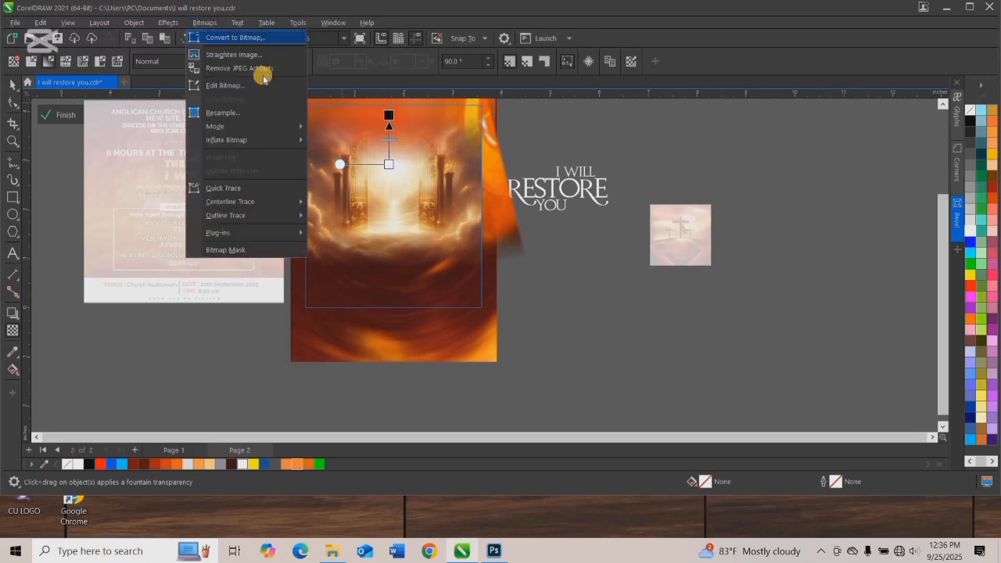
{"action": "left_click", "coordinate": [235, 37]}
{"action": "left_click", "coordinate": [509, 311]}
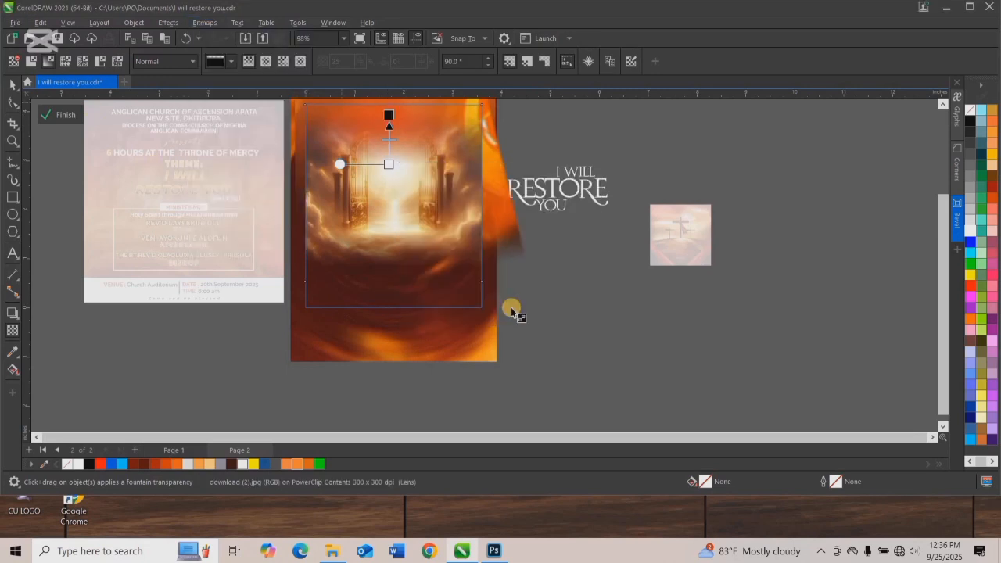
{"action": "left_click", "coordinate": [545, 268]}
Fade out the gates image's left edge with a leftward fountain transparency and convert the result to a bitmap.
{"action": "left_click_drag", "start_coordinate": [350, 193], "coordinate": [323, 190]}
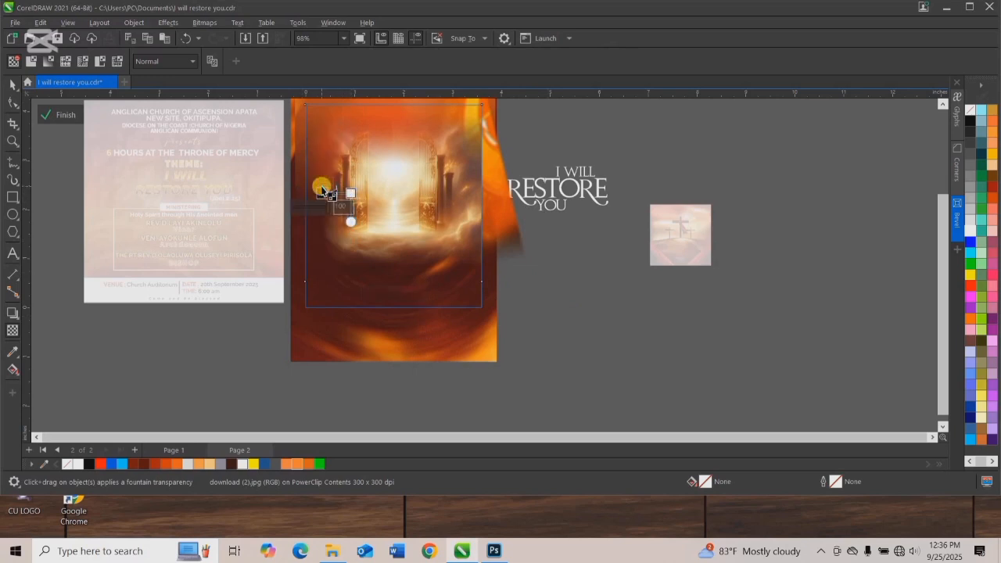
{"action": "left_click", "coordinate": [204, 22]}
{"action": "left_click", "coordinate": [230, 36]}
{"action": "left_click", "coordinate": [515, 317]}
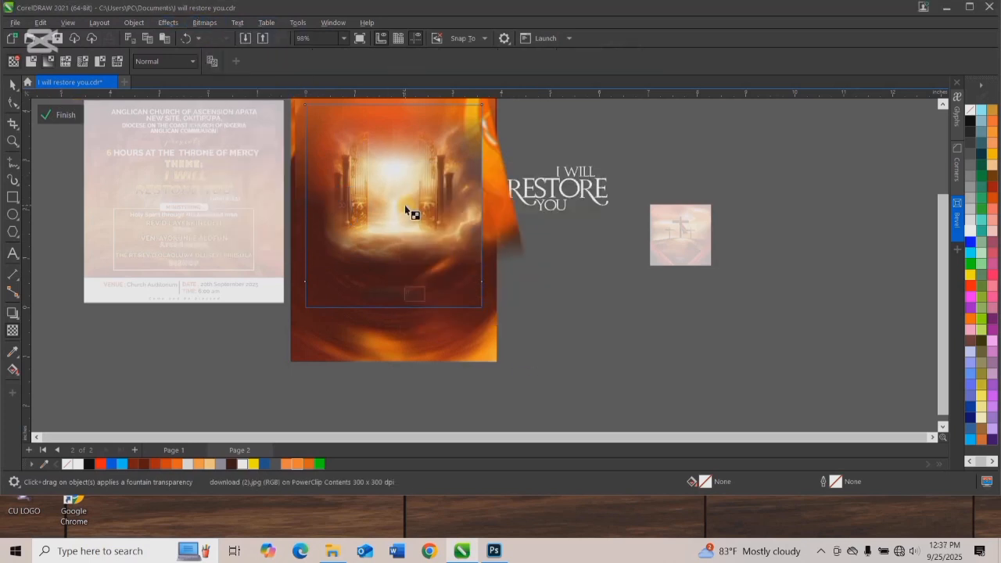
Fade out the gates image's right edge with a rightward fountain transparency and convert the result to a bitmap.
{"action": "left_click_drag", "start_coordinate": [421, 190], "coordinate": [467, 189]}
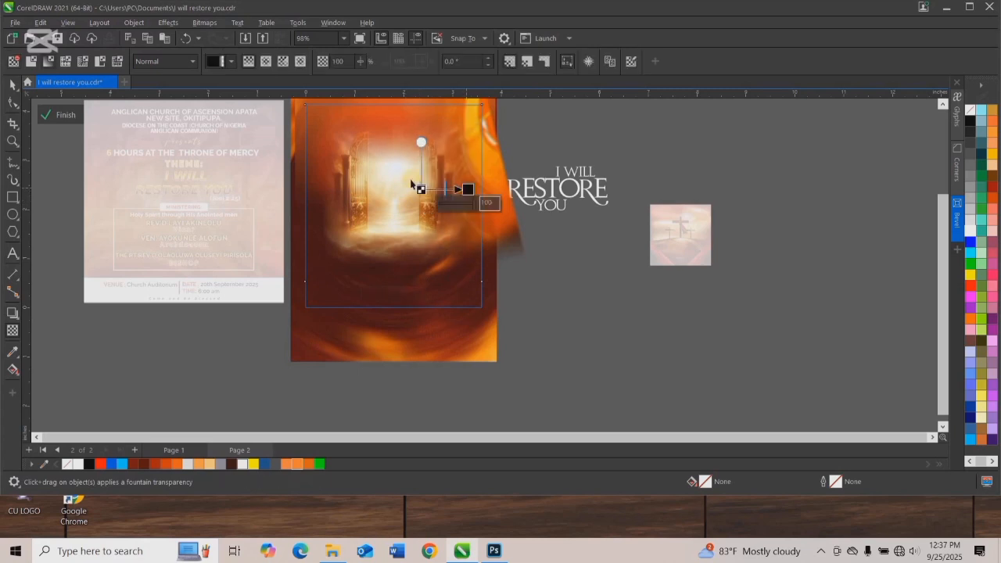
{"action": "key", "text": "space"}
{"action": "left_click", "coordinate": [204, 22]}
{"action": "left_click", "coordinate": [227, 38]}
{"action": "left_click", "coordinate": [516, 316]}
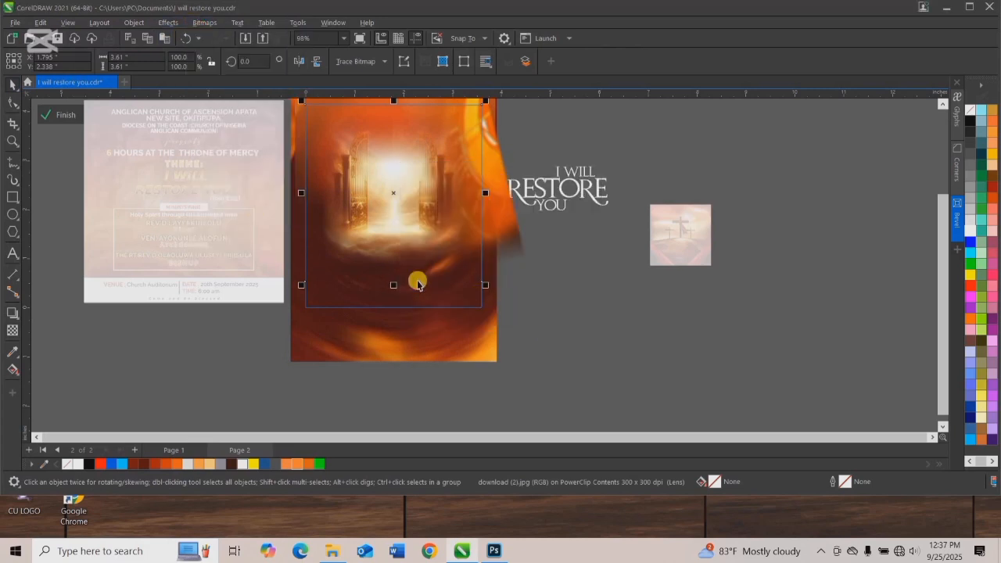
Move the faded gates image slightly upward within the frame.
{"action": "left_click_drag", "start_coordinate": [393, 191], "coordinate": [392, 188]}
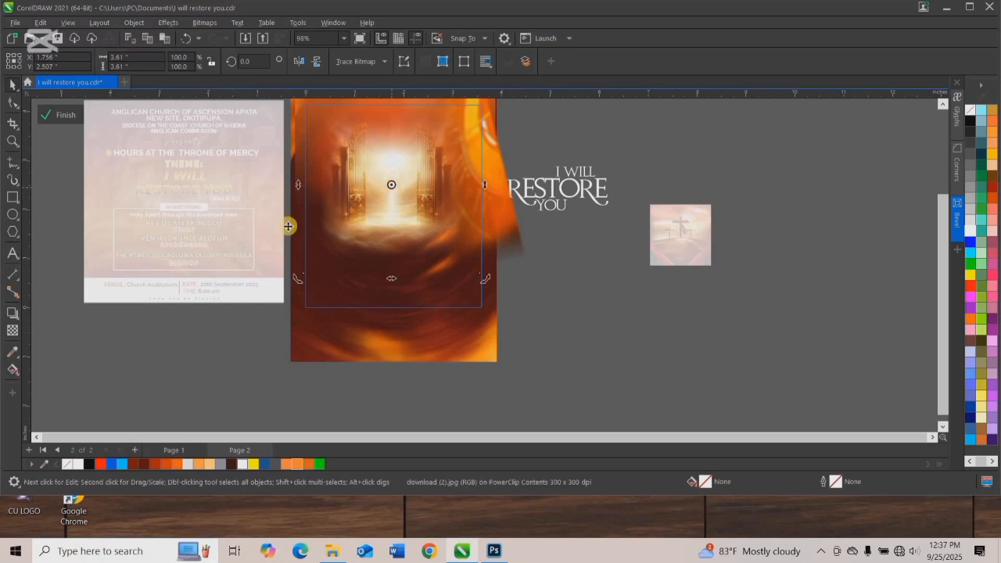
Set the gates image's transparency merge mode to Add.
{"action": "left_click", "coordinate": [13, 328]}
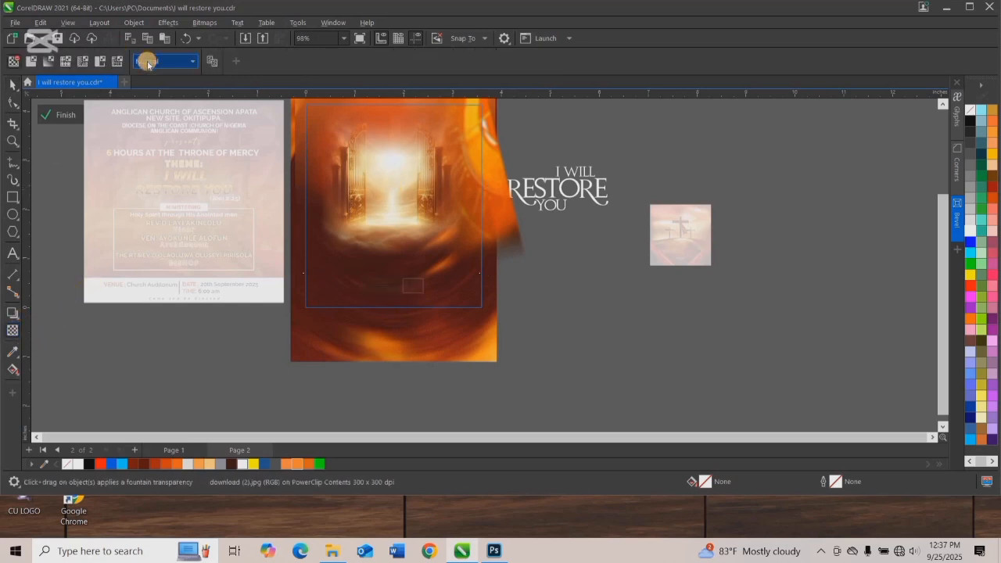
{"action": "left_click", "coordinate": [148, 62]}
{"action": "left_click", "coordinate": [158, 88]}
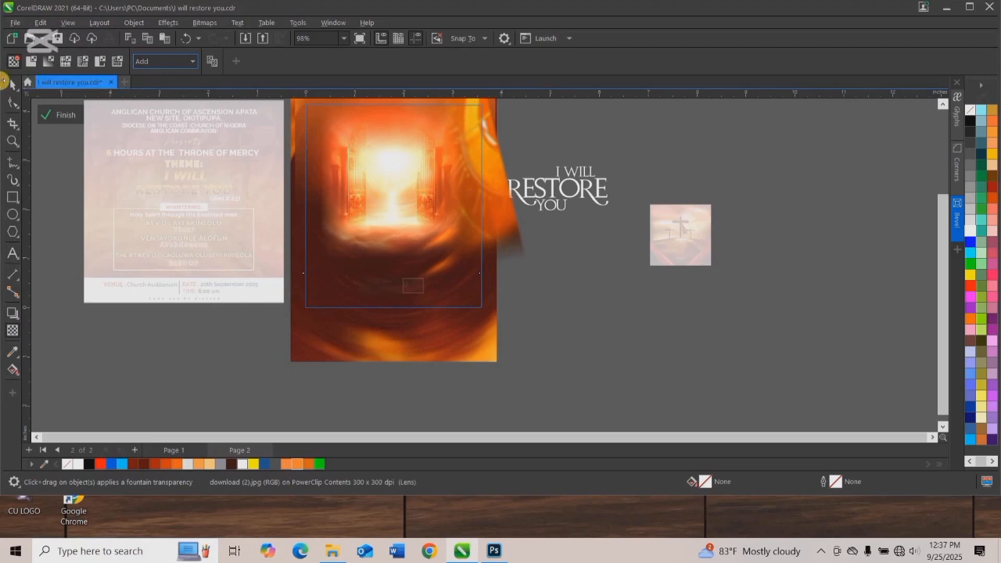
Scale the gates image up to about 4.16 inches wide and reposition it centrally over the fiery background.
{"action": "key", "text": "space"}
{"action": "left_click_drag", "start_coordinate": [343, 153], "coordinate": [333, 143]}
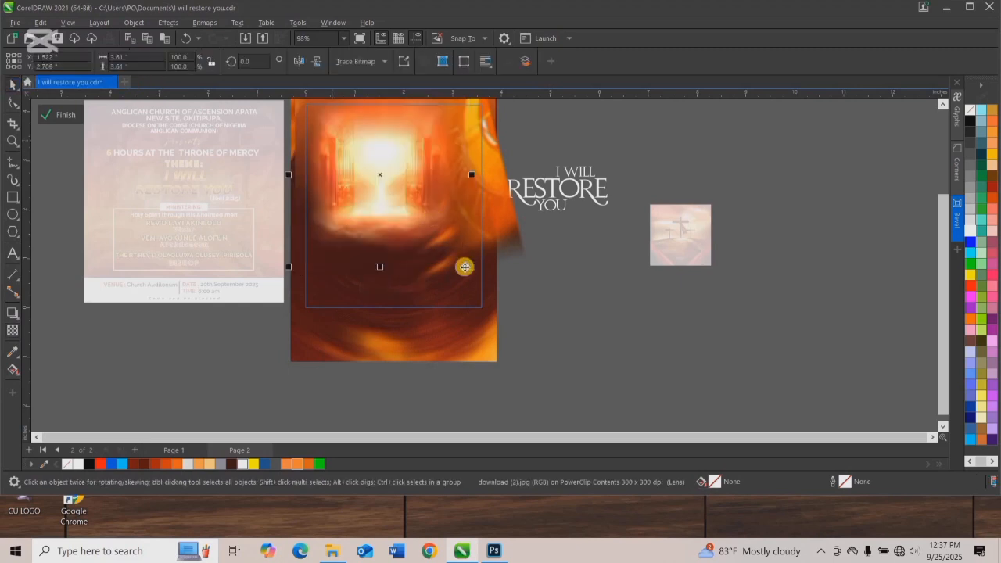
{"action": "left_click_drag", "start_coordinate": [472, 269], "coordinate": [490, 284]}
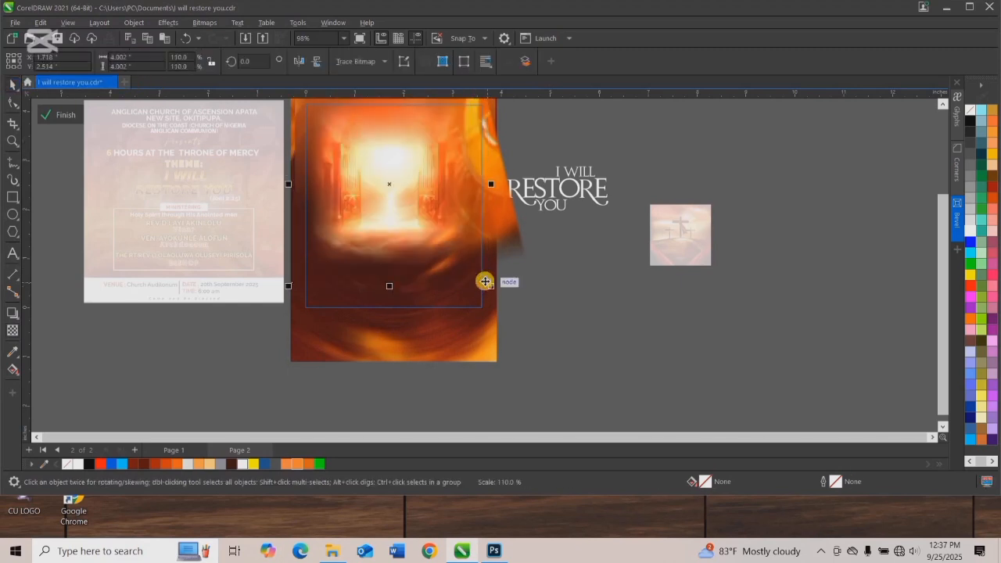
{"action": "left_click_drag", "start_coordinate": [415, 238], "coordinate": [424, 256]}
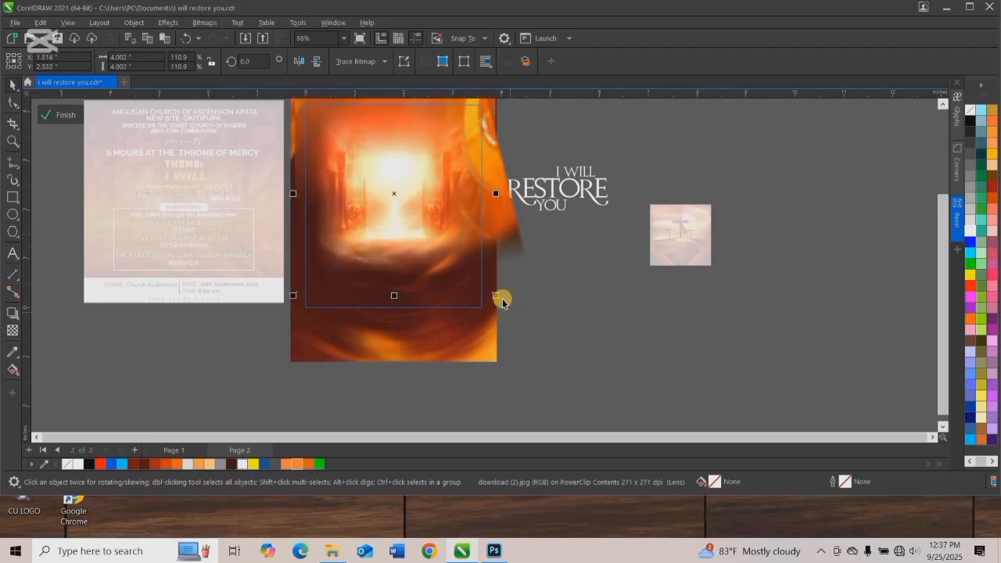
{"action": "left_click_drag", "start_coordinate": [495, 297], "coordinate": [503, 305]}
{"action": "left_click_drag", "start_coordinate": [432, 205], "coordinate": [427, 207]}
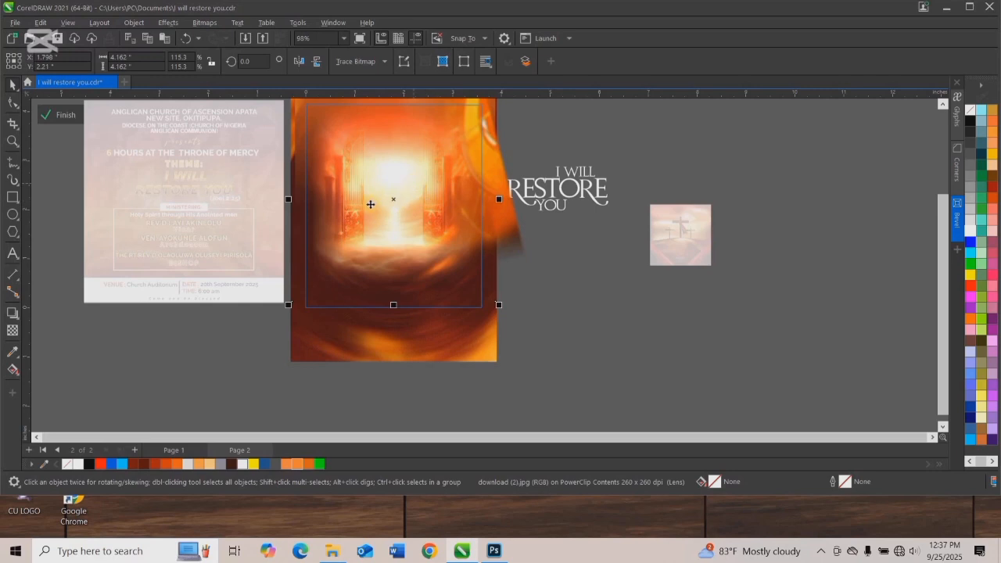
Apply a Feather effect to the gates image with a width of 81 in Curved mode.
{"action": "scroll", "coordinate": [371, 199], "scroll_direction": "up", "scroll_amount": 1}
{"action": "left_click", "coordinate": [371, 200]}
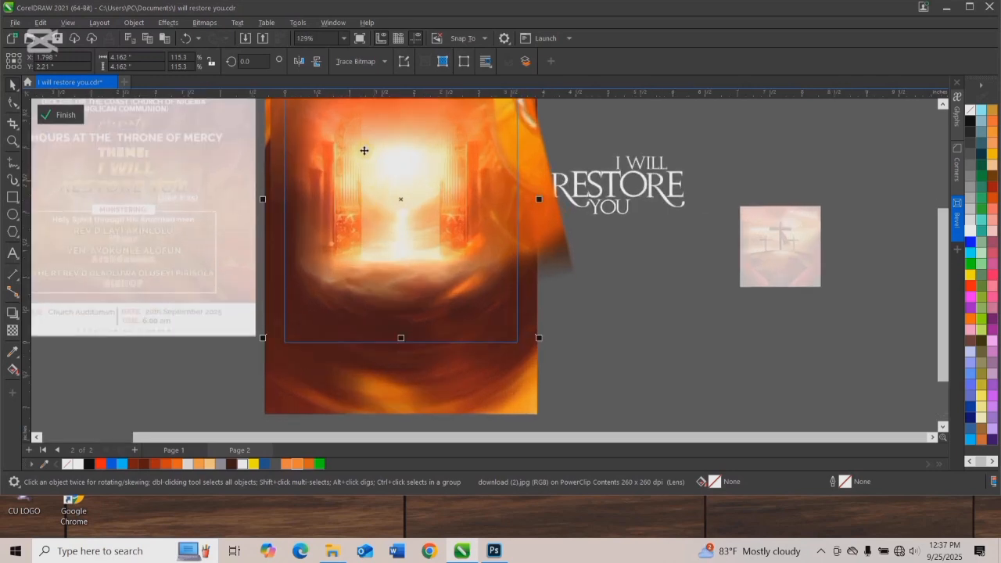
{"action": "scroll", "coordinate": [397, 185], "scroll_direction": "down", "scroll_amount": 1}
{"action": "left_click", "coordinate": [168, 22]}
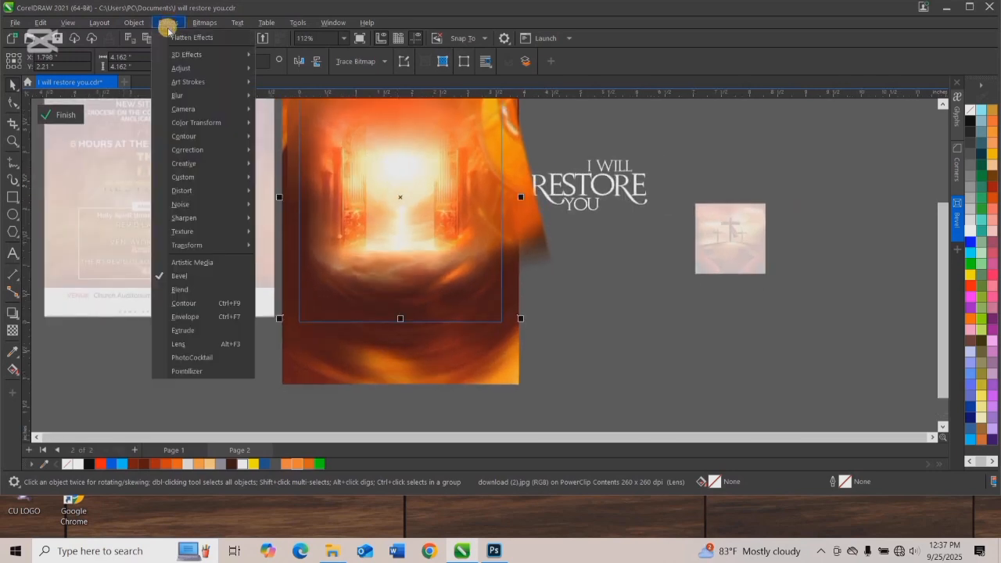
{"action": "mouse_move", "coordinate": [226, 96]}
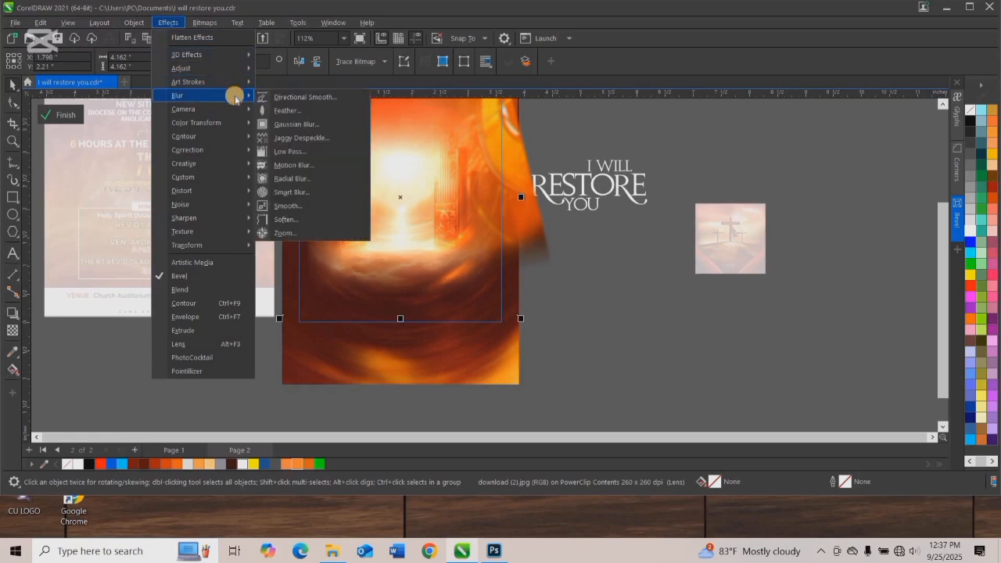
{"action": "left_click", "coordinate": [289, 111]}
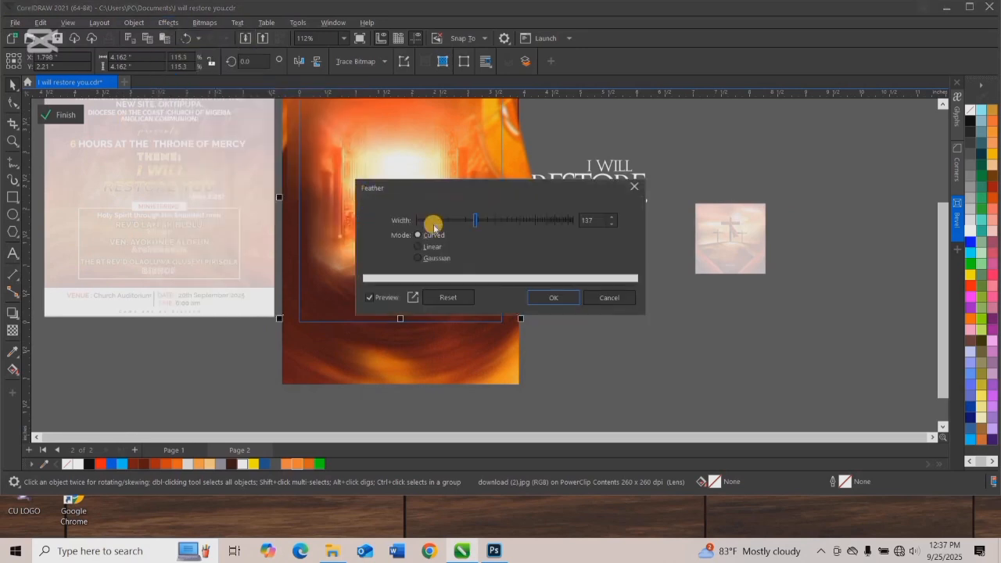
{"action": "left_click_drag", "start_coordinate": [493, 226], "coordinate": [459, 221]}
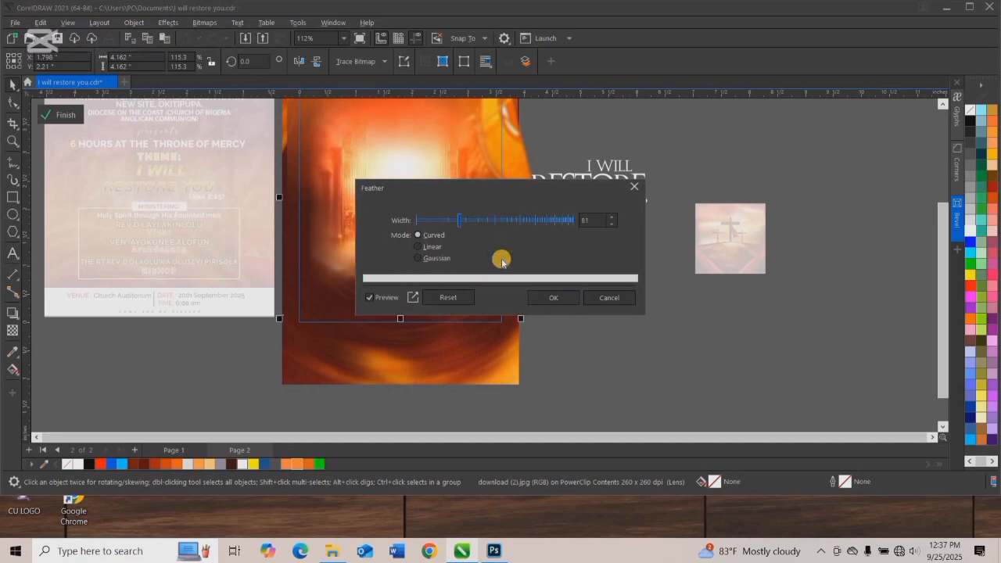
{"action": "left_click", "coordinate": [562, 296]}
Fade out the lower part of the gates image with a short downward fountain transparency.
{"action": "scroll", "coordinate": [401, 226], "scroll_direction": "down", "scroll_amount": 3}
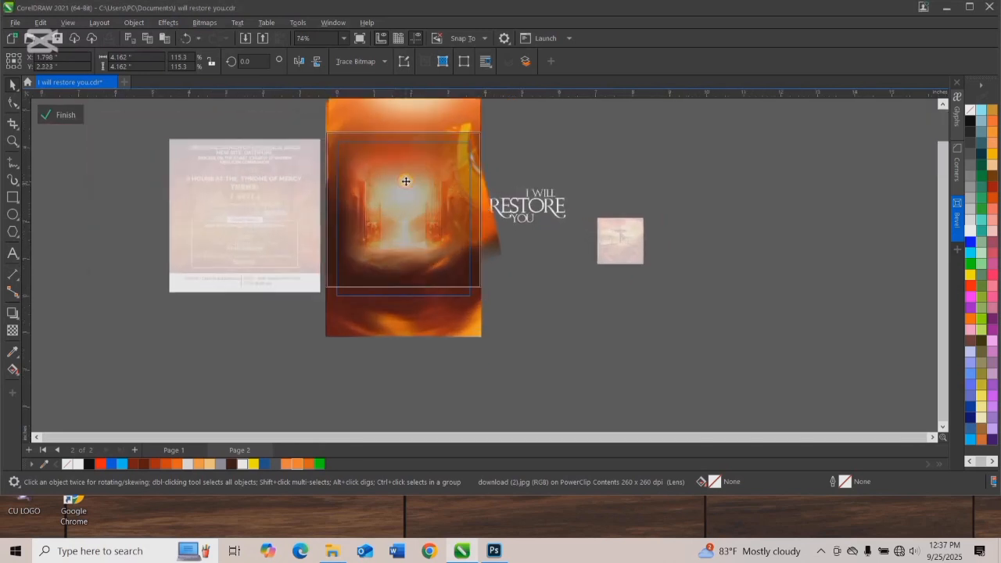
{"action": "scroll", "coordinate": [405, 188], "scroll_direction": "up", "scroll_amount": 2}
{"action": "left_click", "coordinate": [13, 330]}
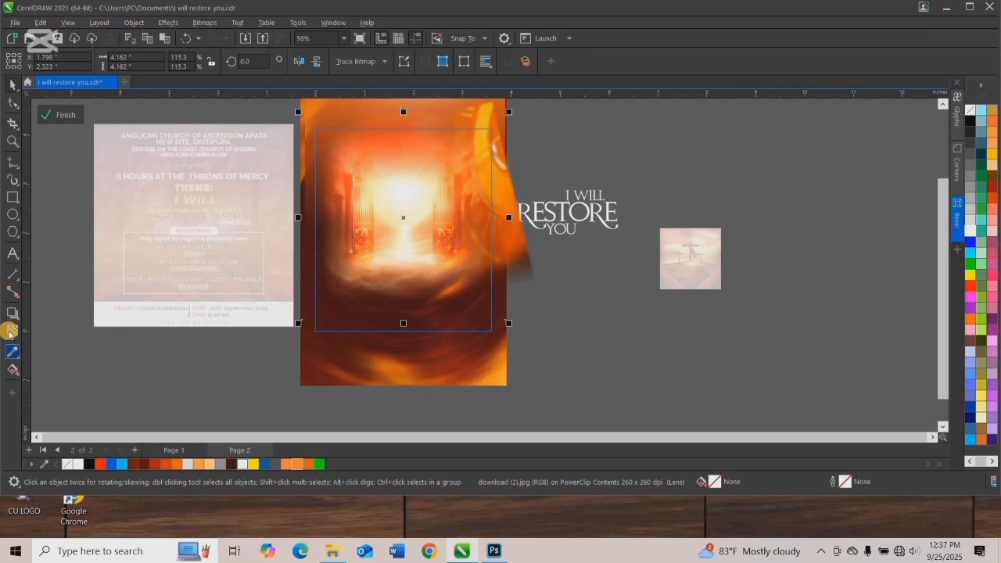
{"action": "left_click_drag", "start_coordinate": [390, 226], "coordinate": [391, 277]}
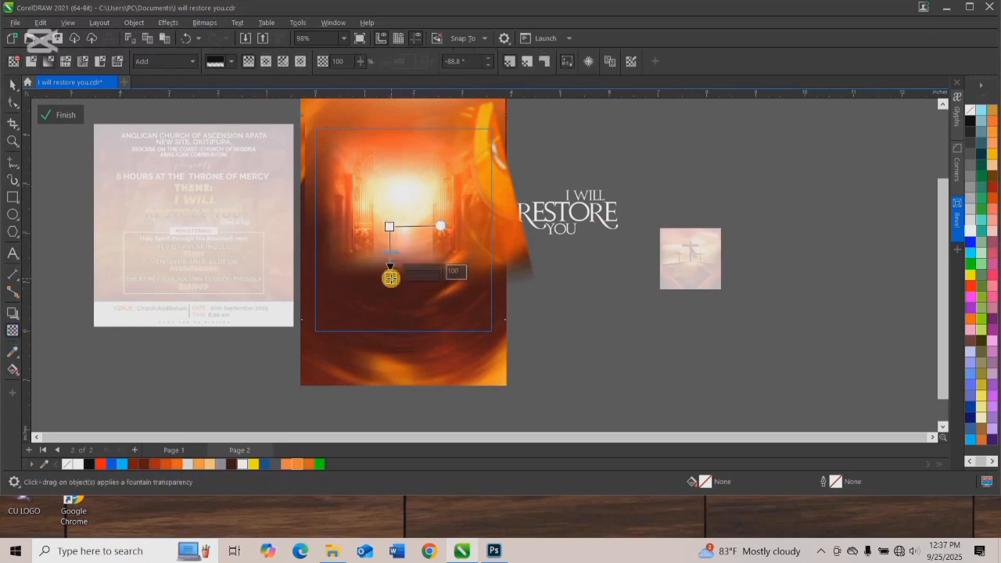
{"action": "left_click_drag", "start_coordinate": [389, 227], "coordinate": [397, 260]}
{"action": "key", "text": "ctrl+z"}
{"action": "key", "text": "ctrl+z"}
{"action": "left_click", "coordinate": [13, 85]}
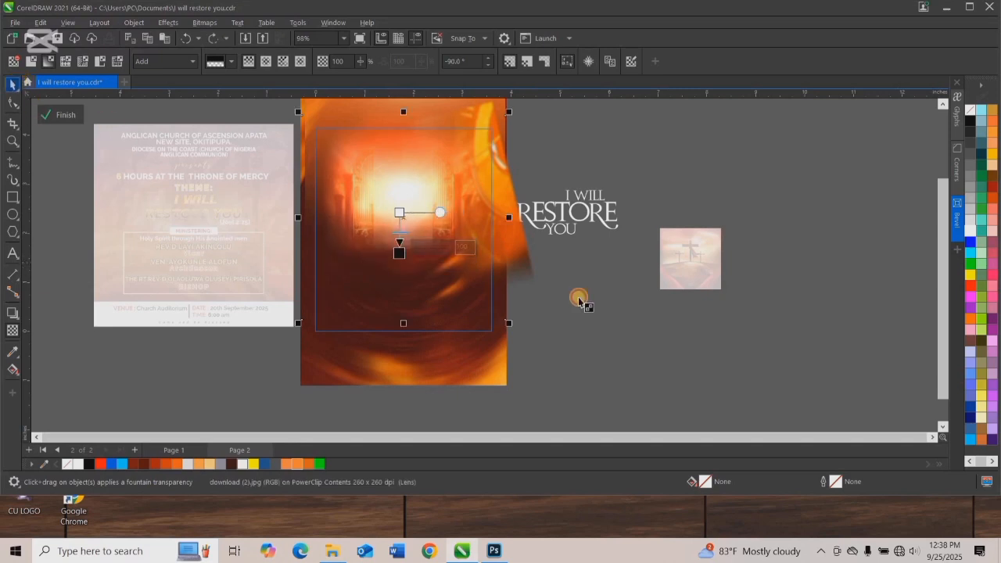
{"action": "left_click", "coordinate": [531, 296]}
{"action": "left_click", "coordinate": [51, 114]}
{"action": "left_click", "coordinate": [13, 84]}
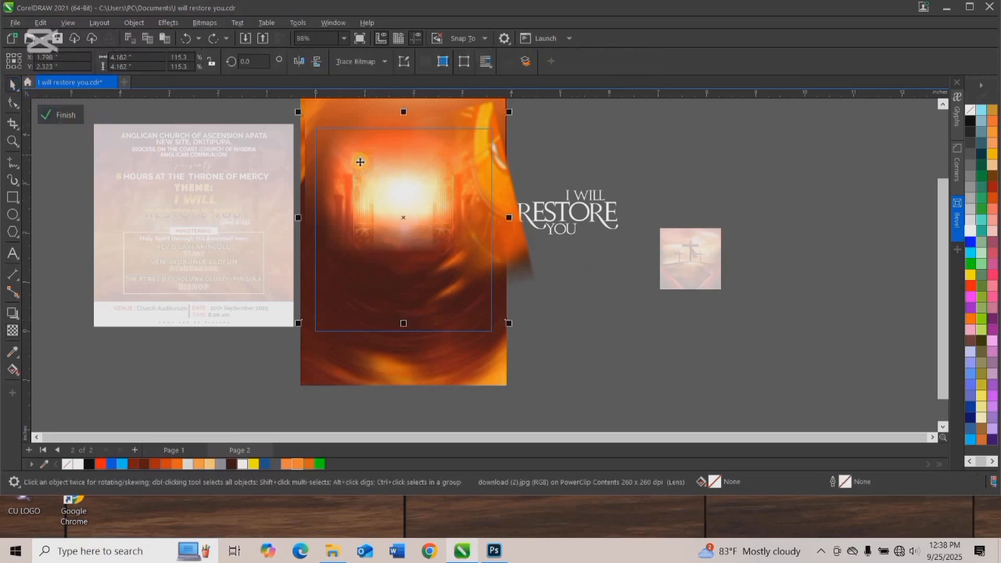
Enlarge the gates image to about 5.61 inches wide, shift it slightly lower, and finish editing the PowerClip.
{"action": "scroll", "coordinate": [364, 160], "scroll_direction": "up", "scroll_amount": 2}
{"action": "scroll", "coordinate": [364, 160], "scroll_direction": "down", "scroll_amount": 1}
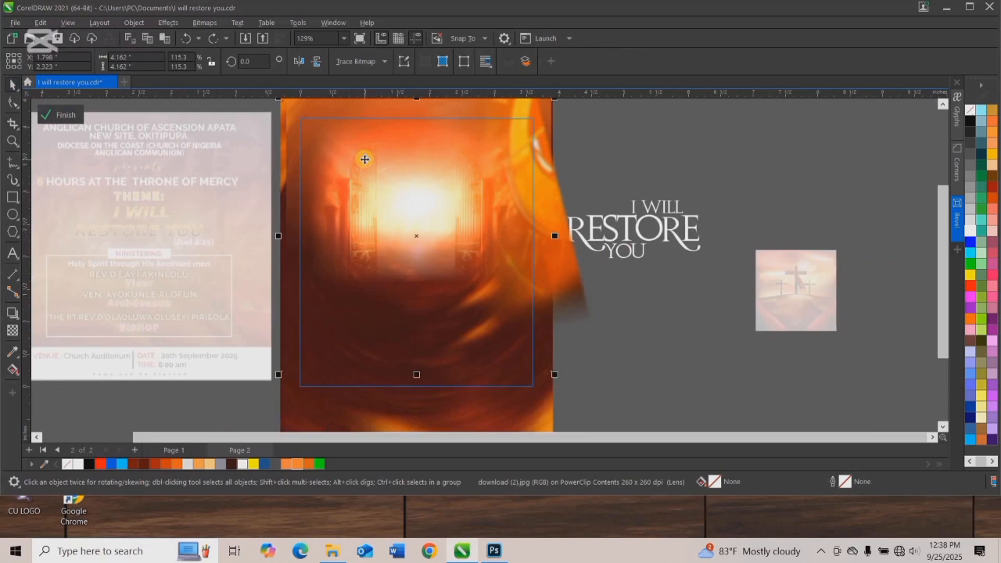
{"action": "scroll", "coordinate": [364, 159], "scroll_direction": "down", "scroll_amount": 3}
{"action": "scroll", "coordinate": [364, 160], "scroll_direction": "down", "scroll_amount": 1}
{"action": "scroll", "coordinate": [329, 130], "scroll_direction": "up", "scroll_amount": 1}
{"action": "left_click_drag", "start_coordinate": [330, 130], "coordinate": [308, 112]}
{"action": "scroll", "coordinate": [410, 181], "scroll_direction": "up", "scroll_amount": 1}
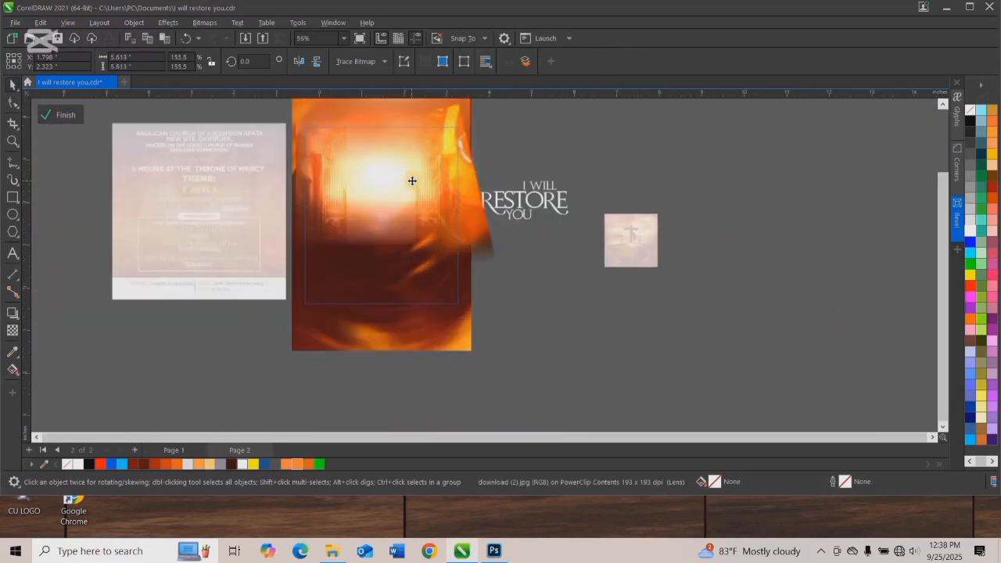
{"action": "left_click_drag", "start_coordinate": [379, 178], "coordinate": [379, 194]}
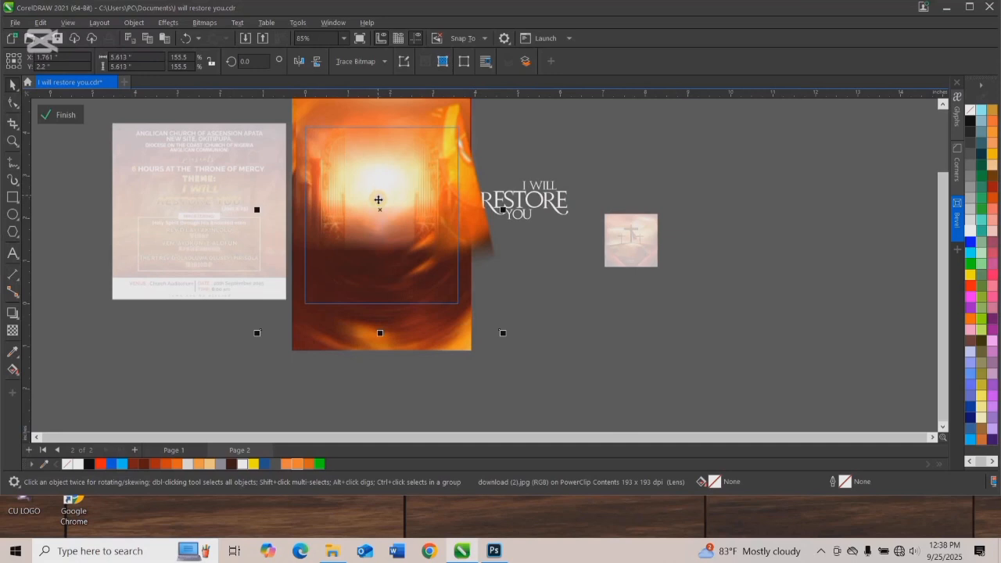
{"action": "mouse_move", "coordinate": [378, 208]}
{"action": "left_mouse_down"}
{"action": "mouse_move", "coordinate": [370, 206]}
{"action": "mouse_move", "coordinate": [391, 202]}
{"action": "mouse_move", "coordinate": [396, 212]}
{"action": "left_mouse_up"}
{"action": "left_click", "coordinate": [69, 115]}
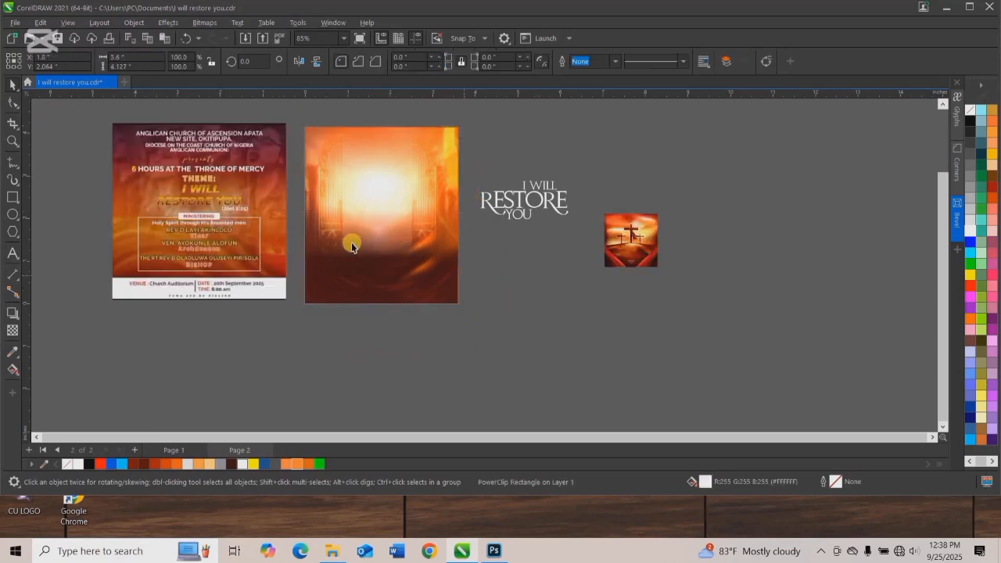
Reopen the PowerClip contents, extend the gates image's downward fountain transparency past the frame's lower edge, and finish editing.
{"action": "left_click", "coordinate": [352, 247]}
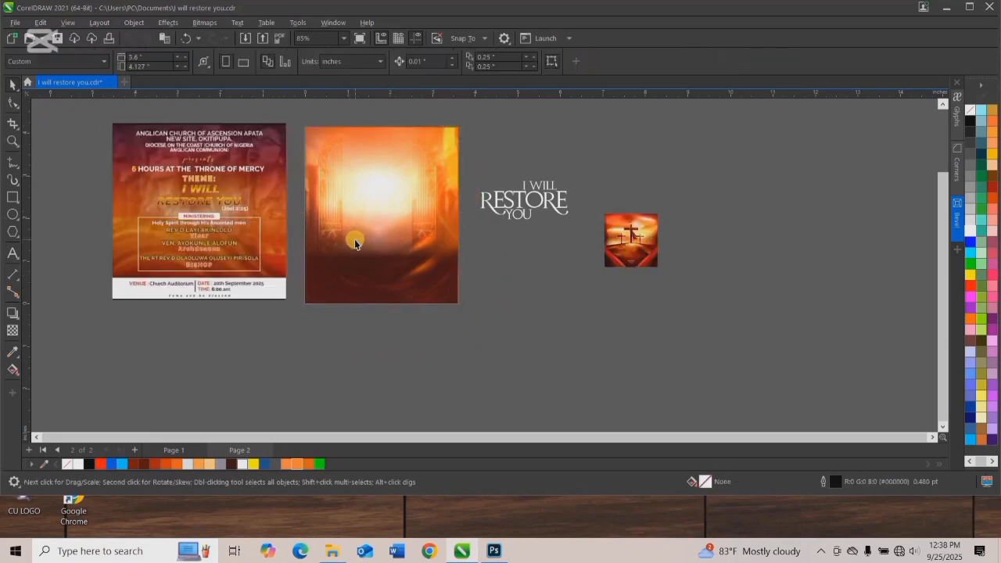
{"action": "scroll", "coordinate": [355, 244], "scroll_direction": "up", "scroll_amount": 2}
{"action": "left_click", "coordinate": [391, 197]}
{"action": "right_click", "coordinate": [391, 197]}
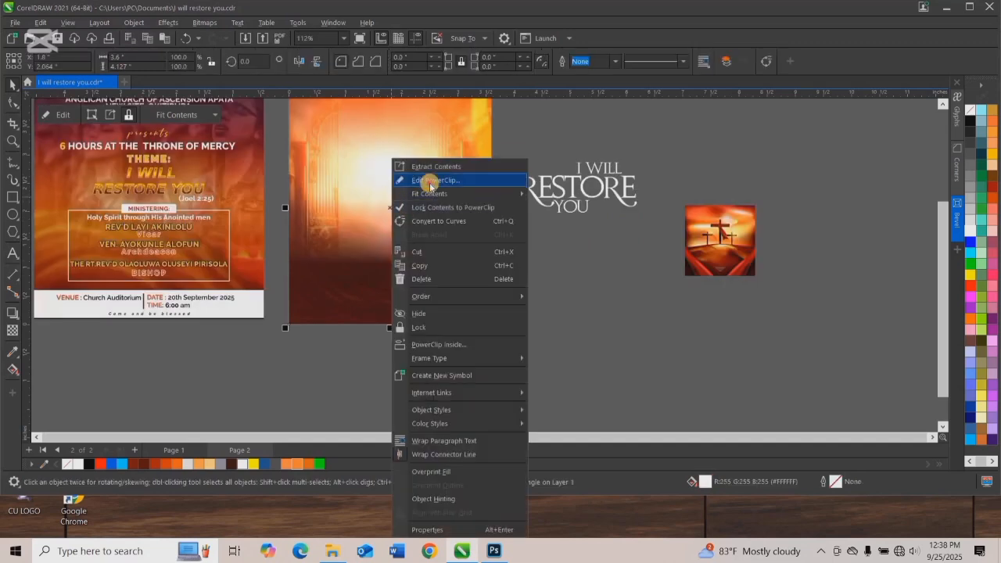
{"action": "left_click", "coordinate": [431, 182]}
{"action": "left_click", "coordinate": [362, 233]}
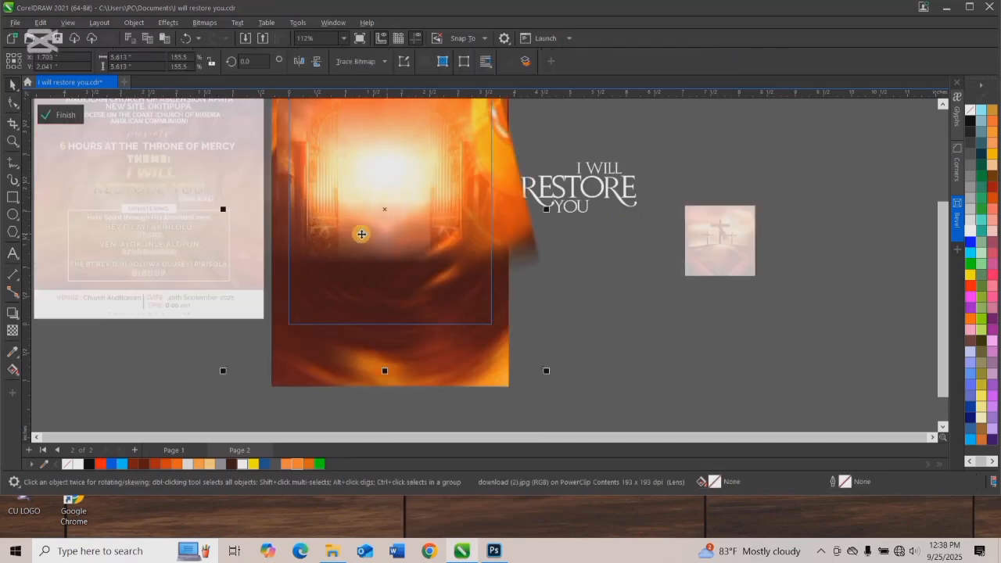
{"action": "left_click", "coordinate": [13, 330]}
{"action": "left_click_drag", "start_coordinate": [380, 201], "coordinate": [381, 333]}
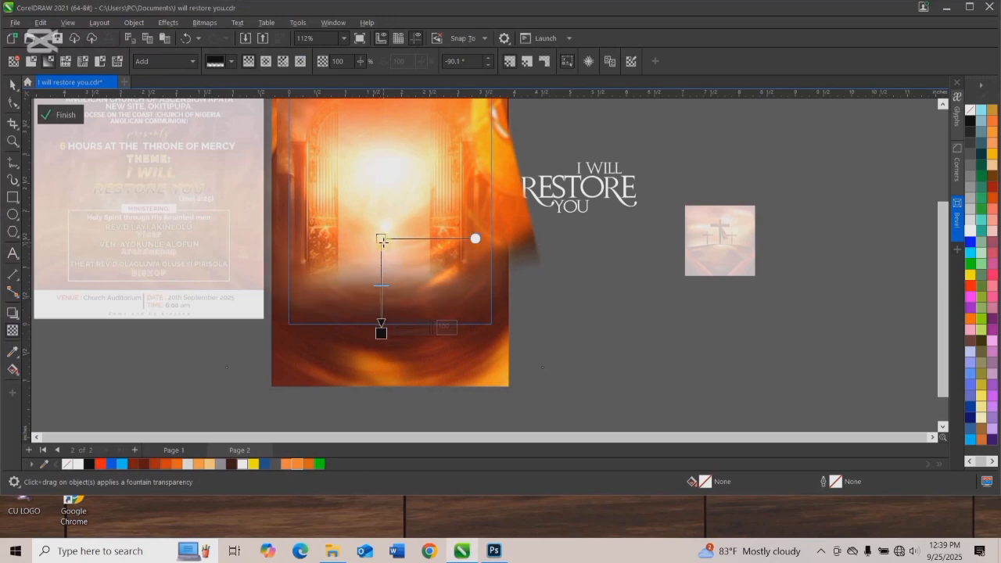
{"action": "left_click_drag", "start_coordinate": [381, 239], "coordinate": [383, 236]}
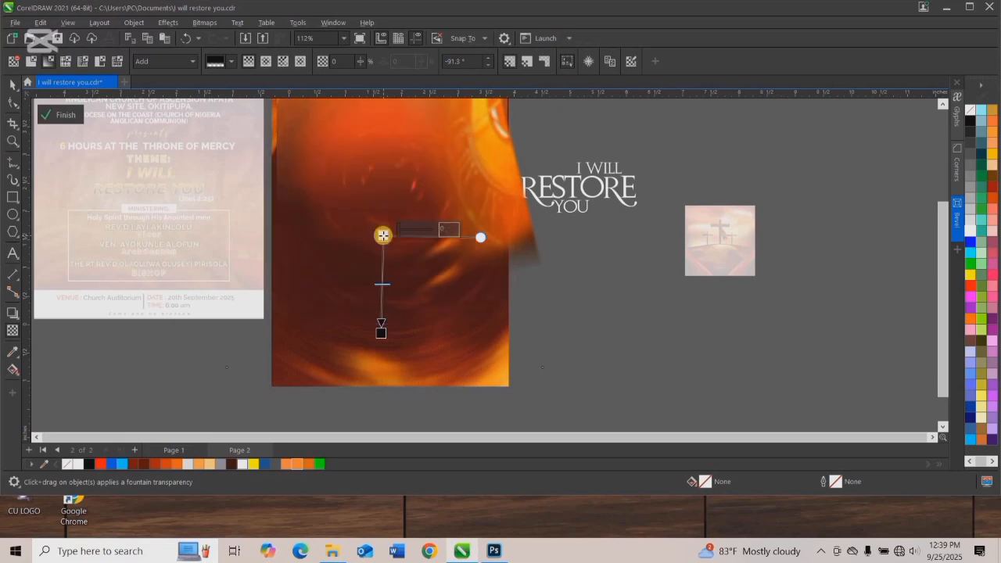
{"action": "left_click", "coordinate": [49, 115]}
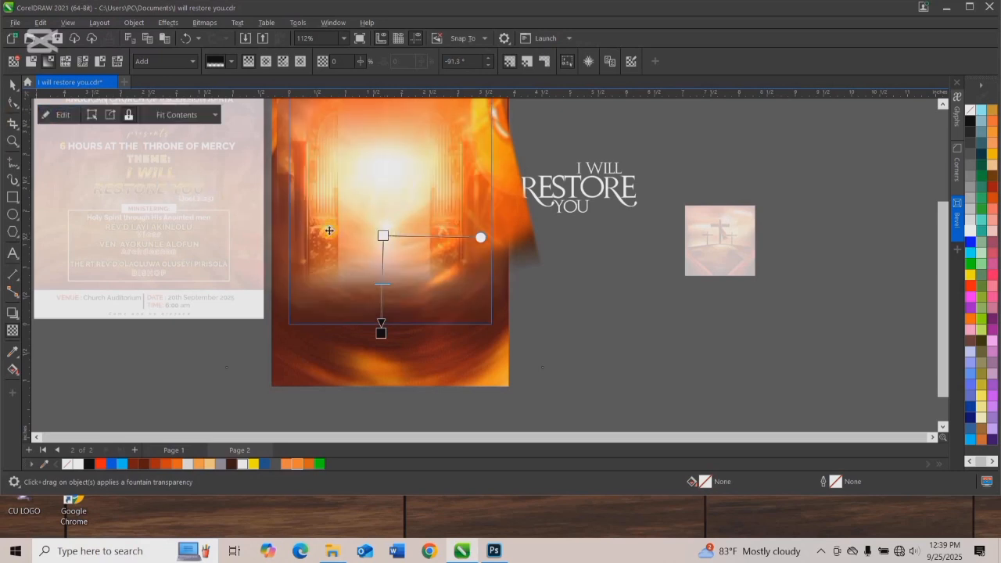
Inspect how the gates image blends into the clipped background next to the original flyer.
{"action": "scroll", "coordinate": [492, 282], "scroll_direction": "down", "scroll_amount": 1}
{"action": "scroll", "coordinate": [492, 283], "scroll_direction": "down", "scroll_amount": 1}
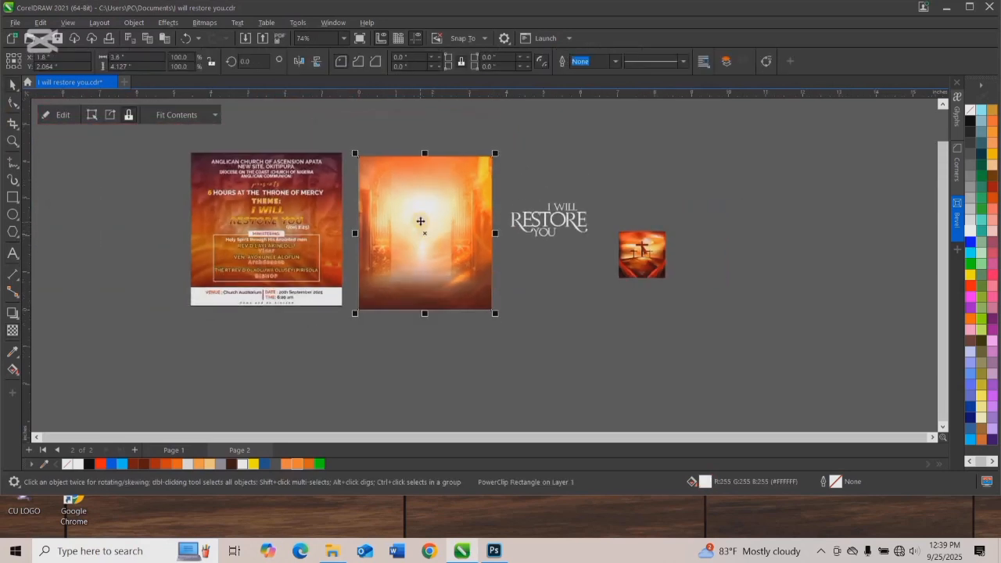
{"action": "scroll", "coordinate": [421, 222], "scroll_direction": "up", "scroll_amount": 1}
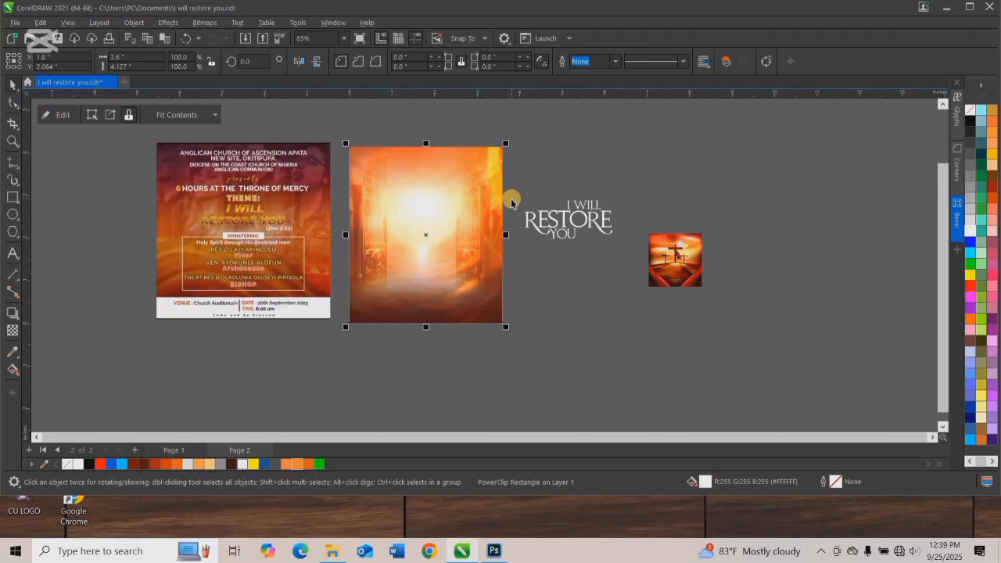
{"action": "scroll", "coordinate": [453, 164], "scroll_direction": "up", "scroll_amount": 1}
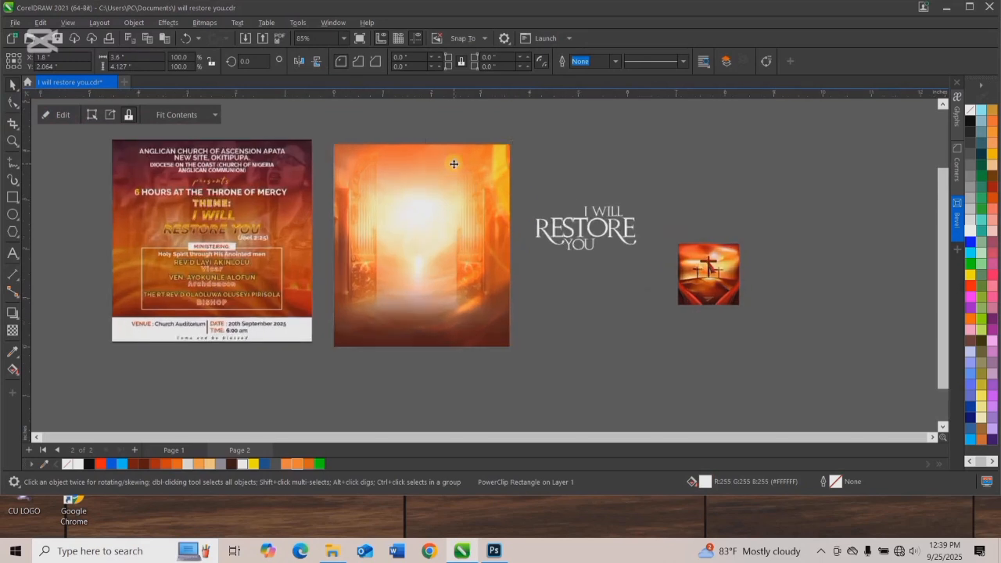
{"action": "scroll", "coordinate": [454, 163], "scroll_direction": "up", "scroll_amount": 1}
{"action": "left_click", "coordinate": [456, 136]}
{"action": "scroll", "coordinate": [388, 179], "scroll_direction": "up", "scroll_amount": 2}
{"action": "scroll", "coordinate": [388, 179], "scroll_direction": "down", "scroll_amount": 3}
Inside the PowerClip, draw a black rectangle without outline, about 5.19 by 1.69 inches, across the frame's lower edge.
{"action": "left_click", "coordinate": [396, 189]}
{"action": "right_click", "coordinate": [406, 161]}
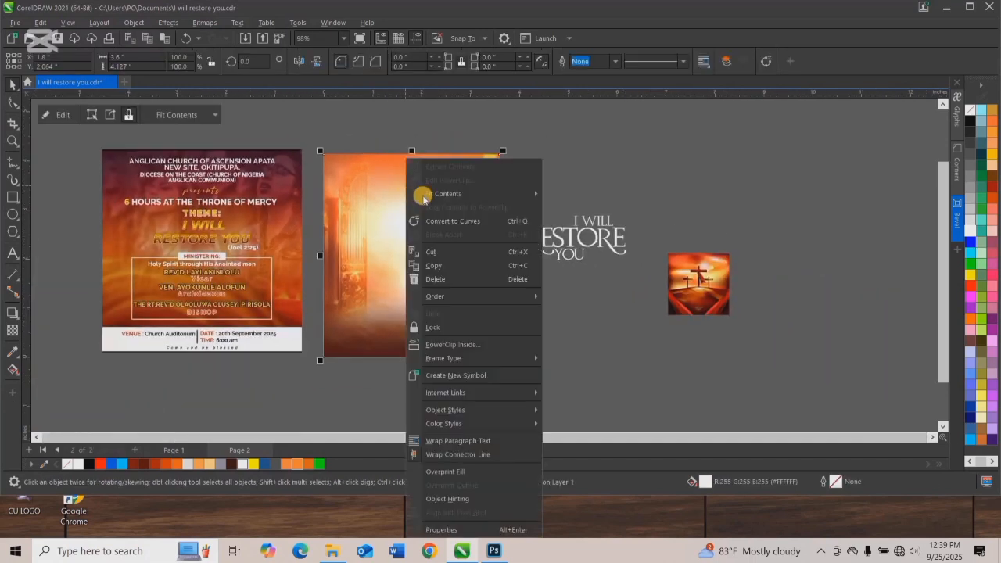
{"action": "left_click", "coordinate": [426, 179]}
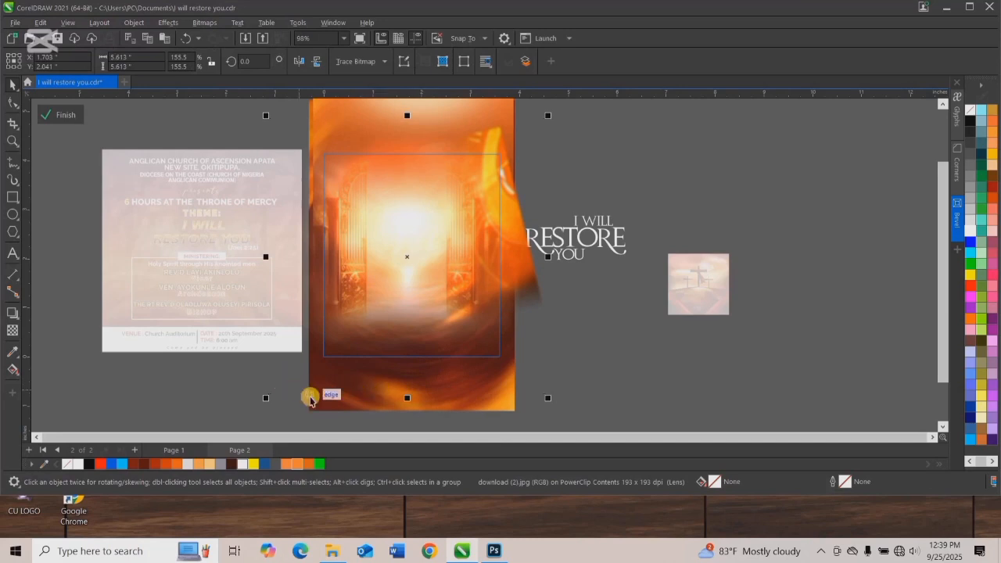
{"action": "left_click", "coordinate": [208, 387]}
{"action": "left_click", "coordinate": [312, 395]}
{"action": "left_click_drag", "start_coordinate": [311, 395], "coordinate": [283, 395]}
{"action": "key", "text": "F6"}
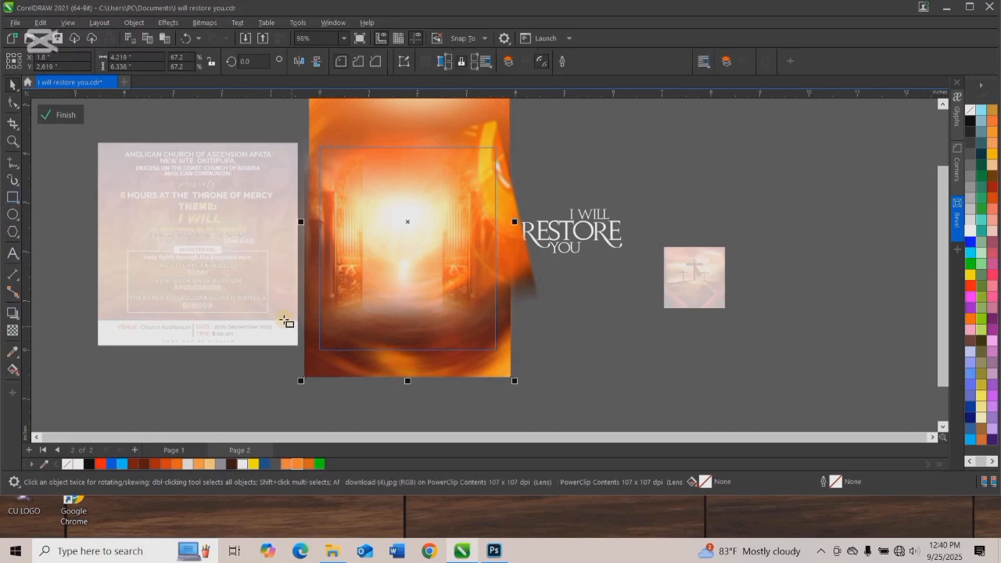
{"action": "left_click_drag", "start_coordinate": [283, 320], "coordinate": [540, 405]}
{"action": "left_click", "coordinate": [970, 118]}
{"action": "right_click", "coordinate": [973, 109]}
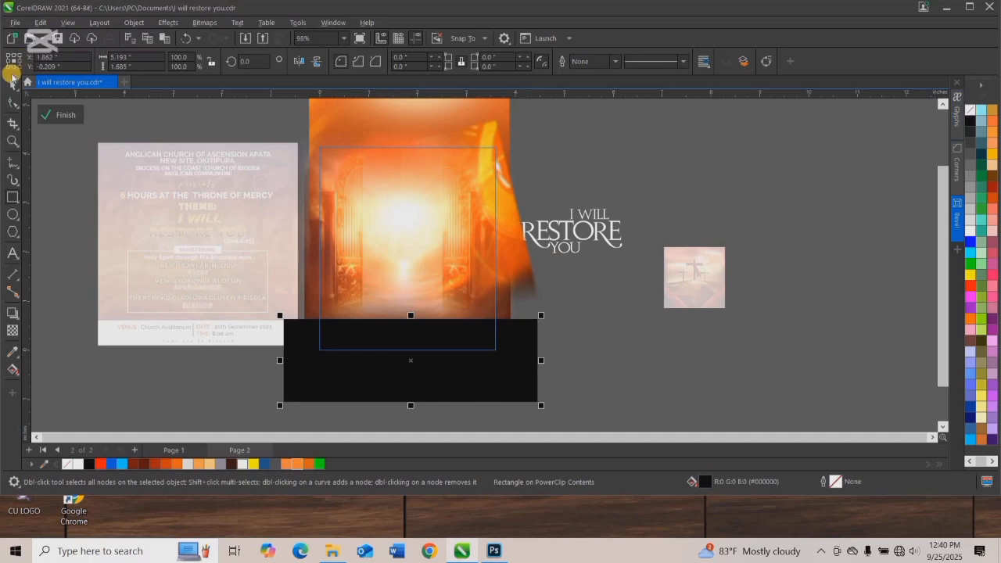
Fade out the black rectangle's top edge with an upward fountain transparency and move the rectangle slightly up.
{"action": "left_click", "coordinate": [12, 330]}
{"action": "left_click_drag", "start_coordinate": [407, 359], "coordinate": [415, 319]}
{"action": "key", "text": "space"}
{"action": "left_click_drag", "start_coordinate": [434, 371], "coordinate": [437, 359]}
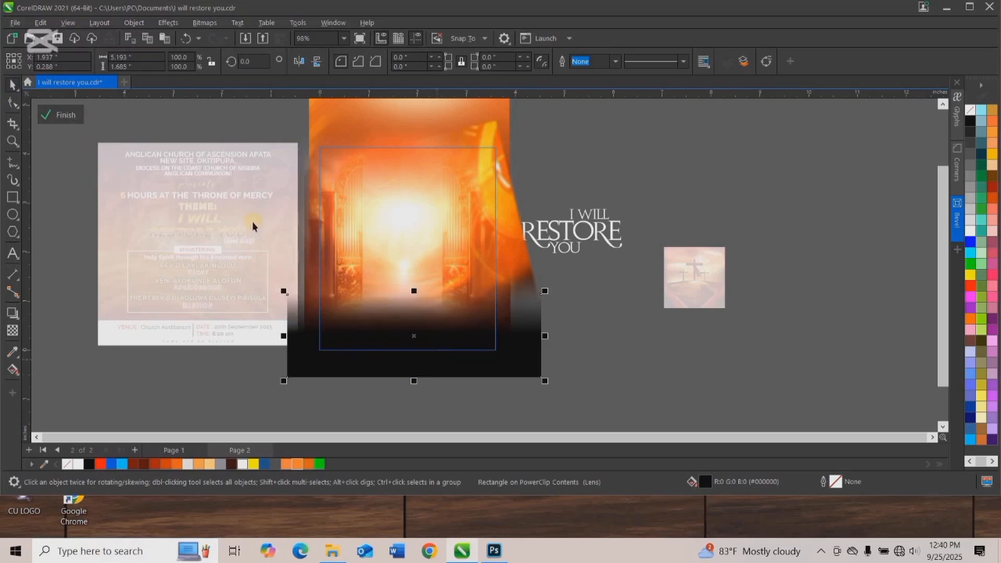
Apply a Gaussian blur with a radius of about 15 pixels to the black rectangle.
{"action": "left_click", "coordinate": [169, 22]}
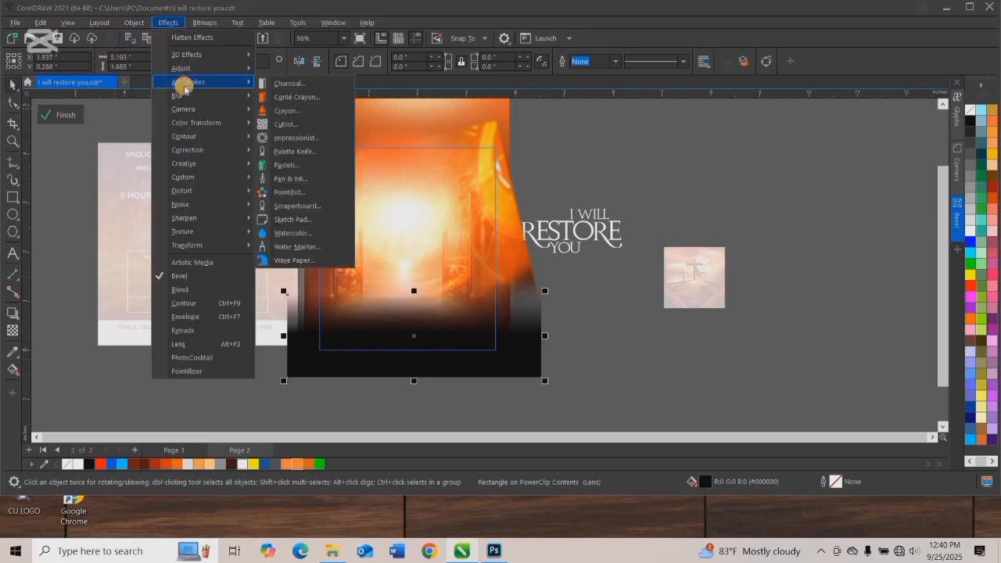
{"action": "mouse_move", "coordinate": [182, 95]}
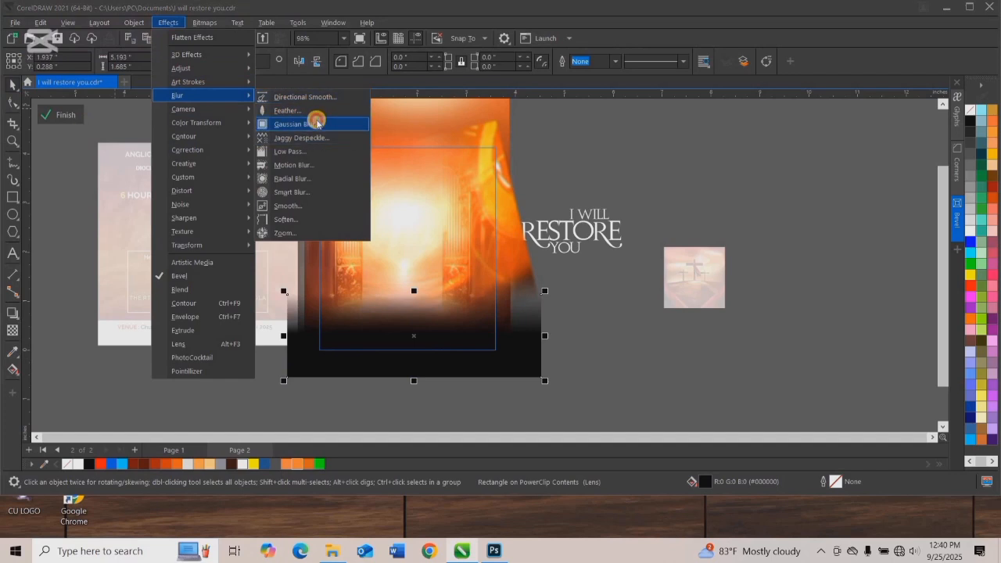
{"action": "left_click", "coordinate": [316, 123]}
{"action": "left_click_drag", "start_coordinate": [417, 211], "coordinate": [415, 189]}
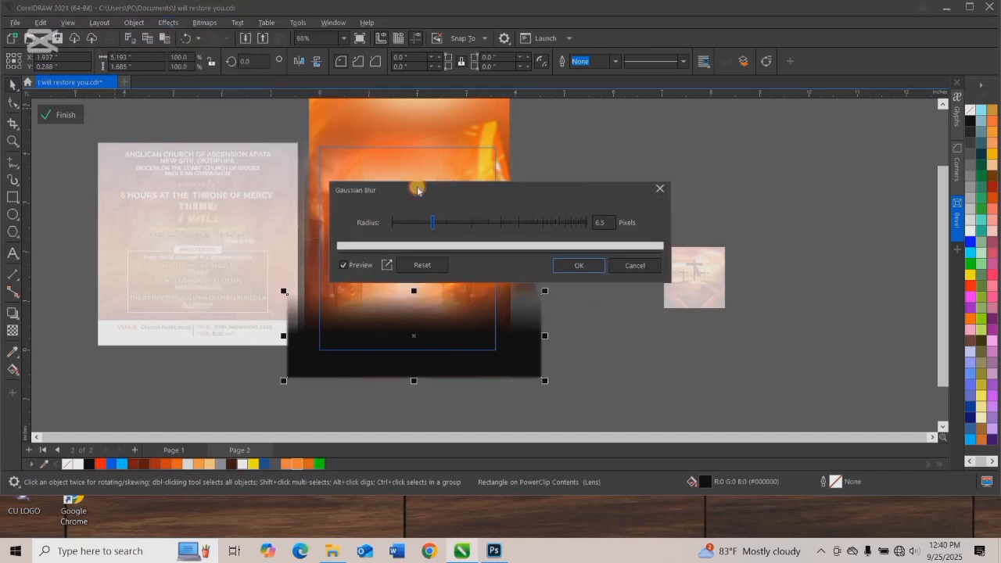
{"action": "left_click_drag", "start_coordinate": [459, 217], "coordinate": [471, 218]}
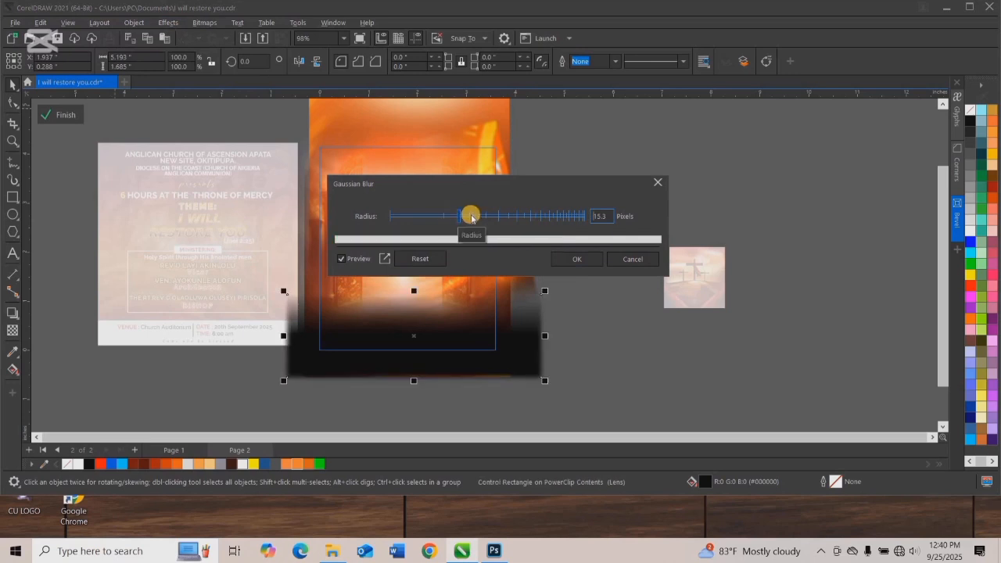
{"action": "left_click", "coordinate": [588, 259]}
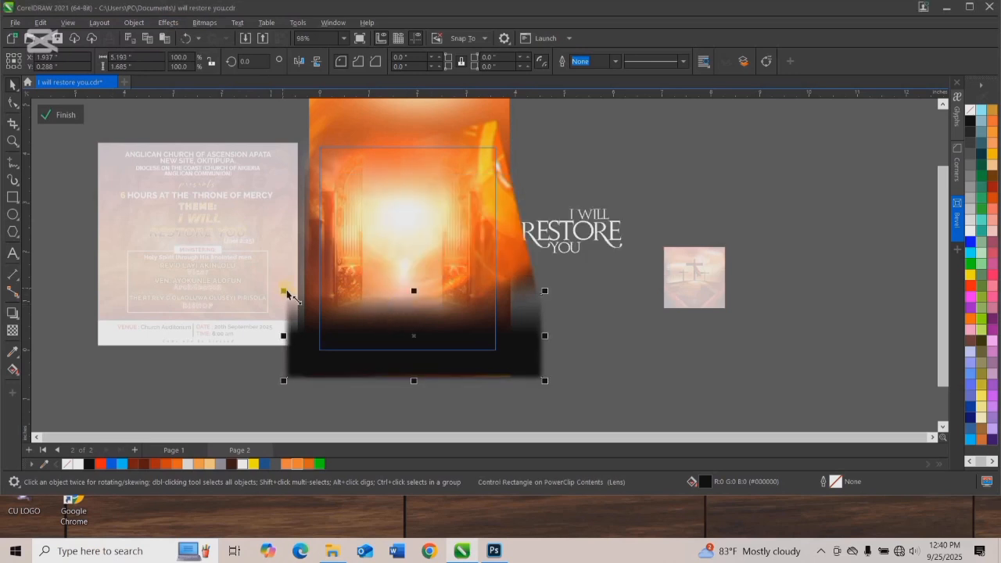
Enlarge the blurred black rectangle to about 6.88 by 2.23 inches, reposition it over the frame's lower edge, and finish editing the PowerClip.
{"action": "left_click_drag", "start_coordinate": [284, 291], "coordinate": [308, 283]}
{"action": "left_click", "coordinate": [393, 326]}
{"action": "left_click_drag", "start_coordinate": [393, 326], "coordinate": [383, 319]}
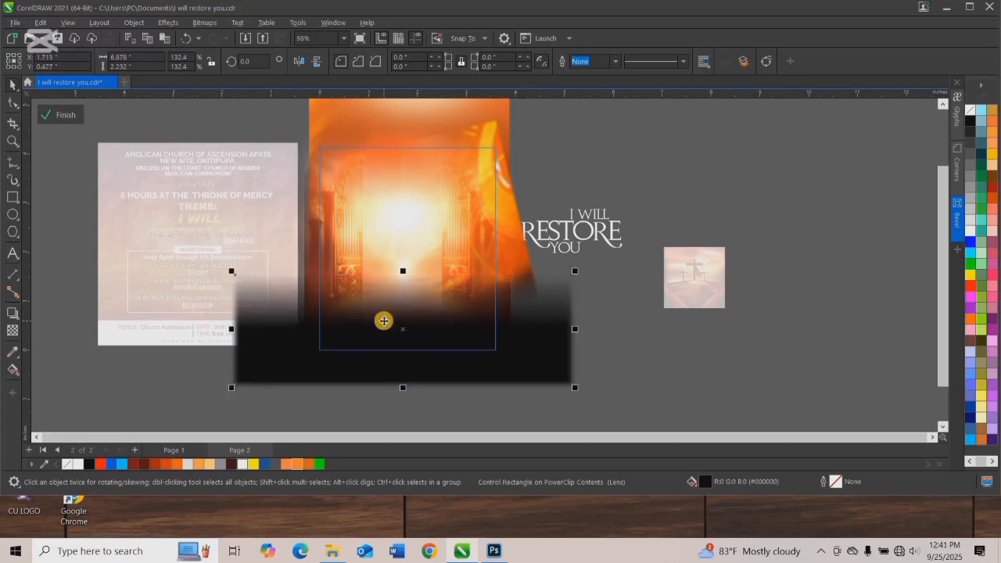
{"action": "left_click_drag", "start_coordinate": [384, 320], "coordinate": [387, 321]}
{"action": "left_click", "coordinate": [69, 116]}
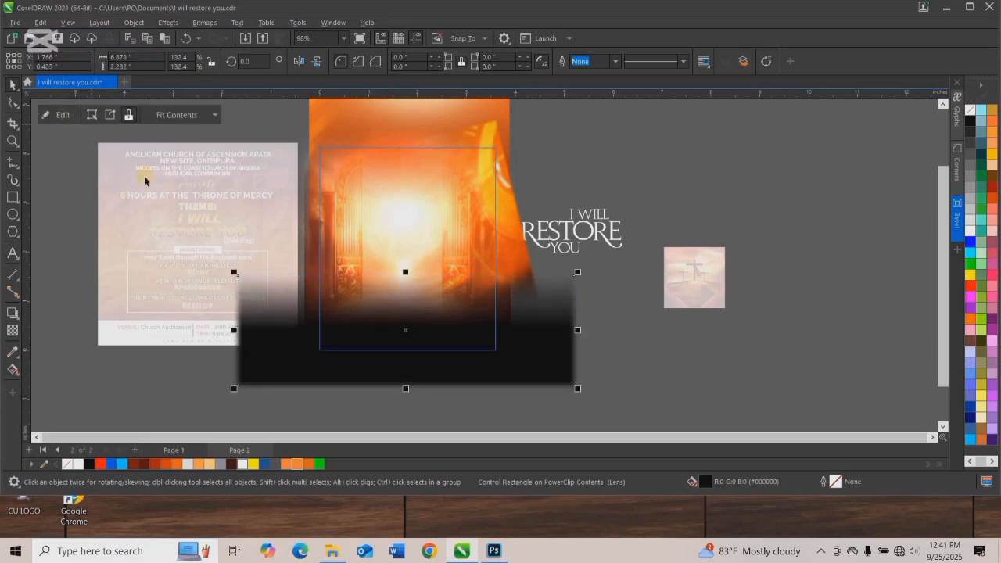
Shift the overlaid heavenly gates image slightly up and to the right on the flyer and save the document.
{"action": "left_click", "coordinate": [563, 185]}
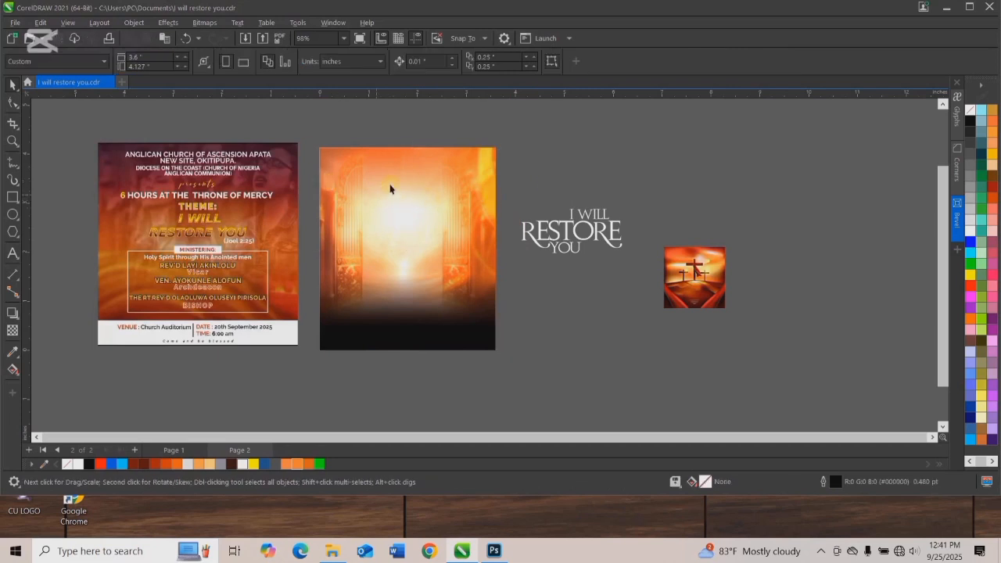
{"action": "left_click", "coordinate": [361, 208]}
{"action": "left_click", "coordinate": [354, 210]}
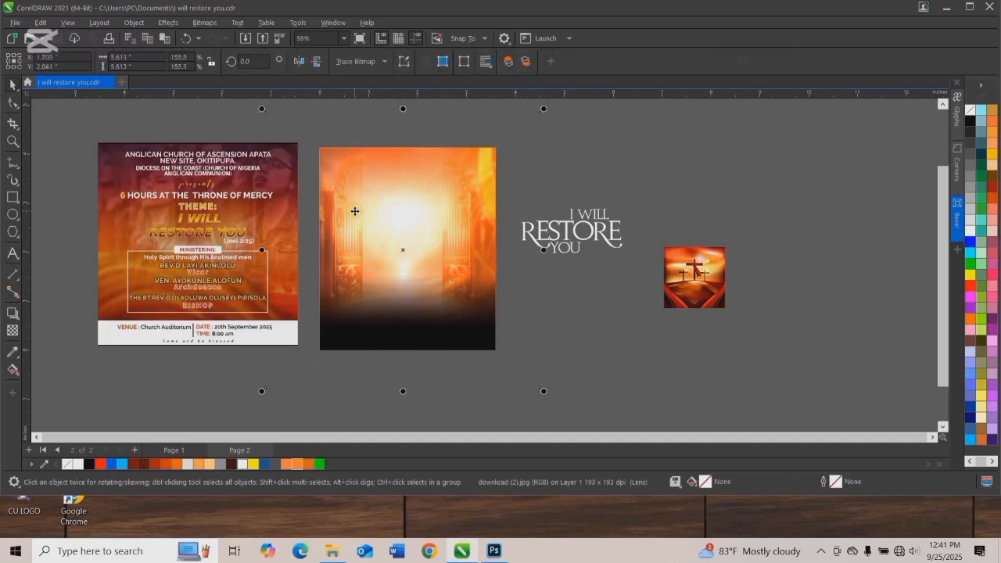
{"action": "mouse_move", "coordinate": [359, 218]}
{"action": "left_mouse_down"}
{"action": "mouse_move", "coordinate": [362, 206]}
{"action": "mouse_move", "coordinate": [355, 212]}
{"action": "left_mouse_up"}
{"action": "key", "text": "ctrl+s"}
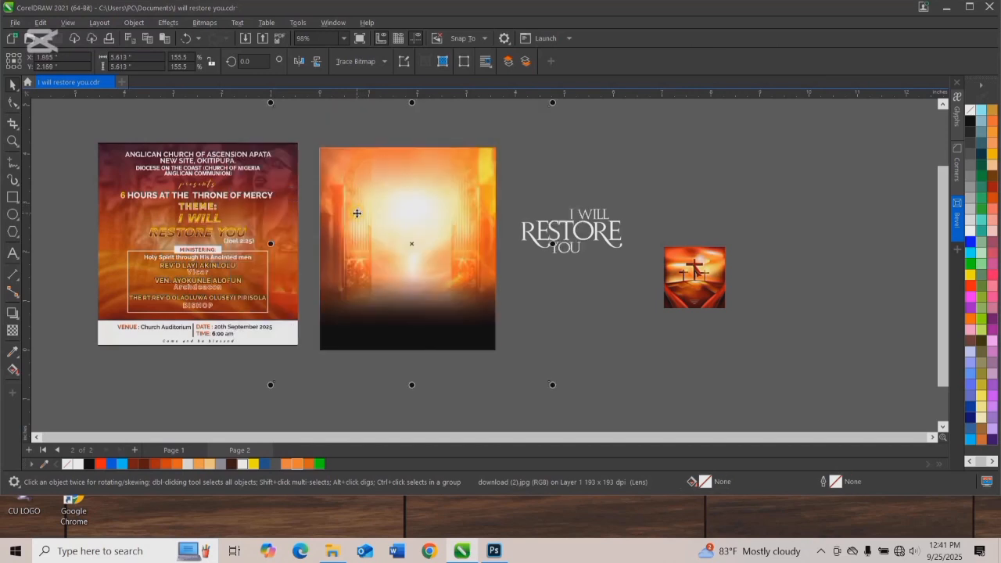
Reopen the PowerClip contents, check the background image inside, and finish editing.
{"action": "left_click", "coordinate": [440, 190]}
{"action": "right_click", "coordinate": [441, 185]}
{"action": "left_click", "coordinate": [473, 180]}
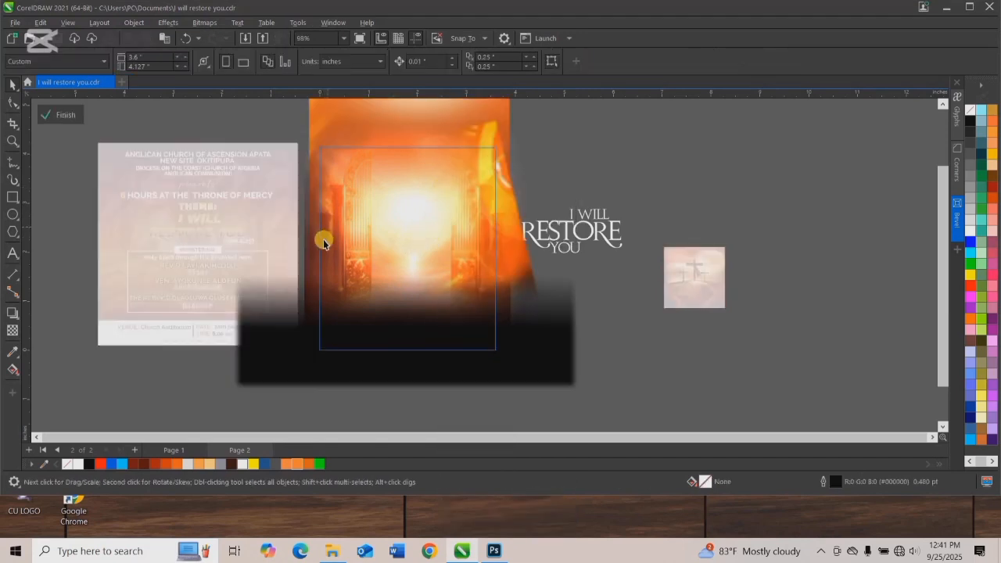
{"action": "left_click", "coordinate": [310, 266]}
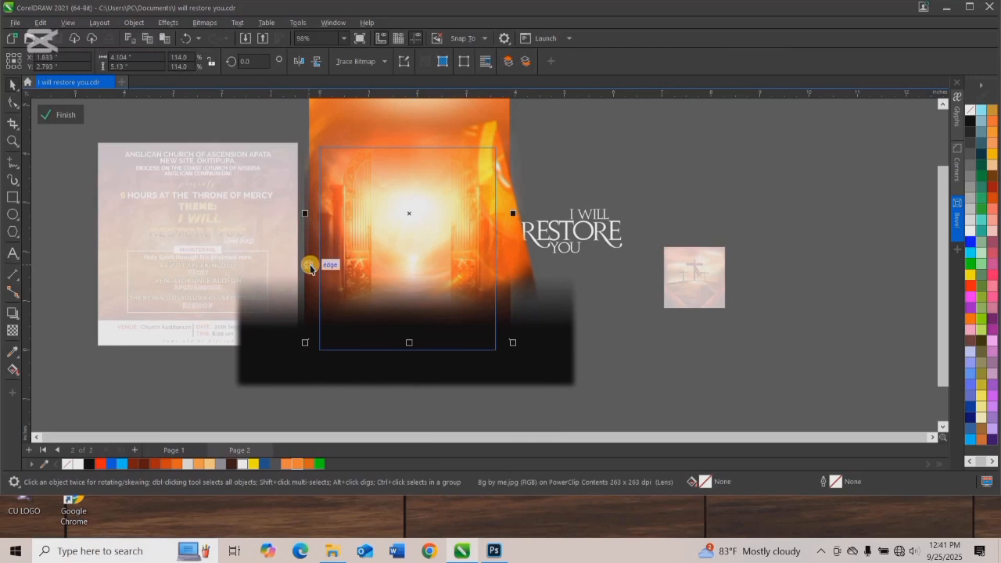
{"action": "left_click", "coordinate": [60, 115]}
Add a 24 pt Arial text line beside the flyer reading "ANGLICAN CHURCH OF ASCENSION, APATA".
{"action": "left_click", "coordinate": [14, 252]}
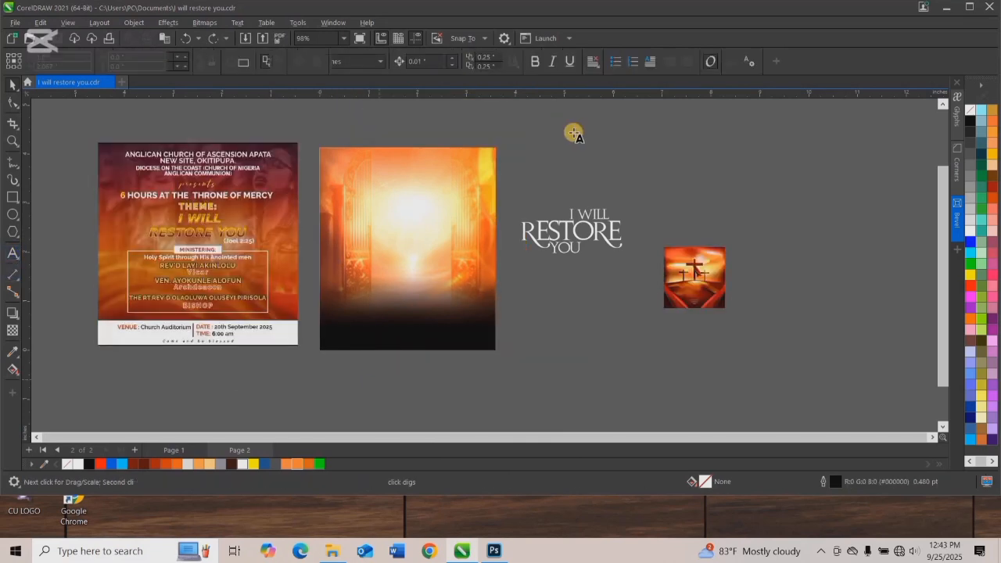
{"action": "left_click", "coordinate": [573, 154]}
{"action": "type", "text": "ANGLICAN CHURCH OF"}
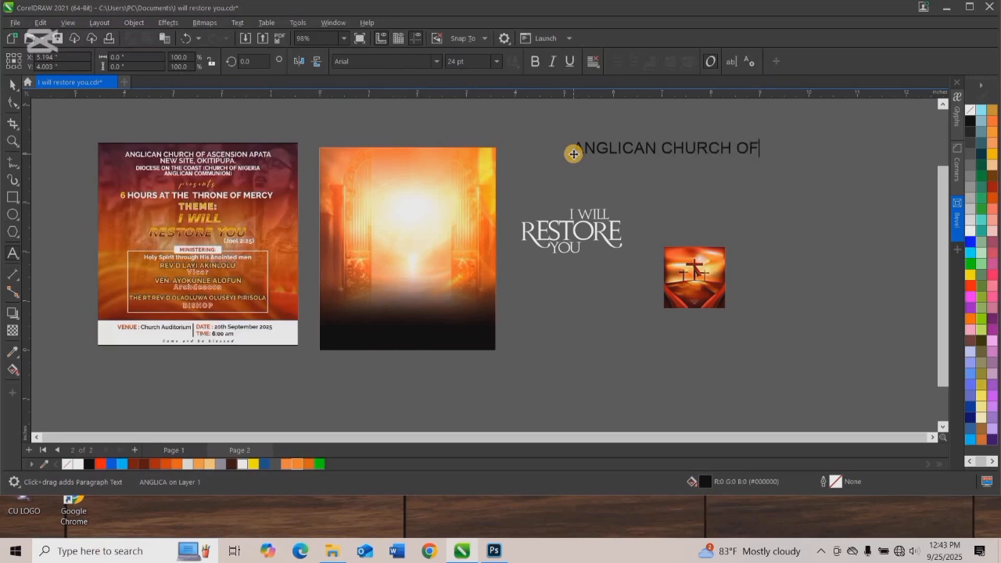
{"action": "type", "text": " ASCENSION, APATA"}
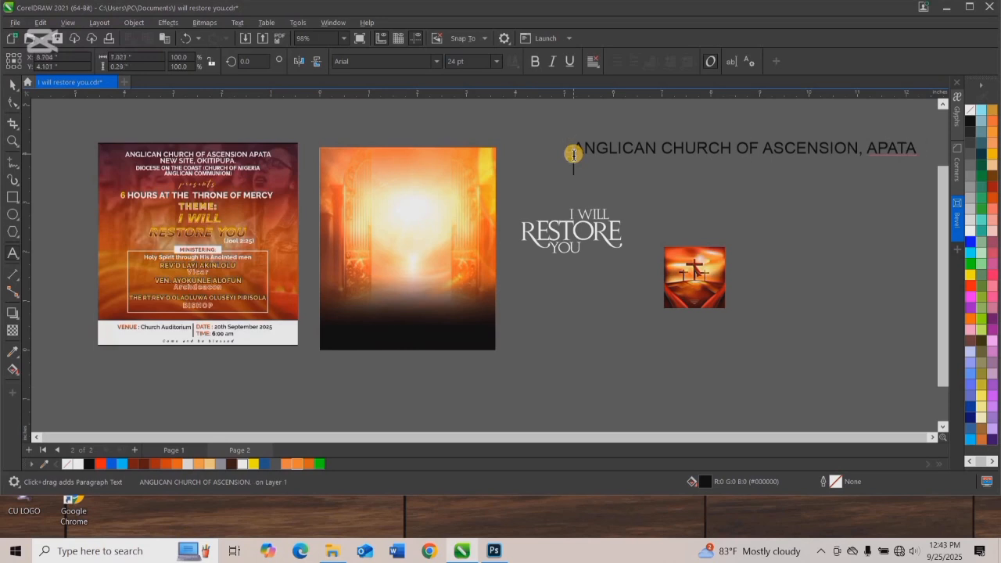
Put APATA on a second line without the preceding comma, complete it with the church's location, and center-align the text.
{"action": "key", "text": "BackSpace"}
{"action": "key", "text": "Return"}
{"action": "key", "text": "BackSpace"}
{"action": "key", "text": "BackSpace"}
{"action": "key", "text": "Return"}
{"action": "key", "text": "Right"}
{"action": "key", "text": "Right"}
{"action": "key", "text": "Right"}
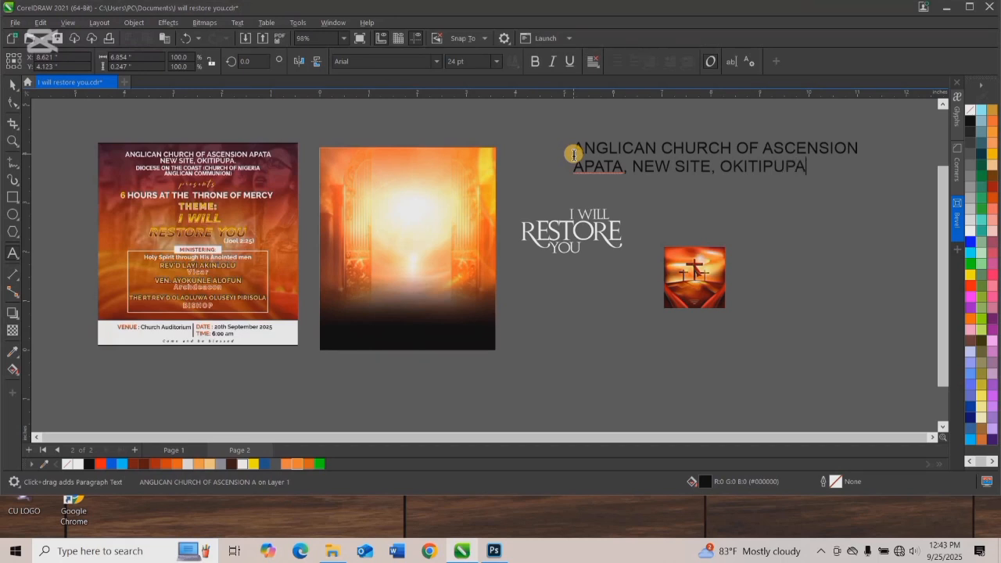
{"action": "key", "text": "ctrl+a"}
{"action": "key", "text": "ctrl+e"}
Add the third line "DIOCESE ON THE COAST" and insert "(CHURCH OF NIGERIA)" at the end of the second line.
{"action": "left_click", "coordinate": [842, 173]}
{"action": "type", "text": "DIOCESE O"}
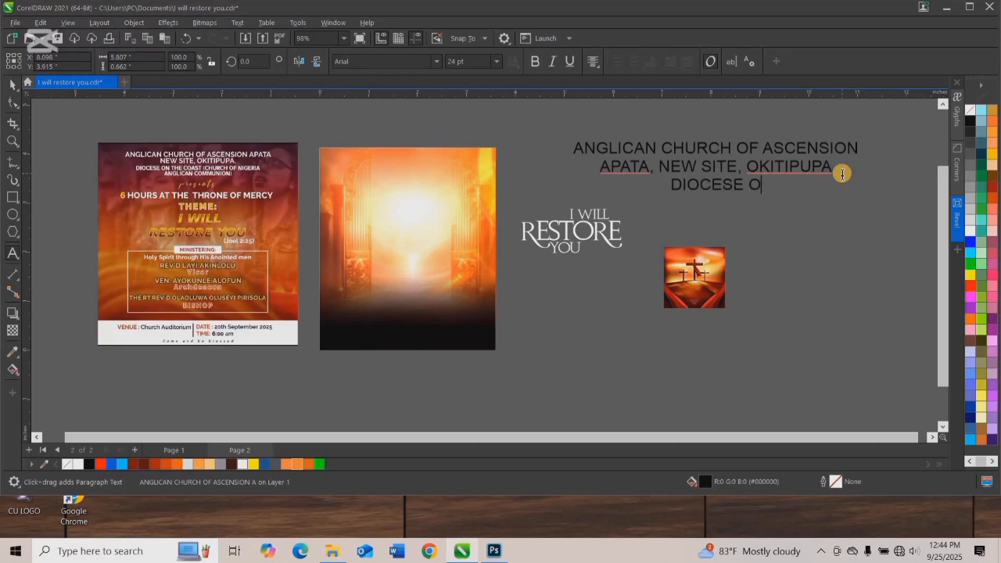
{"action": "type", "text": "N THE COAST"}
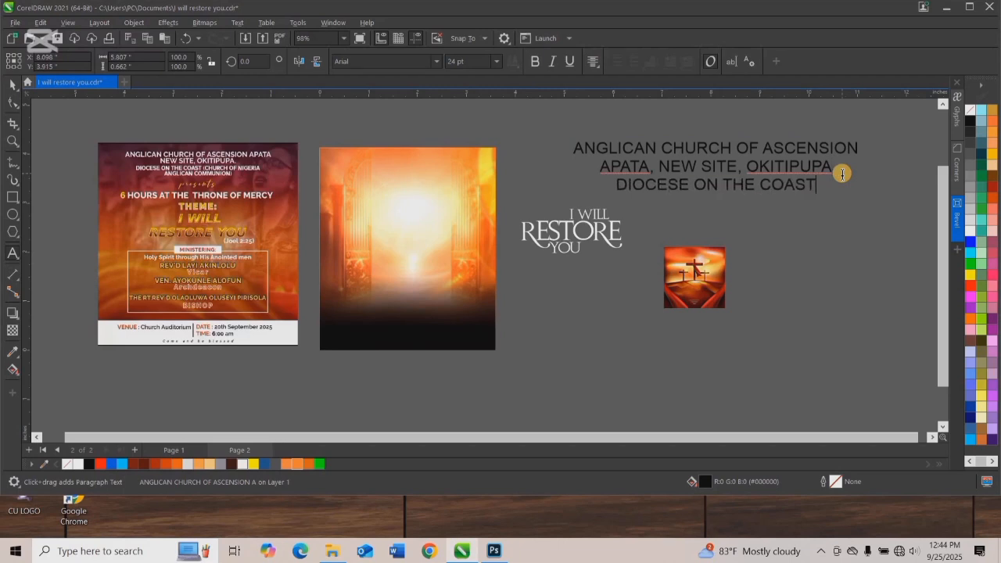
{"action": "type", "text": " ()"}
{"action": "key", "text": "Left"}
{"action": "type", "text": "CHURCH "}
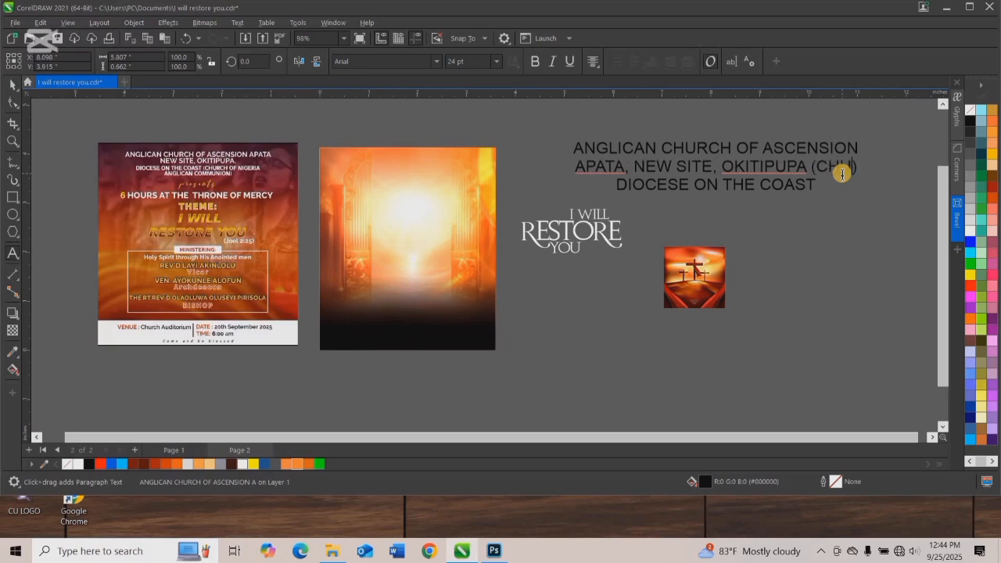
{"action": "type", "text": "OF NIGER"}
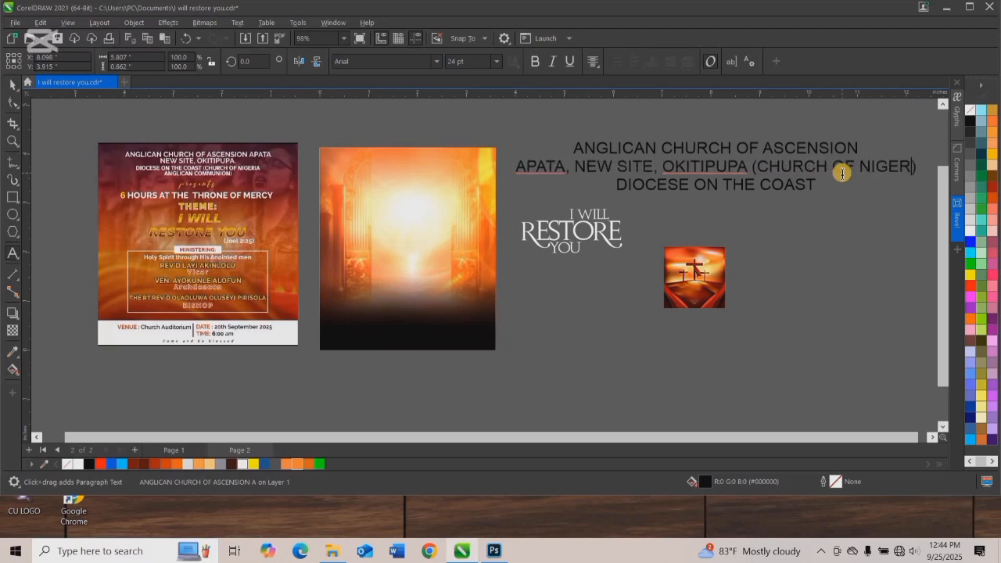
{"action": "type", "text": "IA"}
Move "(CHURCH OF NIGERIA)" from the second line to the end of the "DIOCESE ON THE COAST" line.
{"action": "key", "text": "End"}
{"action": "key", "text": "shift+Left"}
{"action": "key", "text": "shift+Left"}
{"action": "key", "text": "shift+Left"}
{"action": "key", "text": "shift+Left"}
{"action": "key", "text": "shift+Left"}
{"action": "key", "text": "shift+Left"}
{"action": "key", "text": "shift+Left"}
{"action": "key", "text": "shift+Left"}
{"action": "key", "text": "shift+Left"}
{"action": "key", "text": "shift+Left"}
{"action": "key", "text": "shift+Left"}
{"action": "key", "text": "shift+Left"}
{"action": "key", "text": "shift+Left"}
{"action": "key", "text": "shift+Left"}
{"action": "key", "text": "shift+Left"}
{"action": "key", "text": "shift+Left"}
{"action": "key", "text": "shift+Left"}
{"action": "key", "text": "shift+Left"}
{"action": "key", "text": "shift+Left"}
{"action": "key", "text": "ctrl+c"}
{"action": "key", "text": "BackSpace"}
{"action": "key", "text": "Escape"}
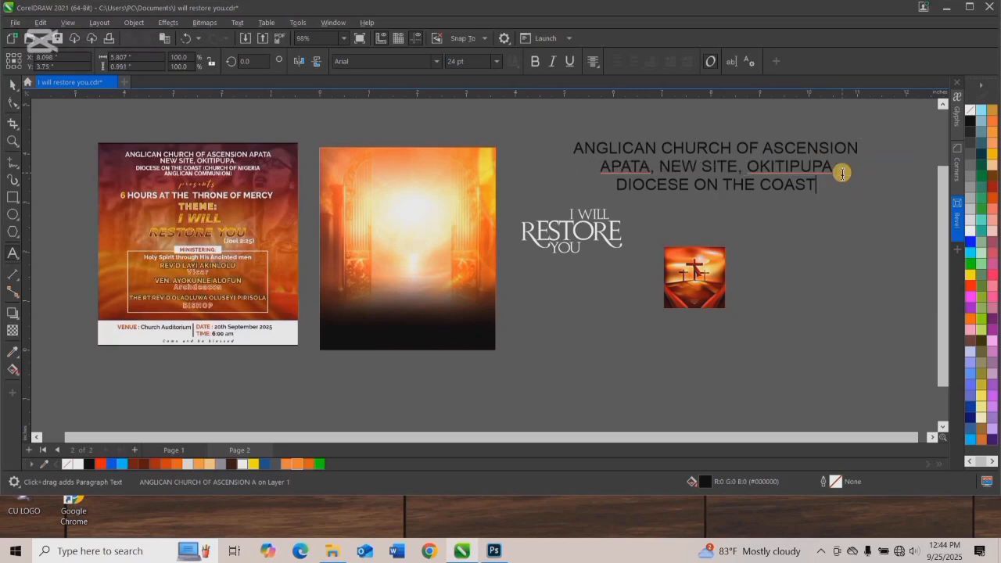
{"action": "key", "text": "ctrl+v"}
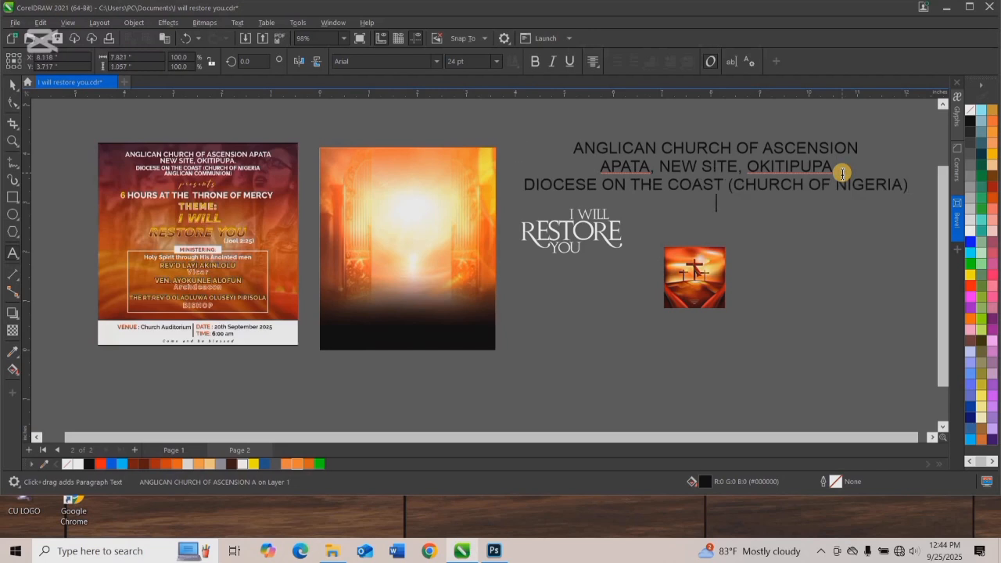
Add "ANGLICAN COMMUNION" as the fourth line of the text and save the document.
{"action": "type", "text": "LICAN COMMUNION"}
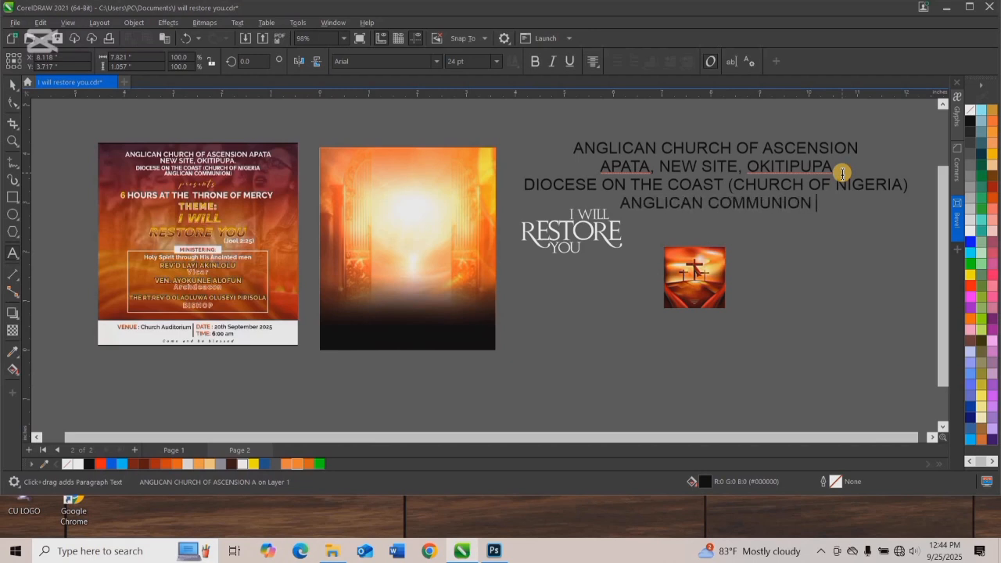
{"action": "key", "text": "ctrl+space"}
{"action": "key", "text": "ctrl+s"}
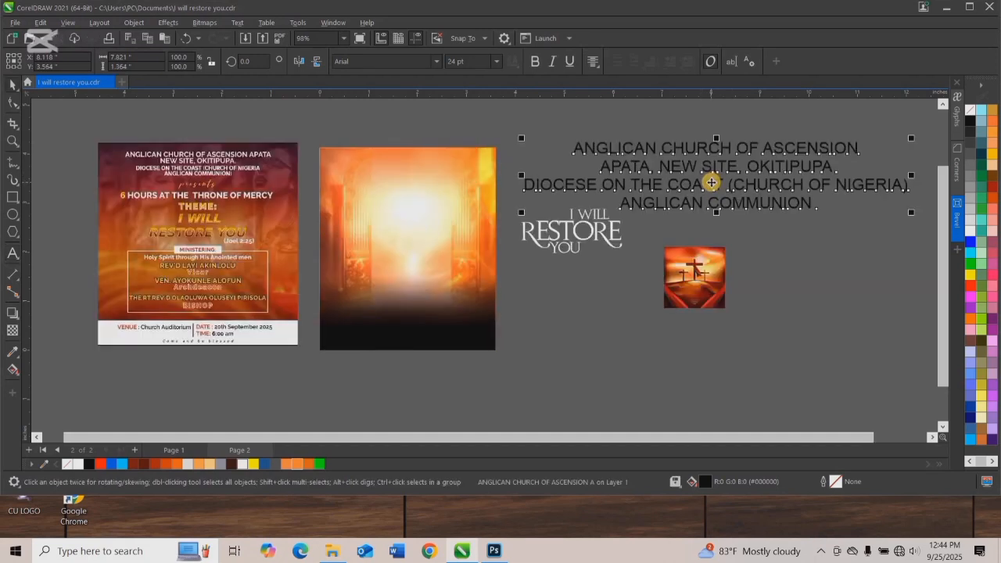
Move the church text block slightly toward the flyer and break it apart into separate lines.
{"action": "left_click_drag", "start_coordinate": [711, 185], "coordinate": [671, 178]}
{"action": "key", "text": "ctrl+k"}
{"action": "left_click", "coordinate": [636, 110]}
Place the "ANGLICAN CHURCH OF ASCENSION" line near the top of the gates background and set its font size to 6.5 pt.
{"action": "scroll", "coordinate": [448, 222], "scroll_direction": "down", "scroll_amount": 1}
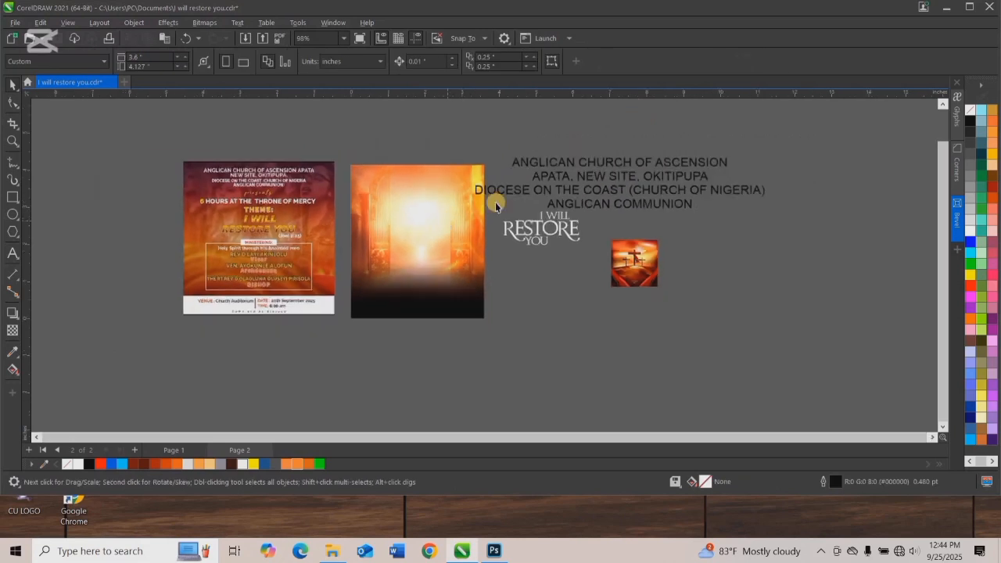
{"action": "scroll", "coordinate": [591, 150], "scroll_direction": "up", "scroll_amount": 1}
{"action": "scroll", "coordinate": [581, 168], "scroll_direction": "up", "scroll_amount": 2}
{"action": "left_click_drag", "start_coordinate": [581, 168], "coordinate": [384, 230]}
{"action": "left_click", "coordinate": [460, 63]}
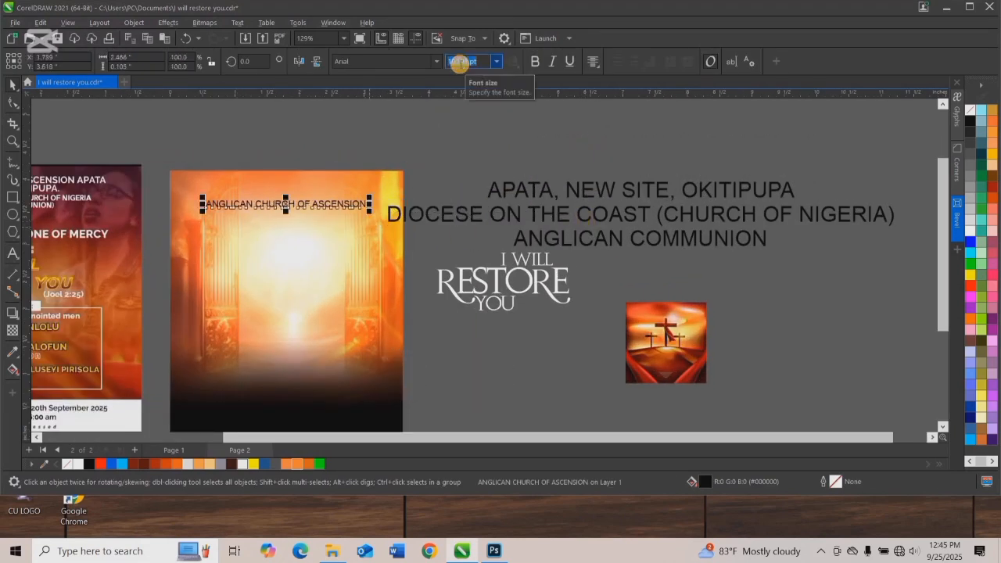
{"action": "key", "text": "Return"}
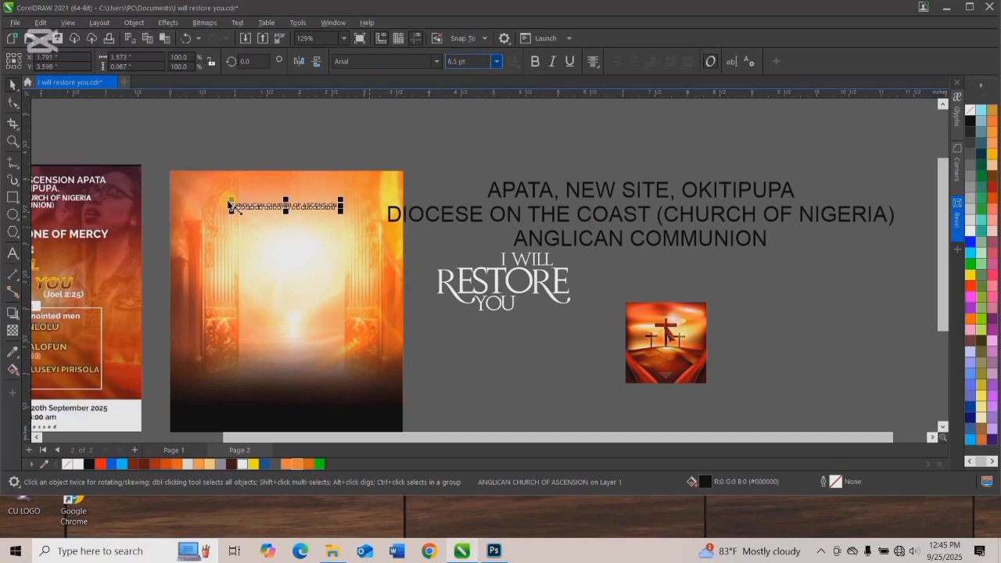
Change the font of the "ANGLICAN CHURCH OF ASCENSION" line to Poppins Bold.
{"action": "left_click", "coordinate": [433, 63]}
{"action": "left_click", "coordinate": [436, 61]}
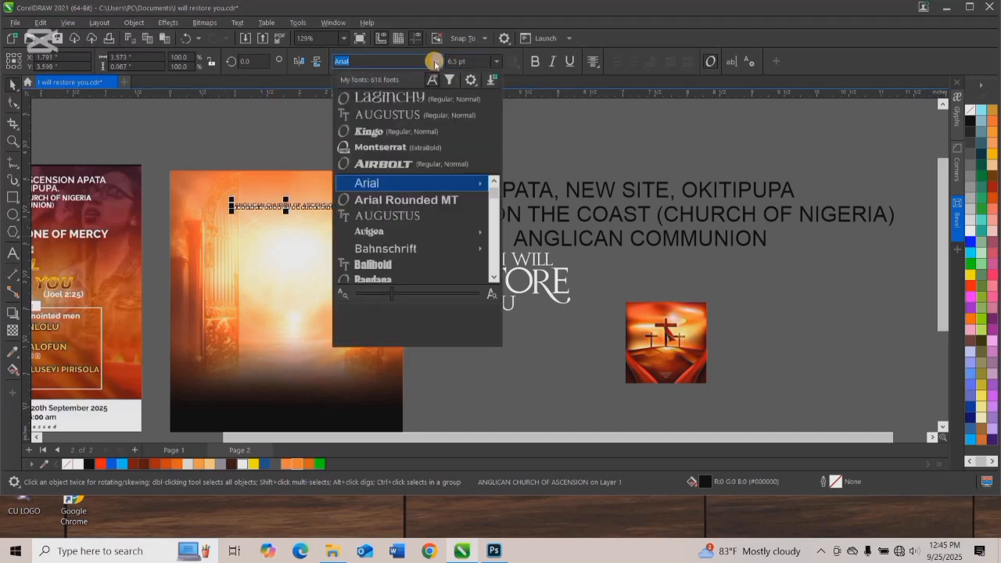
{"action": "type", "text": "pop"}
{"action": "left_click", "coordinate": [392, 184]}
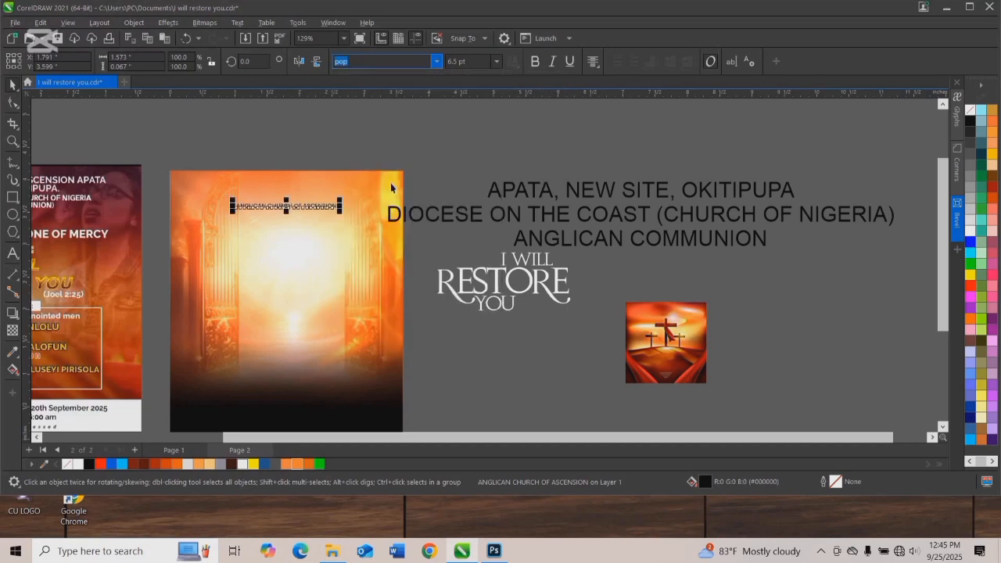
{"action": "left_click", "coordinate": [436, 61]}
{"action": "mouse_move", "coordinate": [420, 184]}
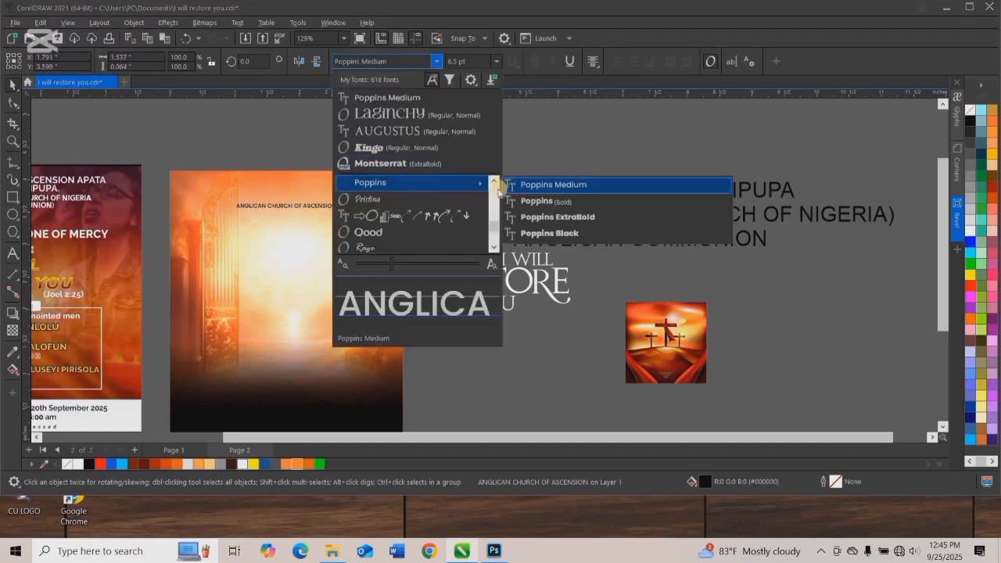
{"action": "left_click", "coordinate": [538, 201]}
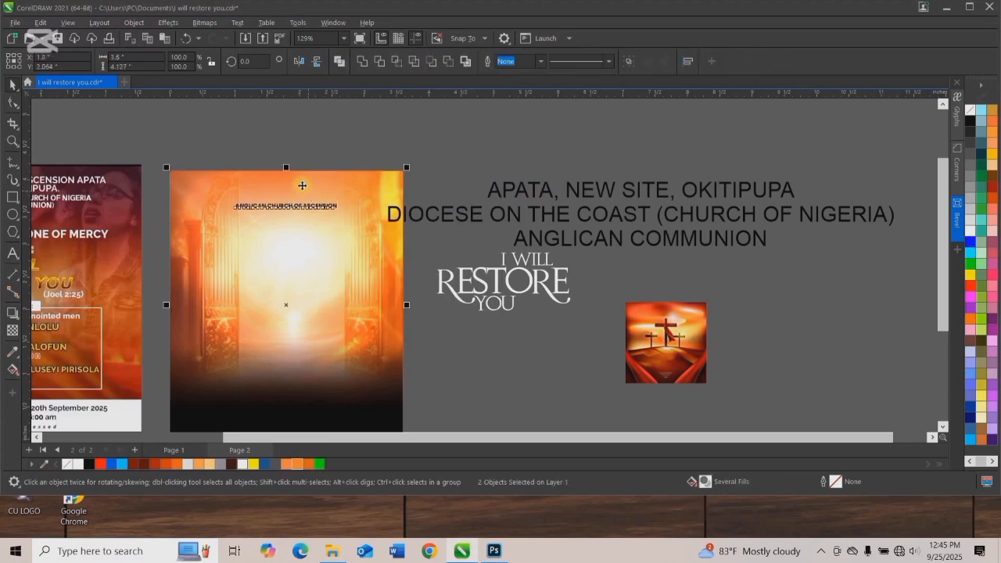
Move the "ANGLICAN CHURCH OF ASCENSION" line slightly up and center it horizontally on the flyer background.
{"action": "left_click", "coordinate": [291, 145]}
{"action": "left_click_drag", "start_coordinate": [281, 206], "coordinate": [284, 201]}
{"action": "left_click", "coordinate": [293, 185], "text": "shift"}
{"action": "key", "text": "c"}
{"action": "left_click", "coordinate": [299, 162]}
Place the church's location line beneath the church name at about 7 pt and set its font to Montserrat Medium.
{"action": "left_click_drag", "start_coordinate": [497, 193], "coordinate": [237, 229]}
{"action": "left_click_drag", "start_coordinate": [372, 249], "coordinate": [324, 250]}
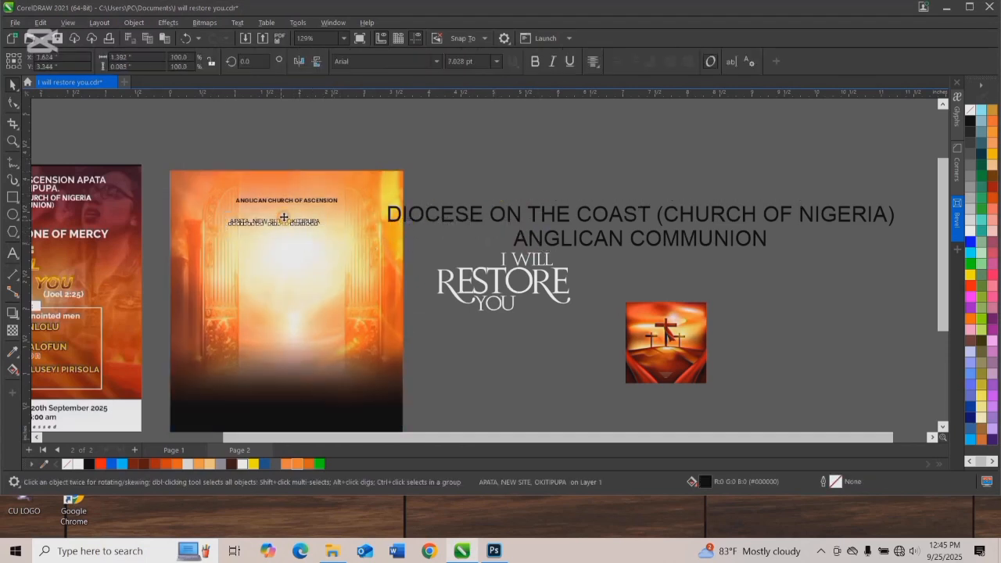
{"action": "left_click", "coordinate": [370, 61]}
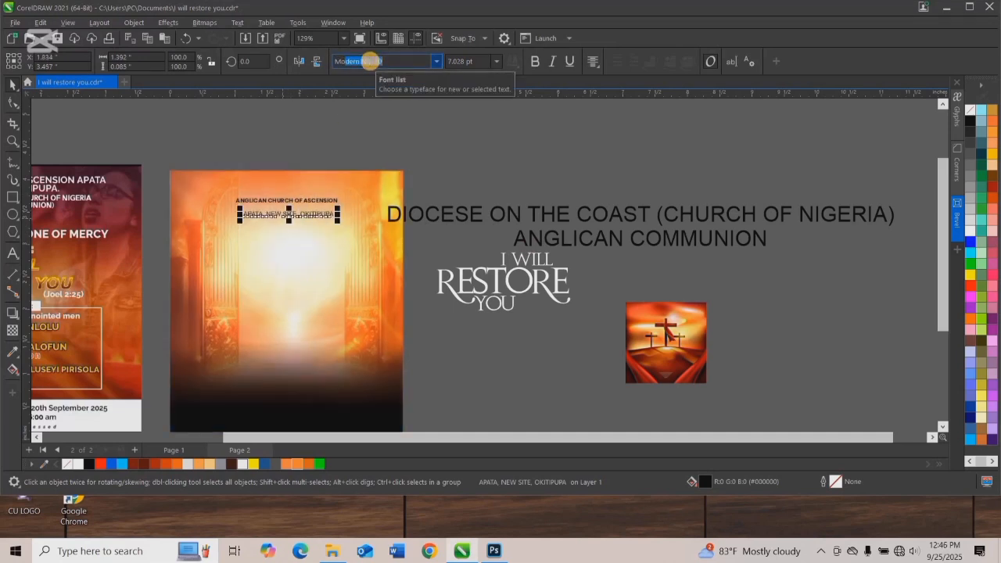
{"action": "left_click", "coordinate": [434, 61]}
{"action": "mouse_move", "coordinate": [444, 182]}
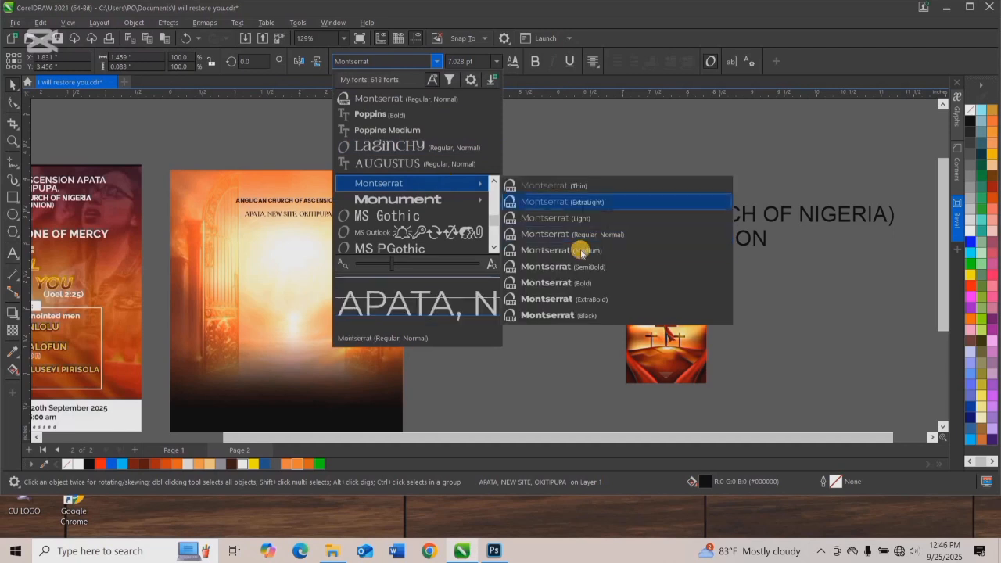
{"action": "left_click", "coordinate": [581, 255]}
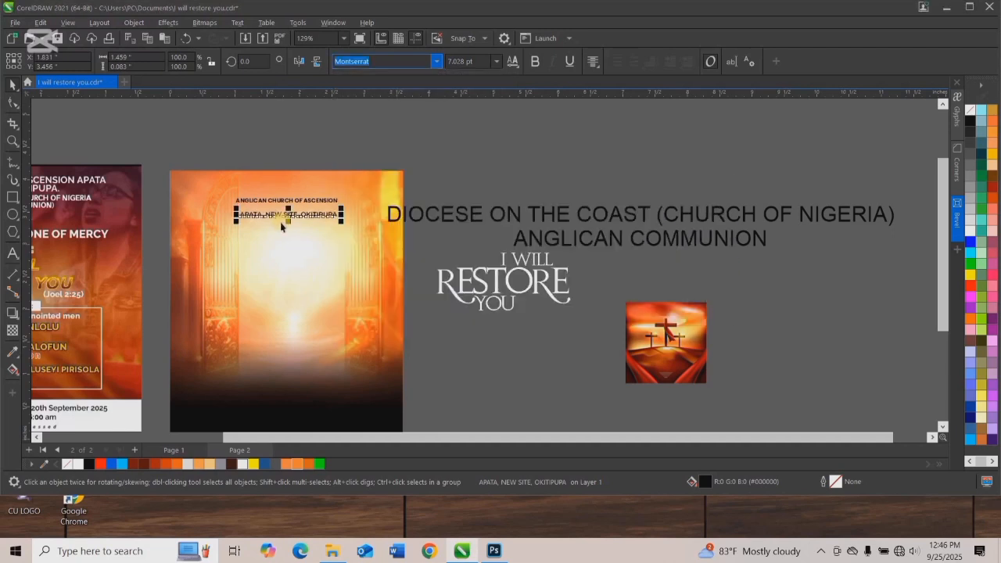
Move the "APATA, NEW SITE, OKITIPUPA" line up closer to the church name and scale it down slightly.
{"action": "scroll", "coordinate": [266, 209], "scroll_direction": "up", "scroll_amount": 4}
{"action": "left_click", "coordinate": [425, 246]}
{"action": "left_click_drag", "start_coordinate": [335, 244], "coordinate": [334, 228]}
{"action": "left_click_drag", "start_coordinate": [463, 239], "coordinate": [447, 238]}
{"action": "scroll", "coordinate": [368, 196], "scroll_direction": "down", "scroll_amount": 3}
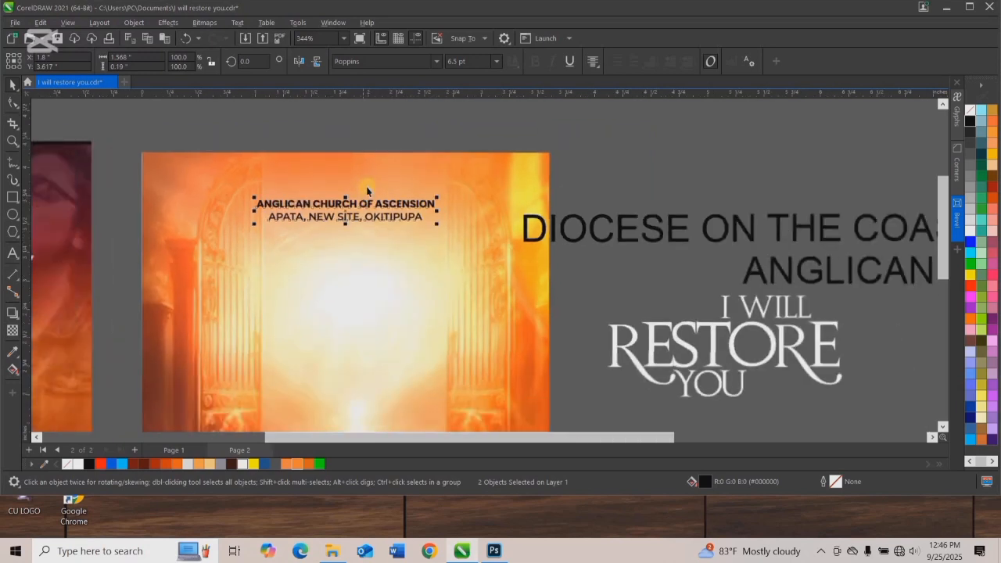
Scale the two-line diocese text down to about 7.3 pt and place it on the flyer beneath the location line.
{"action": "left_click", "coordinate": [599, 196]}
{"action": "left_click_drag", "start_coordinate": [910, 285], "coordinate": [411, 176]}
{"action": "left_click_drag", "start_coordinate": [384, 138], "coordinate": [912, 248]}
{"action": "left_click_drag", "start_coordinate": [609, 204], "coordinate": [370, 240]}
{"action": "key", "text": "ctrl+z"}
{"action": "left_click_drag", "start_coordinate": [398, 140], "coordinate": [582, 205]}
{"action": "scroll", "coordinate": [493, 194], "scroll_direction": "up", "scroll_amount": 1}
{"action": "left_click_drag", "start_coordinate": [505, 195], "coordinate": [330, 208]}
Set the diocese text's font to Montserrat, scale it to about 5.8 pt and center it horizontally on the flyer background.
{"action": "left_click", "coordinate": [358, 62]}
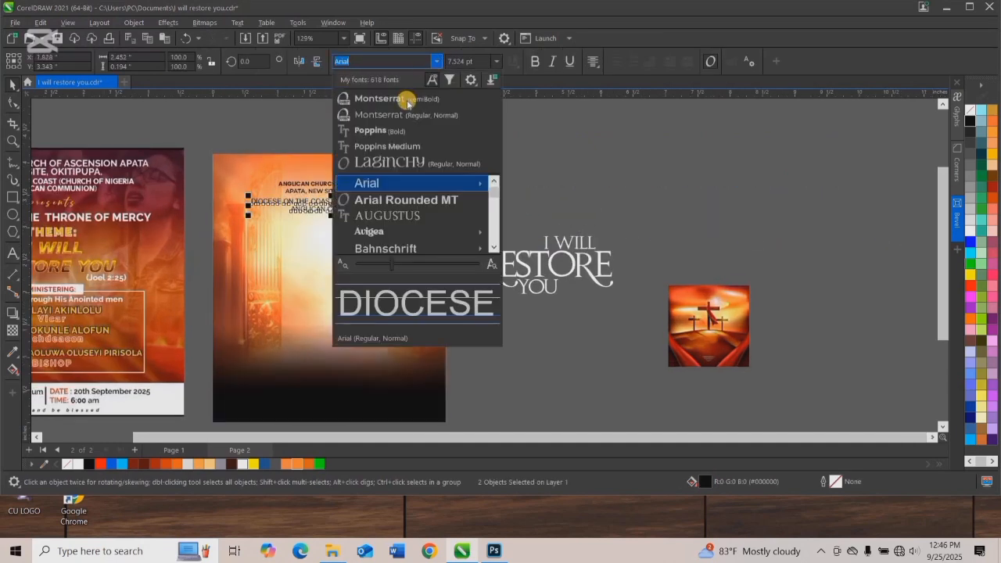
{"action": "left_click_drag", "start_coordinate": [418, 218], "coordinate": [397, 224]}
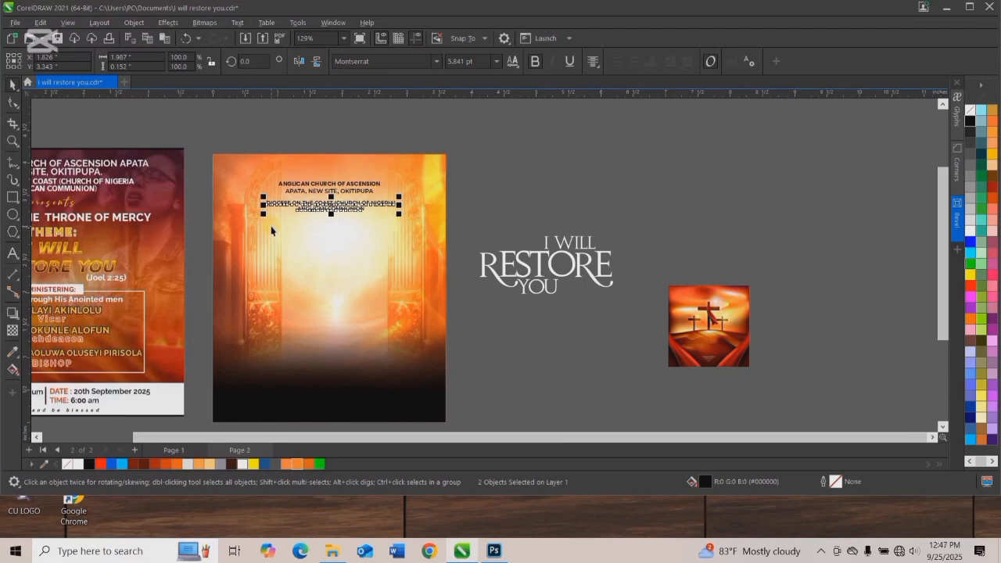
{"action": "left_click", "coordinate": [294, 243], "text": "shift"}
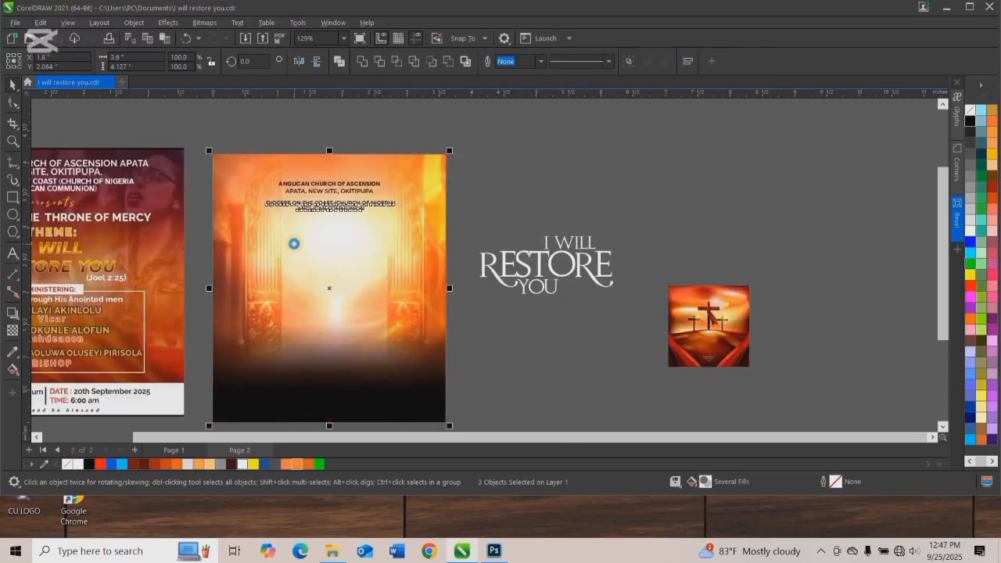
{"action": "left_click", "coordinate": [286, 141]}
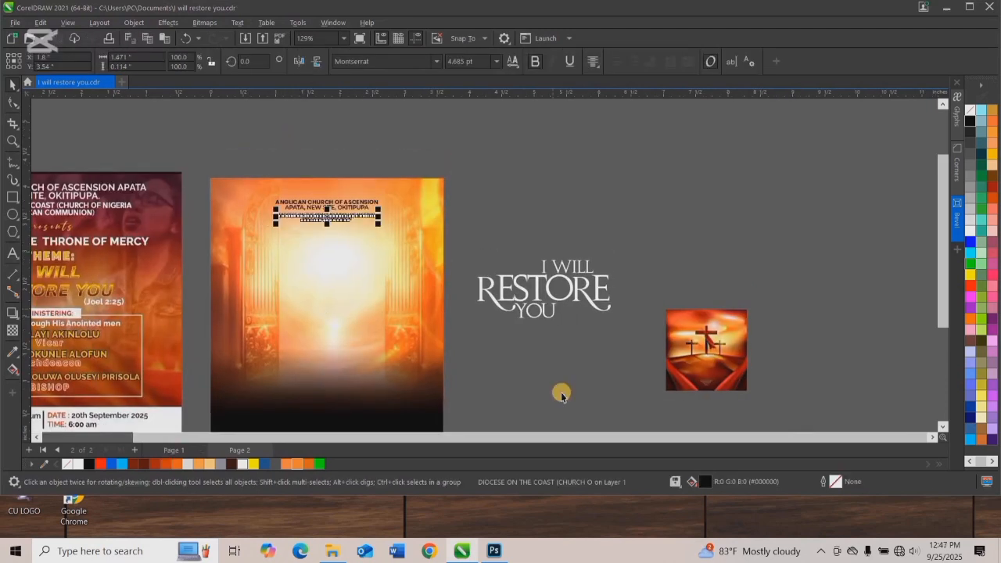
Scale the diocese text down to about 4.7 pt and move it up closer to the location line.
{"action": "scroll", "coordinate": [509, 305], "scroll_direction": "down", "scroll_amount": 4}
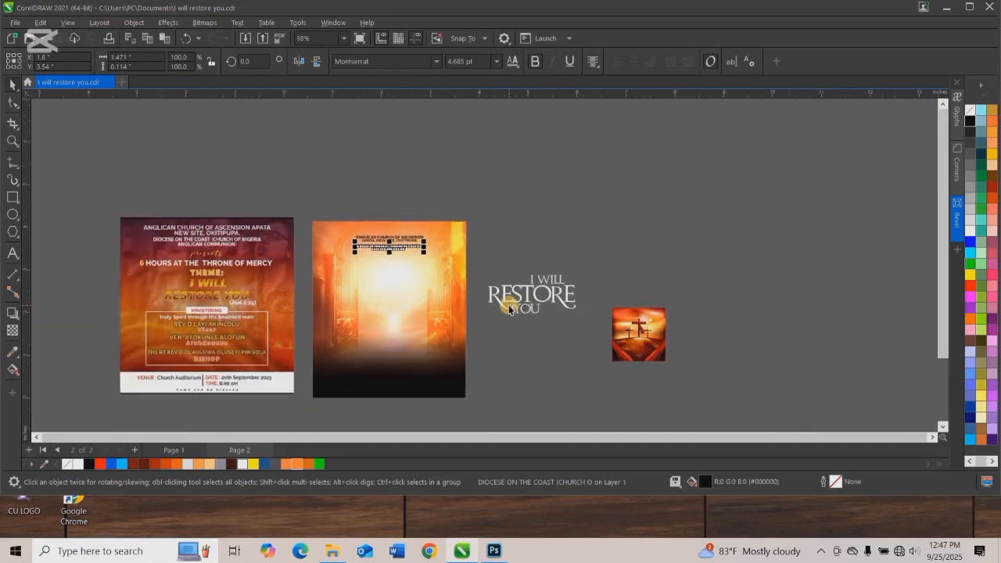
{"action": "scroll", "coordinate": [464, 271], "scroll_direction": "up", "scroll_amount": 3}
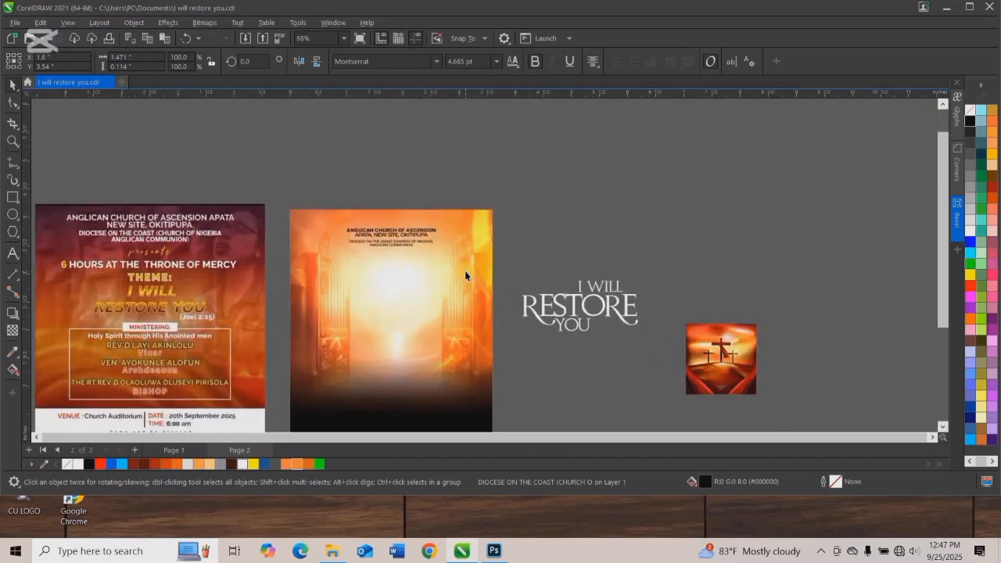
{"action": "scroll", "coordinate": [425, 242], "scroll_direction": "down", "scroll_amount": 3}
{"action": "scroll", "coordinate": [465, 196], "scroll_direction": "up", "scroll_amount": 2}
{"action": "left_click", "coordinate": [464, 169]}
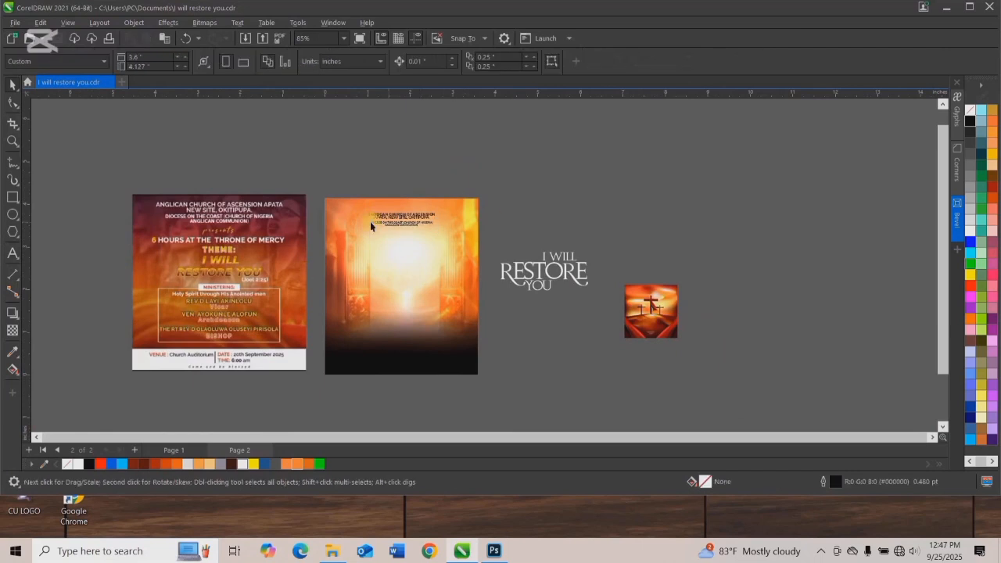
Duplicate the diocese text below the original and replace the copy's wording with "Presents".
{"action": "left_click_drag", "start_coordinate": [99, 224], "coordinate": [282, 208]}
{"action": "scroll", "coordinate": [380, 233], "scroll_direction": "up", "scroll_amount": 1}
{"action": "left_click_drag", "start_coordinate": [408, 220], "coordinate": [409, 244]}
{"action": "right_click", "coordinate": [409, 243]}
{"action": "double_click", "coordinate": [409, 246]}
{"action": "key", "text": "ctrl+a"}
{"action": "type", "text": "P"}
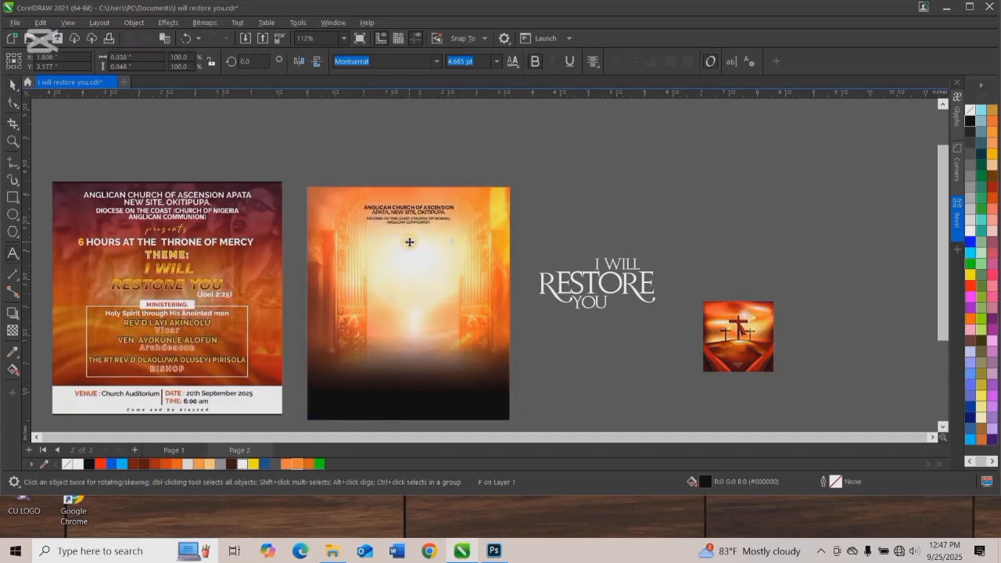
{"action": "type", "text": "resents"}
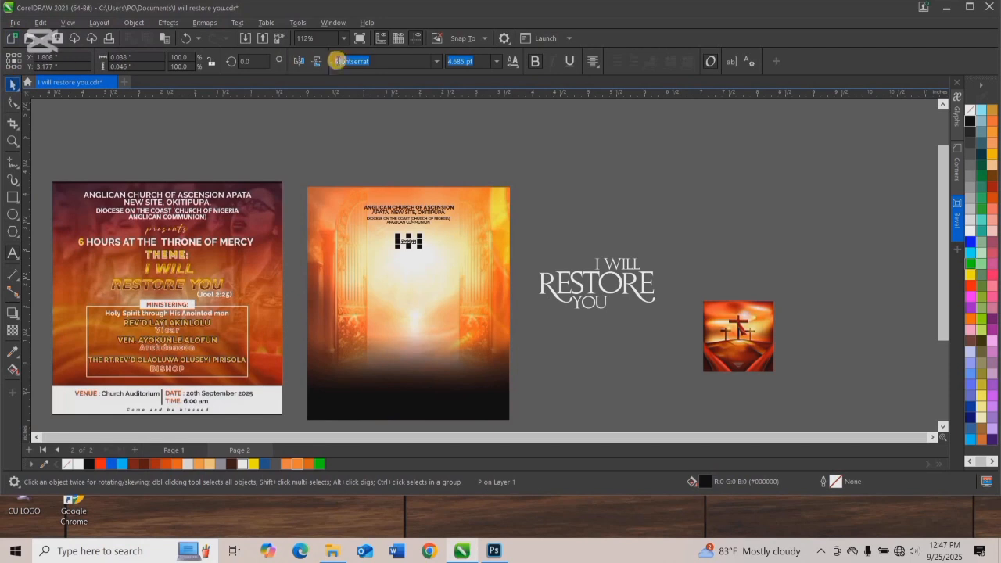
Enlarge "Presents" to about 6.3 pt, widen its letter spacing and center it horizontally on the flyer.
{"action": "scroll", "coordinate": [395, 276], "scroll_direction": "up", "scroll_amount": 1}
{"action": "key", "text": "Escape"}
{"action": "left_click_drag", "start_coordinate": [433, 250], "coordinate": [430, 250]}
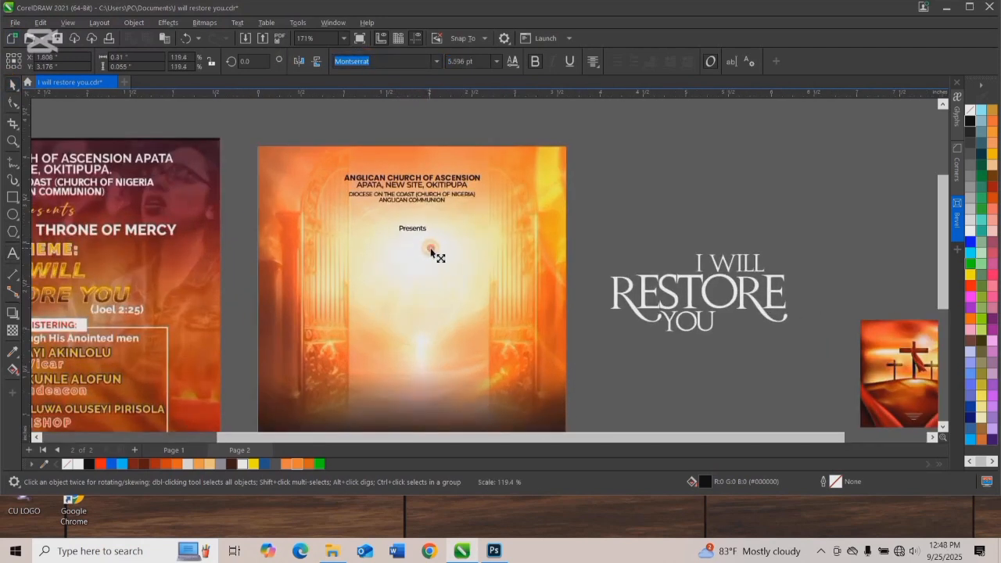
{"action": "key", "text": "F10"}
{"action": "left_click_drag", "start_coordinate": [446, 241], "coordinate": [449, 241]}
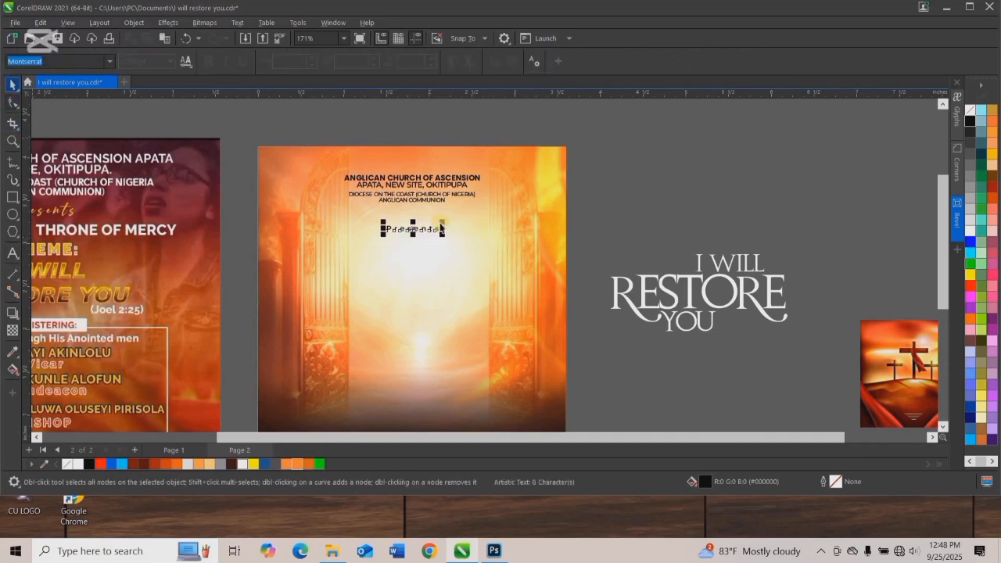
{"action": "key", "text": "space"}
{"action": "left_click", "coordinate": [420, 228]}
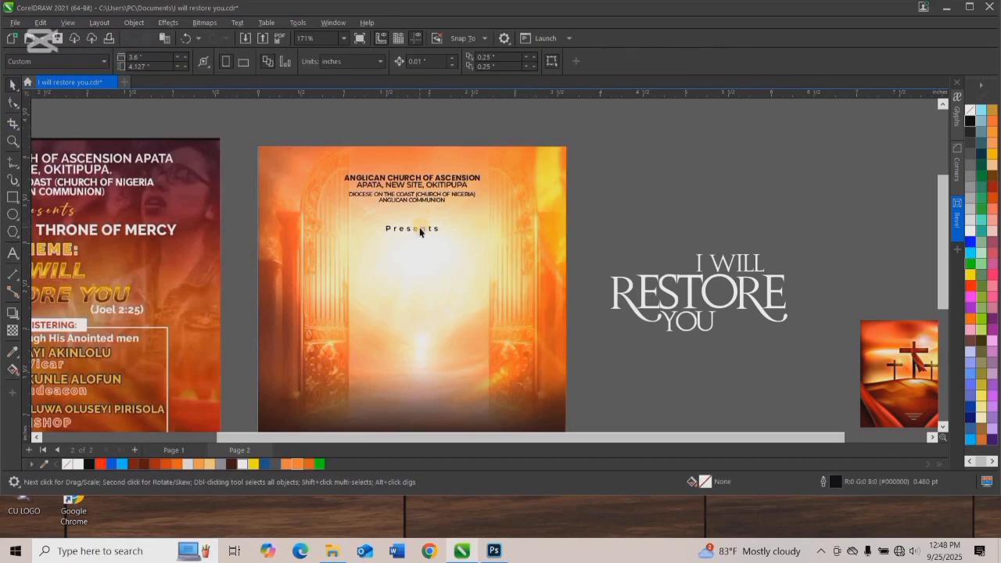
Nudge "Presents" slightly up toward the diocese text and save the document.
{"action": "left_click", "coordinate": [413, 229]}
{"action": "key", "text": "Up"}
{"action": "key", "text": "Up"}
{"action": "key", "text": "Up"}
{"action": "key", "text": "Up"}
{"action": "key", "text": "Up"}
{"action": "key", "text": "Up"}
{"action": "key", "text": "Up"}
{"action": "key", "text": "Up"}
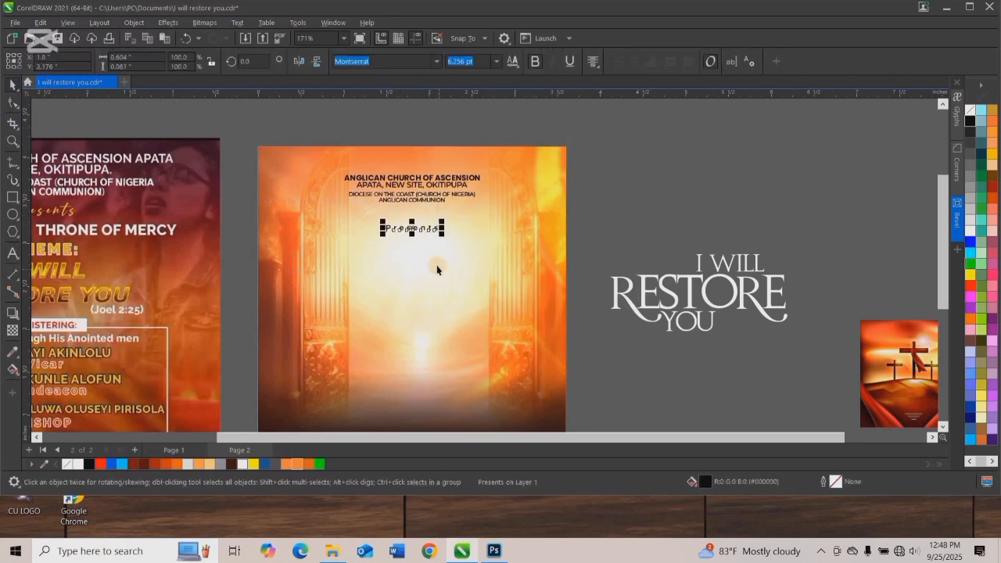
{"action": "key", "text": "Escape"}
{"action": "scroll", "coordinate": [409, 173], "scroll_direction": "down", "scroll_amount": 2}
{"action": "scroll", "coordinate": [410, 190], "scroll_direction": "up", "scroll_amount": 1}
{"action": "key", "text": "ctrl+s"}
Add the two-line text "6 HOURS" and "AT THE THRONE OF MERCY" on the middle of the flyer.
{"action": "left_click", "coordinate": [12, 253]}
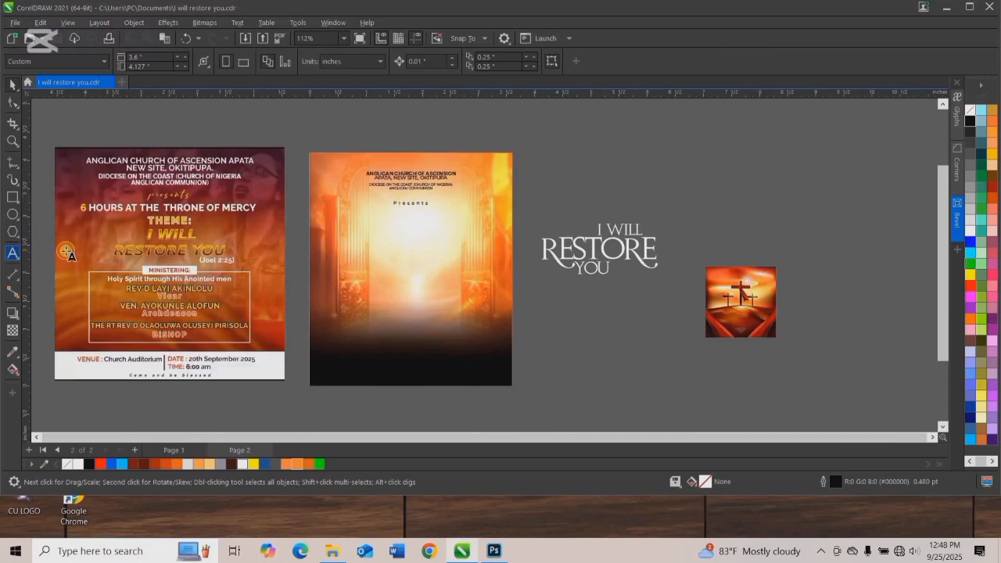
{"action": "type", "text": "6 HOURSATTH"}
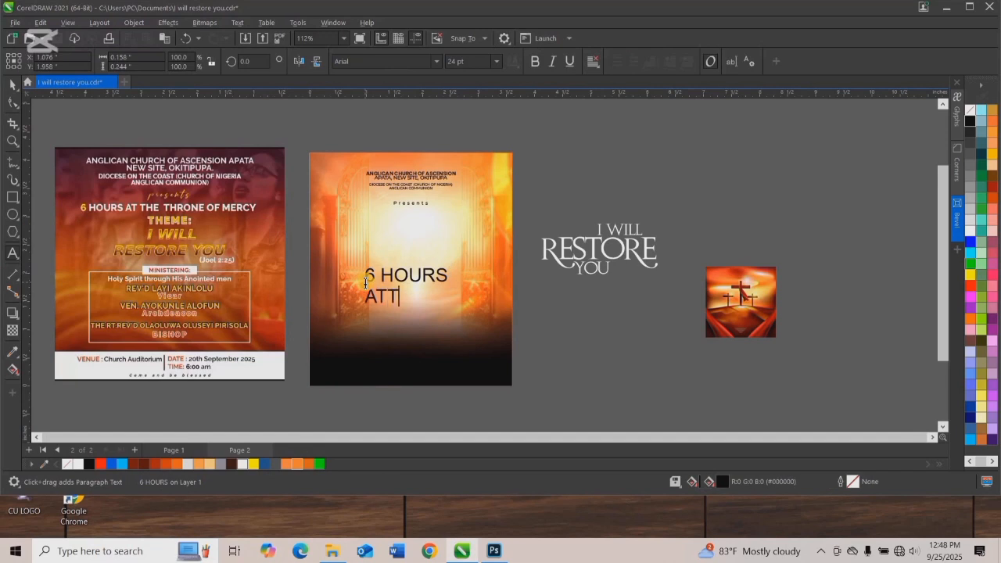
{"action": "key", "text": "BackSpace"}
{"action": "key", "text": "BackSpace"}
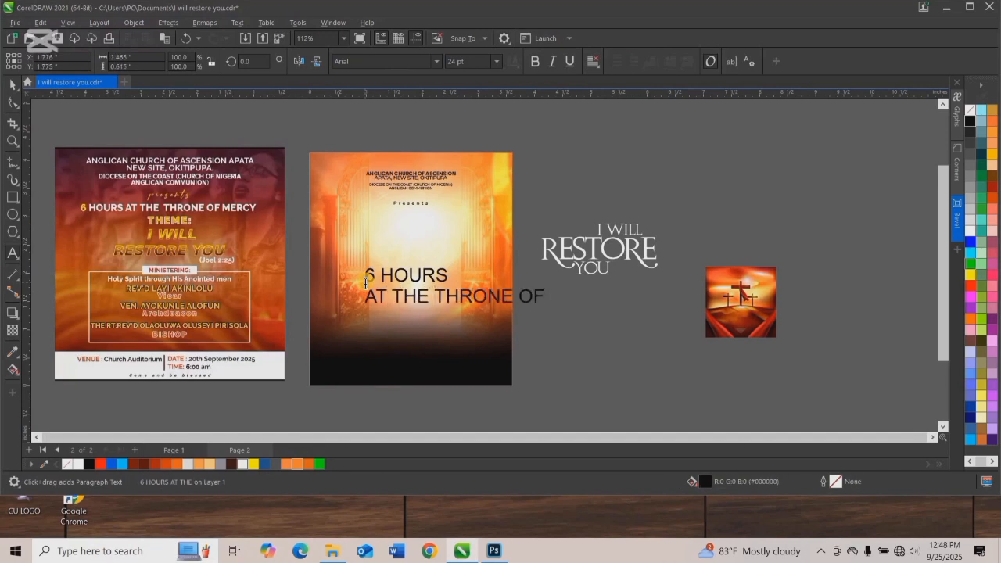
{"action": "type", "text": "THE THRONE OF MERCY"}
Center-align the new two-line text, break it apart into separate lines and move "6 HOURS" beneath "Presents".
{"action": "key", "text": "ctrl+a"}
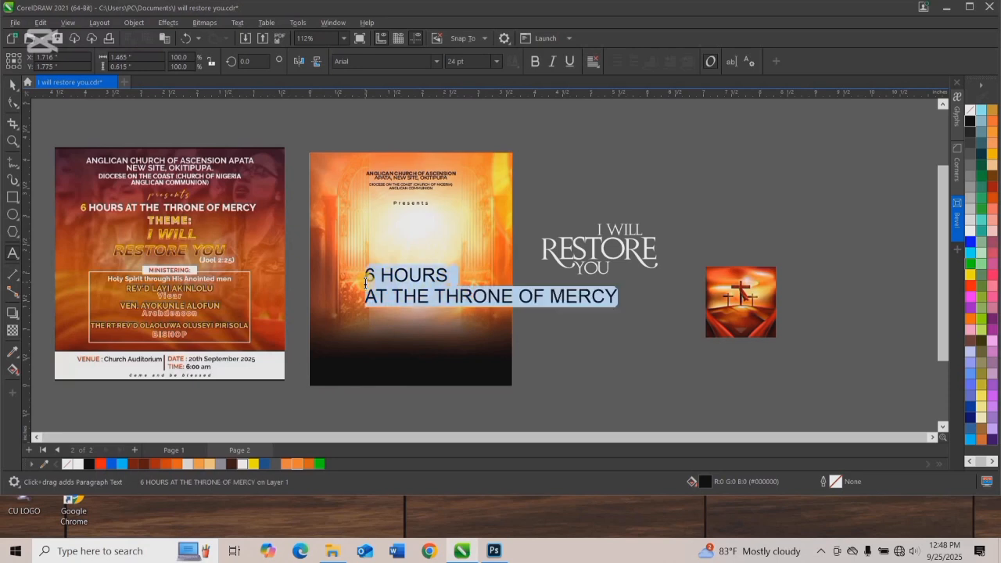
{"action": "key", "text": "ctrl+e"}
{"action": "left_click", "coordinate": [16, 84]}
{"action": "key", "text": "ctrl+k"}
{"action": "left_click_drag", "start_coordinate": [491, 274], "coordinate": [414, 225]}
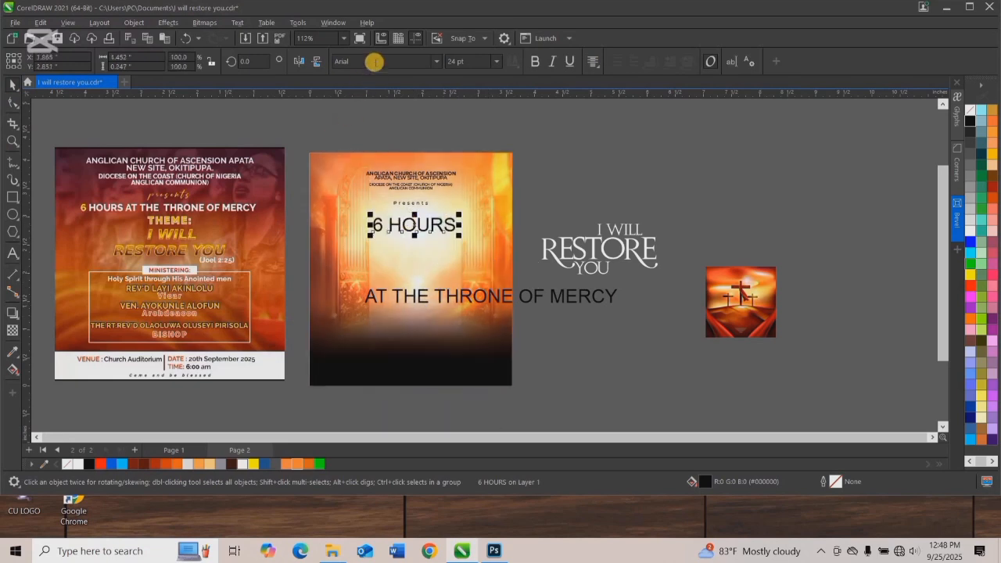
Set the "6 HOURS" font to Augustus and center the line horizontally on the flyer background.
{"action": "type", "text": "Augustus"}
{"action": "key", "text": "Return"}
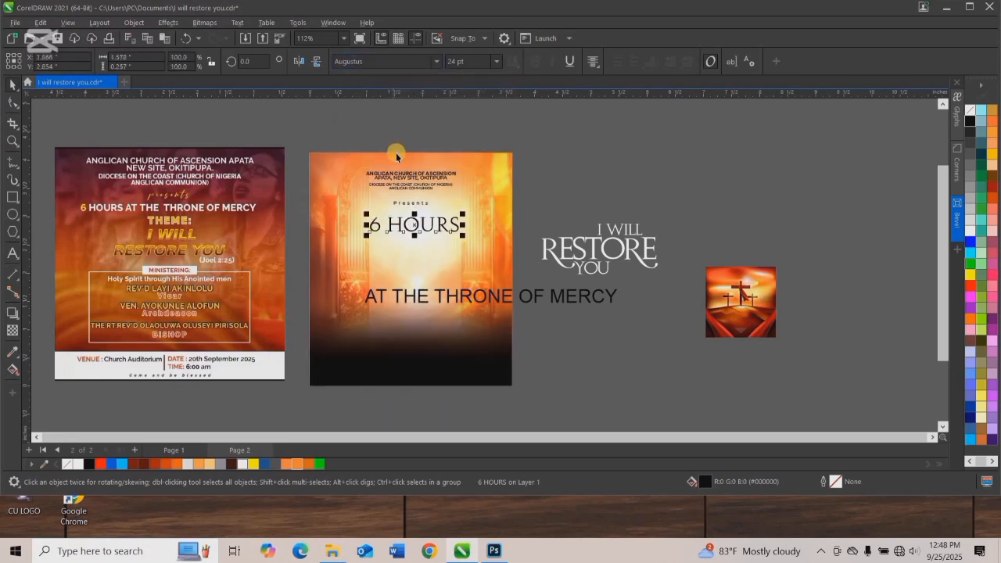
{"action": "left_click", "coordinate": [364, 203], "text": "shift"}
{"action": "key", "text": "c"}
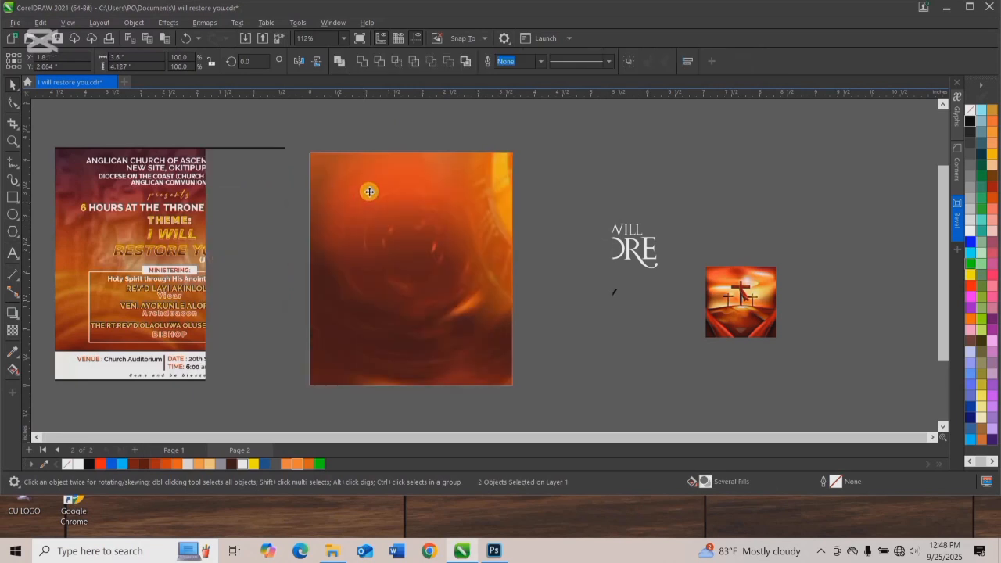
{"action": "left_click", "coordinate": [395, 129]}
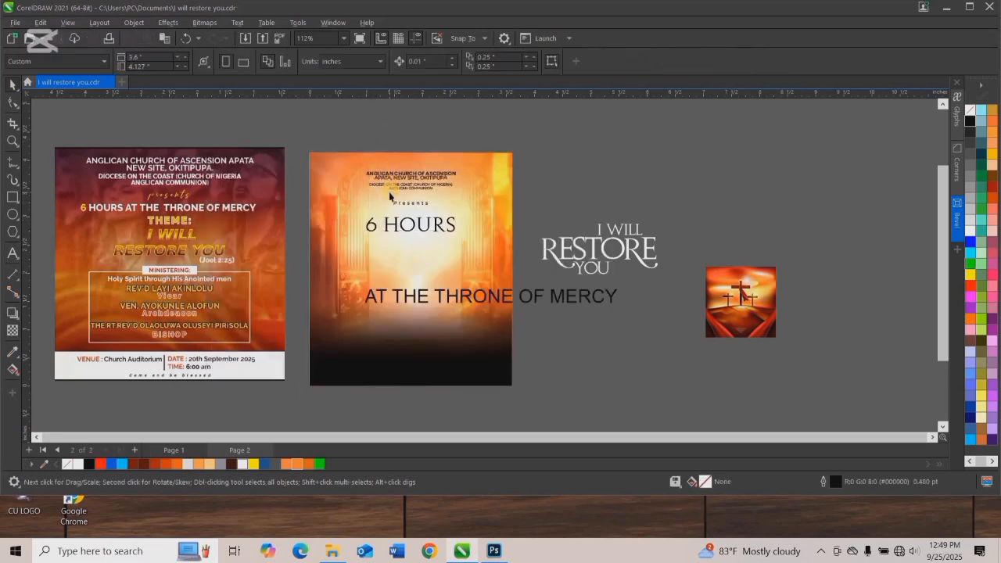
Examine the "6 HOURS" heading and its black "AT THE THRONE OF MERCY" bar up close and against the whole flyer.
{"action": "scroll", "coordinate": [401, 229], "scroll_direction": "up", "scroll_amount": 1}
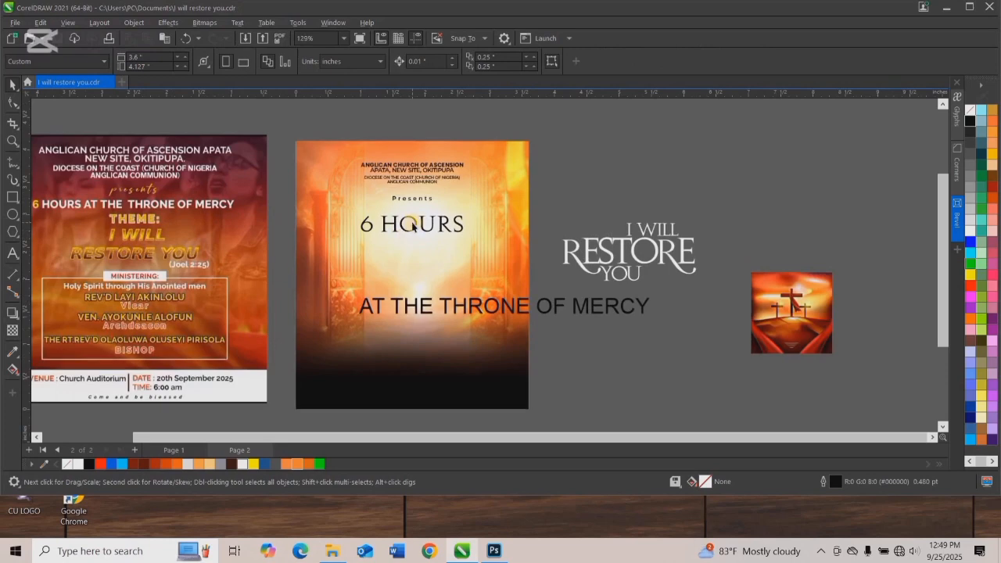
{"action": "left_click", "coordinate": [413, 225]}
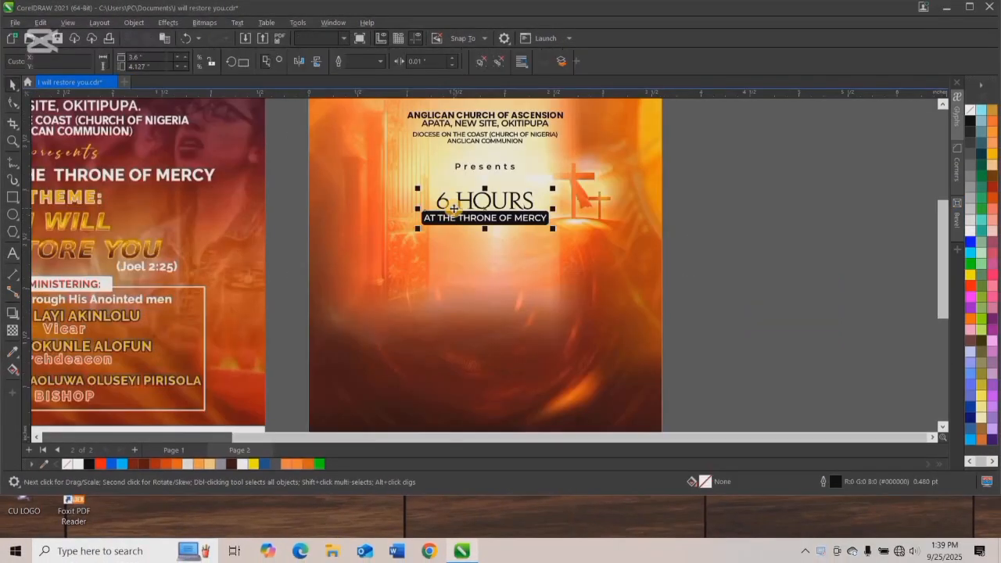
{"action": "left_click", "coordinate": [500, 172]}
{"action": "scroll", "coordinate": [490, 204], "scroll_direction": "up", "scroll_amount": 3}
{"action": "scroll", "coordinate": [490, 205], "scroll_direction": "up", "scroll_amount": 2}
{"action": "scroll", "coordinate": [437, 222], "scroll_direction": "down", "scroll_amount": 5}
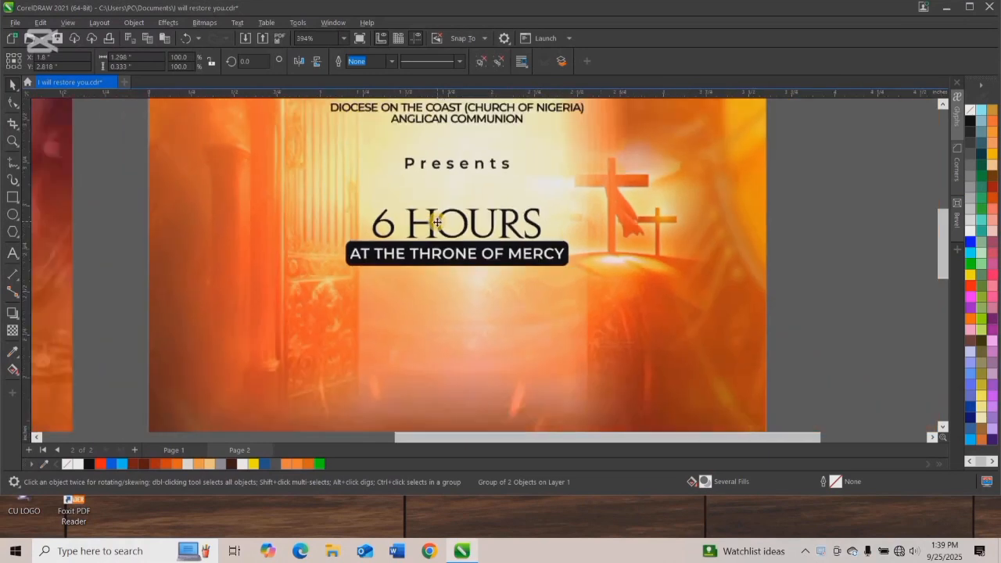
{"action": "scroll", "coordinate": [438, 222], "scroll_direction": "up", "scroll_amount": 3}
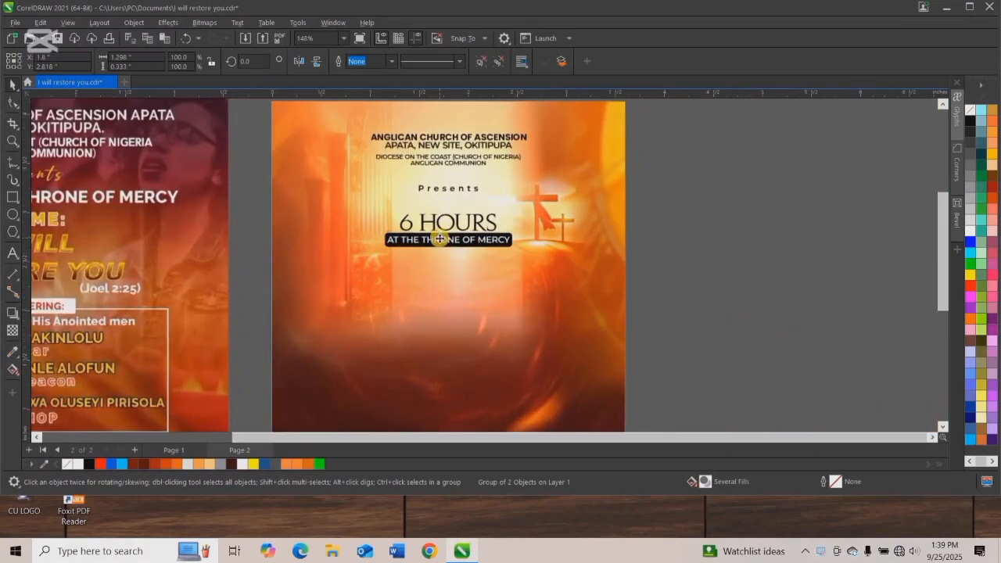
{"action": "left_click", "coordinate": [448, 283]}
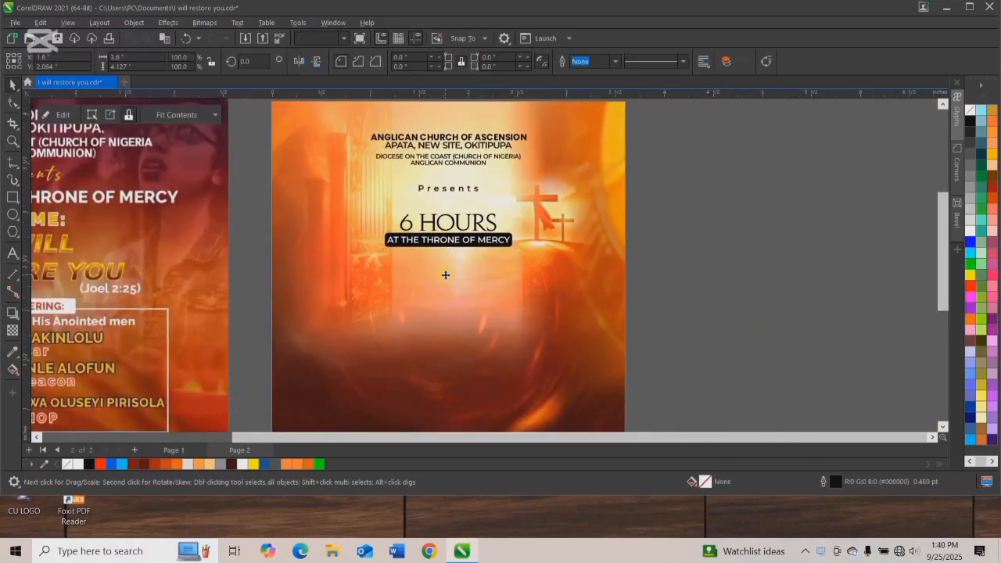
{"action": "scroll", "coordinate": [445, 278], "scroll_direction": "down", "scroll_amount": 3}
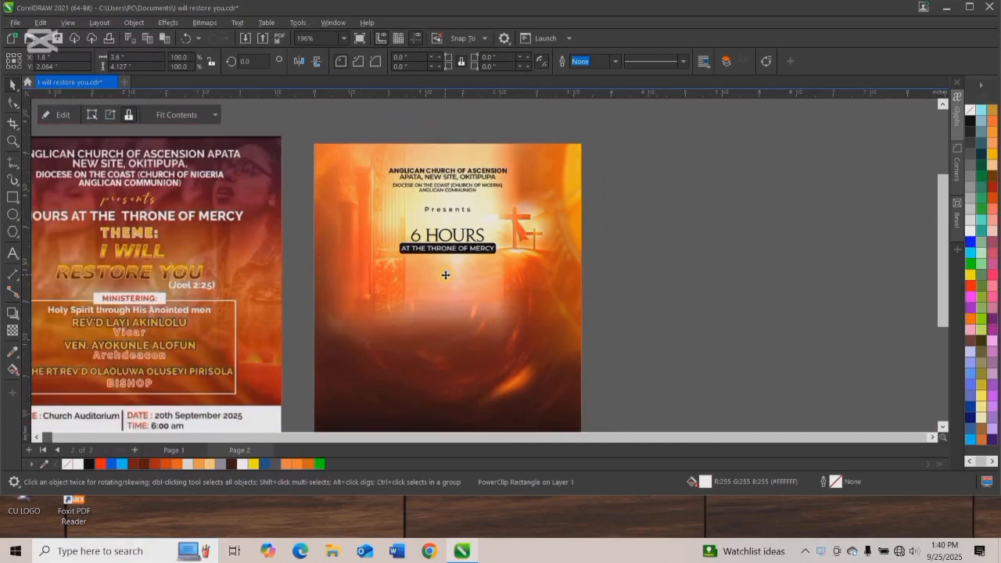
Import "3D I will Restore U.png" from the Documents folder and place it below the black bar about 1.67 in wide.
{"action": "right_click", "coordinate": [656, 194]}
{"action": "left_click", "coordinate": [683, 258]}
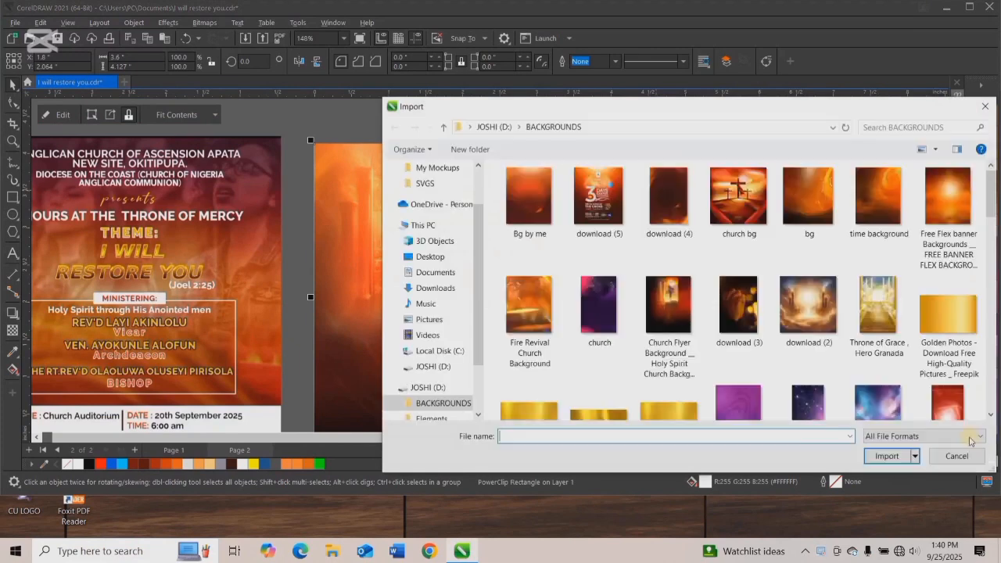
{"action": "scroll", "coordinate": [430, 225], "scroll_direction": "down", "scroll_amount": 1}
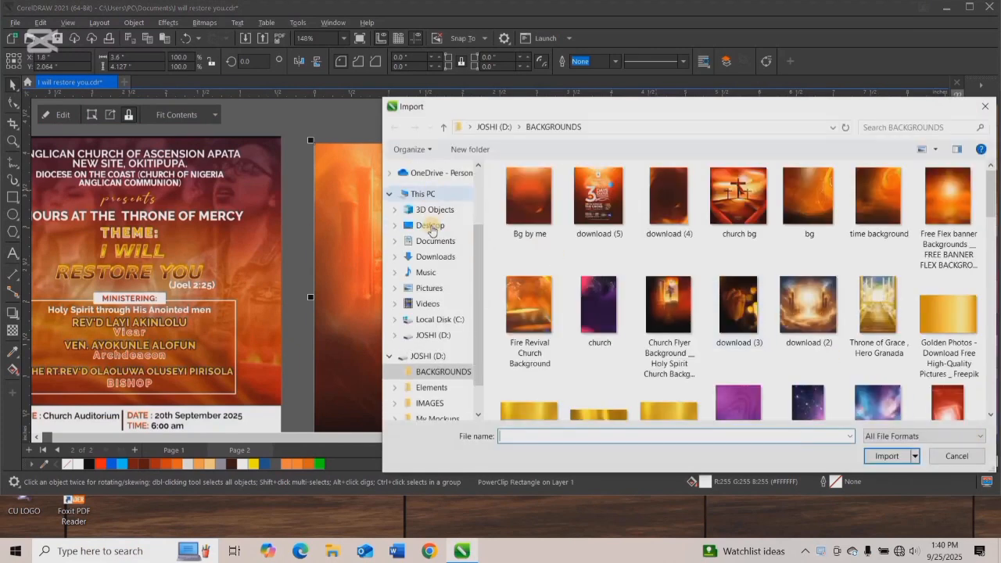
{"action": "scroll", "coordinate": [432, 228], "scroll_direction": "up", "scroll_amount": 2}
{"action": "scroll", "coordinate": [432, 228], "scroll_direction": "up", "scroll_amount": 2}
{"action": "left_click", "coordinate": [435, 210]}
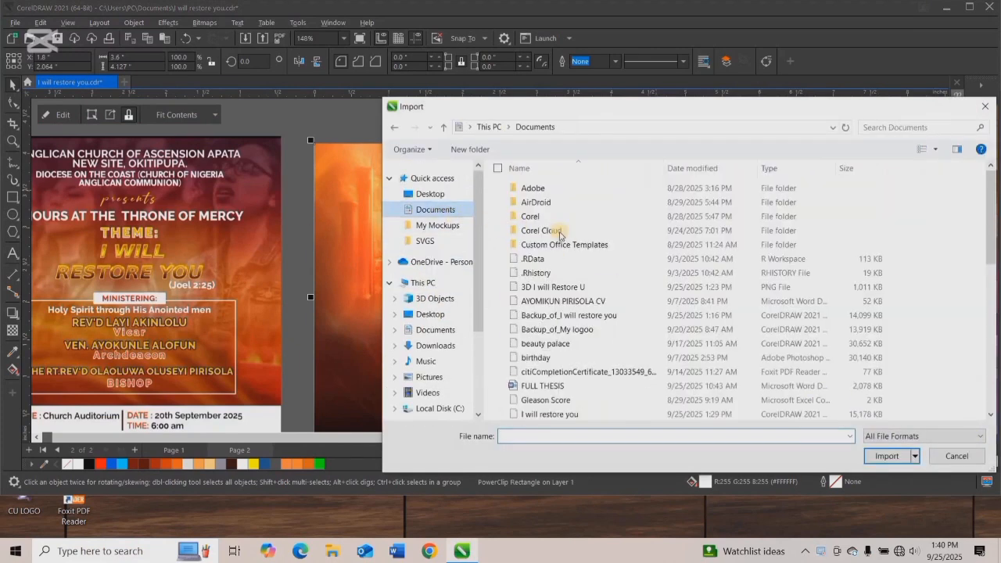
{"action": "double_click", "coordinate": [573, 286]}
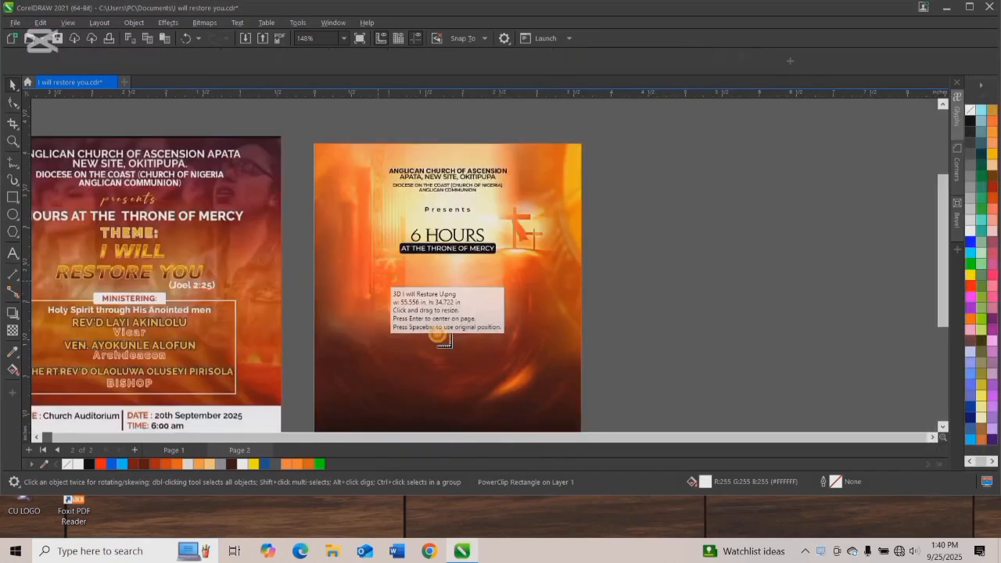
{"action": "left_click_drag", "start_coordinate": [504, 395], "coordinate": [506, 397]}
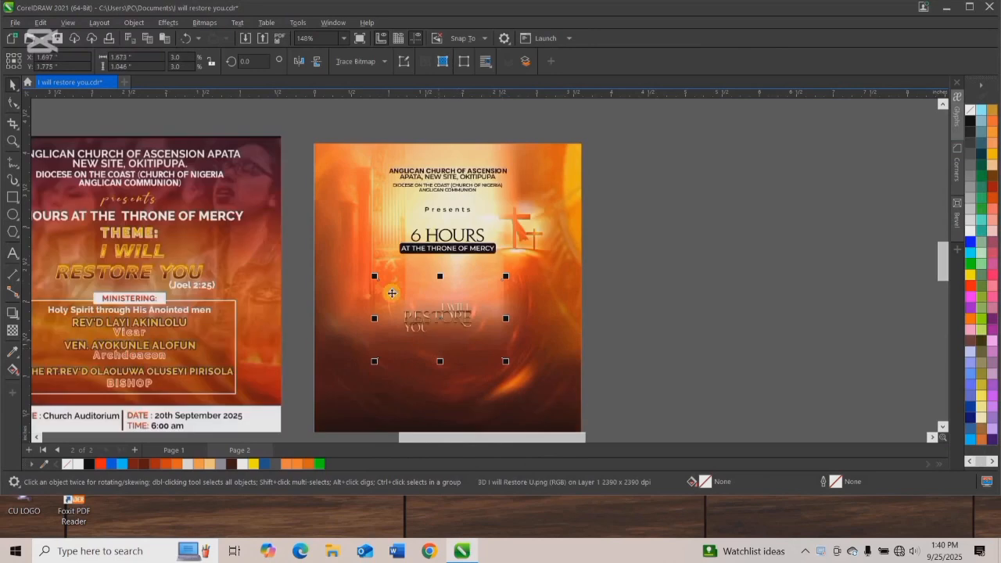
Enlarge the 3D "I WILL RESTORE YOU" image and position it centered just below the "AT THE THRONE OF MERCY" bar.
{"action": "left_click_drag", "start_coordinate": [374, 278], "coordinate": [181, 155]}
{"action": "left_click_drag", "start_coordinate": [326, 247], "coordinate": [469, 298]}
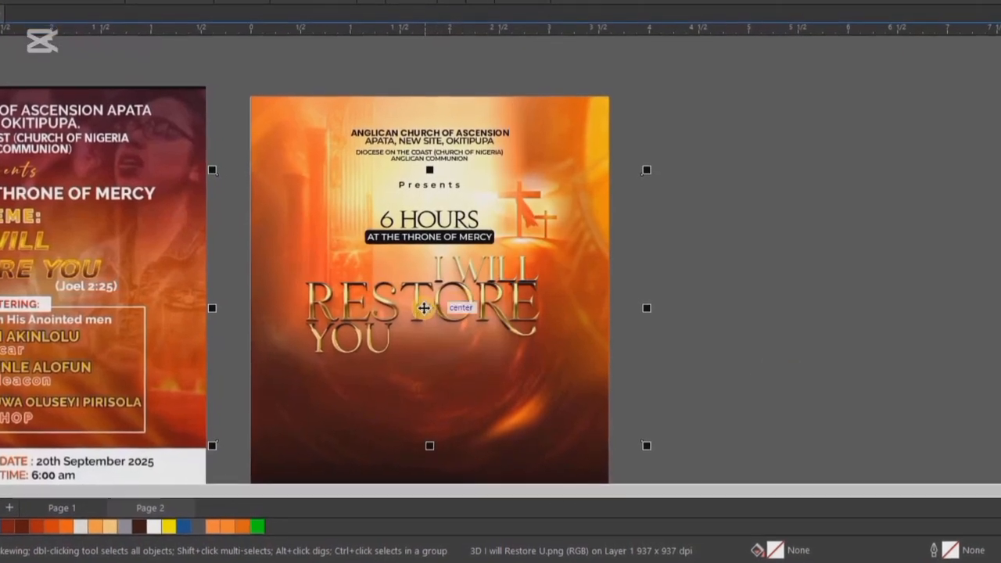
{"action": "left_click_drag", "start_coordinate": [437, 318], "coordinate": [430, 324]}
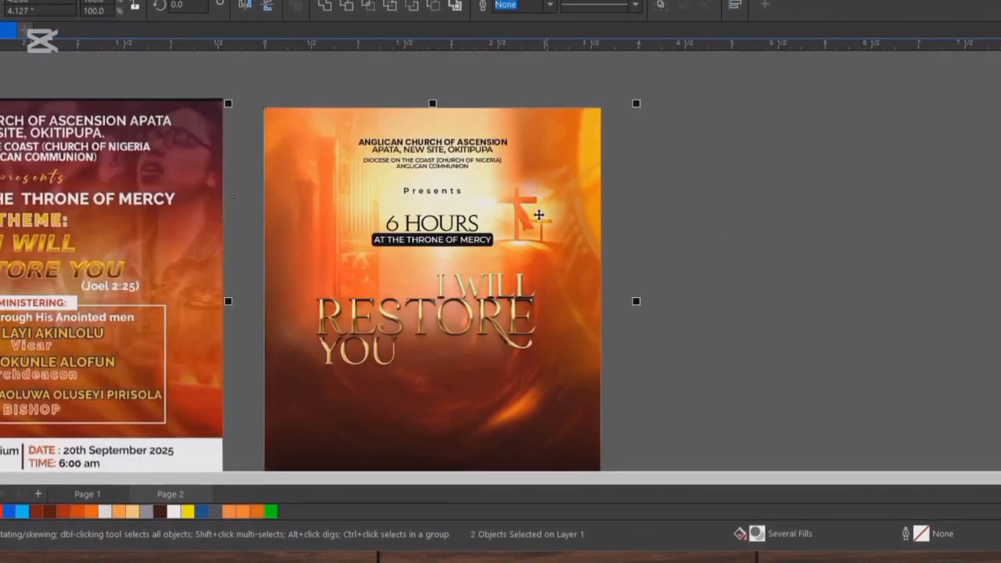
Cut the 3D "I WILL RESTORE YOU" image and paste it inside the flyer background's PowerClip contents.
{"action": "left_click", "coordinate": [427, 320]}
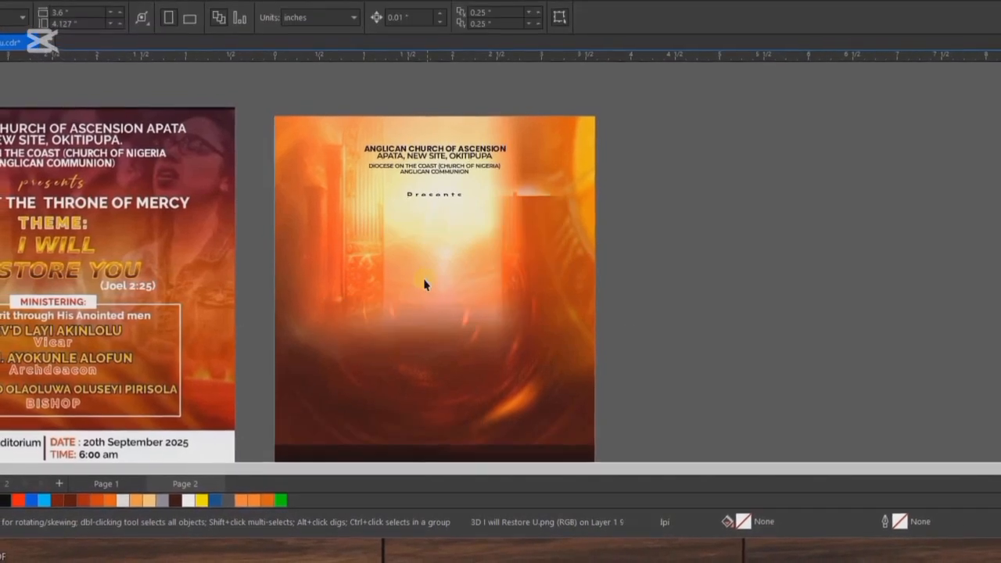
{"action": "right_click", "coordinate": [426, 270]}
{"action": "left_click", "coordinate": [486, 163]}
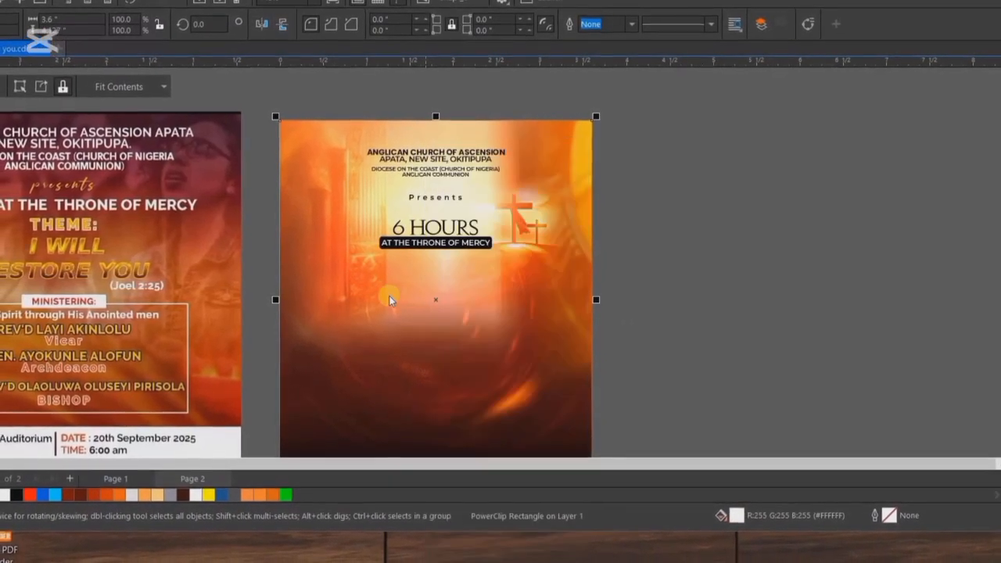
{"action": "key", "text": "ctrl+v"}
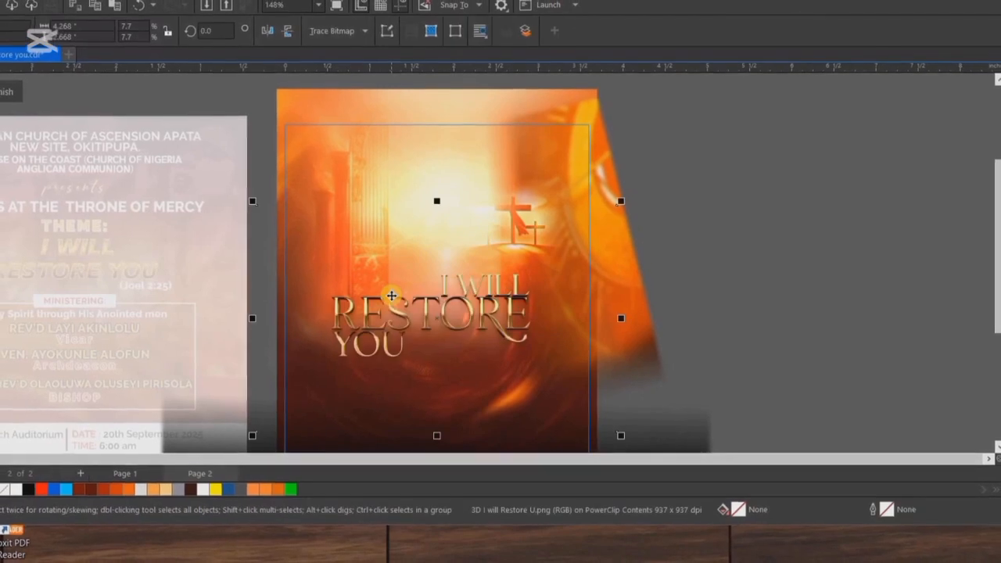
{"action": "left_click", "coordinate": [5, 91]}
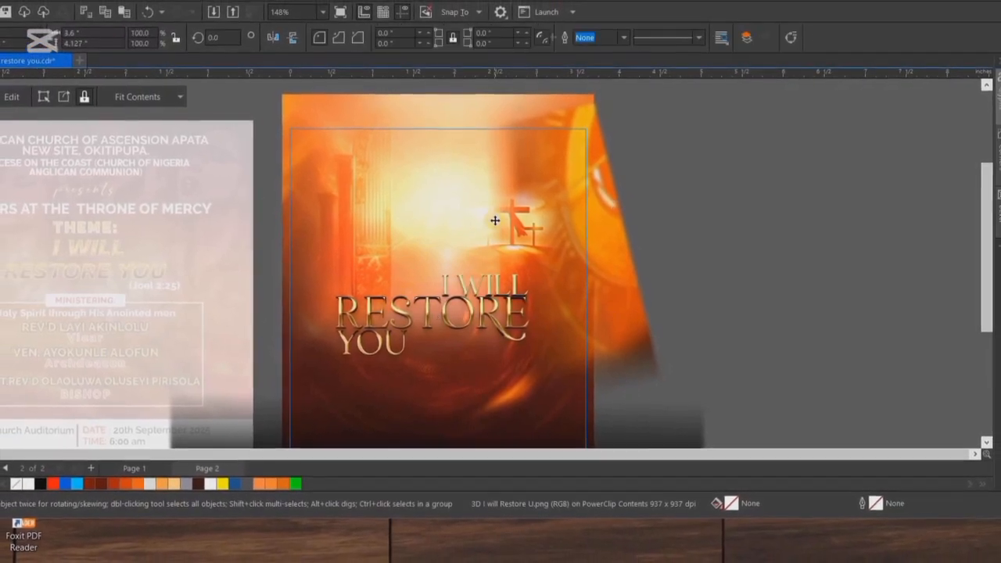
{"action": "left_click", "coordinate": [724, 267]}
{"action": "scroll", "coordinate": [459, 282], "scroll_direction": "down", "scroll_amount": 2}
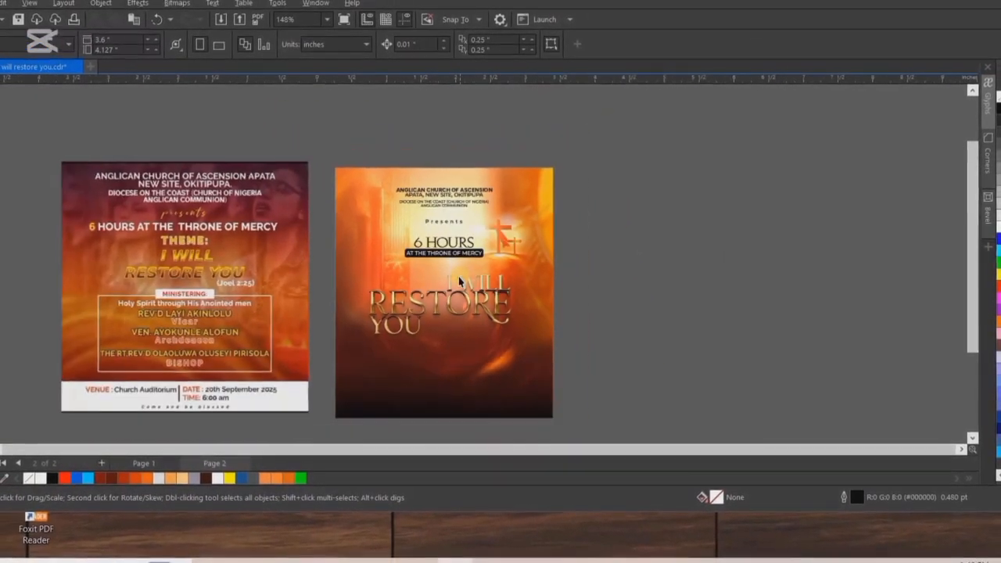
{"action": "scroll", "coordinate": [452, 288], "scroll_direction": "up", "scroll_amount": 1}
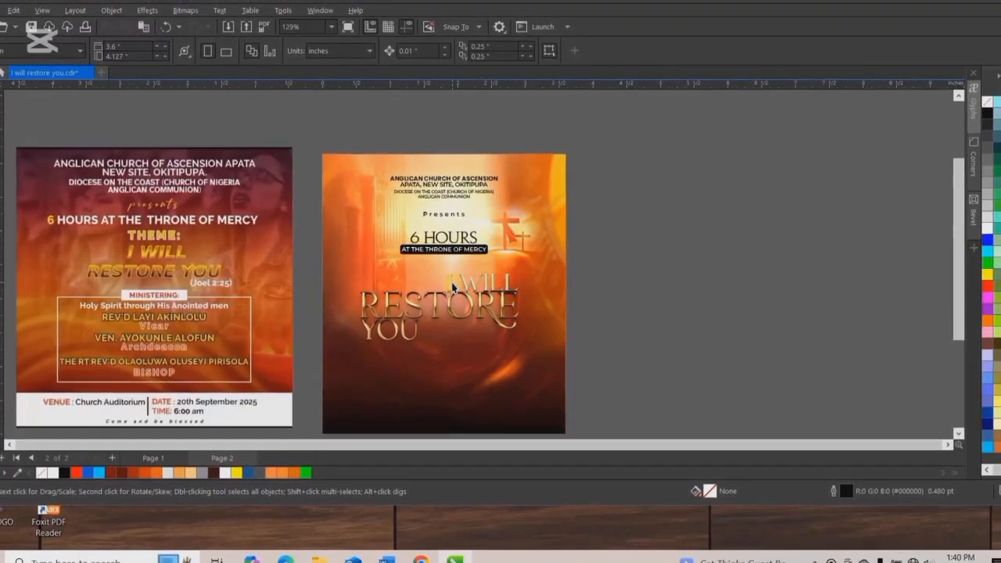
{"action": "scroll", "coordinate": [452, 288], "scroll_direction": "up", "scroll_amount": 1}
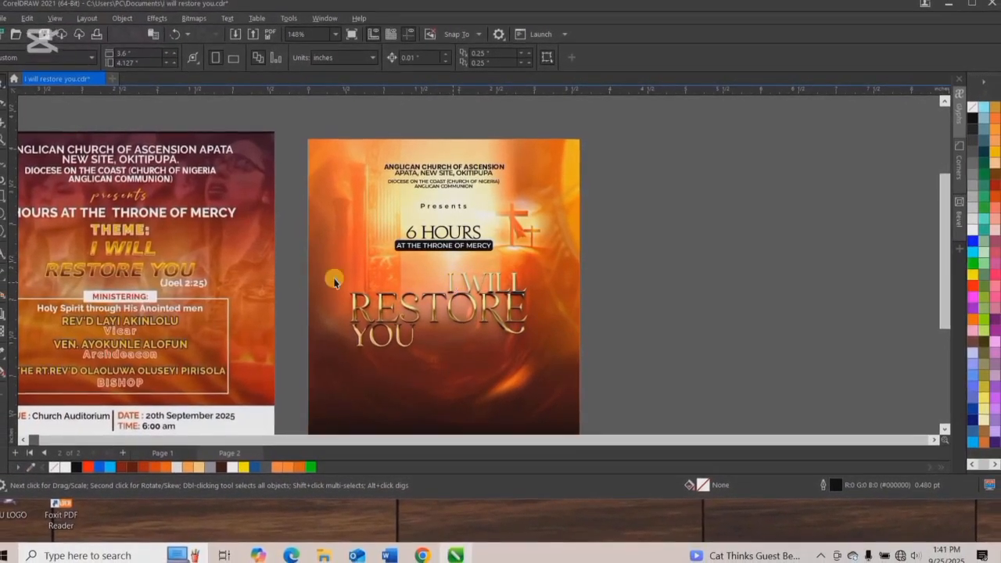
Draw a rounded rectangle about 0.71 by 0.25 in beside "I WILL" as the dark box for a white "Theme:" label.
{"action": "left_click", "coordinate": [14, 200]}
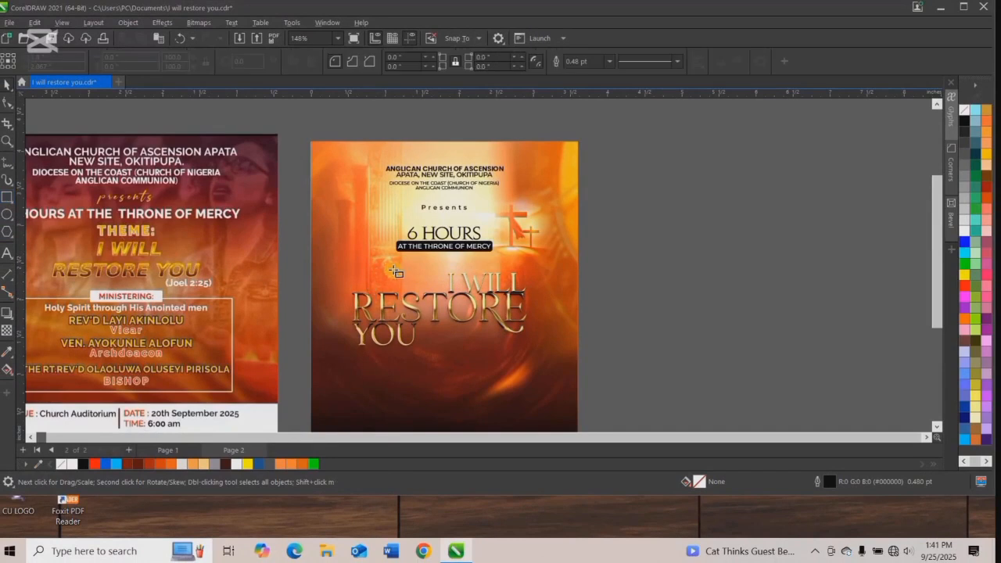
{"action": "left_click_drag", "start_coordinate": [385, 272], "coordinate": [431, 289]}
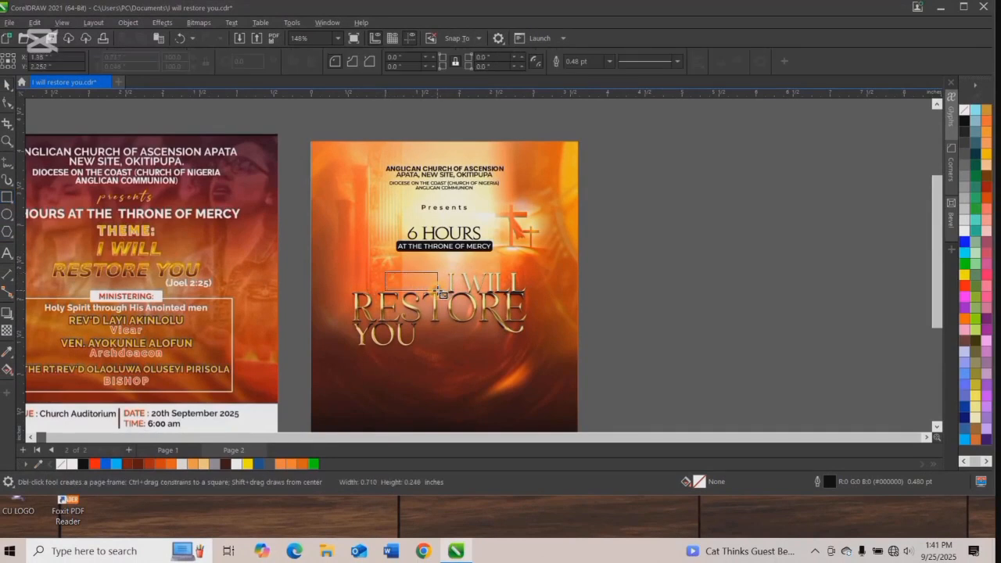
{"action": "left_click", "coordinate": [7, 85]}
{"action": "key", "text": "F10"}
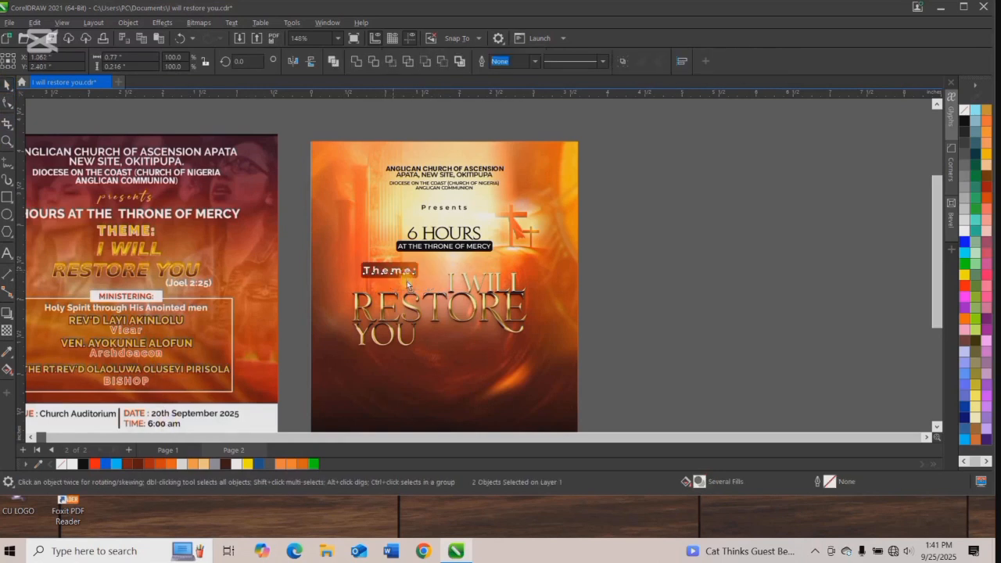
{"action": "left_click_drag", "start_coordinate": [391, 271], "coordinate": [407, 277]}
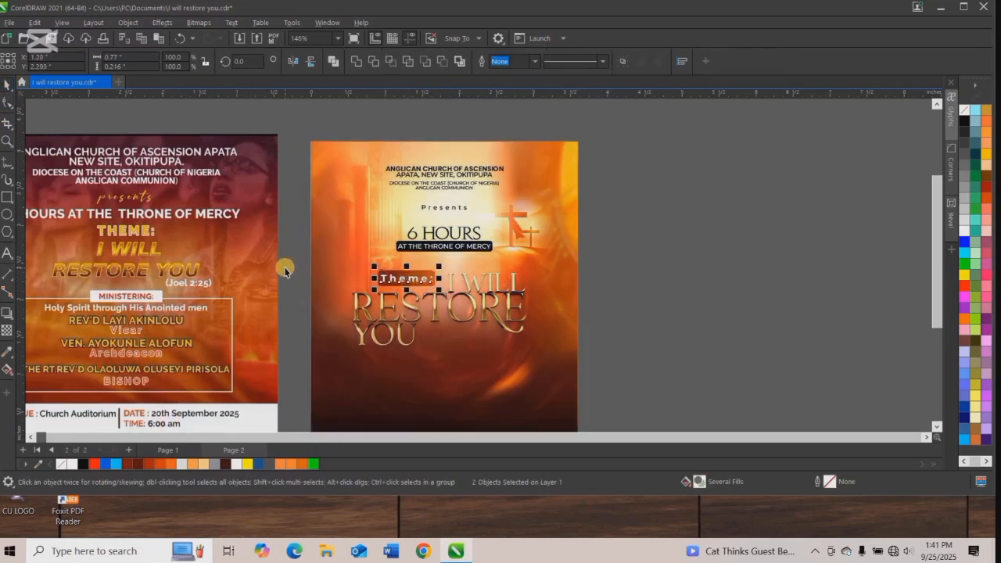
Duplicate the "Theme:" label beside the word "YOU" and give the copy's box a white outline.
{"action": "key", "text": "ctrl+d"}
{"action": "left_click_drag", "start_coordinate": [429, 259], "coordinate": [455, 346]}
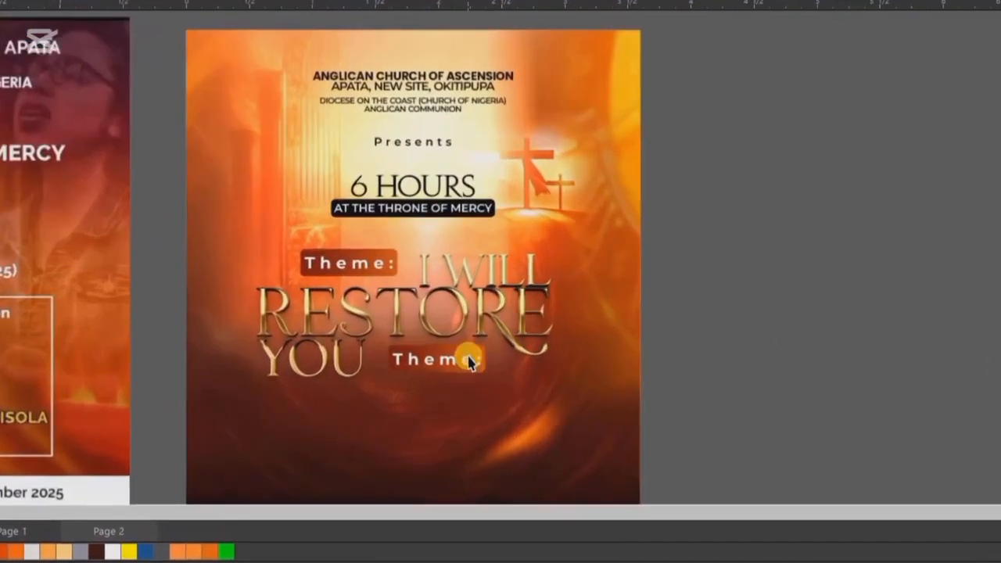
{"action": "left_click", "coordinate": [476, 352]}
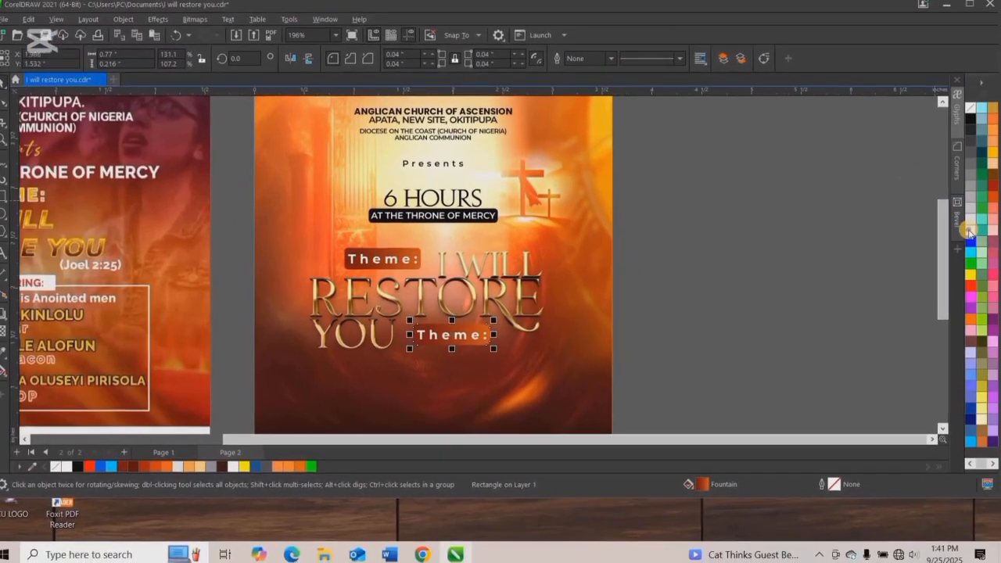
{"action": "right_click", "coordinate": [964, 230]}
{"action": "left_click", "coordinate": [729, 295]}
Change the copied label's text to "JOEL 2:25" and tighten its letter spacing to fit inside the outlined box.
{"action": "left_click", "coordinate": [464, 335]}
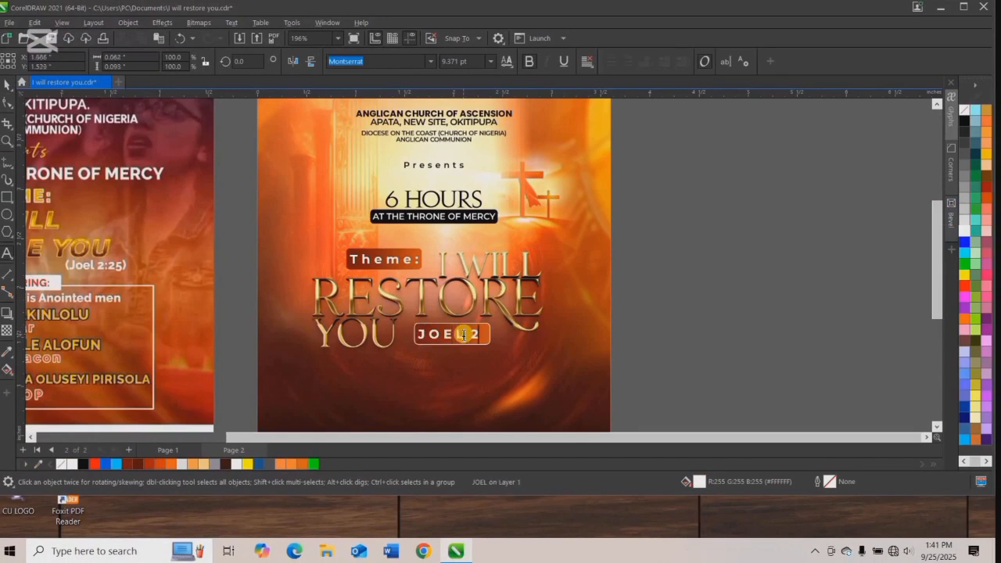
{"action": "left_click", "coordinate": [7, 100]}
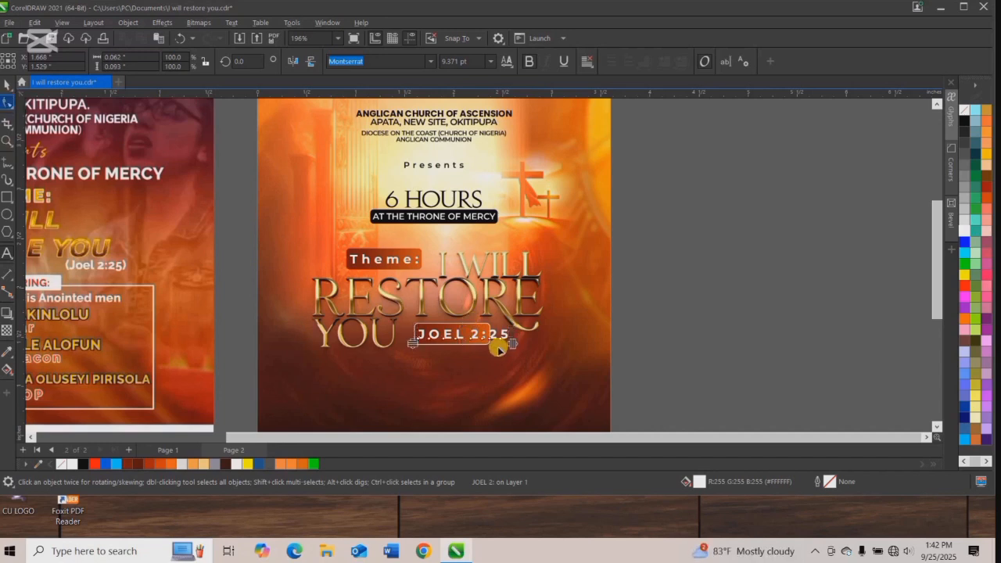
{"action": "left_click_drag", "start_coordinate": [512, 344], "coordinate": [480, 347]}
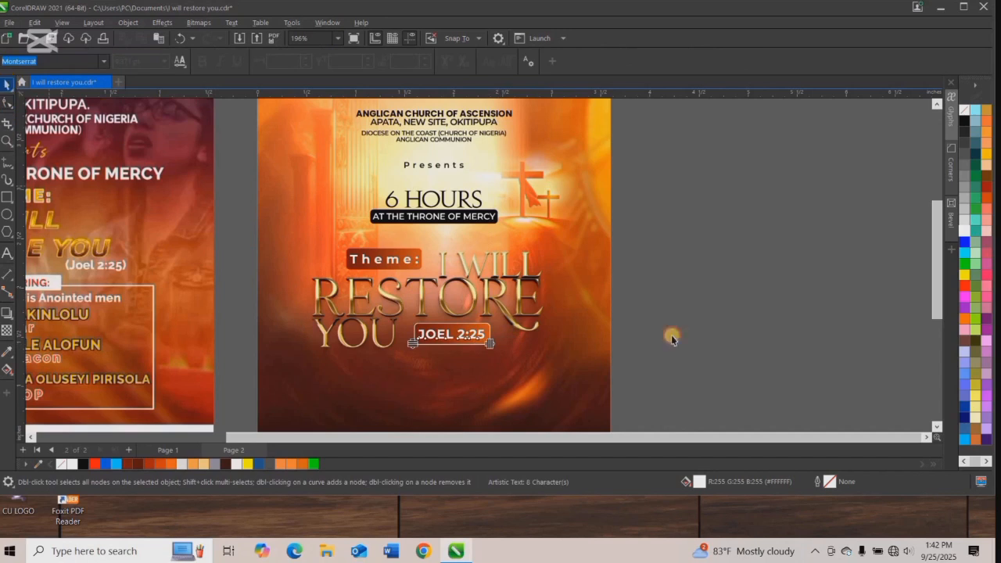
{"action": "mouse_move", "coordinate": [692, 379]}
{"action": "left_mouse_down"}
{"action": "mouse_move", "coordinate": [377, 329]}
{"action": "mouse_move", "coordinate": [368, 310]}
{"action": "left_mouse_up"}
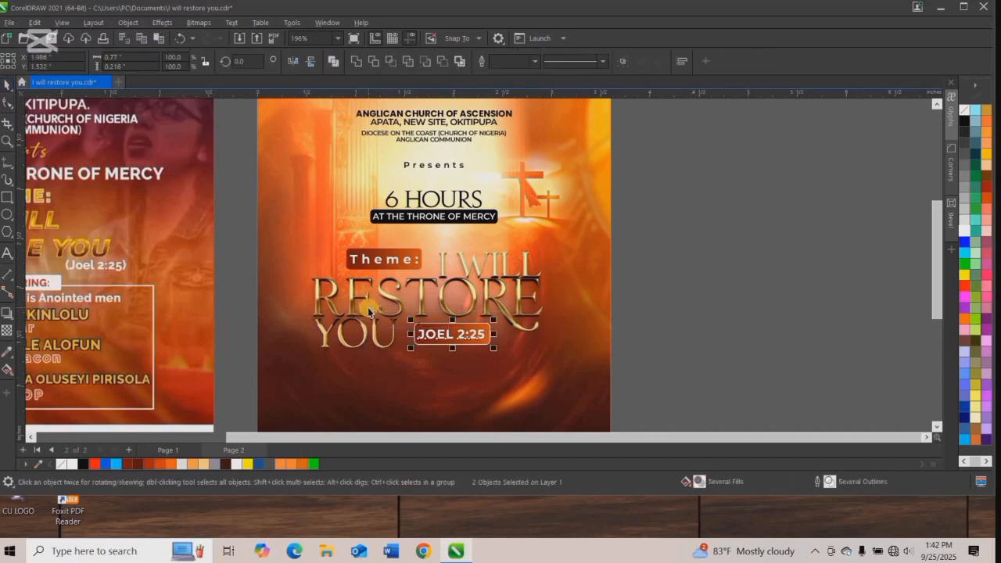
{"action": "left_click", "coordinate": [617, 300]}
Draw a rectangle about 2.35 in wide below the theme title, stretch it to about 0.87 in high and center it on the background.
{"action": "scroll", "coordinate": [515, 277], "scroll_direction": "down", "scroll_amount": 2}
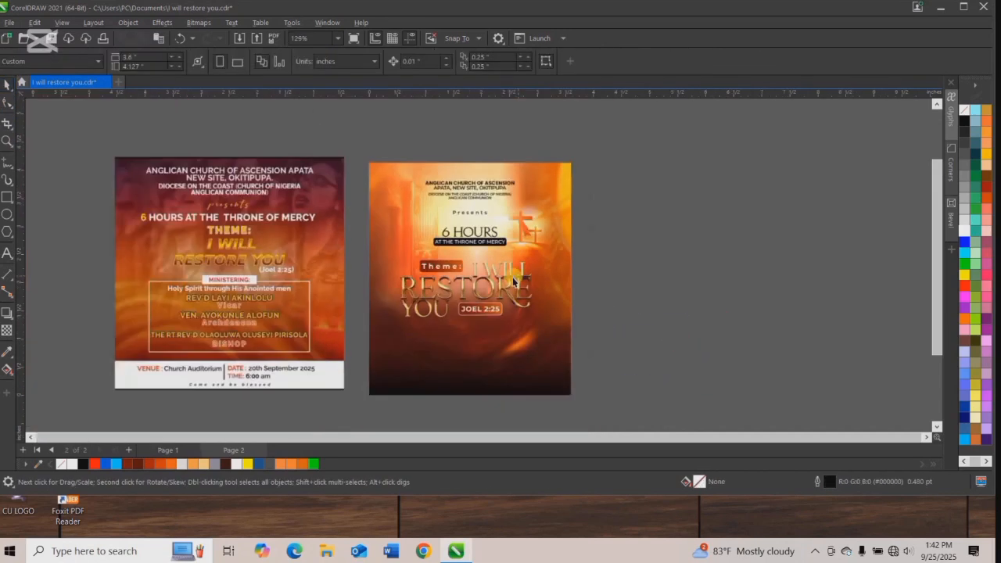
{"action": "scroll", "coordinate": [484, 308], "scroll_direction": "down", "scroll_amount": 1}
{"action": "scroll", "coordinate": [480, 322], "scroll_direction": "up", "scroll_amount": 3}
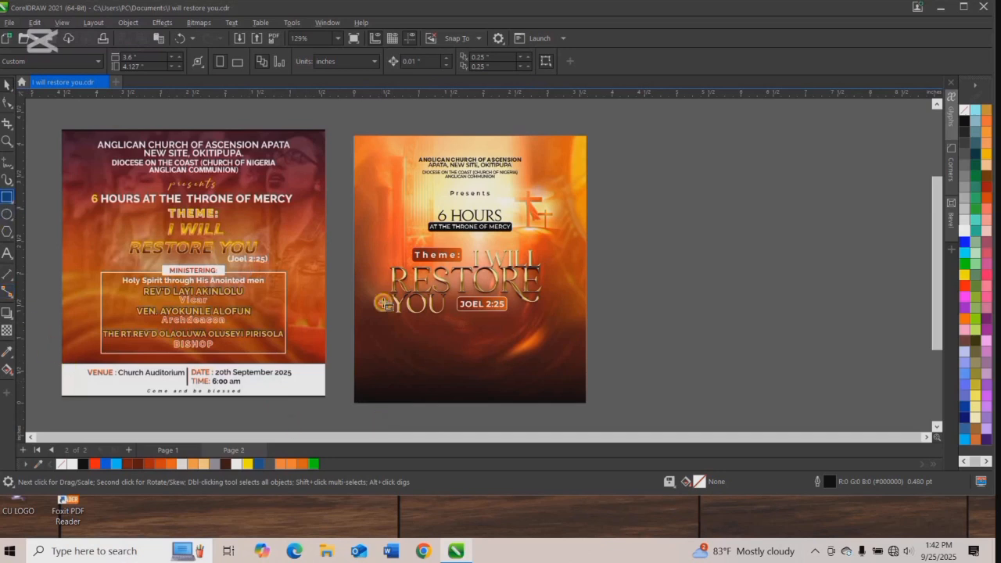
{"action": "left_click_drag", "start_coordinate": [497, 353], "coordinate": [551, 376]}
{"action": "key", "text": "space"}
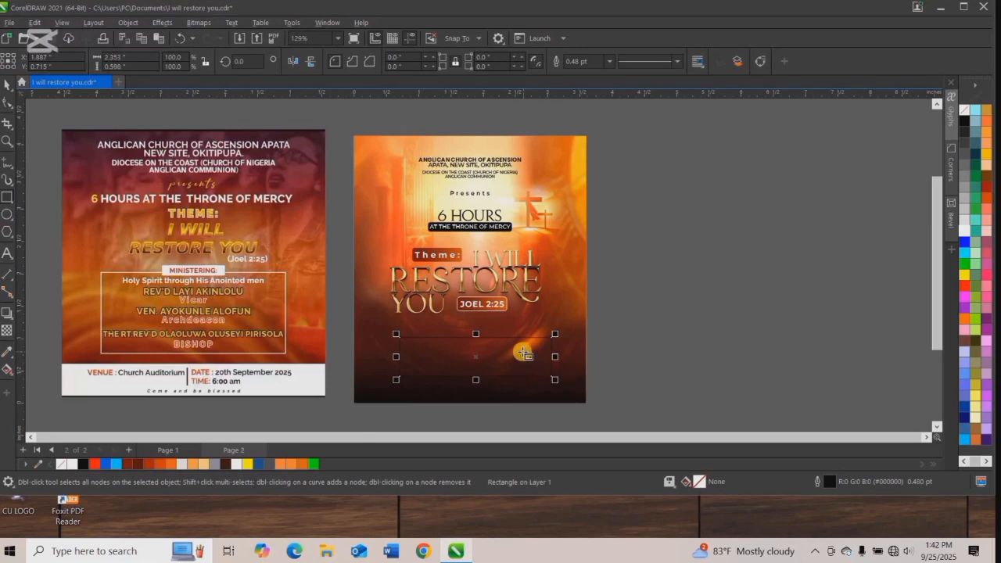
{"action": "left_click_drag", "start_coordinate": [476, 358], "coordinate": [470, 388]}
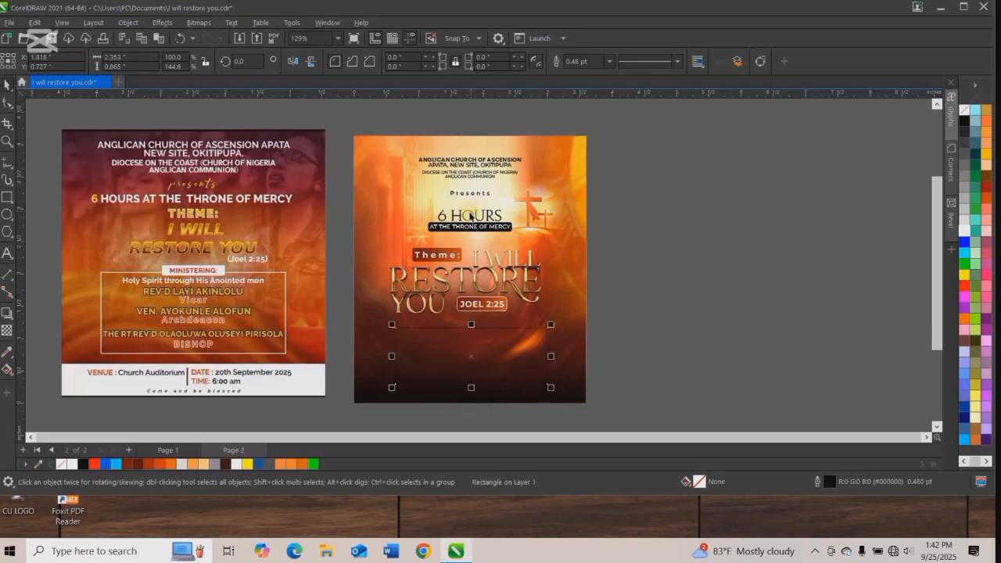
{"action": "left_click", "coordinate": [471, 217]}
{"action": "left_click", "coordinate": [348, 197]}
Nudge "Presents" up, move the "6 HOURS" group up close beneath it, and center both on the flyer background.
{"action": "left_click", "coordinate": [461, 225]}
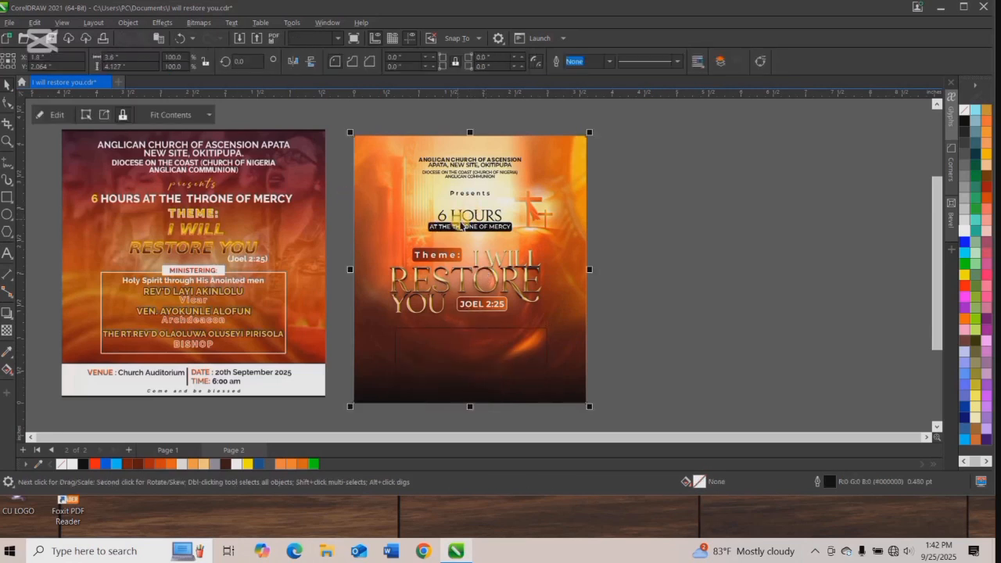
{"action": "left_click", "coordinate": [461, 223]}
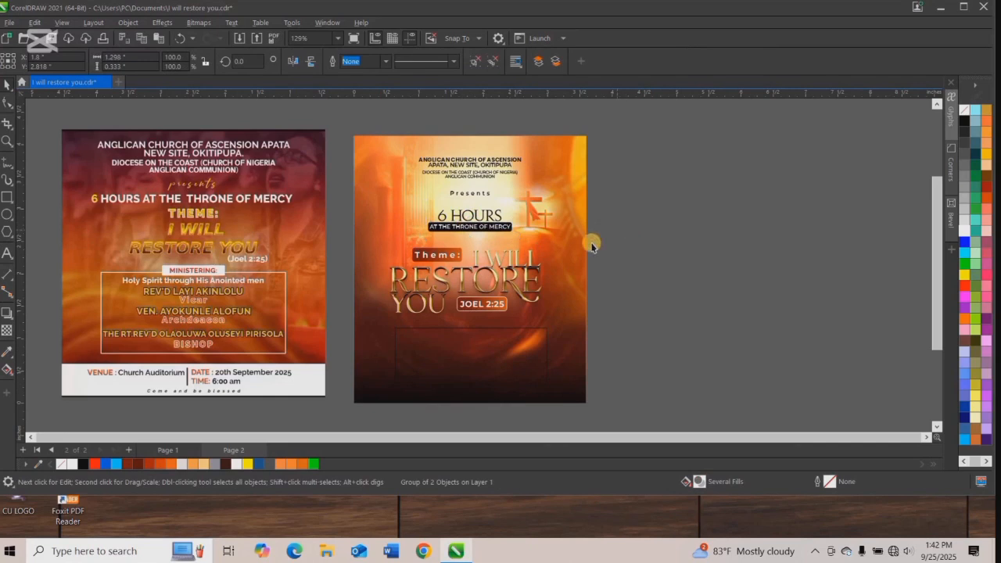
{"action": "scroll", "coordinate": [473, 199], "scroll_direction": "up", "scroll_amount": 2}
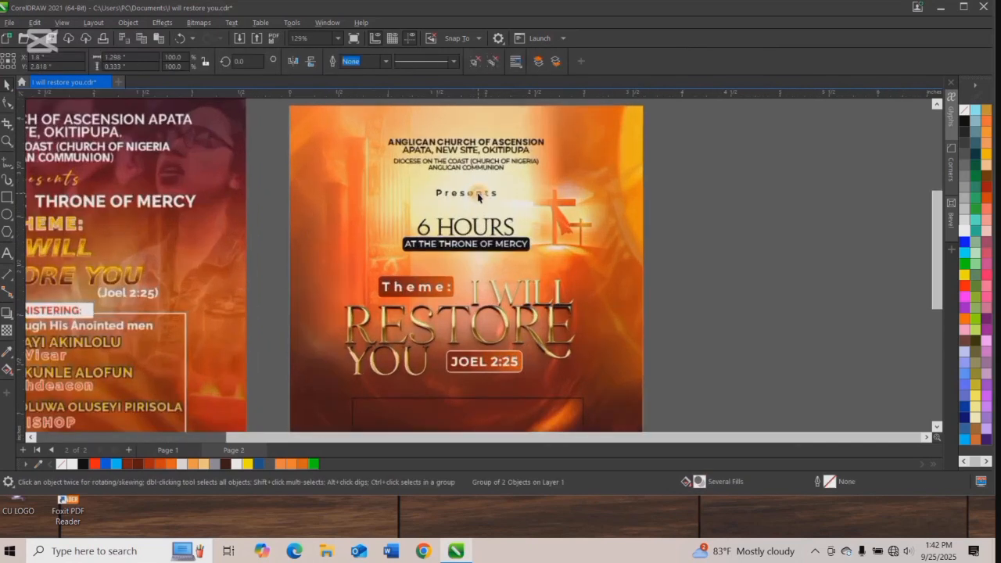
{"action": "left_click", "coordinate": [474, 196]}
{"action": "left_click_drag", "start_coordinate": [468, 191], "coordinate": [468, 190]}
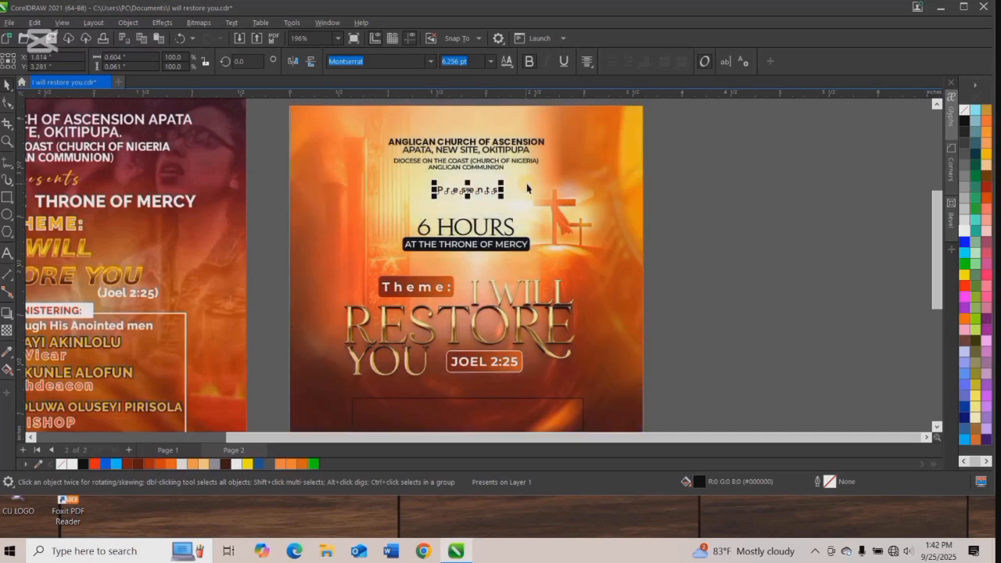
{"action": "left_click", "coordinate": [503, 189]}
{"action": "key", "text": "c"}
{"action": "left_click", "coordinate": [463, 227]}
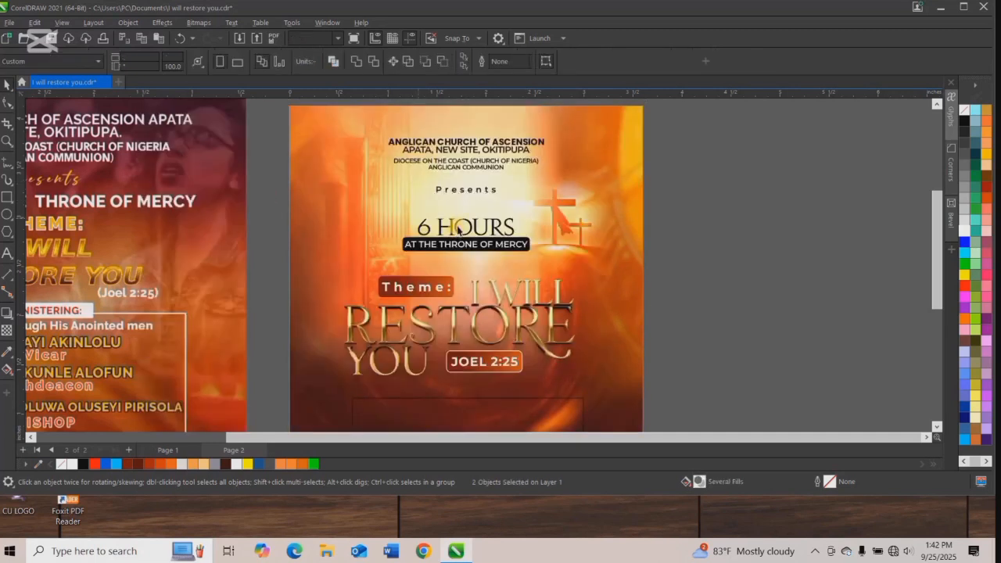
{"action": "left_click_drag", "start_coordinate": [466, 226], "coordinate": [466, 209]}
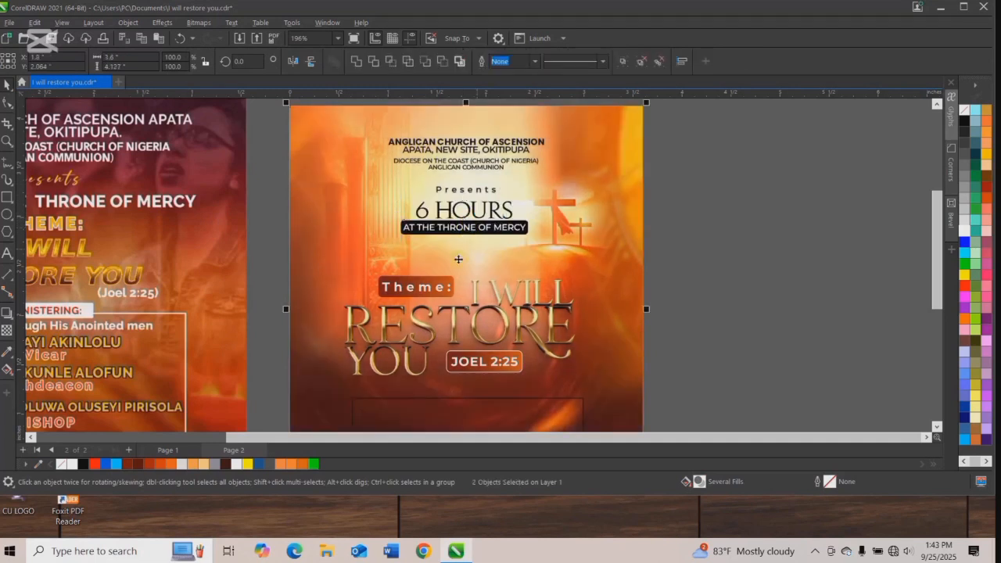
Group the "Theme:" and "JOEL 2:25" labels, move them into the background's PowerClip and group them with the 3D title.
{"action": "left_click", "coordinate": [405, 289]}
{"action": "left_click_drag", "start_coordinate": [266, 258], "coordinate": [549, 383]}
{"action": "key", "text": "ctrl+g"}
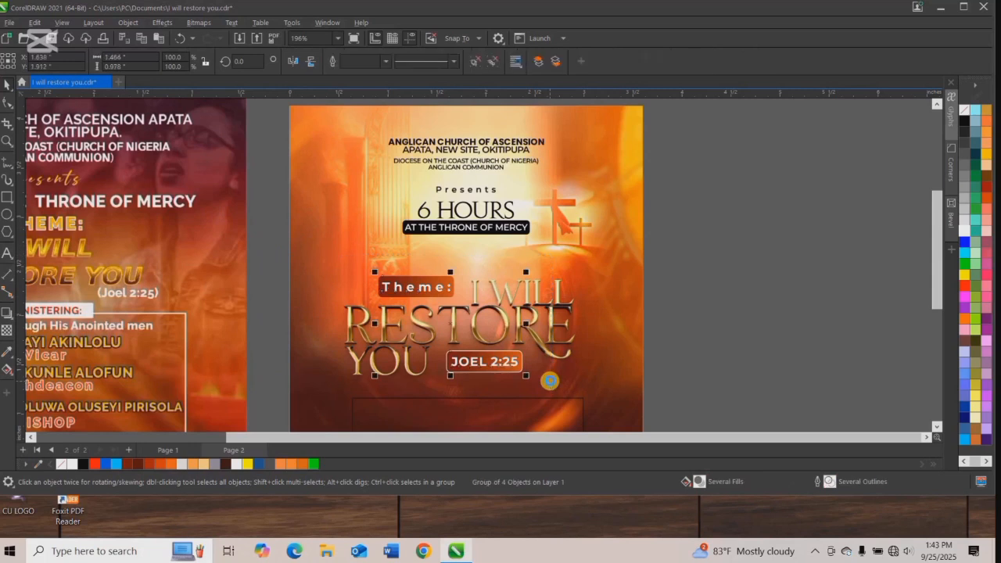
{"action": "key", "text": "ctrl+x"}
{"action": "right_click", "coordinate": [460, 286]}
{"action": "key", "text": "e"}
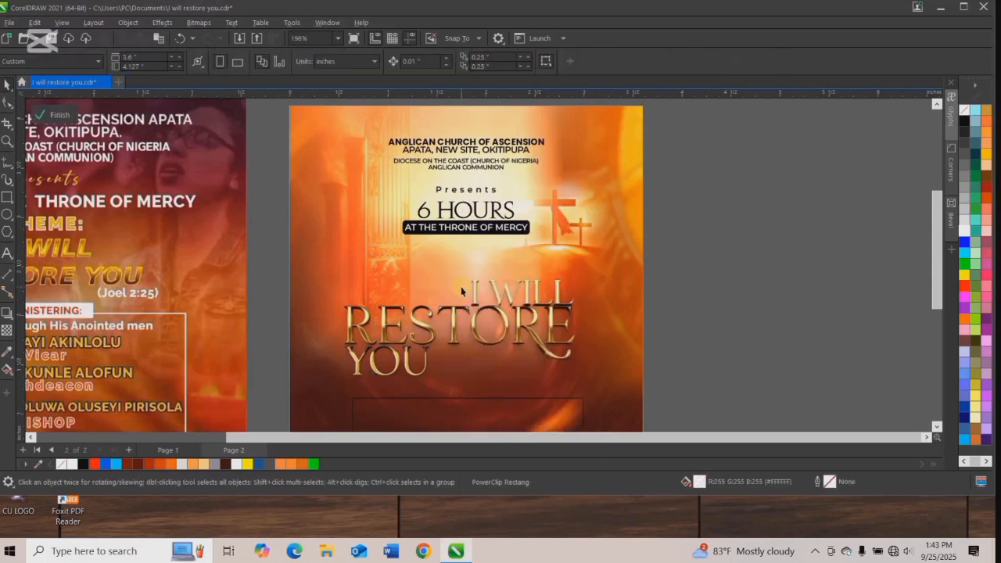
{"action": "key", "text": "ctrl+v"}
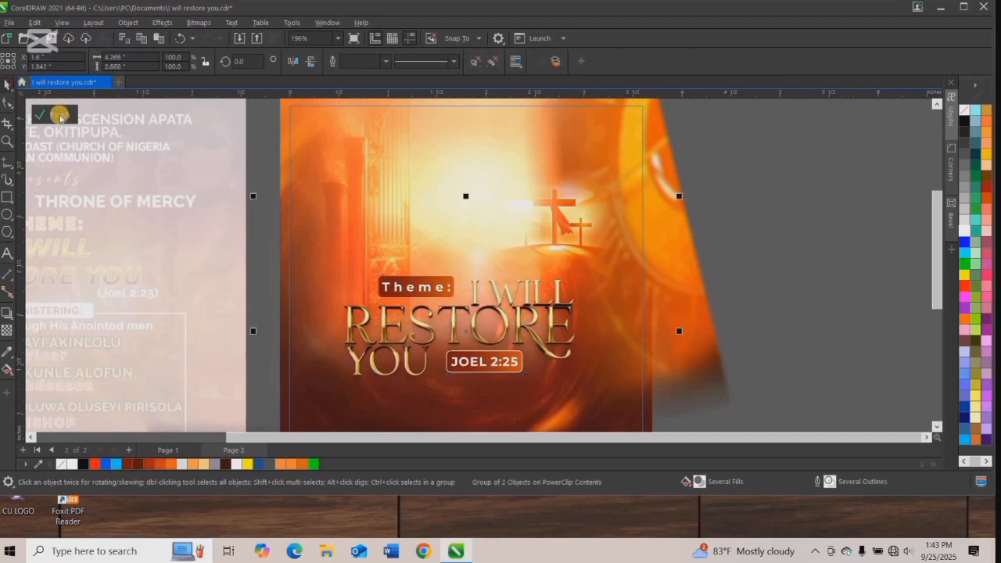
{"action": "left_click", "coordinate": [59, 115]}
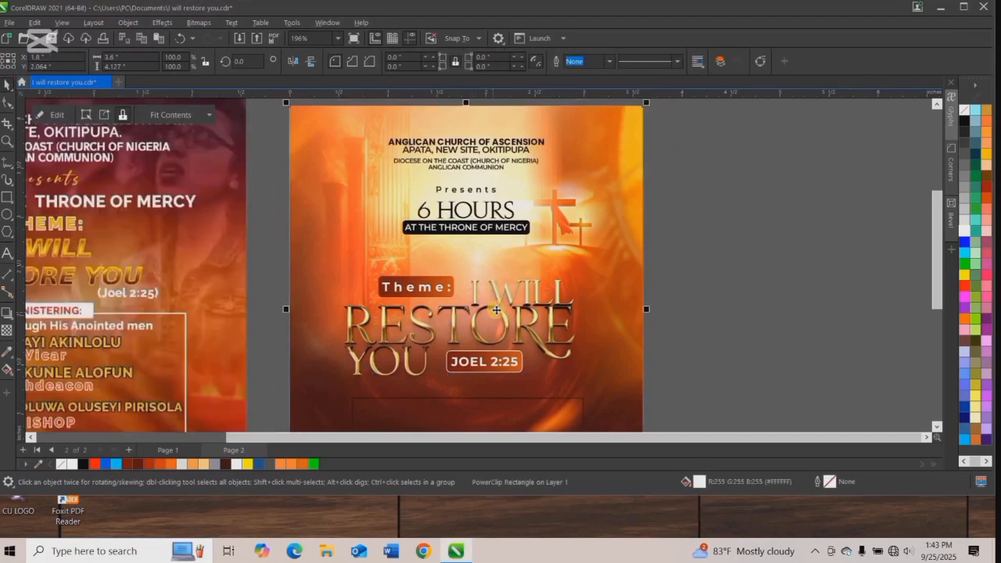
Move the grouped 3D title and its labels slightly up toward the "AT THE THRONE OF MERCY" bar.
{"action": "left_click", "coordinate": [495, 310], "text": "ctrl"}
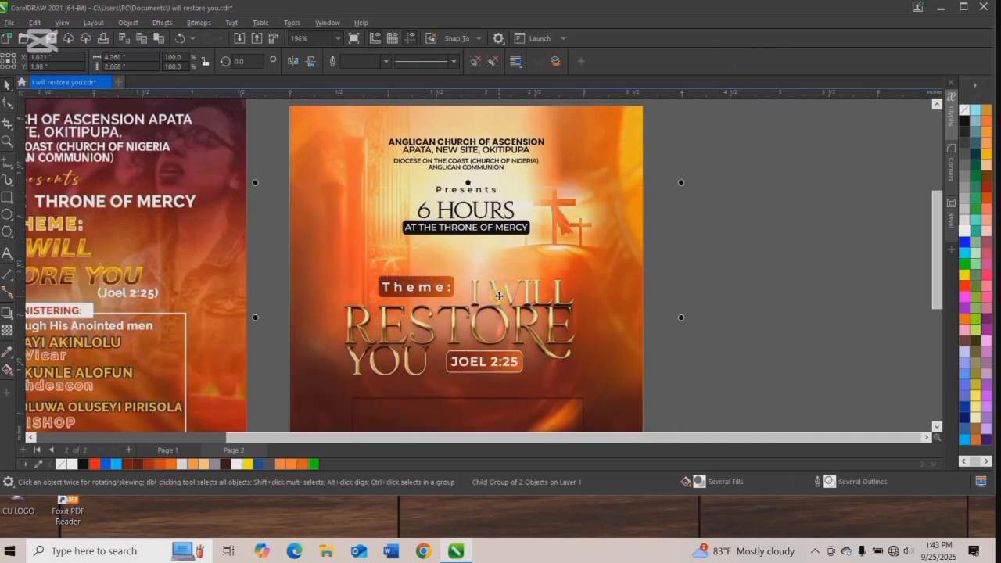
{"action": "key", "text": "ctrl+z"}
{"action": "left_click_drag", "start_coordinate": [502, 297], "coordinate": [503, 285]}
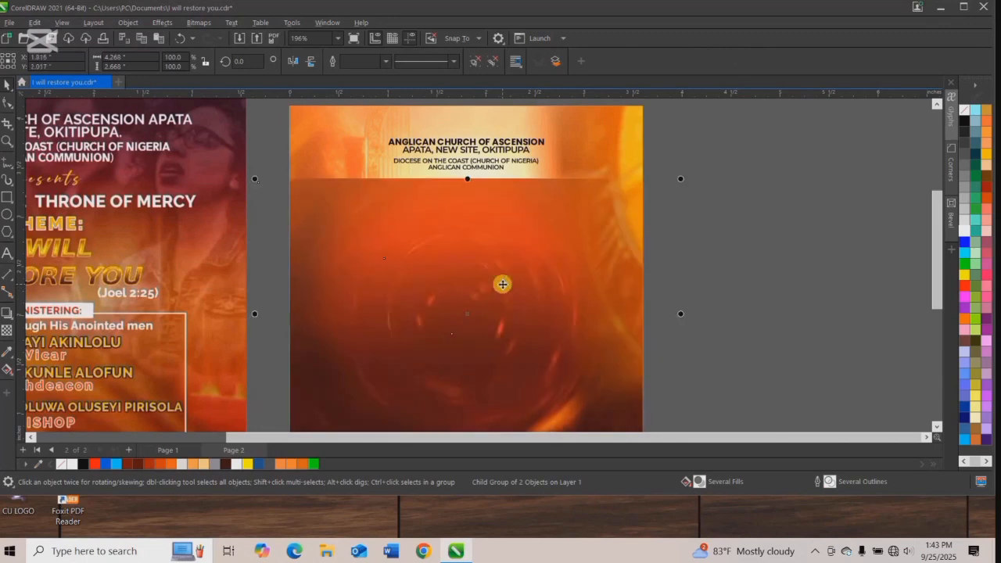
{"action": "scroll", "coordinate": [502, 285], "scroll_direction": "down", "scroll_amount": 4}
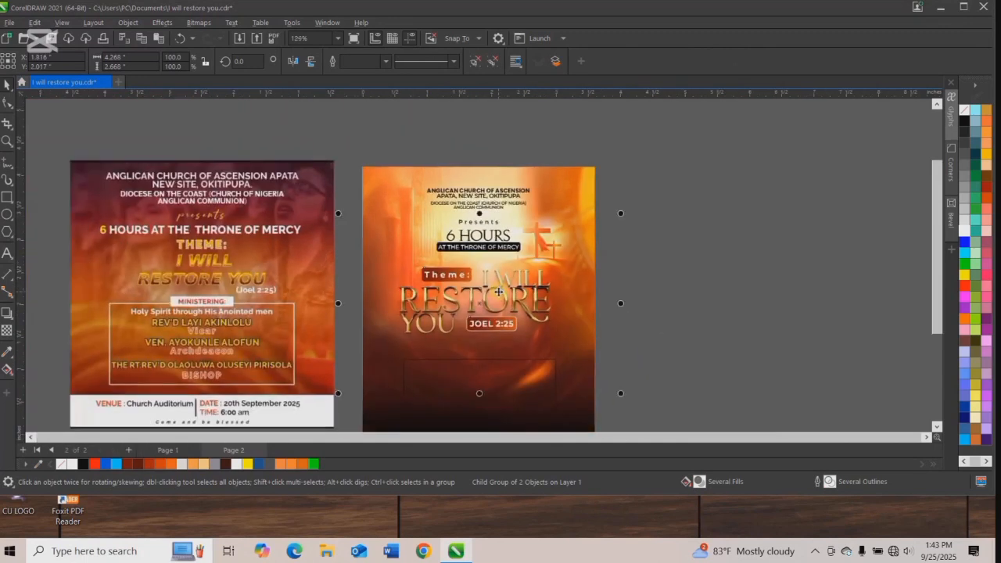
{"action": "left_click", "coordinate": [643, 300]}
Move the empty outlined rectangle up to sit just below the theme title and "JOEL 2:25" label.
{"action": "left_click_drag", "start_coordinate": [506, 368], "coordinate": [489, 344]}
{"action": "scroll", "coordinate": [489, 344], "scroll_direction": "up", "scroll_amount": 2}
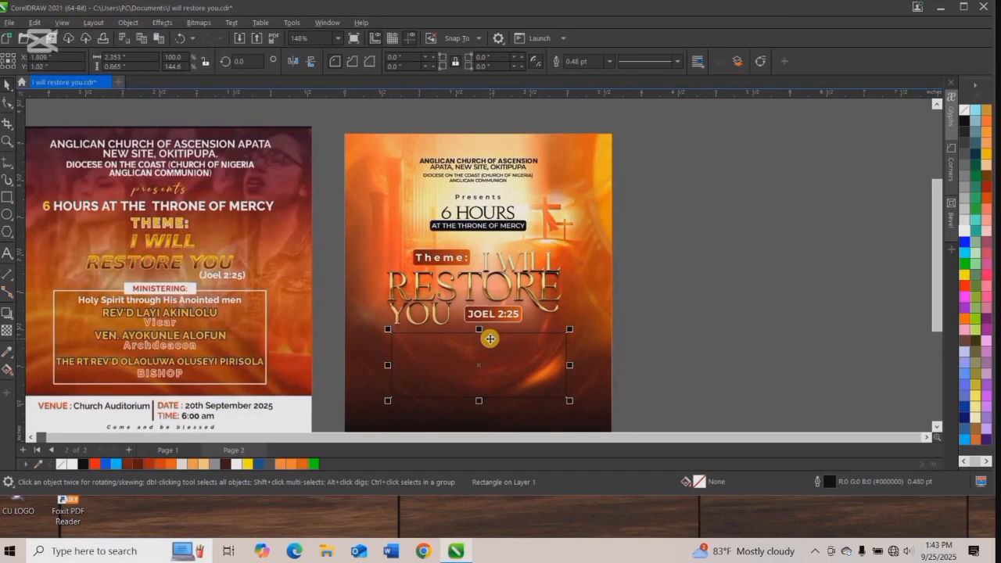
{"action": "scroll", "coordinate": [489, 338], "scroll_direction": "down", "scroll_amount": 2}
{"action": "scroll", "coordinate": [484, 349], "scroll_direction": "up", "scroll_amount": 2}
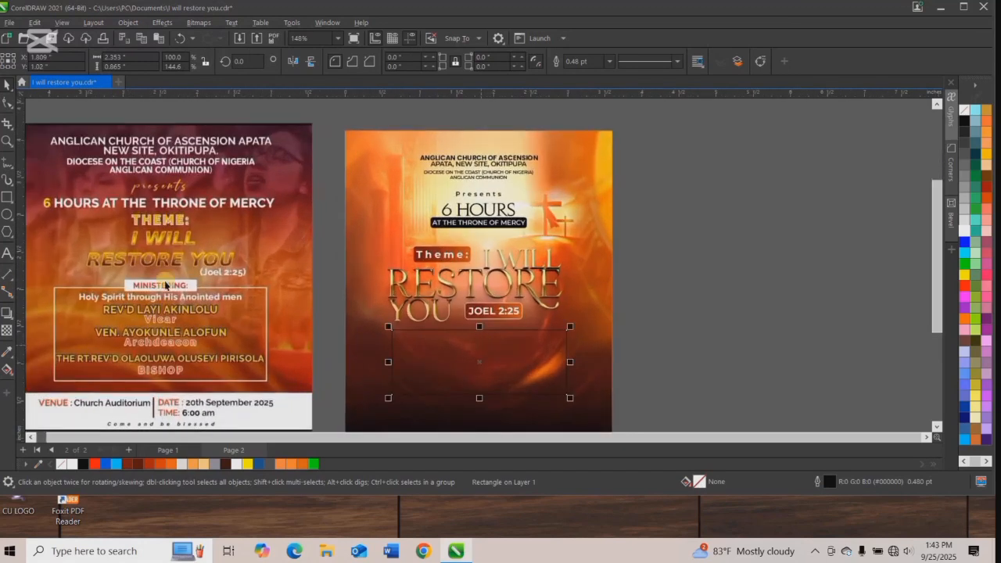
Draw a rectangle about 1.64 by 0.22 inches across the box's top edge, and lower that top edge slightly within it.
{"action": "left_click_drag", "start_coordinate": [420, 324], "coordinate": [542, 341]}
{"action": "key", "text": "space"}
{"action": "scroll", "coordinate": [477, 327], "scroll_direction": "up", "scroll_amount": 1}
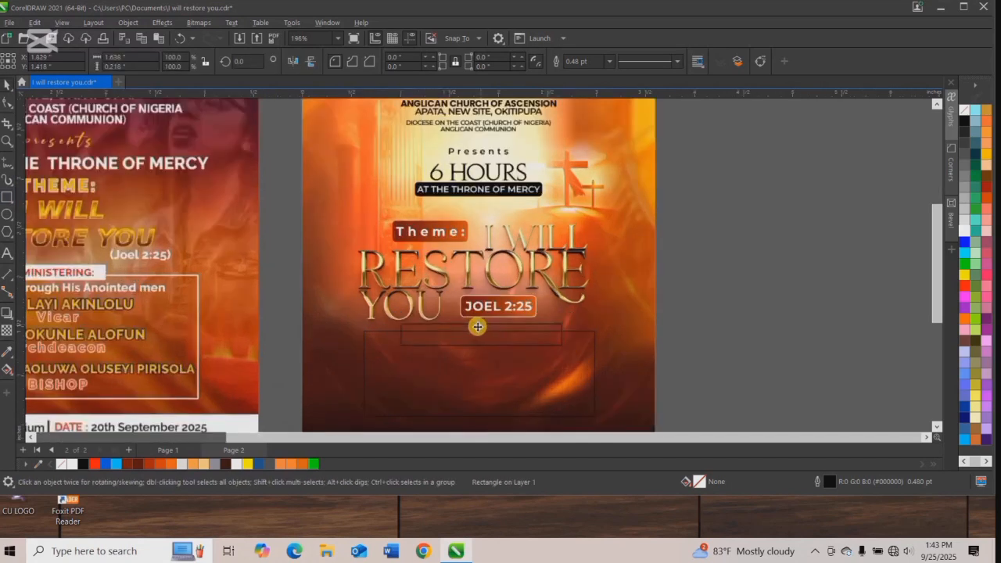
{"action": "scroll", "coordinate": [477, 327], "scroll_direction": "up", "scroll_amount": 1}
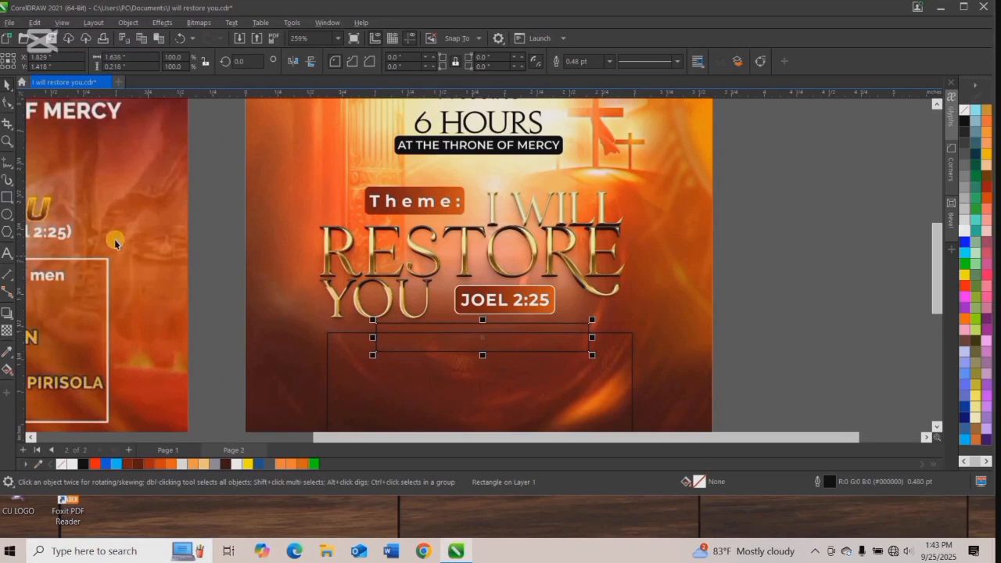
{"action": "left_click", "coordinate": [489, 333]}
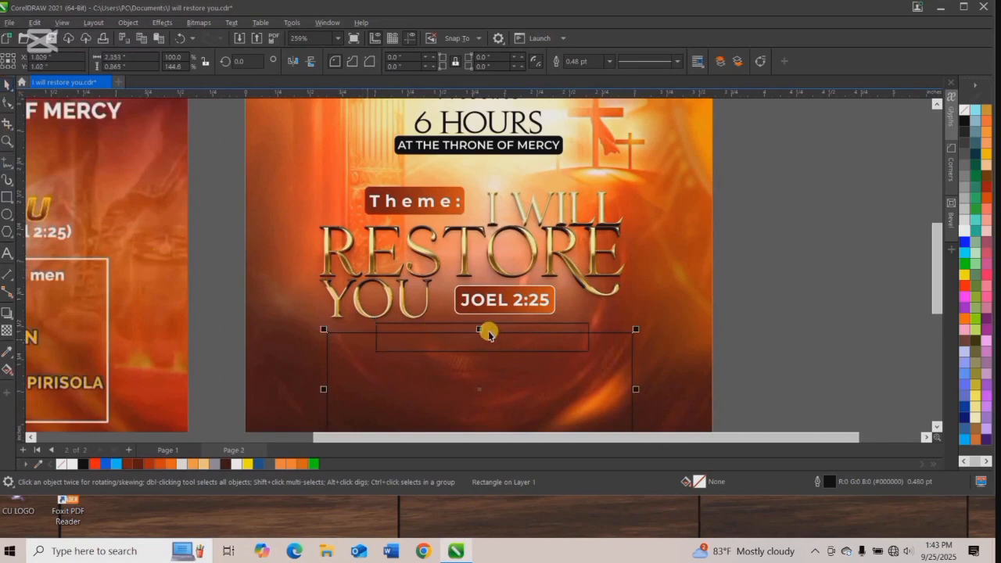
{"action": "left_click_drag", "start_coordinate": [476, 336], "coordinate": [475, 335]}
Cut a notch into the box's top edge by deleting the overlapping virtual segments, leaving only the small rectangle's lower edge and short sides.
{"action": "left_click", "coordinate": [13, 129]}
{"action": "left_click", "coordinate": [39, 155]}
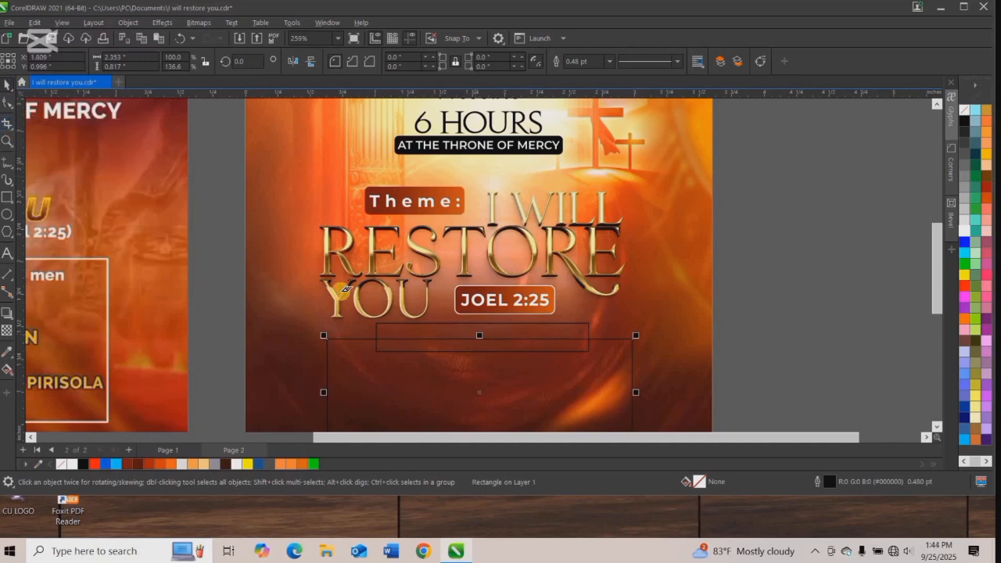
{"action": "left_click", "coordinate": [403, 336]}
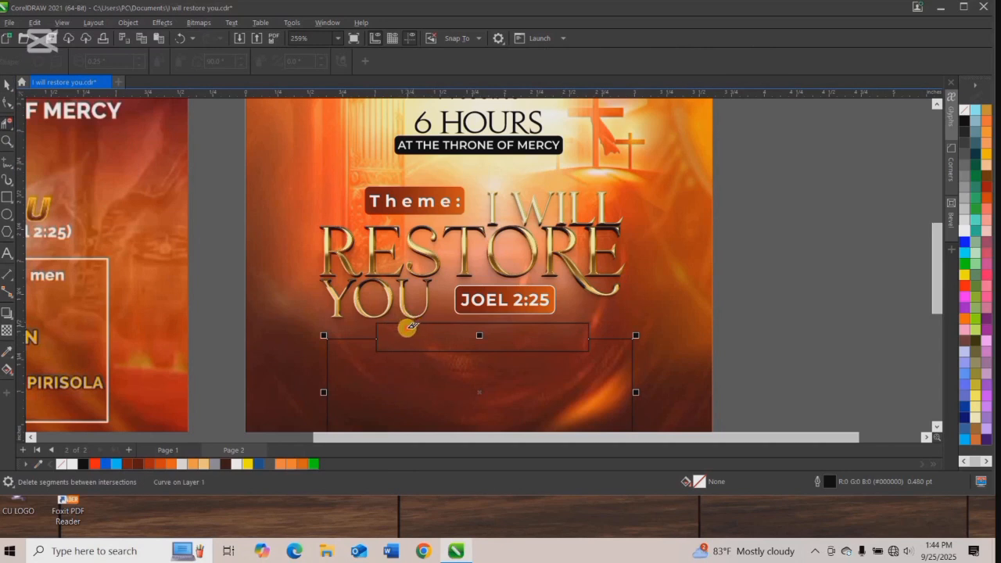
{"action": "left_click", "coordinate": [429, 322]}
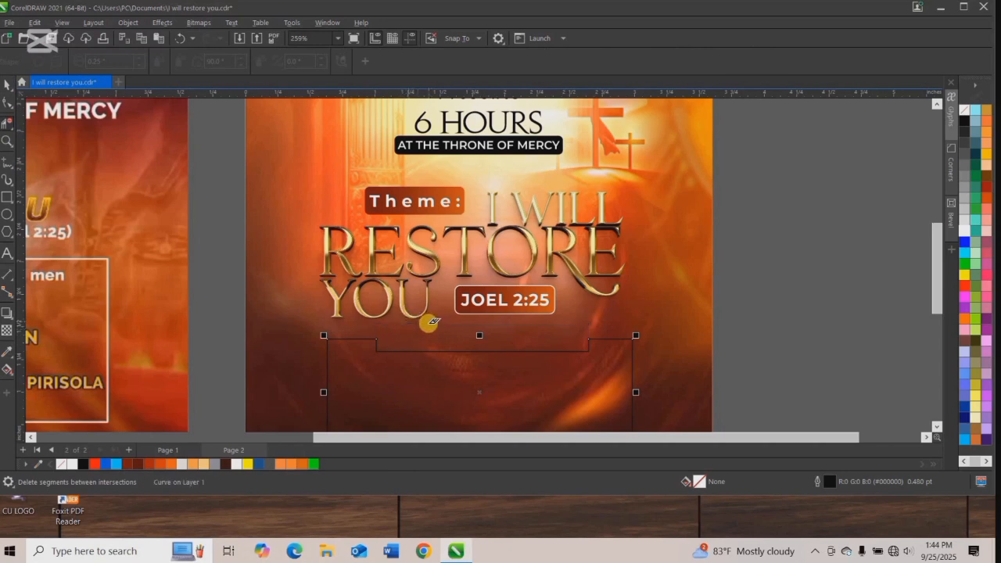
{"action": "left_click", "coordinate": [5, 84]}
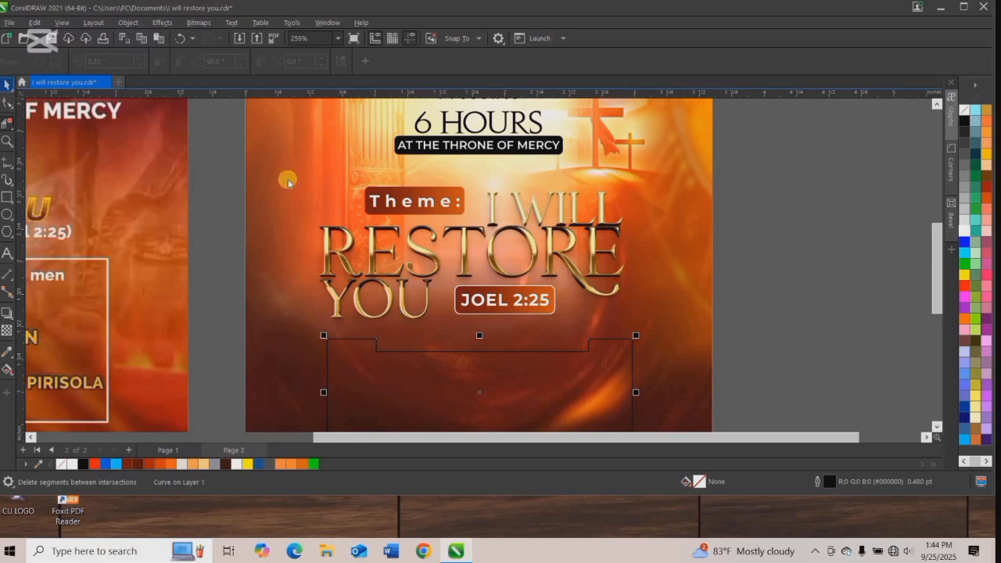
Center the notched box horizontally on the flyer background and apply a white outline to its main curve.
{"action": "scroll", "coordinate": [382, 275], "scroll_direction": "down", "scroll_amount": 1}
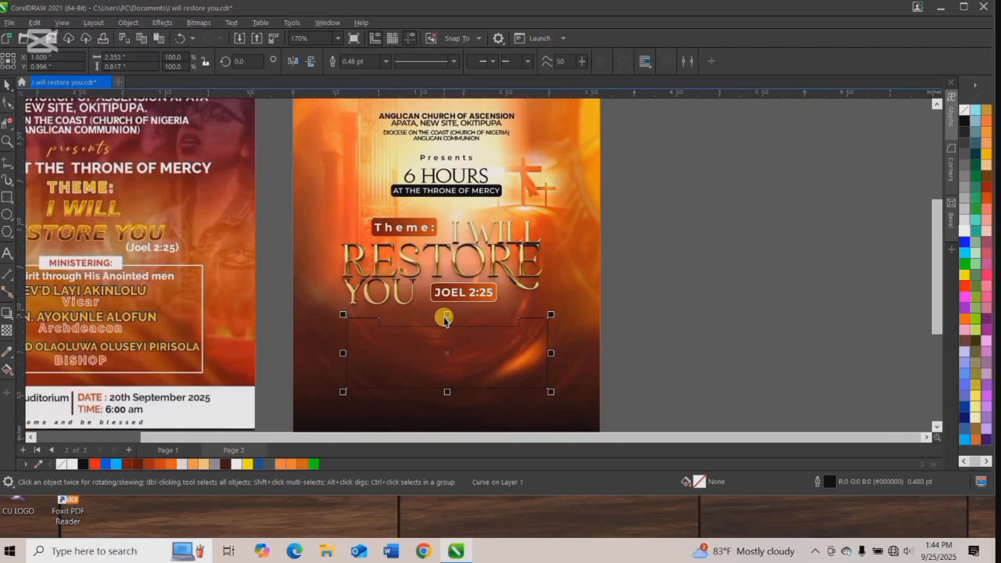
{"action": "left_click", "coordinate": [568, 315], "text": "shift"}
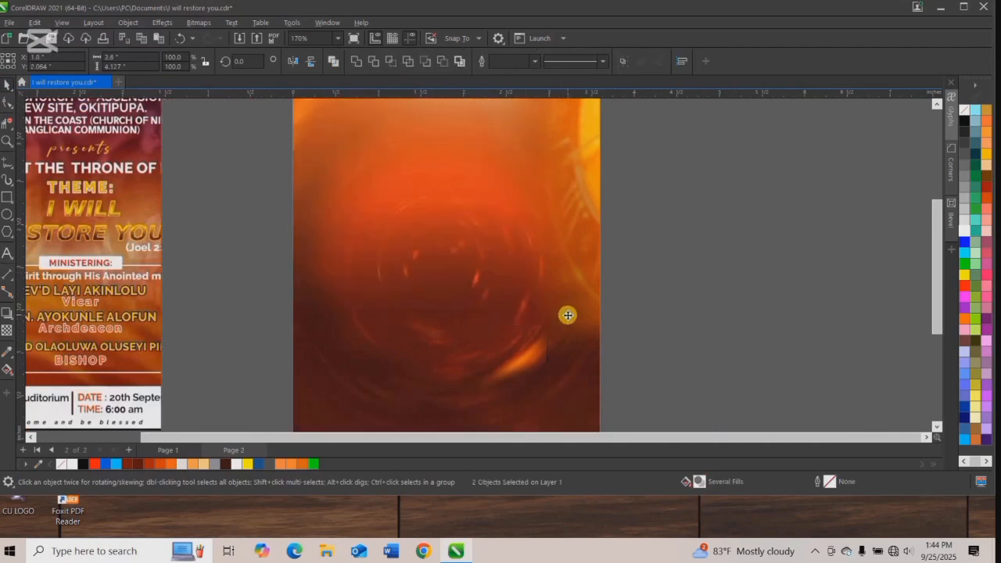
{"action": "left_click", "coordinate": [507, 329]}
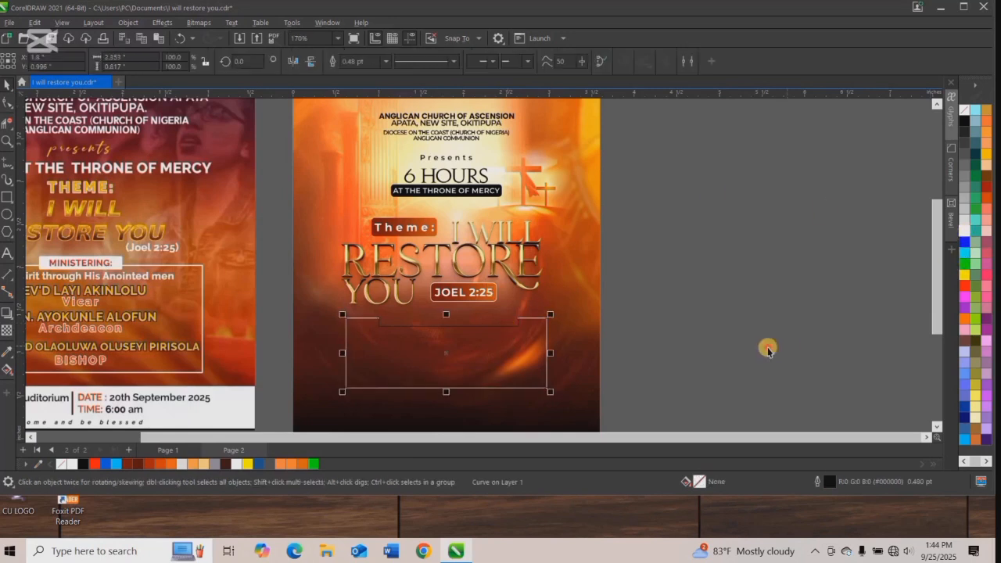
{"action": "key", "text": "Escape"}
Combine the notched box's outline pieces into one curve and color the whole outline white.
{"action": "scroll", "coordinate": [518, 320], "scroll_direction": "up", "scroll_amount": 2}
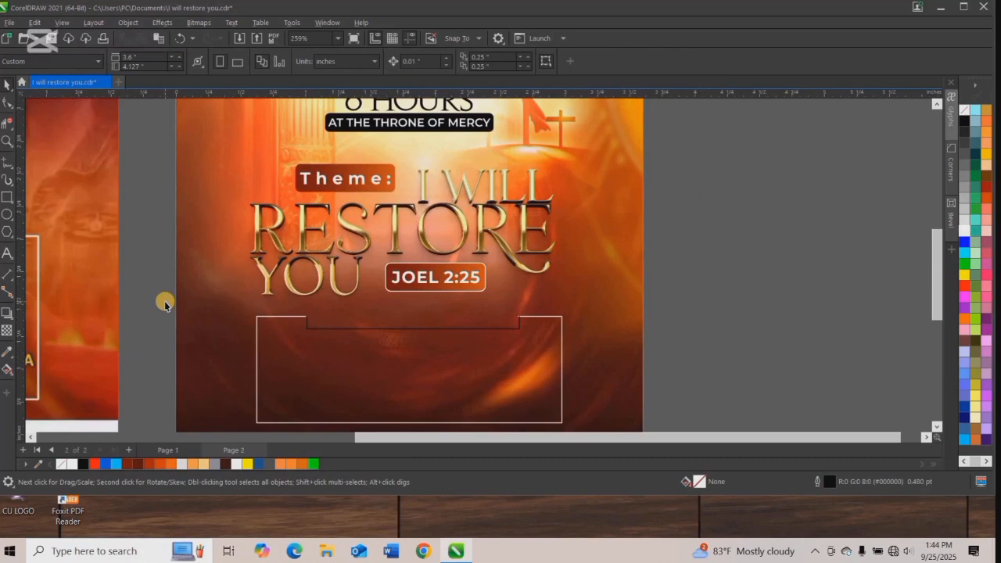
{"action": "left_click_drag", "start_coordinate": [164, 304], "coordinate": [585, 422]}
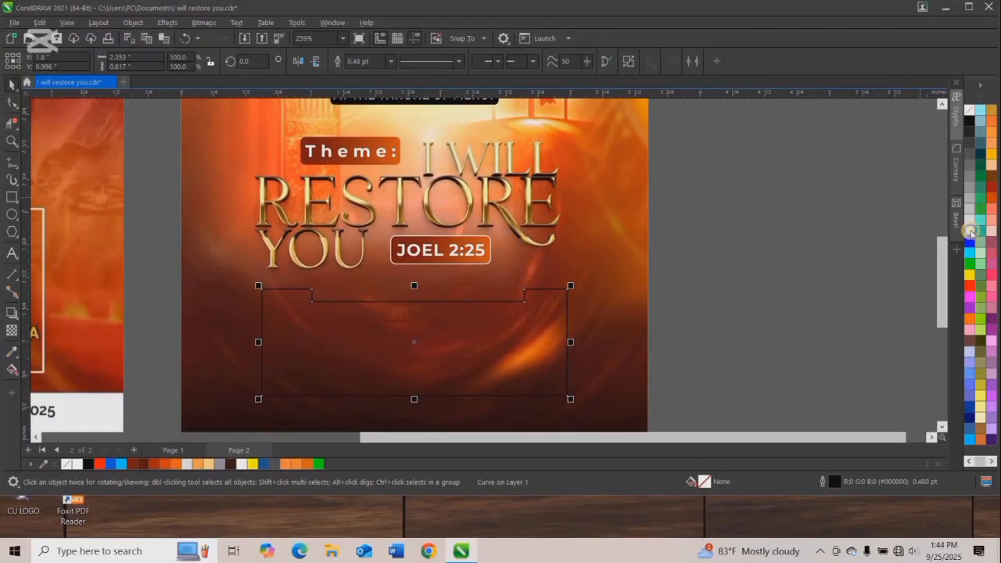
{"action": "right_click", "coordinate": [969, 232]}
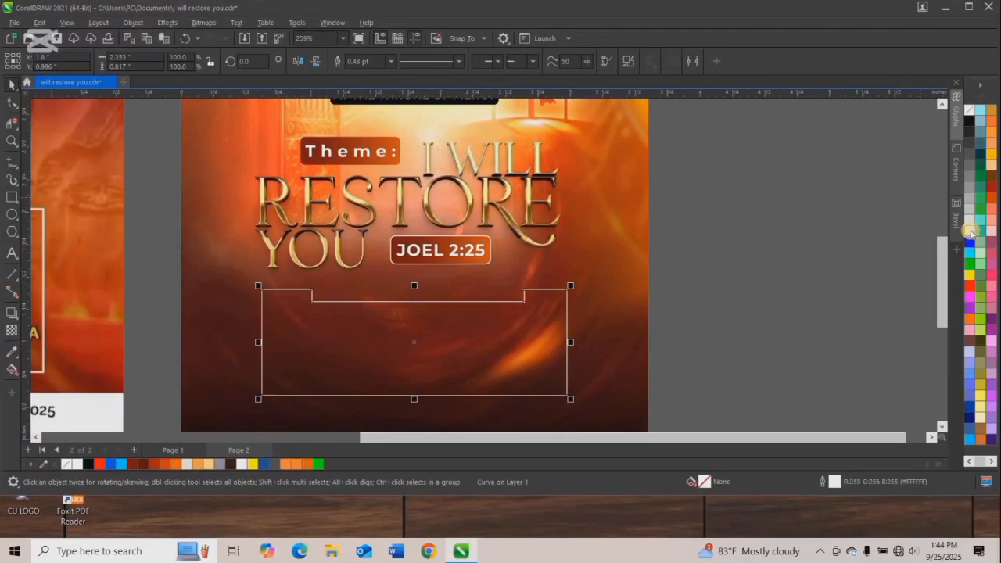
Set the notched box's outline width to 0.75 pt after trying 0.5 pt.
{"action": "left_click", "coordinate": [390, 61]}
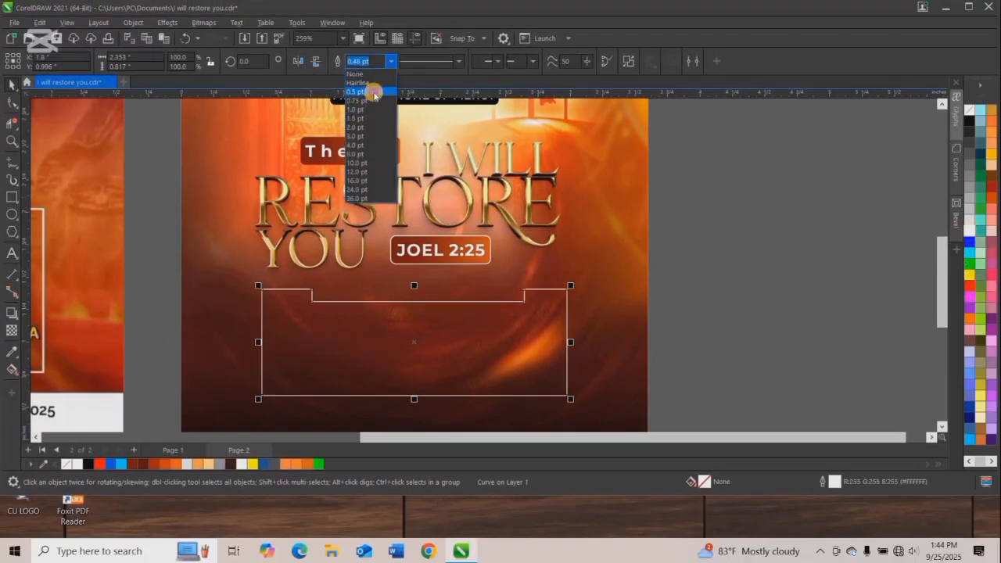
{"action": "left_click", "coordinate": [374, 92]}
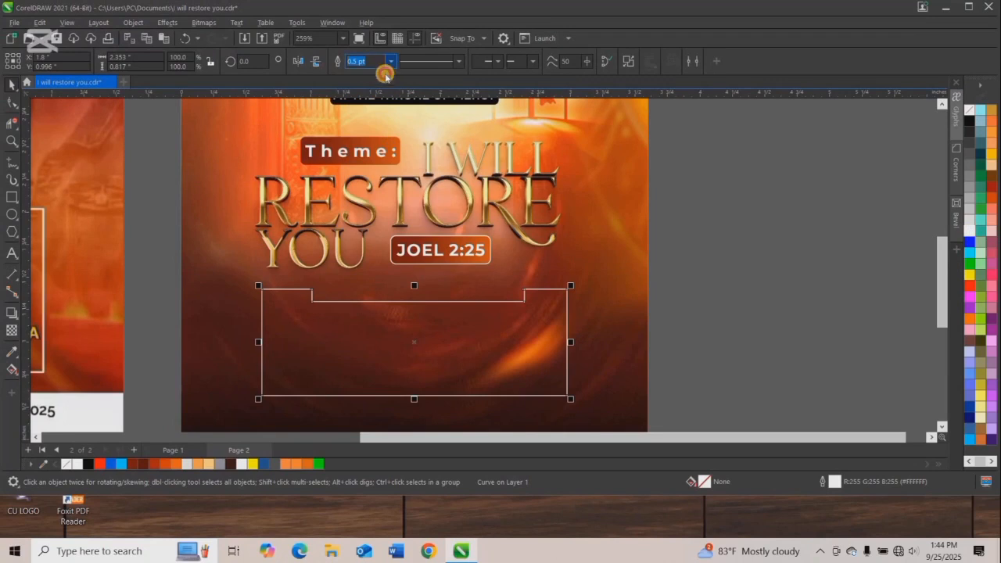
{"action": "left_click", "coordinate": [390, 61]}
{"action": "left_click", "coordinate": [376, 103]}
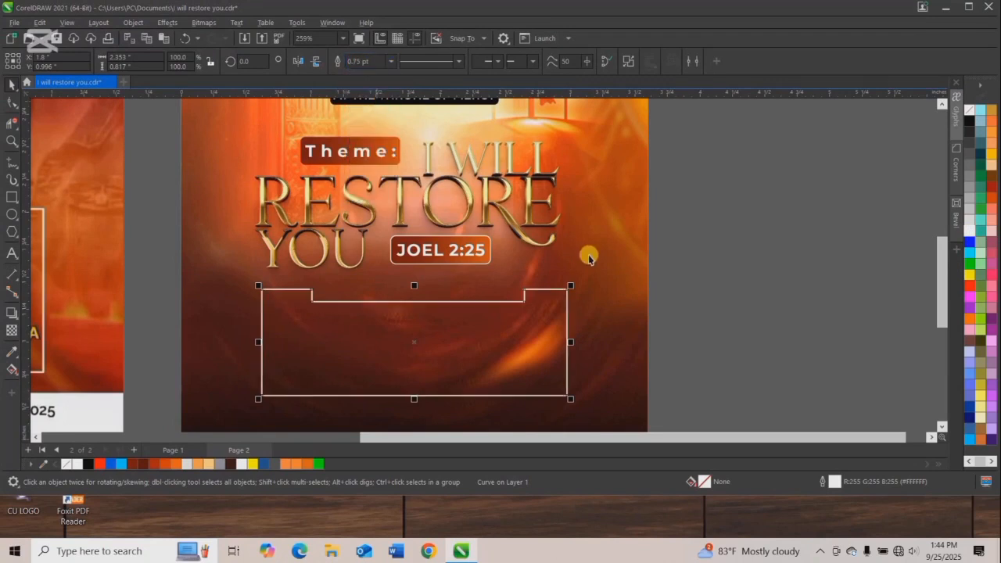
Copy the "Presents" text into the box's notch and change its wording to "MINISTERING".
{"action": "scroll", "coordinate": [587, 253], "scroll_direction": "down", "scroll_amount": 2}
{"action": "scroll", "coordinate": [490, 172], "scroll_direction": "down", "scroll_amount": 2}
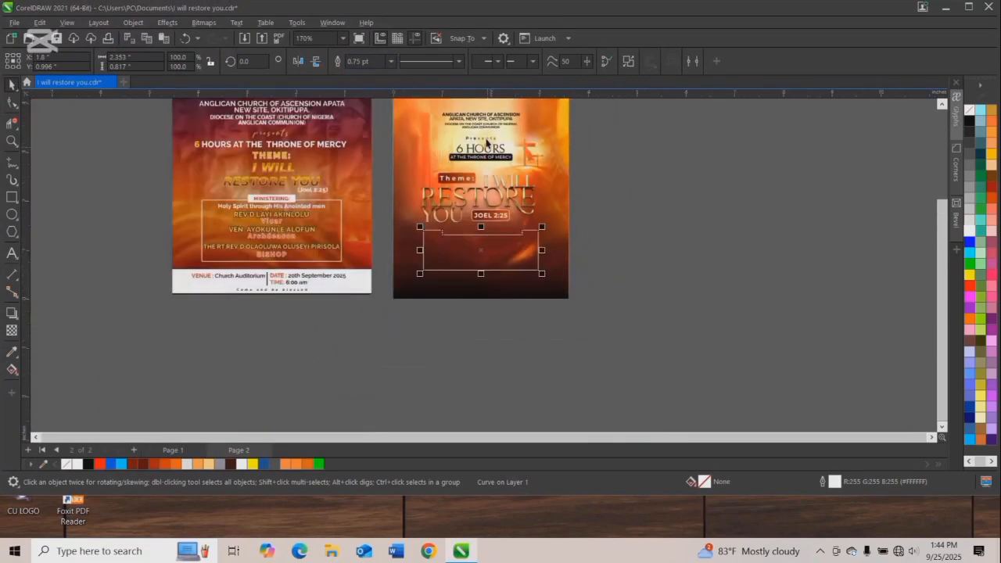
{"action": "left_click", "coordinate": [482, 140]}
{"action": "left_click_drag", "start_coordinate": [482, 140], "coordinate": [474, 228]}
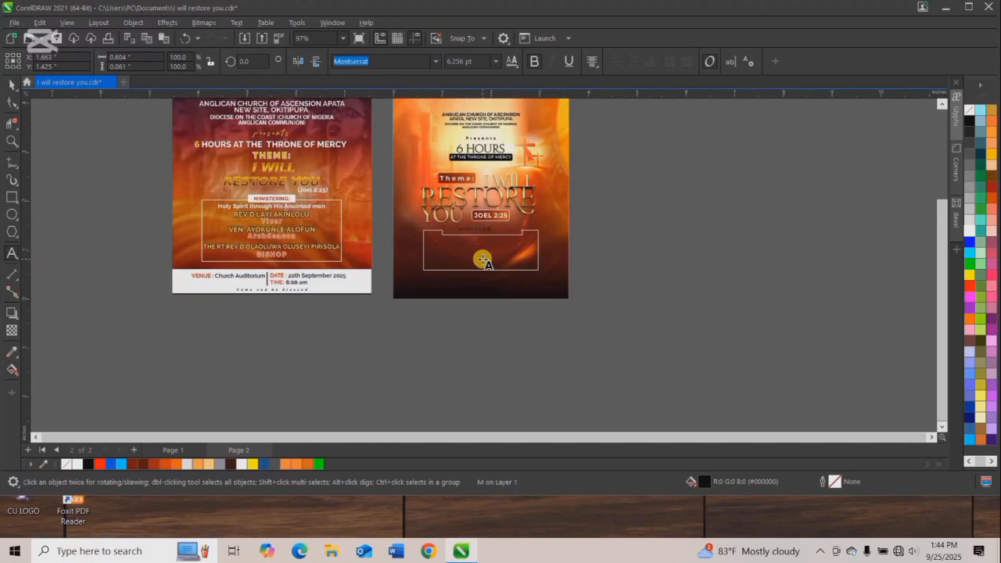
{"action": "left_click", "coordinate": [12, 84]}
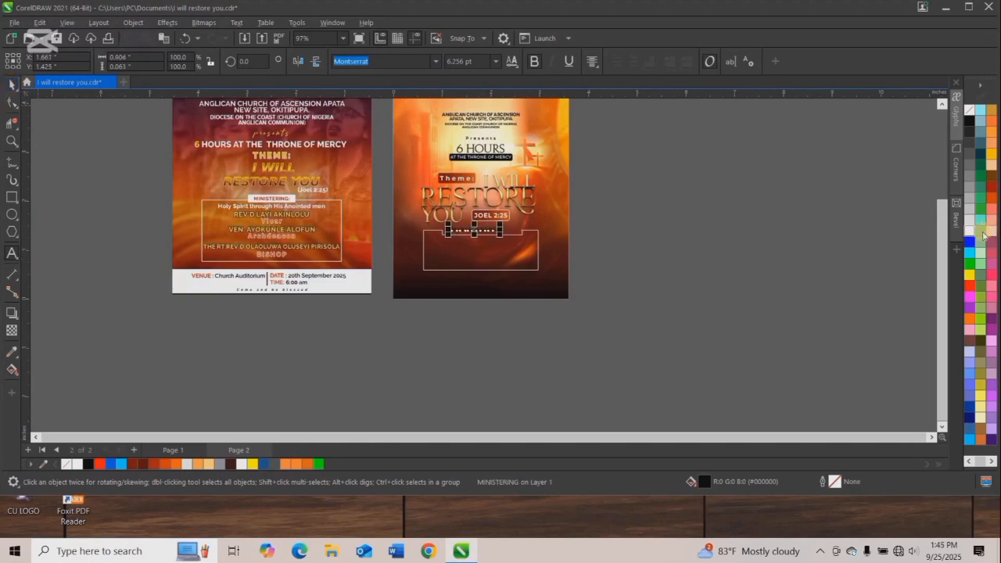
Color the "MINISTERING" text white and center it horizontally on the notched box.
{"action": "left_click", "coordinate": [499, 252], "text": "shift"}
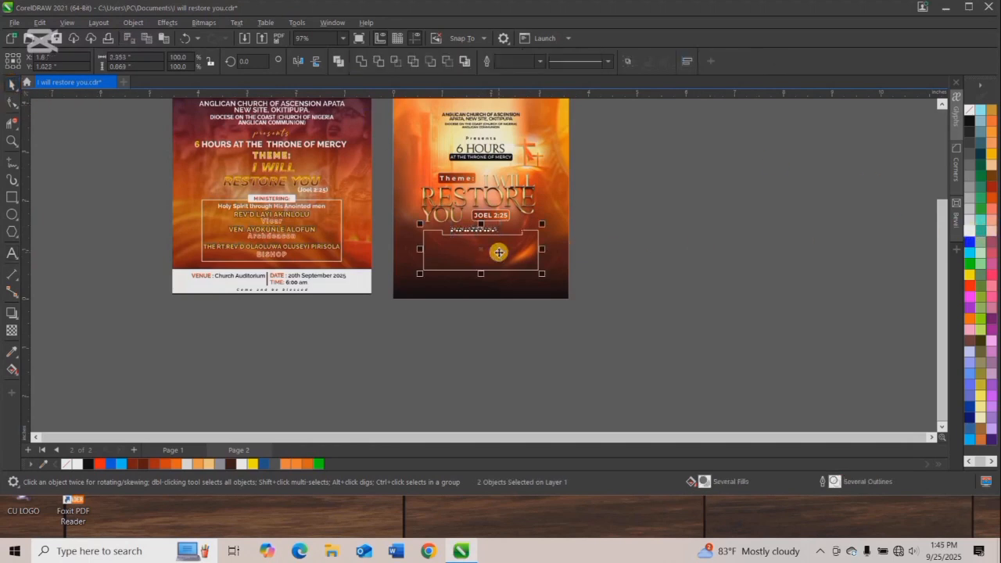
{"action": "left_click", "coordinate": [577, 250]}
{"action": "scroll", "coordinate": [469, 227], "scroll_direction": "up", "scroll_amount": 3}
{"action": "scroll", "coordinate": [484, 231], "scroll_direction": "up", "scroll_amount": 3}
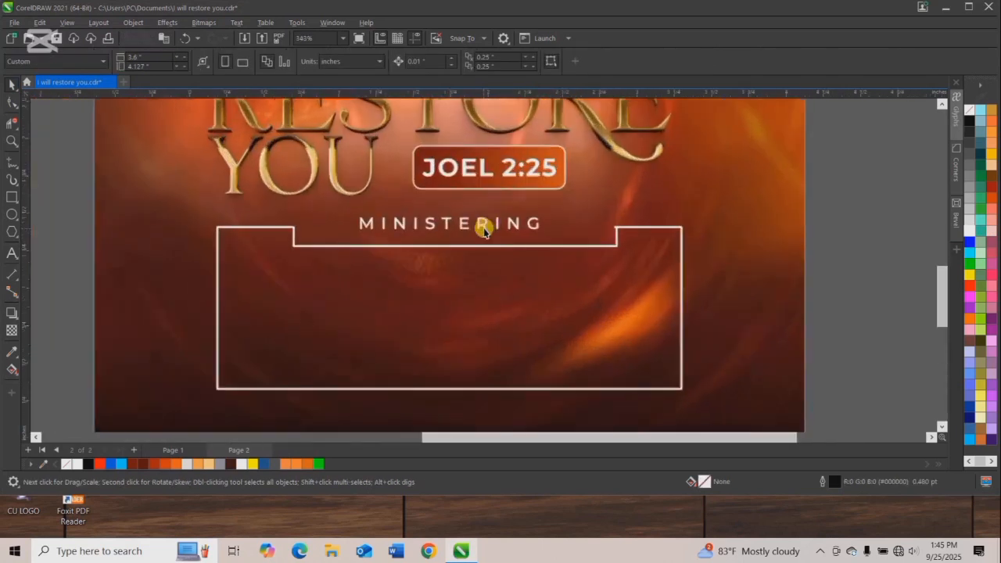
Widen the letter spacing of "MINISTERING" and enlarge the text to about 7.2 pt.
{"action": "left_click", "coordinate": [465, 224]}
{"action": "key", "text": "F10"}
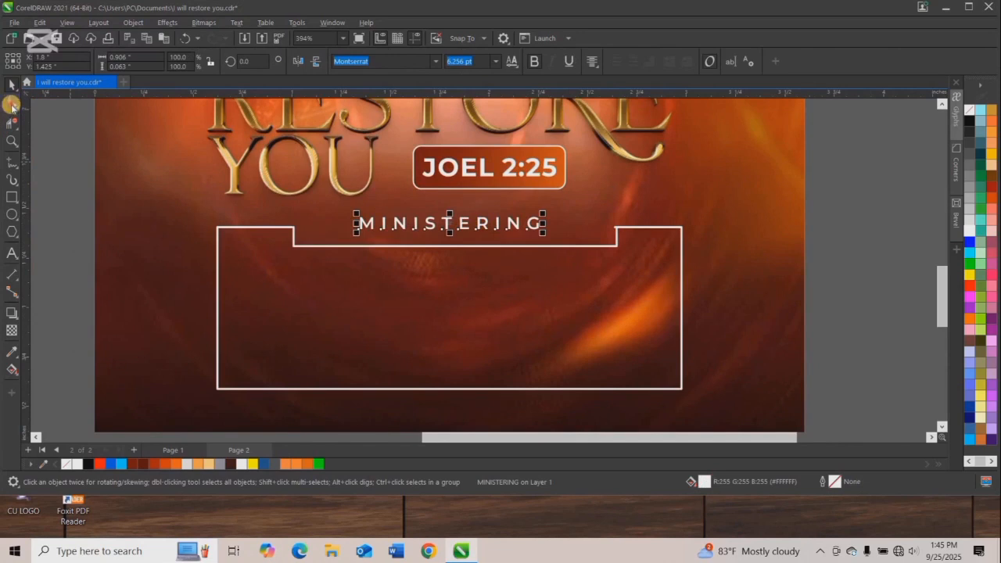
{"action": "left_click_drag", "start_coordinate": [566, 235], "coordinate": [598, 263]}
{"action": "key", "text": "space"}
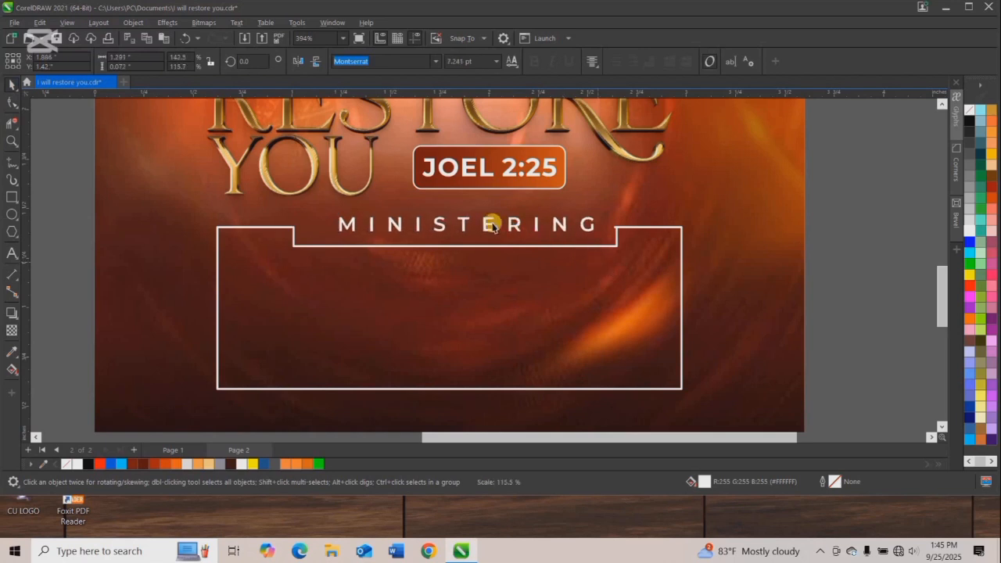
Move "MINISTERING" slightly down into the notch and center it horizontally on the box.
{"action": "left_click_drag", "start_coordinate": [462, 224], "coordinate": [461, 232]}
{"action": "left_click", "coordinate": [489, 246], "text": "shift"}
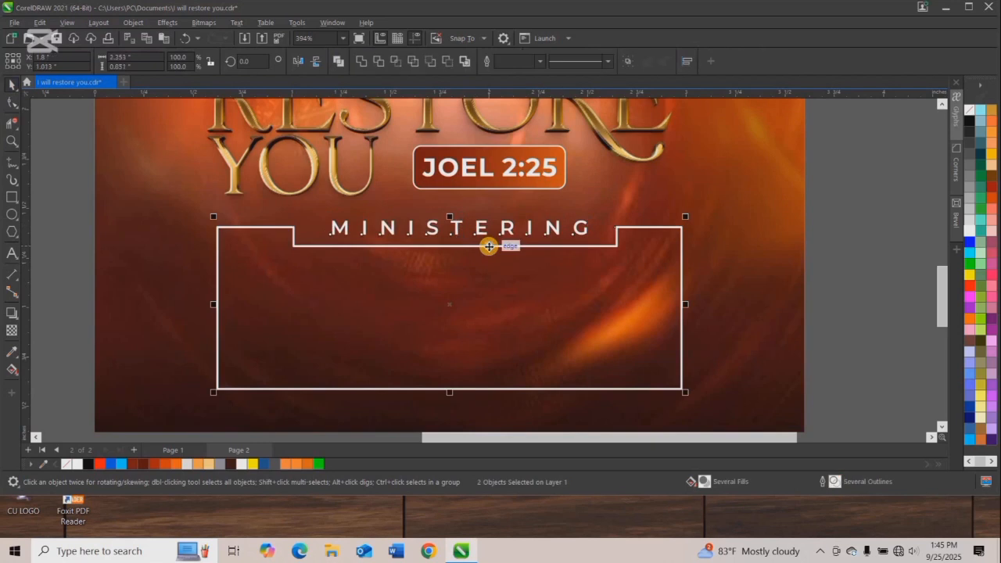
{"action": "key", "text": "c"}
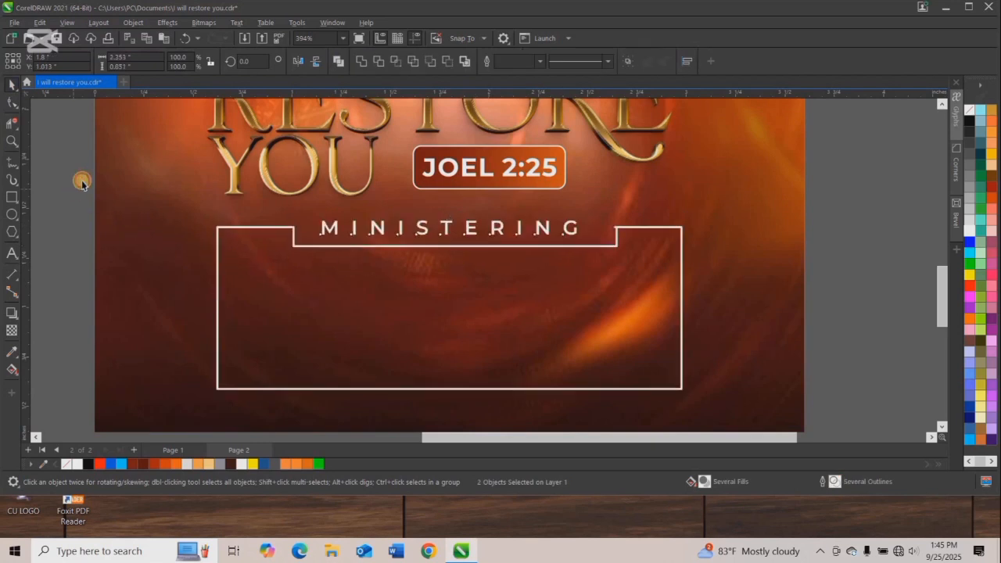
{"action": "left_click", "coordinate": [82, 184]}
{"action": "left_click", "coordinate": [69, 24]}
{"action": "left_click", "coordinate": [69, 24]}
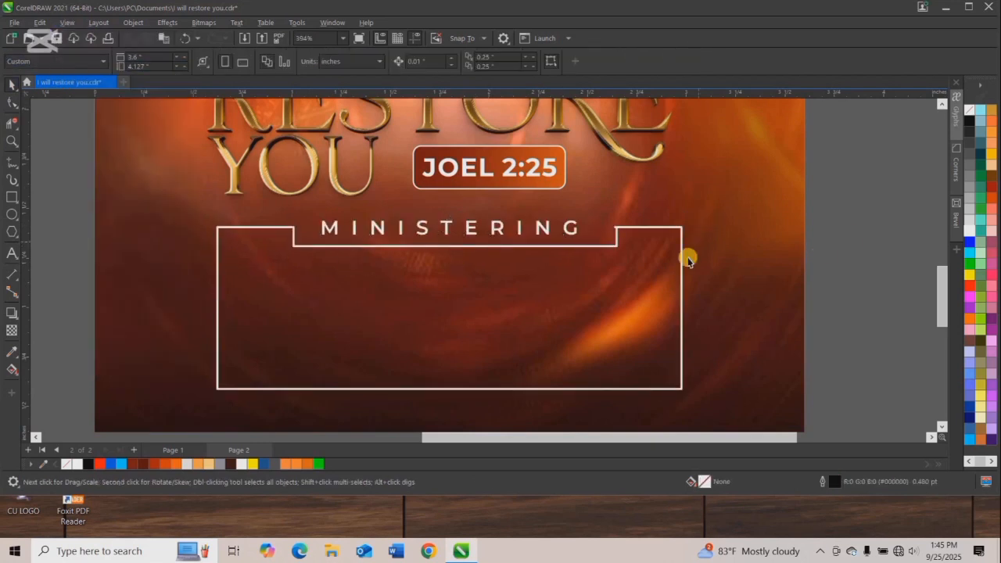
Add text inside the ministering box listing the first two ministers' titles and names from the old flyer, each on its own line.
{"action": "scroll", "coordinate": [687, 259], "scroll_direction": "down", "scroll_amount": 4}
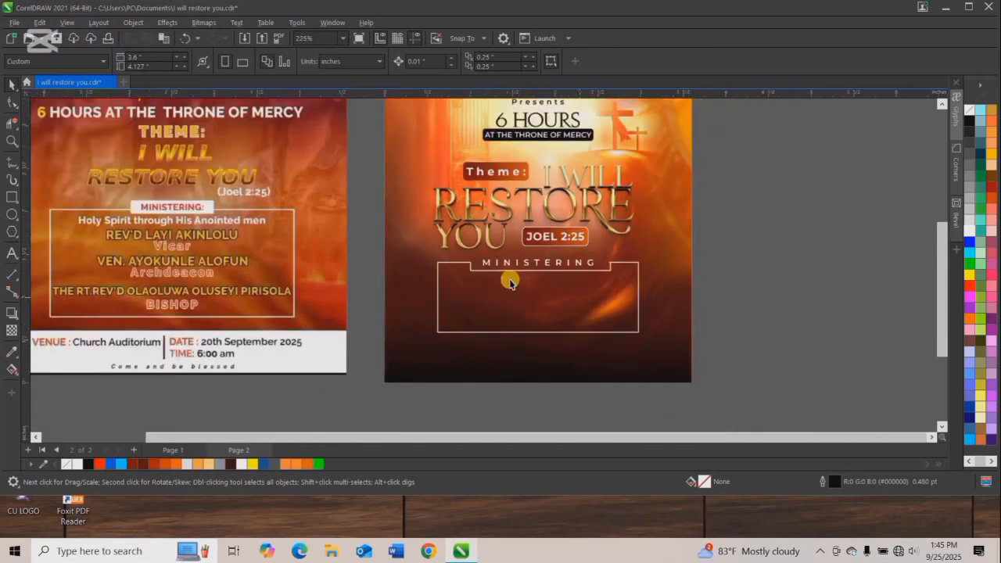
{"action": "left_click", "coordinate": [12, 253]}
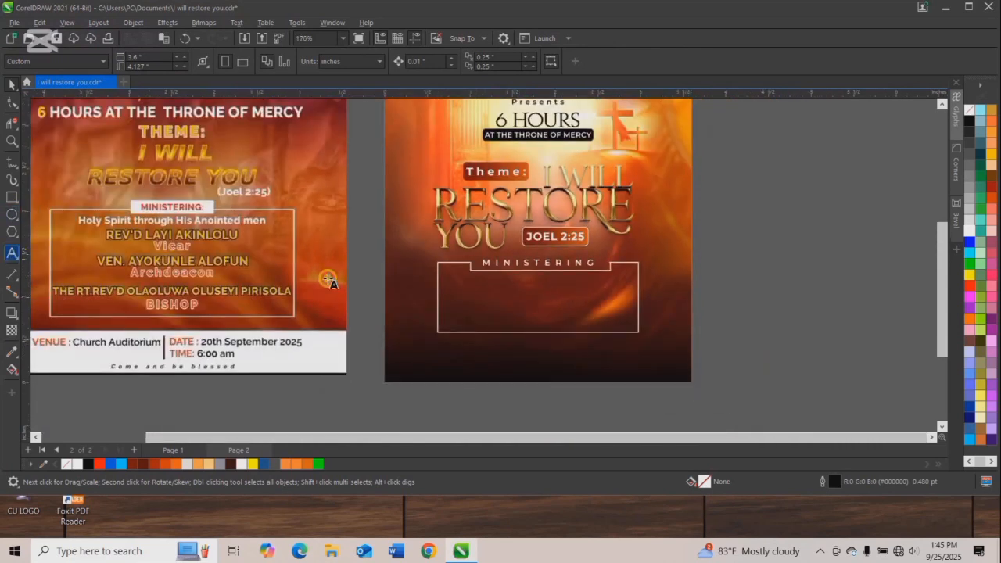
{"action": "left_click", "coordinate": [473, 301]}
{"action": "type", "text": "REV"}
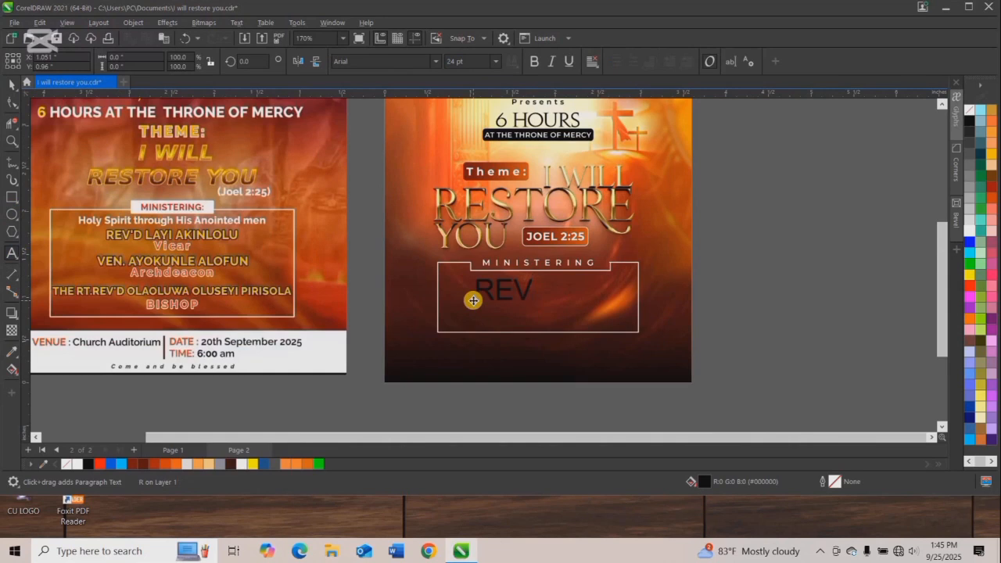
{"action": "type", "text": "'d"}
{"action": "key", "text": "BackSpace"}
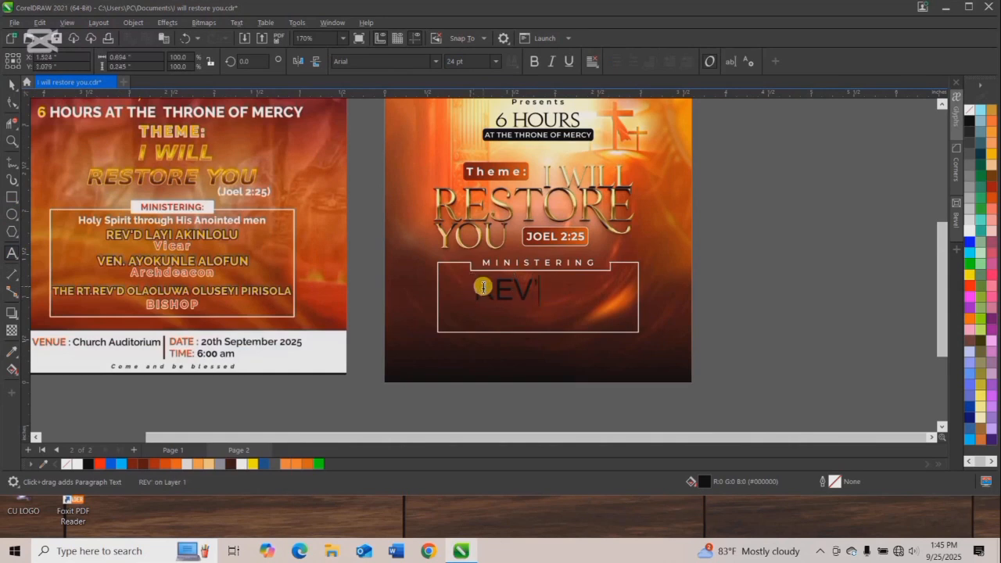
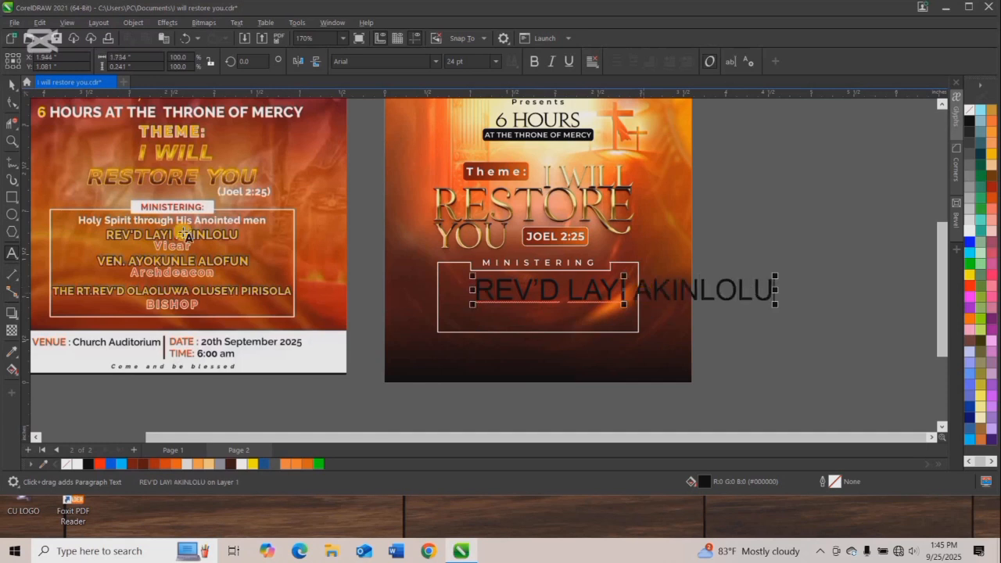
{"action": "left_click", "coordinate": [7, 82]}
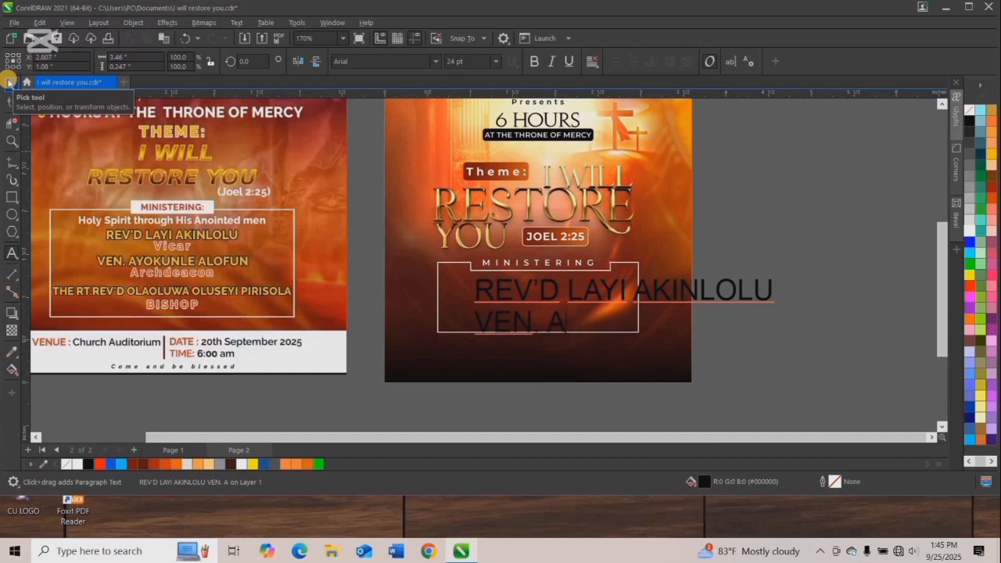
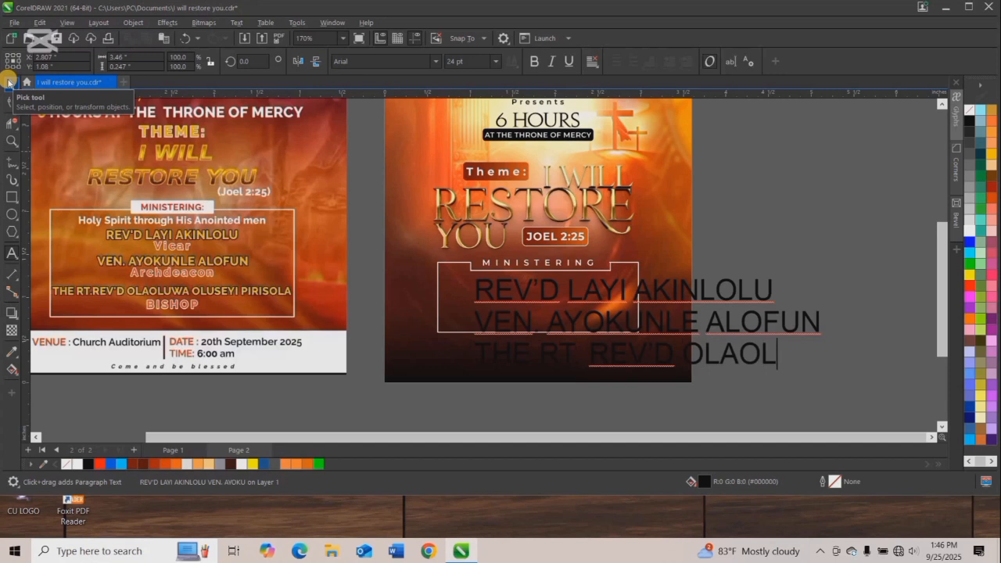
Finish the ministers text with the third minister's title and name, and center-align all three lines.
{"action": "key", "text": "BackSpace"}
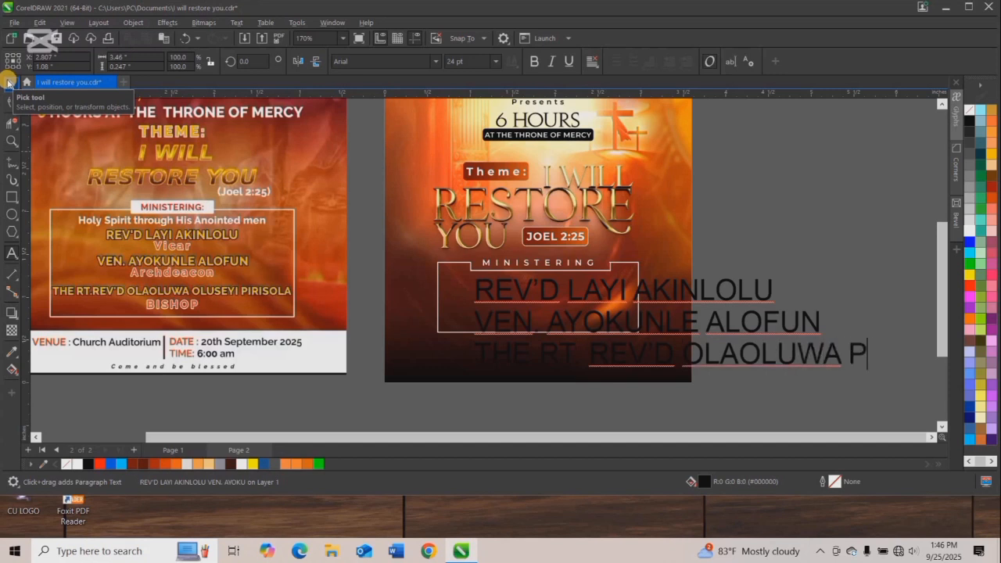
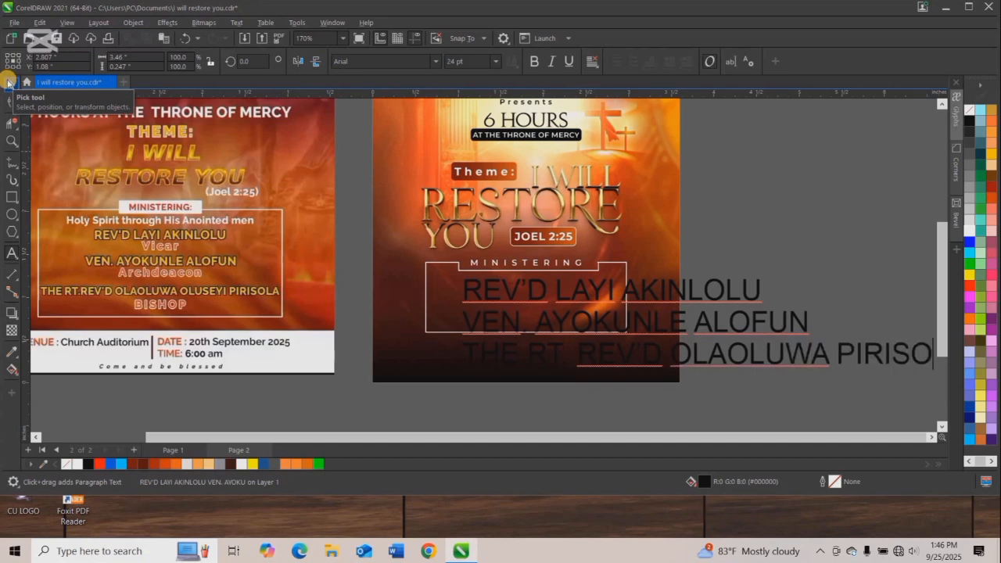
{"action": "key", "text": "ctrl+a"}
{"action": "key", "text": "ctrl+r"}
{"action": "left_click", "coordinate": [12, 83]}
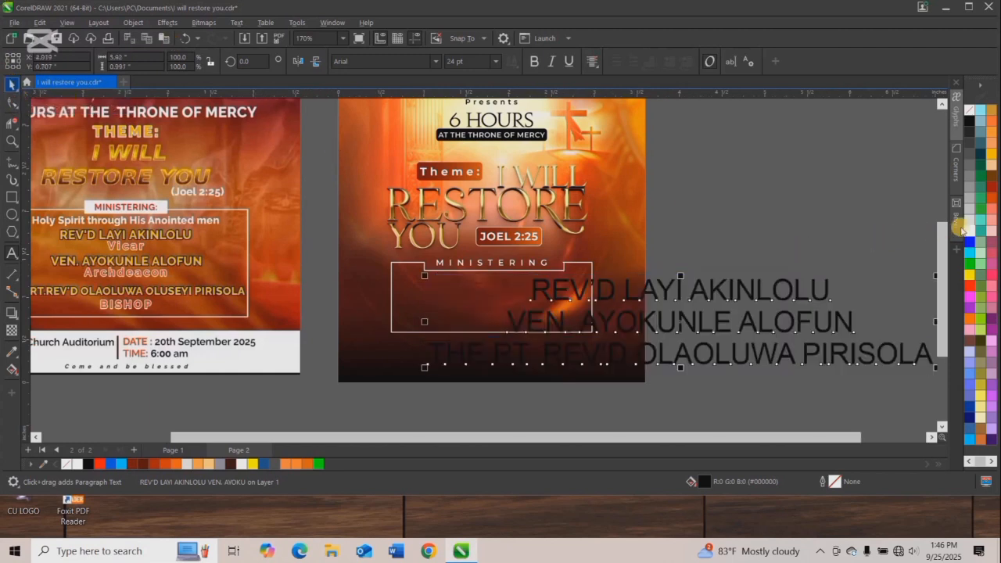
Color the ministers' names white, set their size to 6 pt and move them into the ministering box.
{"action": "left_click", "coordinate": [313, 399]}
{"action": "left_click", "coordinate": [537, 290]}
{"action": "left_click_drag", "start_coordinate": [537, 290], "coordinate": [453, 293]}
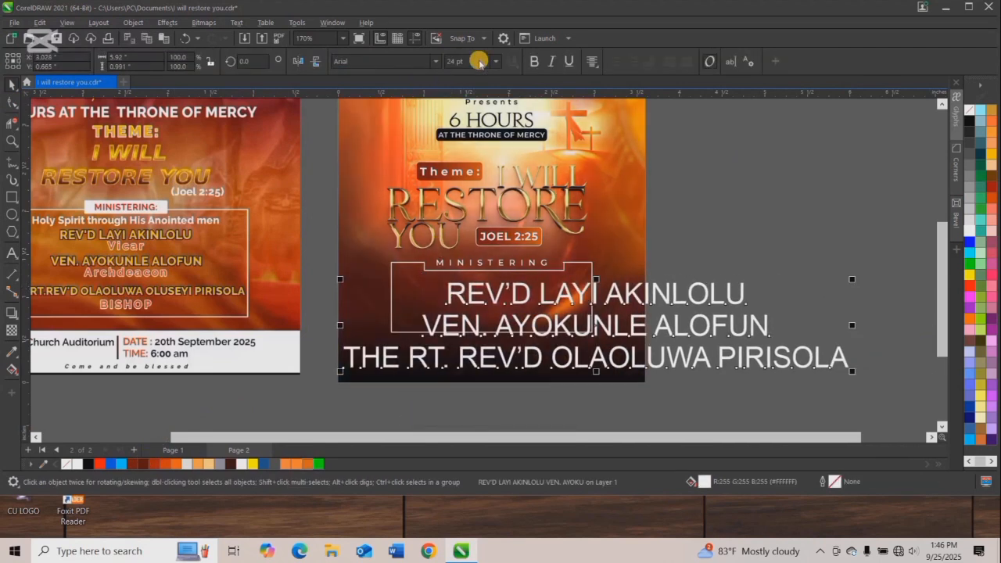
{"action": "left_click", "coordinate": [467, 63]}
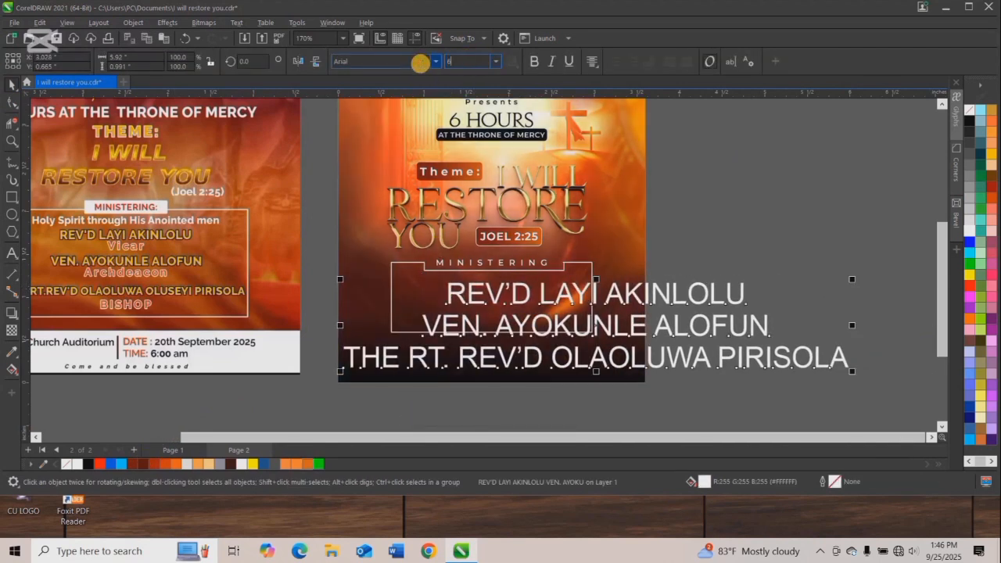
{"action": "key", "text": "Return"}
{"action": "left_click_drag", "start_coordinate": [575, 311], "coordinate": [471, 298]}
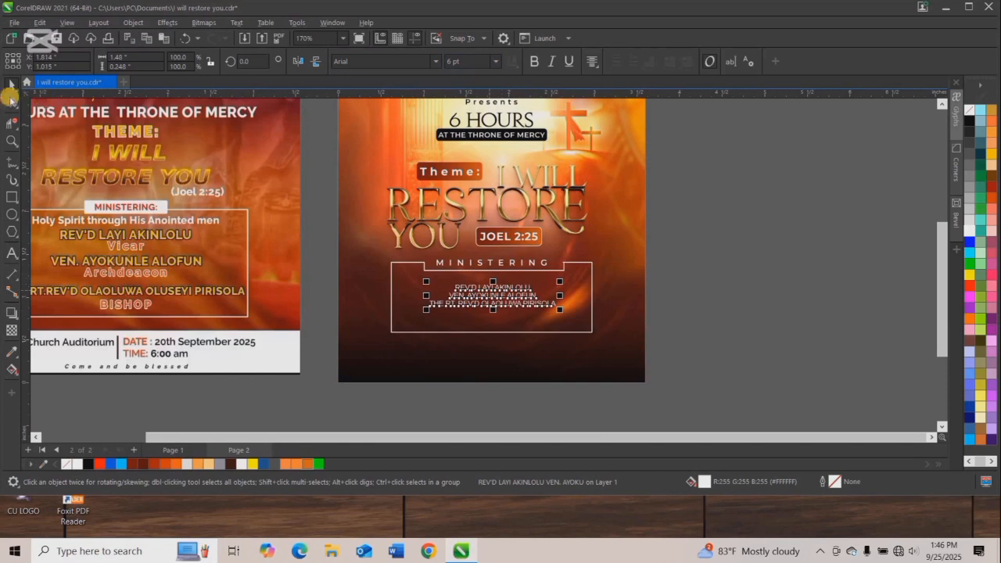
Widen the line spacing of the ministers' names, raise the text slightly and center it horizontally on the ministering box.
{"action": "left_click", "coordinate": [10, 102]}
{"action": "left_click_drag", "start_coordinate": [427, 314], "coordinate": [418, 333]}
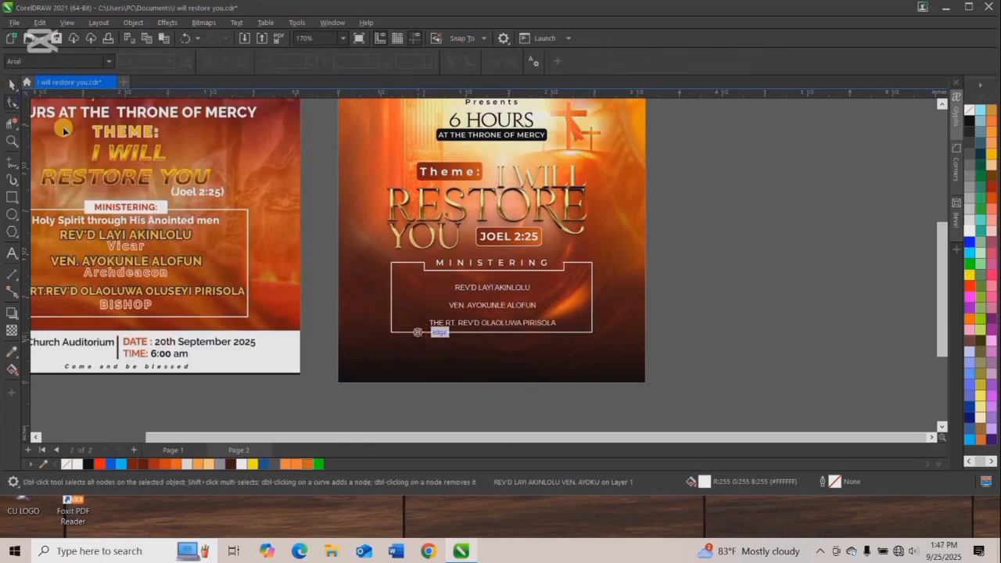
{"action": "left_click", "coordinate": [12, 85]}
{"action": "scroll", "coordinate": [485, 297], "scroll_direction": "up", "scroll_amount": 1}
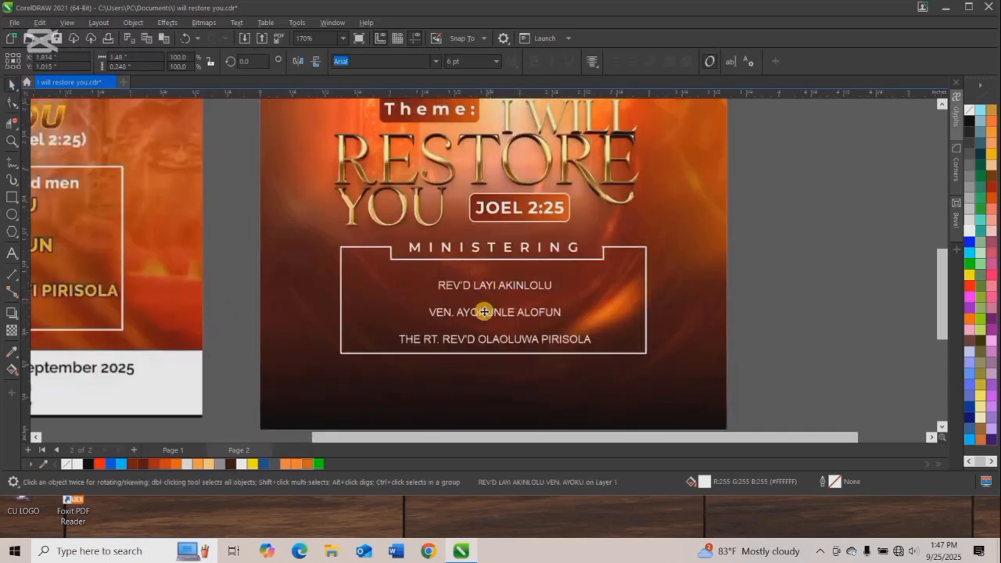
{"action": "left_click_drag", "start_coordinate": [484, 305], "coordinate": [484, 303]}
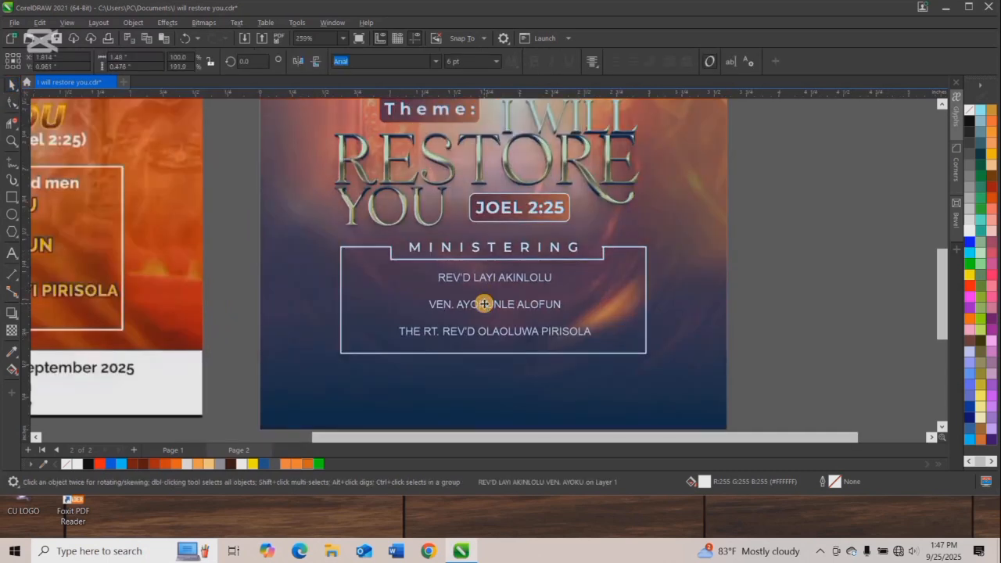
{"action": "left_click", "coordinate": [644, 258], "text": "shift"}
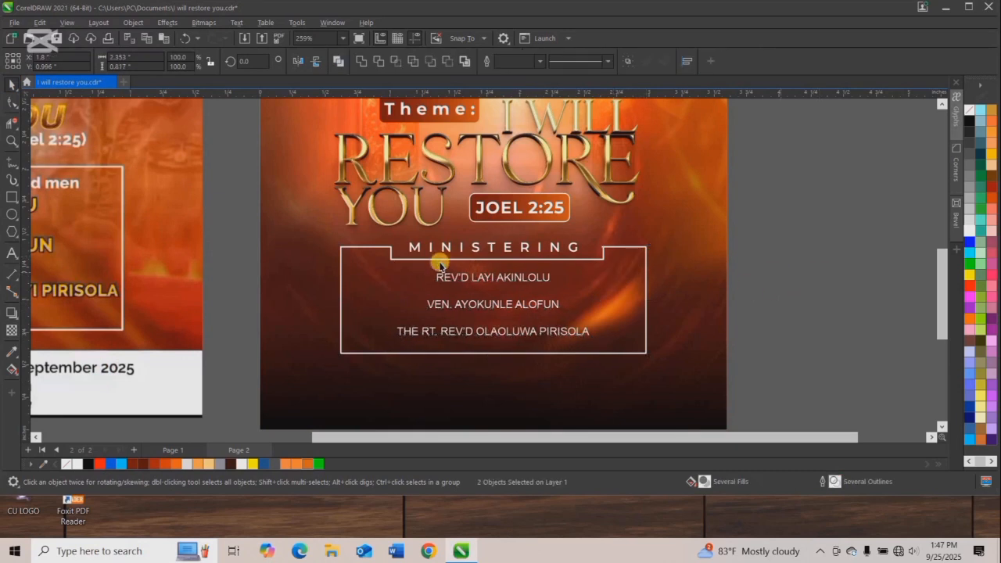
{"action": "key", "text": "Escape"}
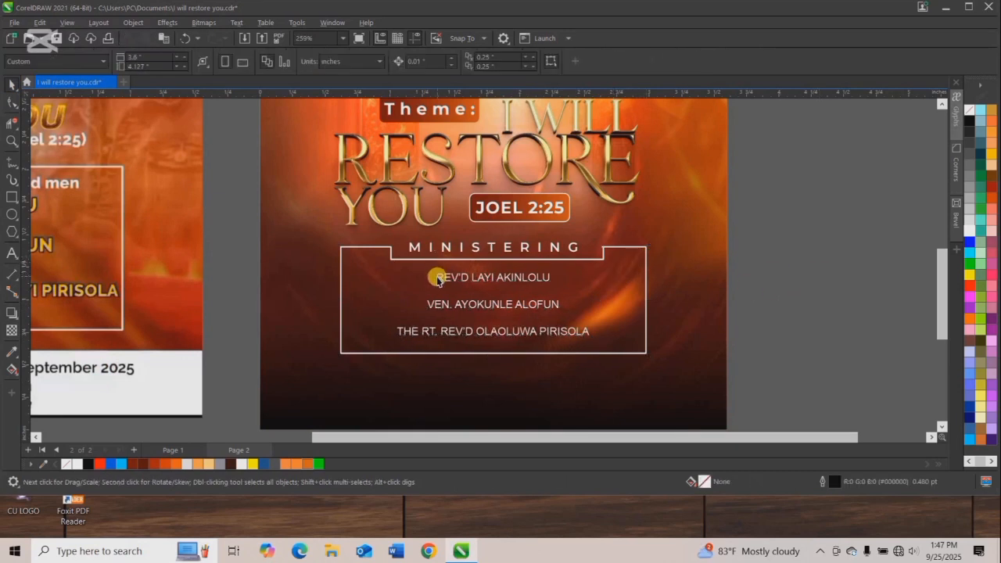
Add center-aligned text beside the flyer reading "VICAR", "ARCHDEACON" and "BISHOP" on separate lines.
{"action": "scroll", "coordinate": [438, 279], "scroll_direction": "down", "scroll_amount": 2}
{"action": "key", "text": "F8"}
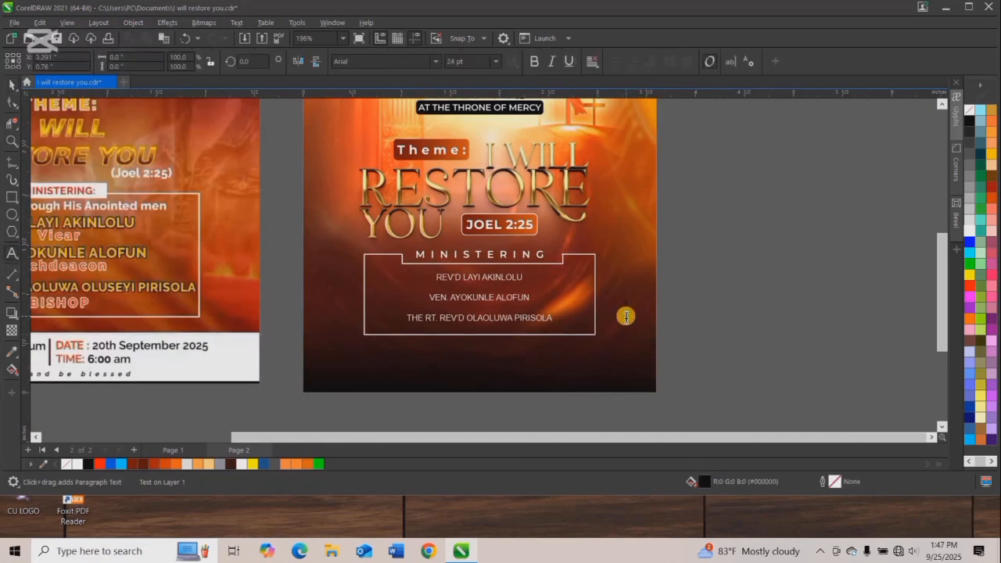
{"action": "left_click", "coordinate": [626, 316]}
{"action": "type", "text": "VICAR"}
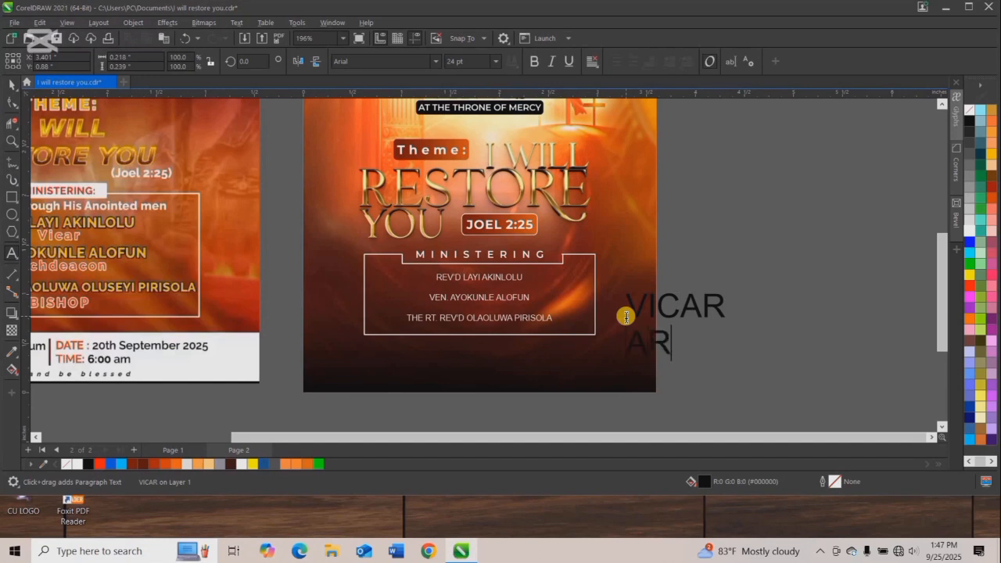
{"action": "type", "text": "ARCHDEACON"}
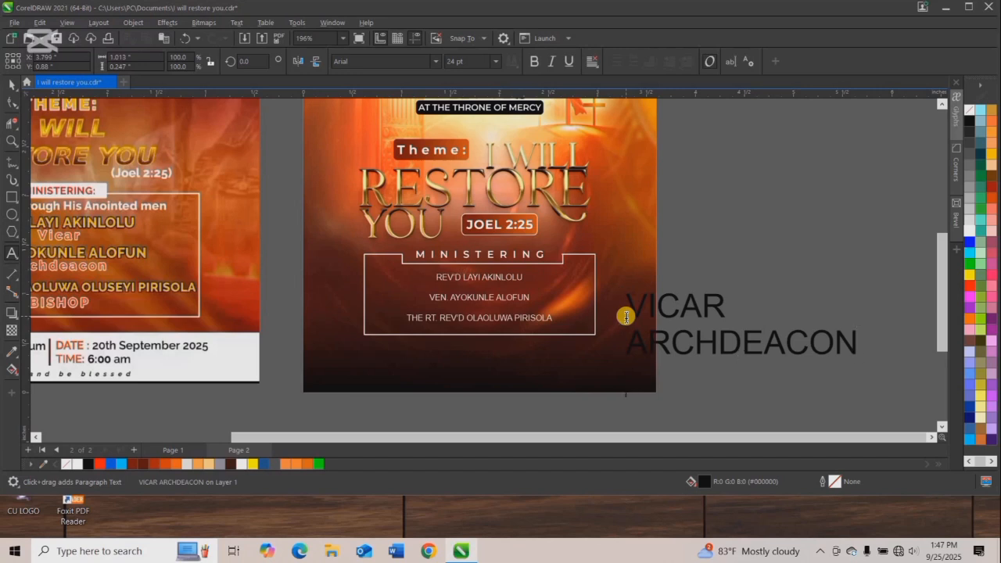
{"action": "type", "text": " BISHOP"}
{"action": "key", "text": "ctrl+a"}
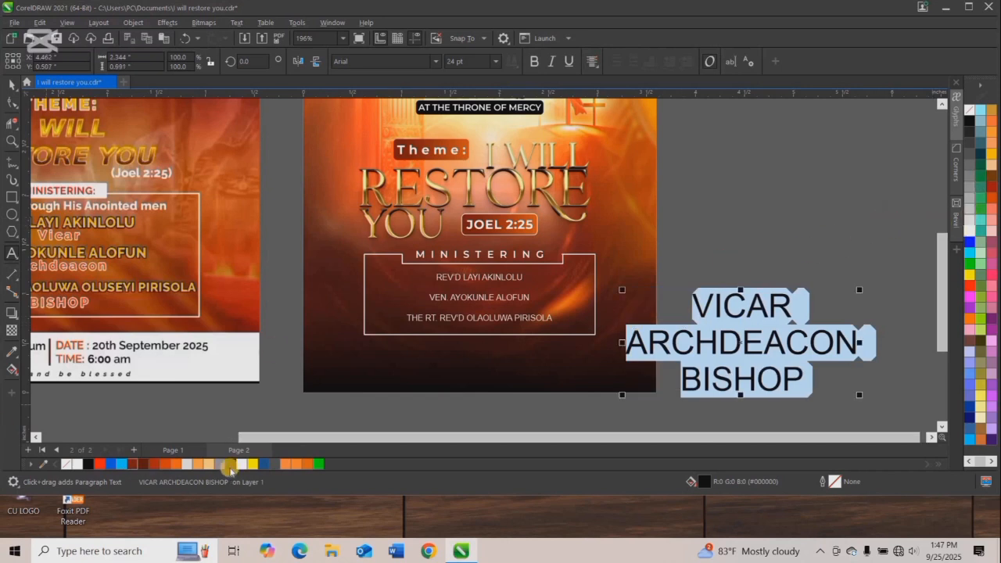
Color the three church positions yellow and set their font to Augustus.
{"action": "left_click", "coordinate": [253, 464]}
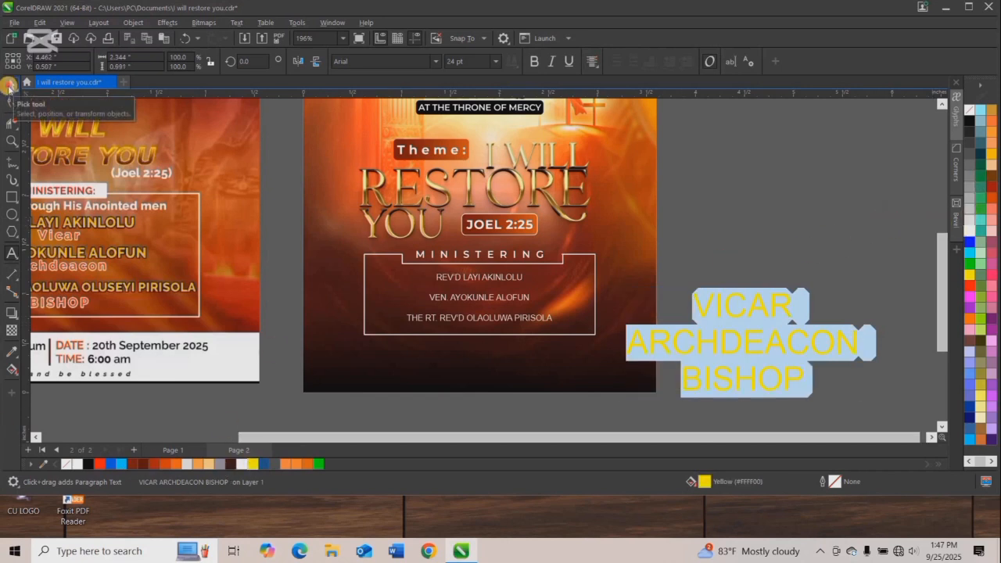
{"action": "left_click", "coordinate": [12, 84]}
{"action": "left_click", "coordinate": [364, 63]}
{"action": "type", "text": "a"}
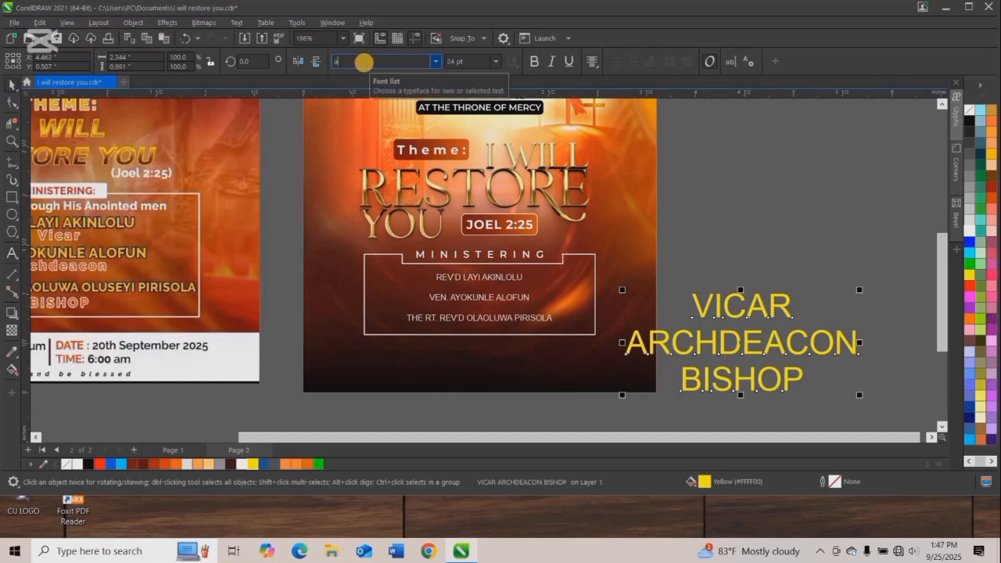
{"action": "key", "text": "Return"}
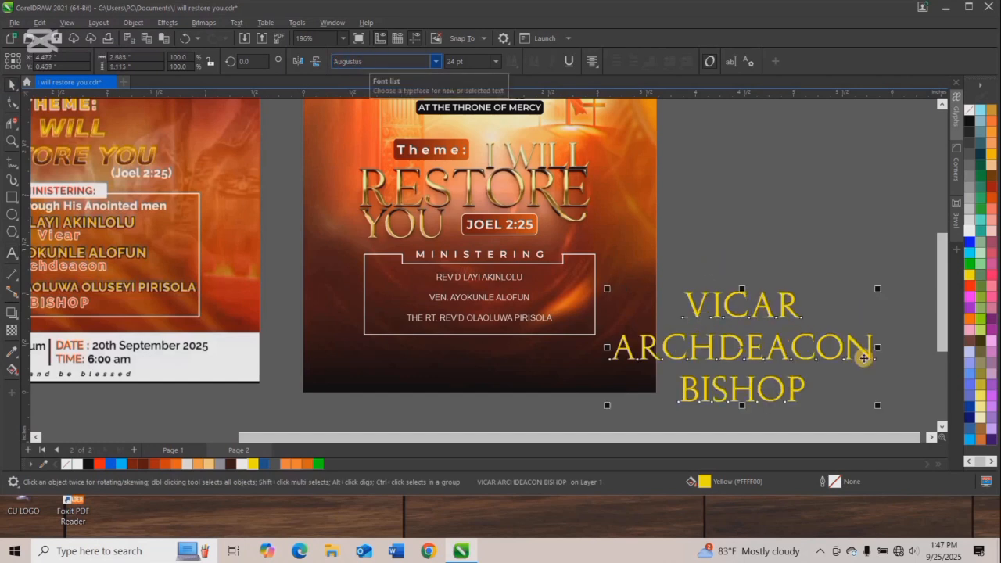
Shrink the church positions text to 4 pt and move it into the ministering box.
{"action": "left_click_drag", "start_coordinate": [877, 405], "coordinate": [673, 317]}
{"action": "left_click_drag", "start_coordinate": [549, 317], "coordinate": [547, 318]}
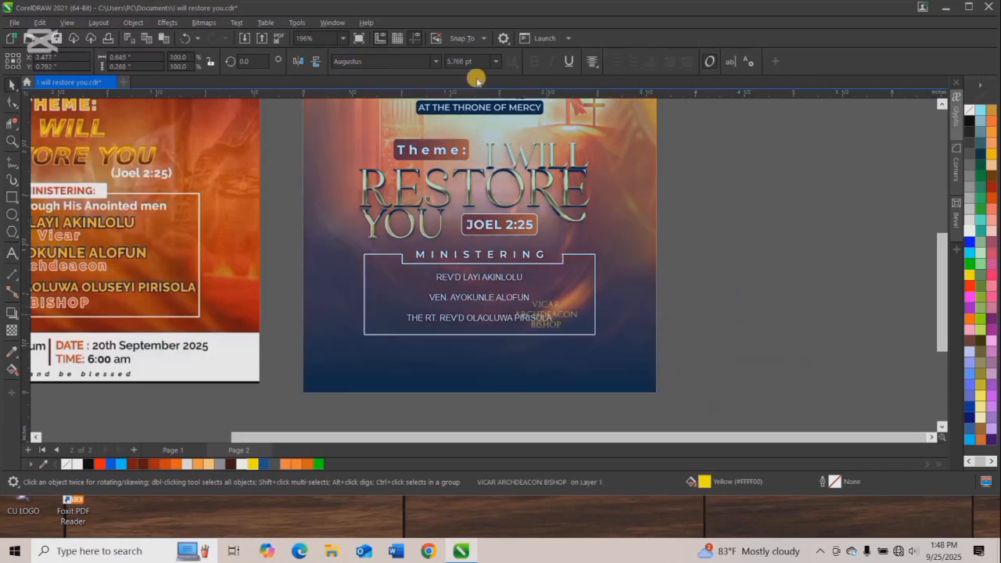
{"action": "left_click", "coordinate": [471, 62]}
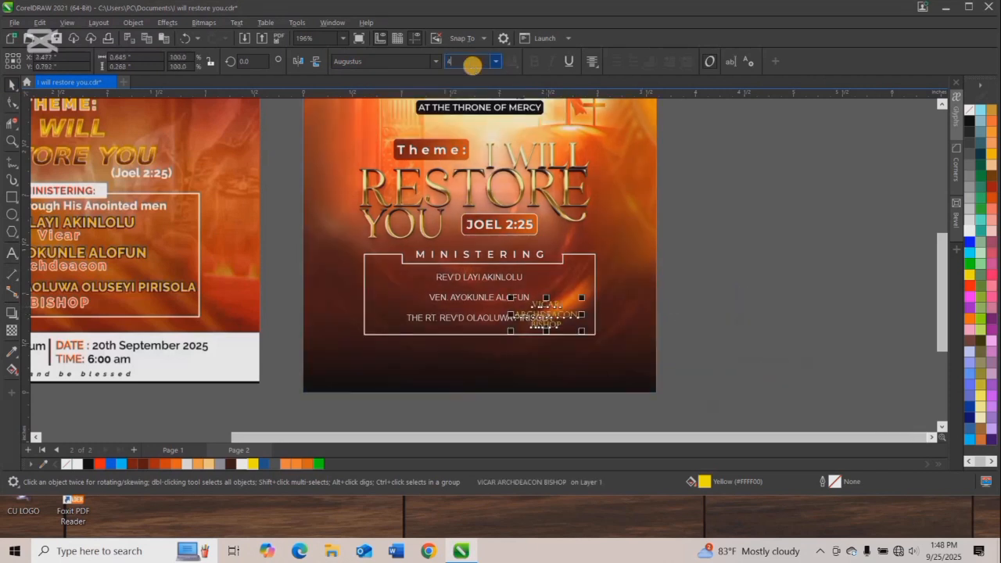
{"action": "type", "text": "4"}
{"action": "key", "text": "Return"}
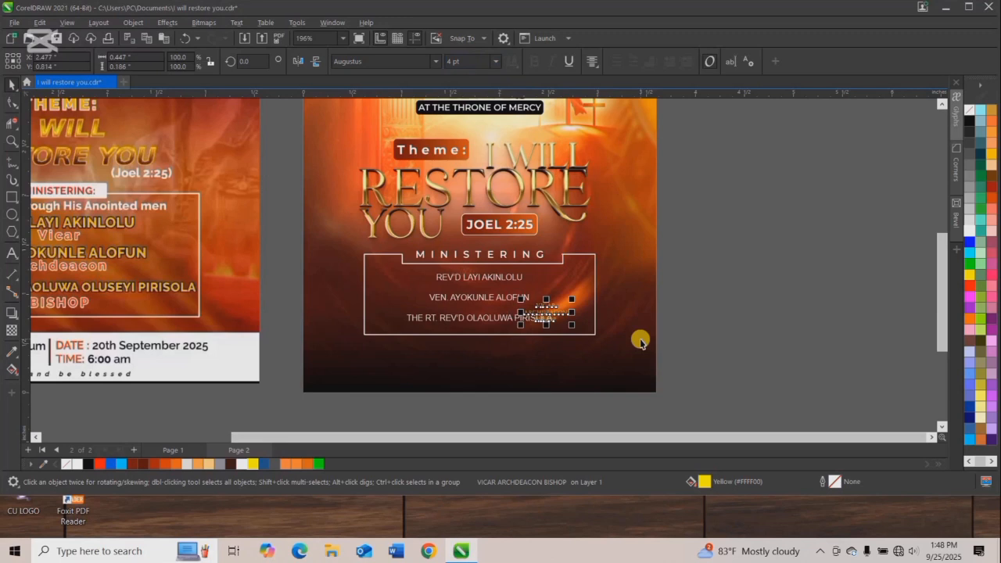
Break the positions text into separate lines and place each one directly below the matching minister's name.
{"action": "scroll", "coordinate": [547, 316], "scroll_direction": "up", "scroll_amount": 3}
{"action": "left_click", "coordinate": [555, 260]}
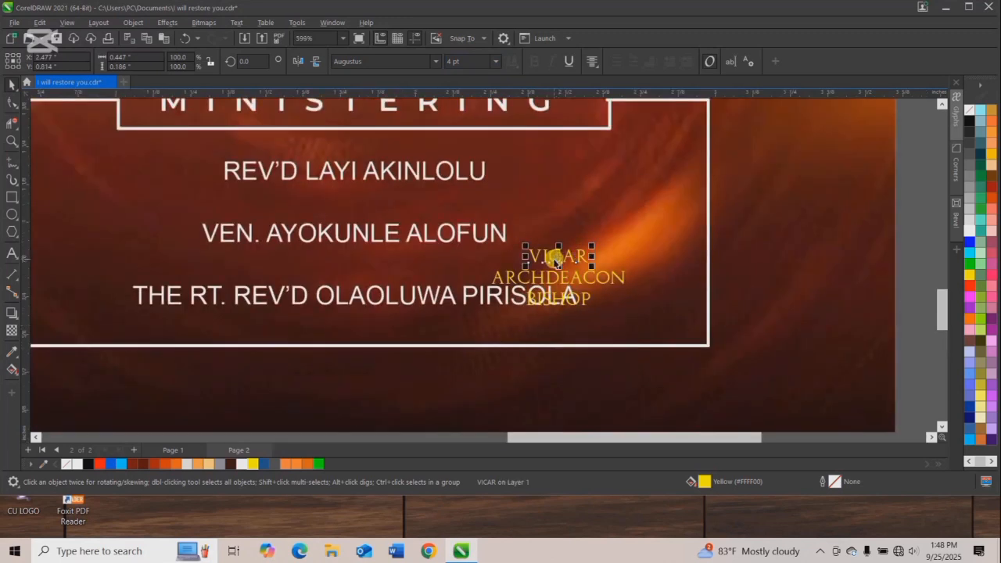
{"action": "left_click_drag", "start_coordinate": [557, 260], "coordinate": [366, 194]}
{"action": "left_click", "coordinate": [546, 284]}
{"action": "left_click_drag", "start_coordinate": [555, 278], "coordinate": [371, 255]}
{"action": "left_click", "coordinate": [565, 303]}
{"action": "left_click_drag", "start_coordinate": [557, 301], "coordinate": [338, 259]}
Center the three yellow position labels horizontally on the flyer background.
{"action": "scroll", "coordinate": [380, 315], "scroll_direction": "down", "scroll_amount": 5}
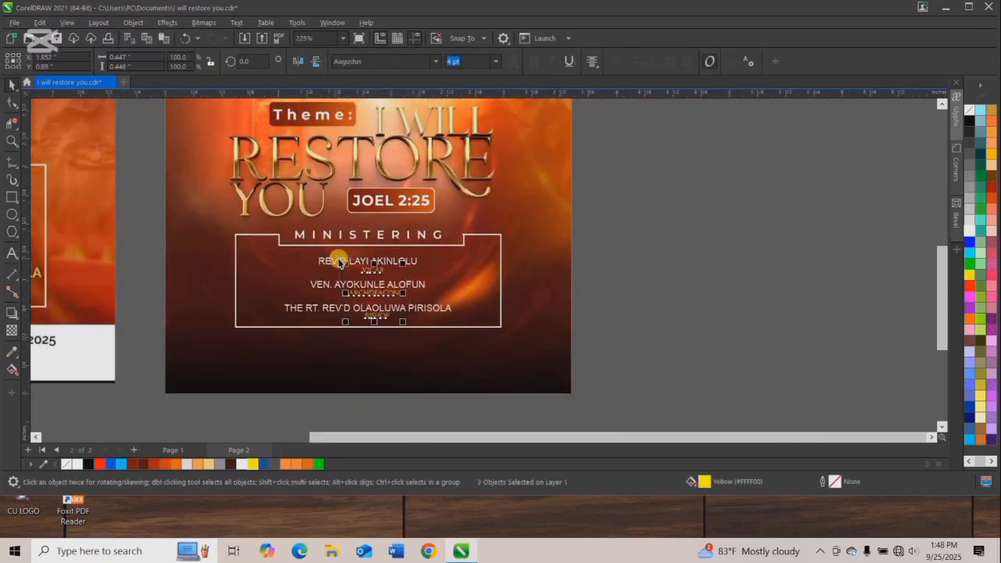
{"action": "left_click", "coordinate": [537, 289], "text": "shift"}
{"action": "key", "text": "c"}
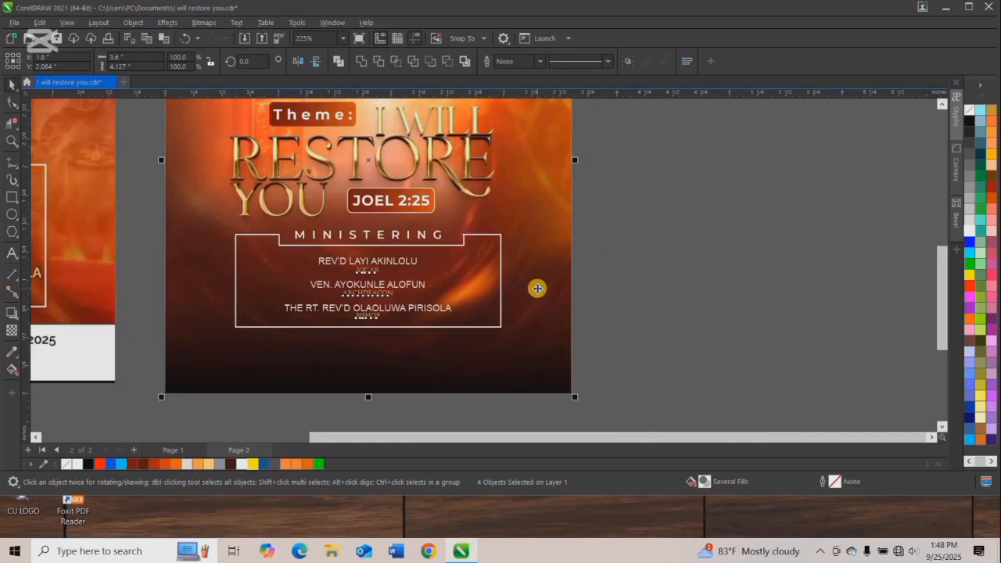
{"action": "left_click", "coordinate": [643, 273]}
Move the 3D theme title group slightly up, center it on the flyer and save the file.
{"action": "scroll", "coordinate": [478, 287], "scroll_direction": "down", "scroll_amount": 2}
{"action": "scroll", "coordinate": [458, 274], "scroll_direction": "down", "scroll_amount": 1}
{"action": "scroll", "coordinate": [454, 276], "scroll_direction": "up", "scroll_amount": 1}
{"action": "scroll", "coordinate": [453, 269], "scroll_direction": "down", "scroll_amount": 1}
{"action": "scroll", "coordinate": [426, 181], "scroll_direction": "up", "scroll_amount": 2}
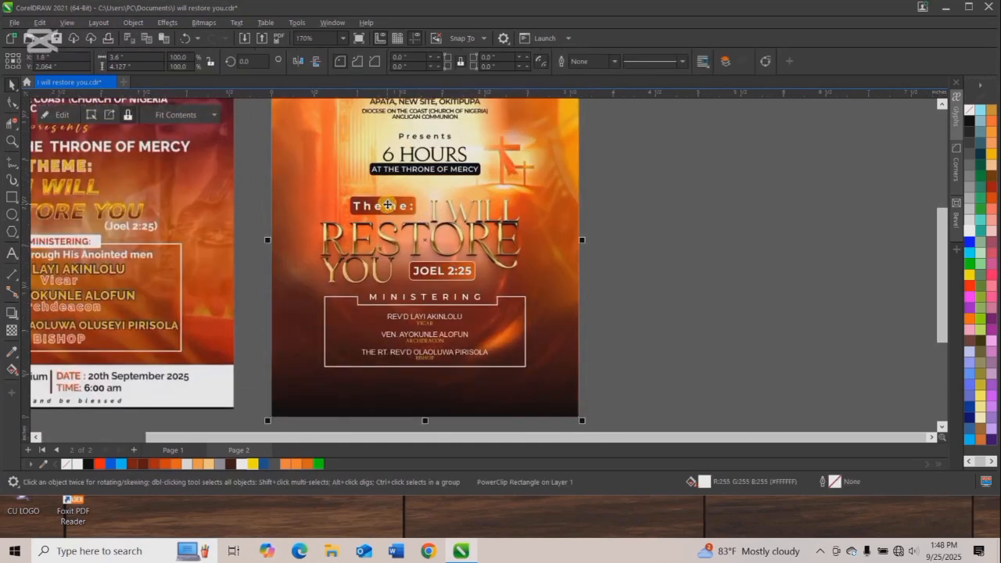
{"action": "left_click", "coordinate": [388, 207], "text": "ctrl"}
{"action": "left_click_drag", "start_coordinate": [427, 245], "coordinate": [430, 236]}
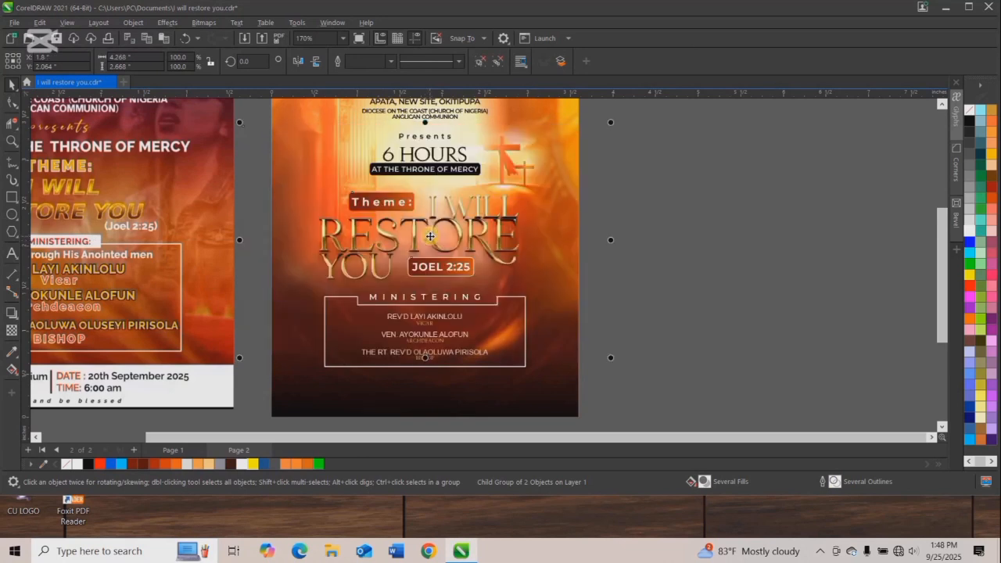
{"action": "scroll", "coordinate": [430, 237], "scroll_direction": "down", "scroll_amount": 1}
{"action": "left_click", "coordinate": [636, 233]}
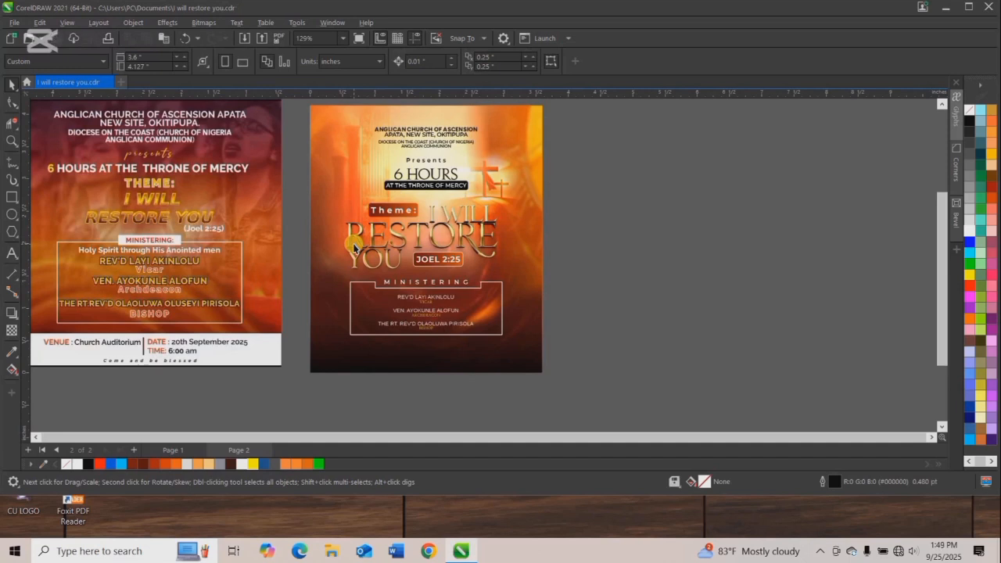
Draw a rectangle about 2.93 by 0.28 in below the ministering box, filled orange #DB6010 with no outline.
{"action": "left_click", "coordinate": [405, 348]}
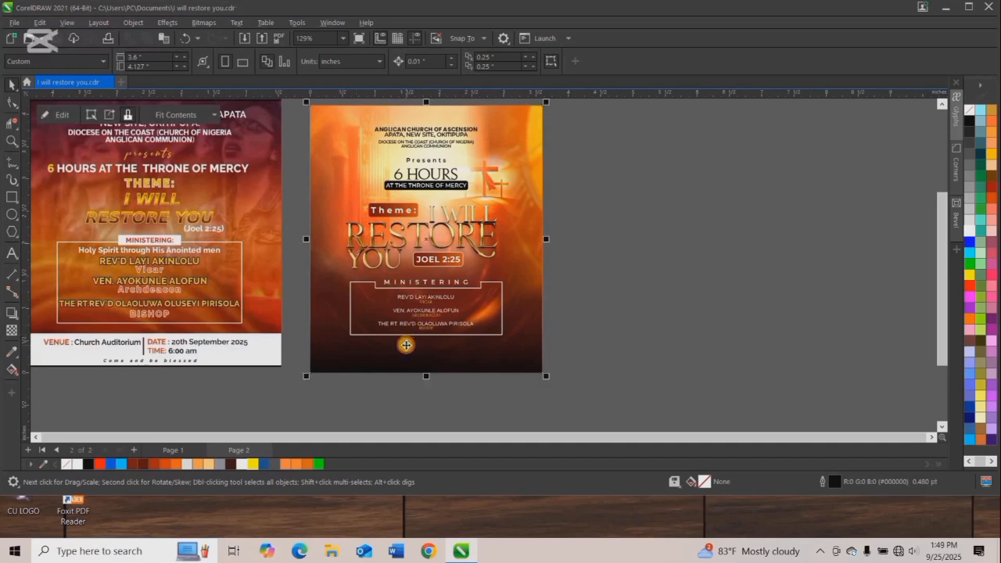
{"action": "mouse_move", "coordinate": [328, 342]}
{"action": "left_mouse_down"}
{"action": "mouse_move", "coordinate": [532, 357]}
{"action": "mouse_move", "coordinate": [517, 360]}
{"action": "left_mouse_up"}
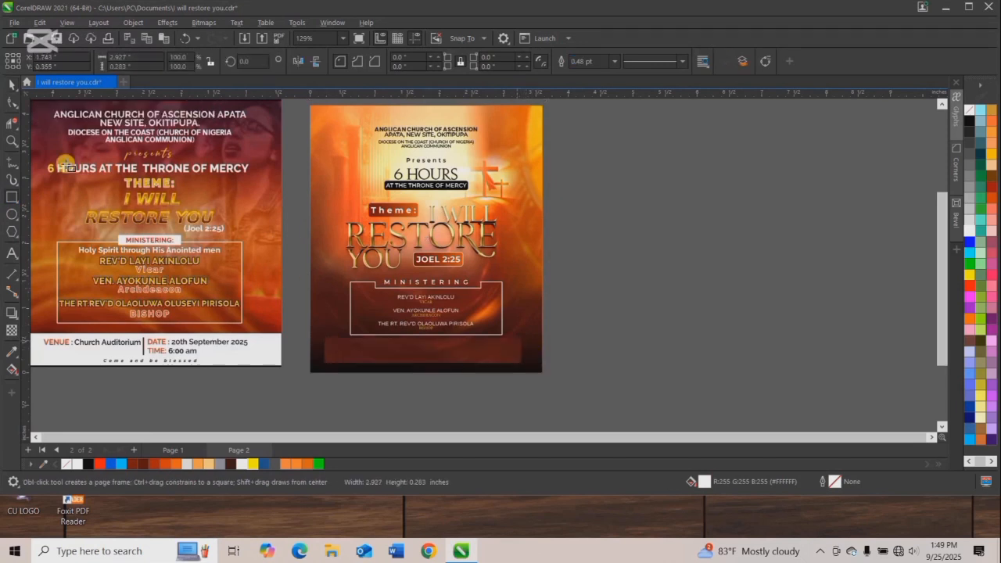
{"action": "left_click", "coordinate": [311, 463]}
{"action": "right_click", "coordinate": [970, 110]}
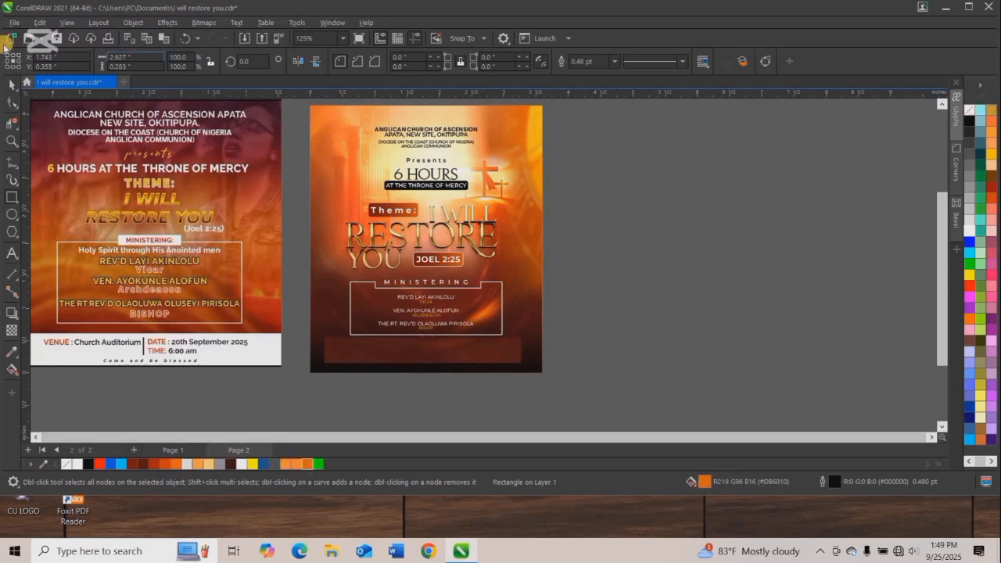
{"action": "left_click", "coordinate": [14, 86]}
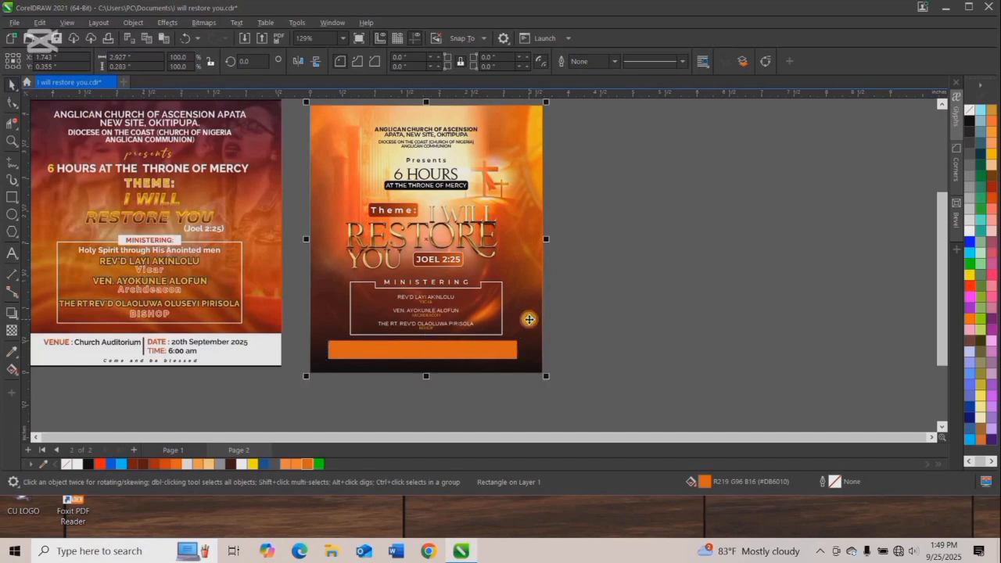
Center the orange bar horizontally on the flyer background.
{"action": "left_click", "coordinate": [520, 322], "text": "shift"}
{"action": "key", "text": "c"}
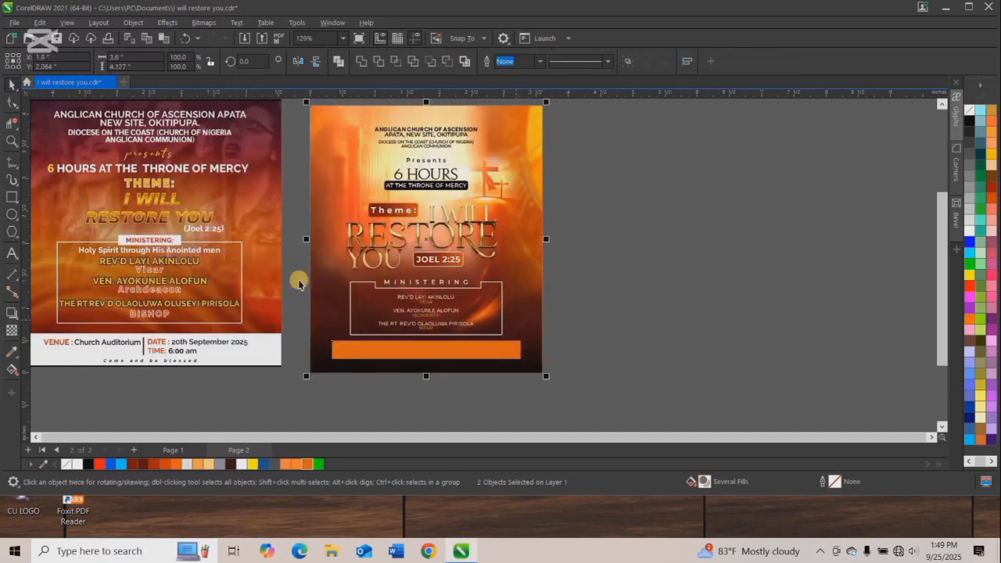
{"action": "left_click", "coordinate": [300, 283]}
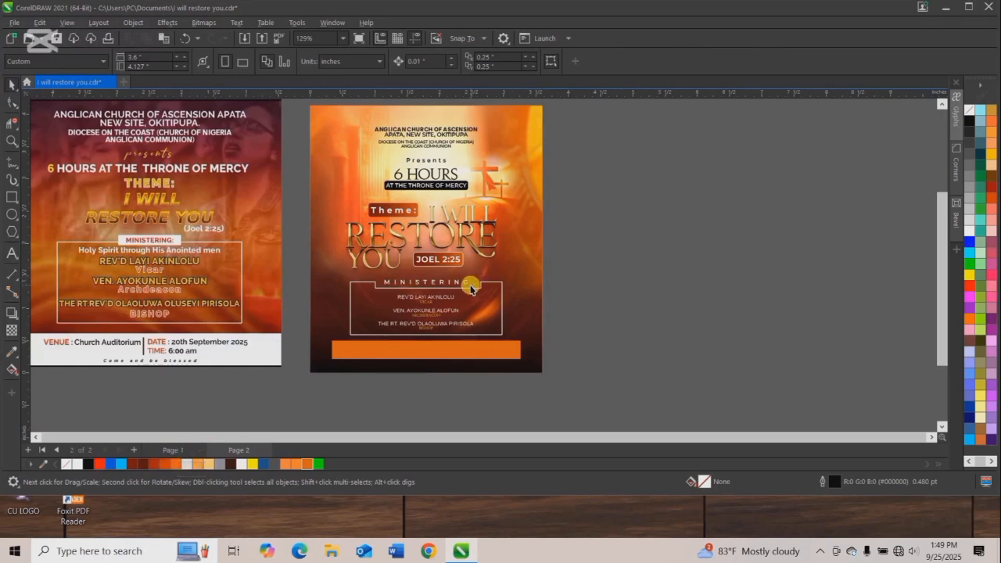
Group the church name, diocese and "Presents" lines and nudge them up about 0.04 in.
{"action": "left_click", "coordinate": [419, 139]}
{"action": "left_click_drag", "start_coordinate": [298, 116], "coordinate": [513, 166]}
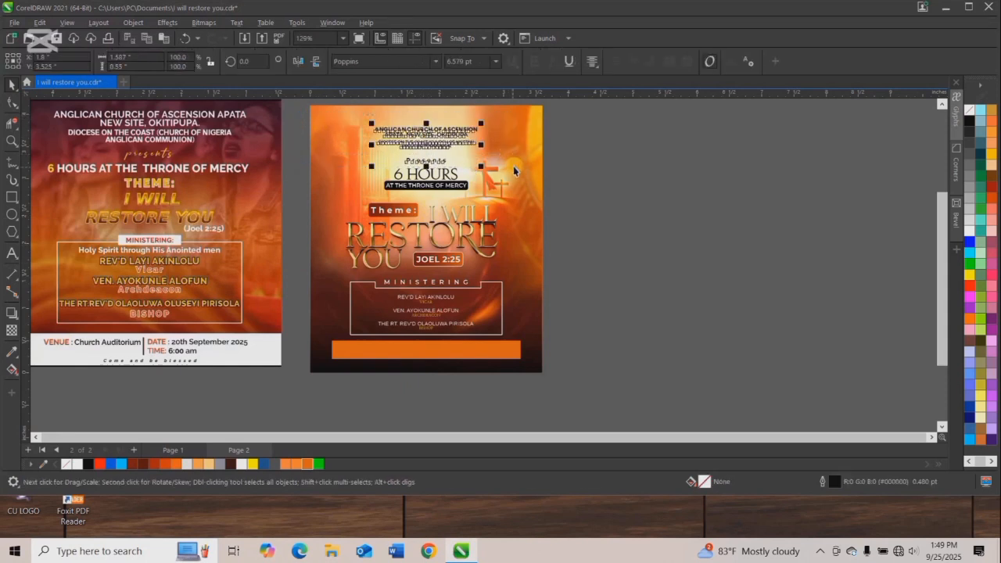
{"action": "key", "text": "Up"}
{"action": "key", "text": "Up"}
{"action": "key", "text": "Up"}
{"action": "key", "text": "Up"}
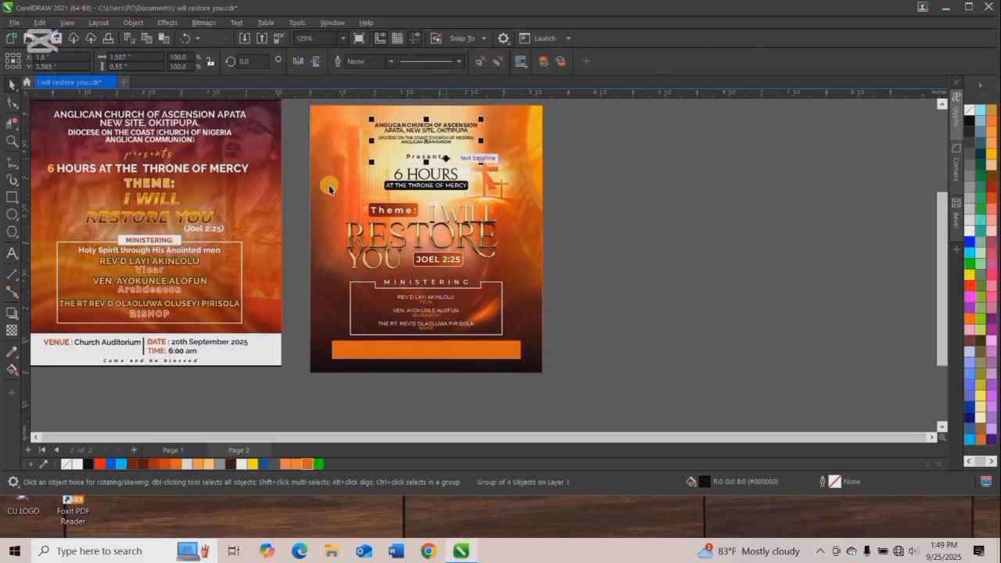
Shift the "6 HOURS AT THE THRONE OF MERCY" group slightly upward, closer to the "Presents" line.
{"action": "left_click", "coordinate": [281, 182]}
{"action": "left_click", "coordinate": [304, 155]}
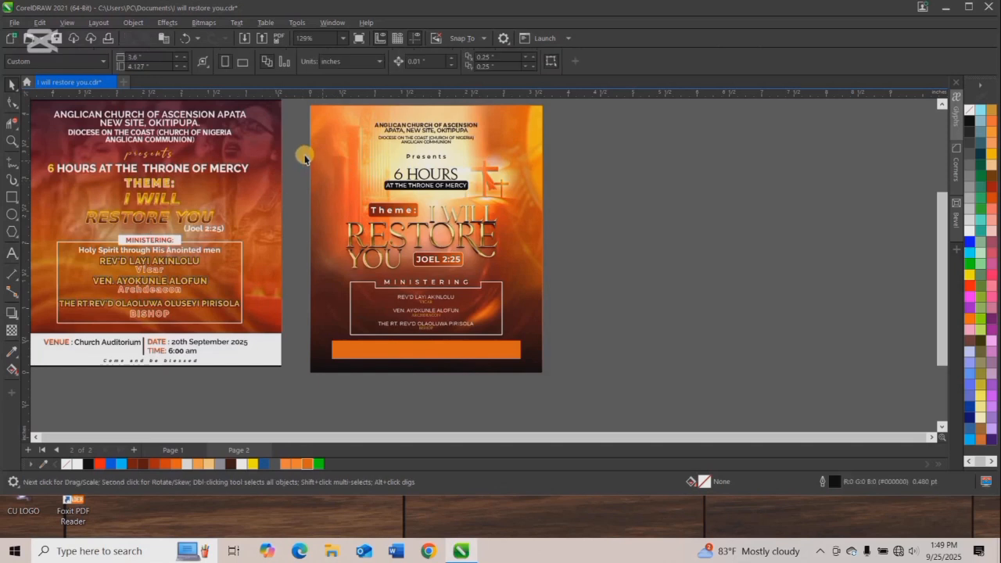
{"action": "left_click", "coordinate": [436, 179]}
{"action": "left_click_drag", "start_coordinate": [436, 181], "coordinate": [435, 179]}
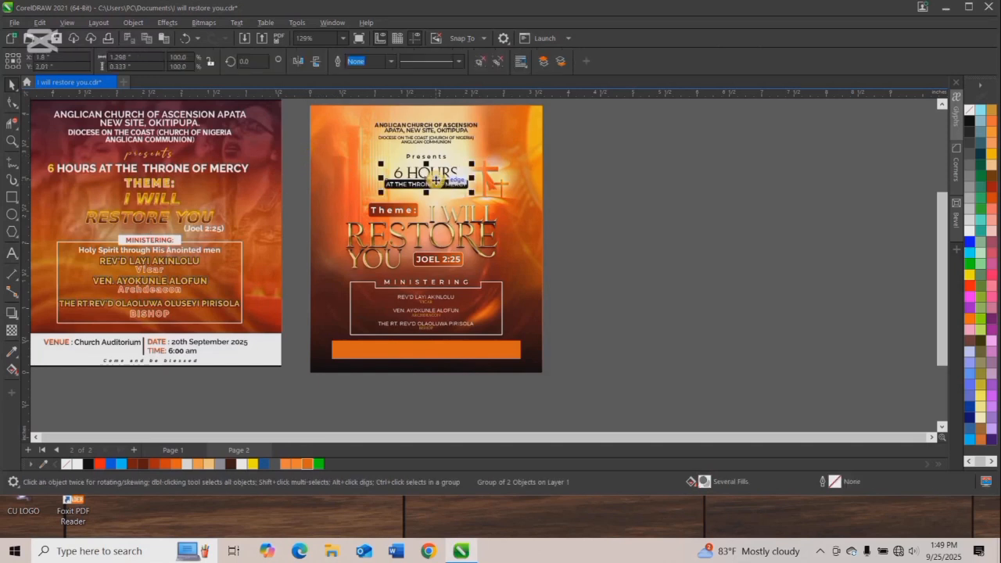
{"action": "left_click", "coordinate": [444, 248]}
{"action": "left_click", "coordinate": [444, 247]}
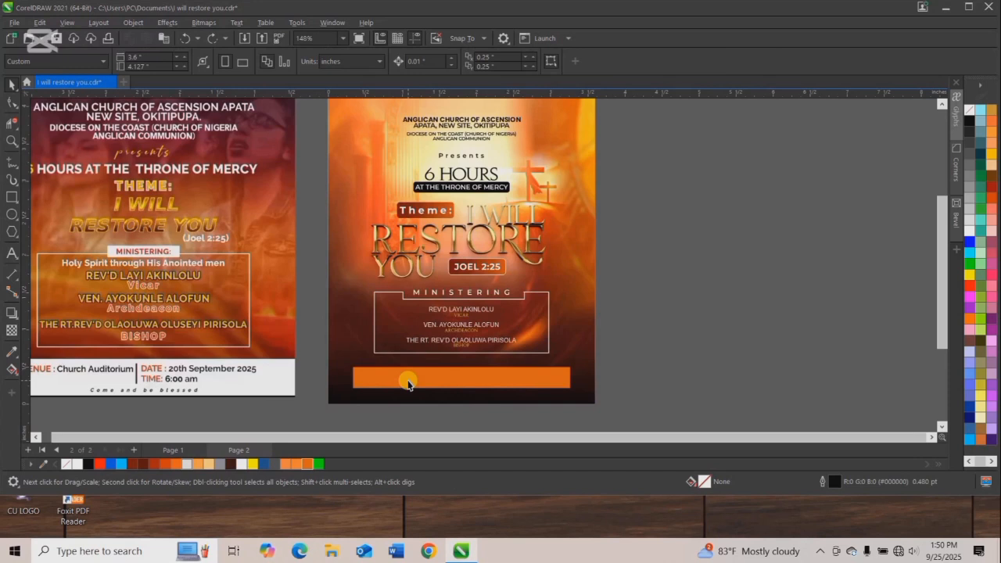
{"action": "left_click", "coordinate": [407, 383]}
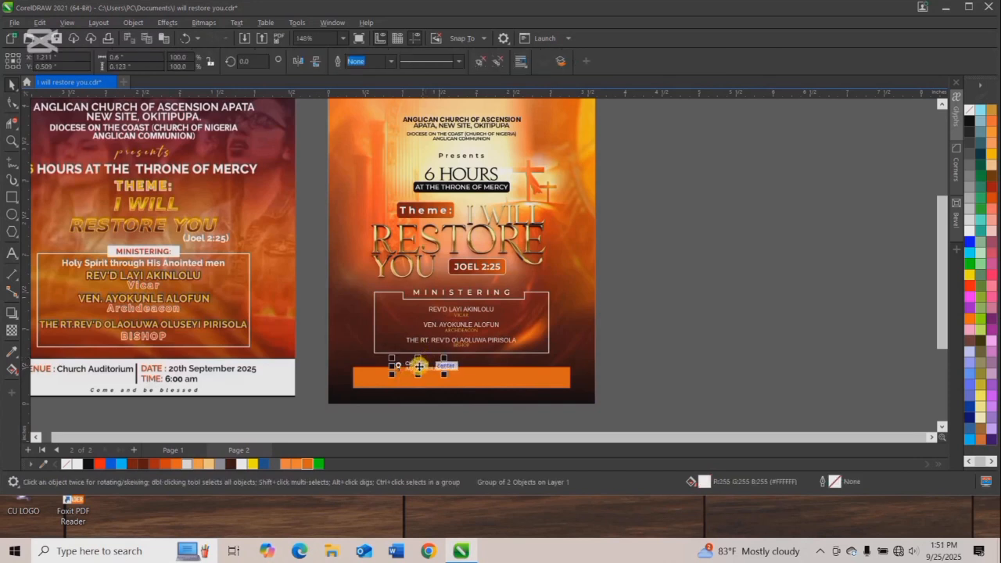
Move the location icon with its "CHURCH AUDITORIUM" text onto the orange bar and place two copies of it along the bar.
{"action": "left_click_drag", "start_coordinate": [411, 376], "coordinate": [458, 377]}
{"action": "right_click", "coordinate": [392, 377]}
{"action": "left_click_drag", "start_coordinate": [392, 377], "coordinate": [392, 377]}
{"action": "left_click_drag", "start_coordinate": [392, 378], "coordinate": [523, 377]}
{"action": "right_click", "coordinate": [523, 378]}
{"action": "key", "text": "Escape"}
{"action": "scroll", "coordinate": [447, 392], "scroll_direction": "down", "scroll_amount": 4}
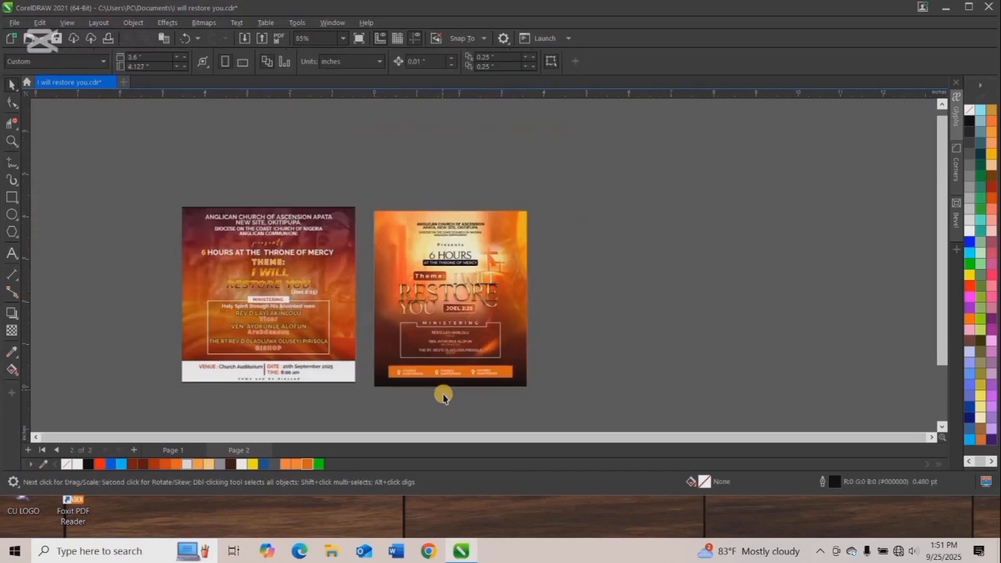
Center the three "CHURCH AUDITORIUM" entries as one group horizontally on the orange bar.
{"action": "scroll", "coordinate": [444, 393], "scroll_direction": "up", "scroll_amount": 3}
{"action": "left_click_drag", "start_coordinate": [354, 350], "coordinate": [543, 383]}
{"action": "left_click_drag", "start_coordinate": [330, 341], "coordinate": [396, 351]}
{"action": "left_click", "coordinate": [660, 353]}
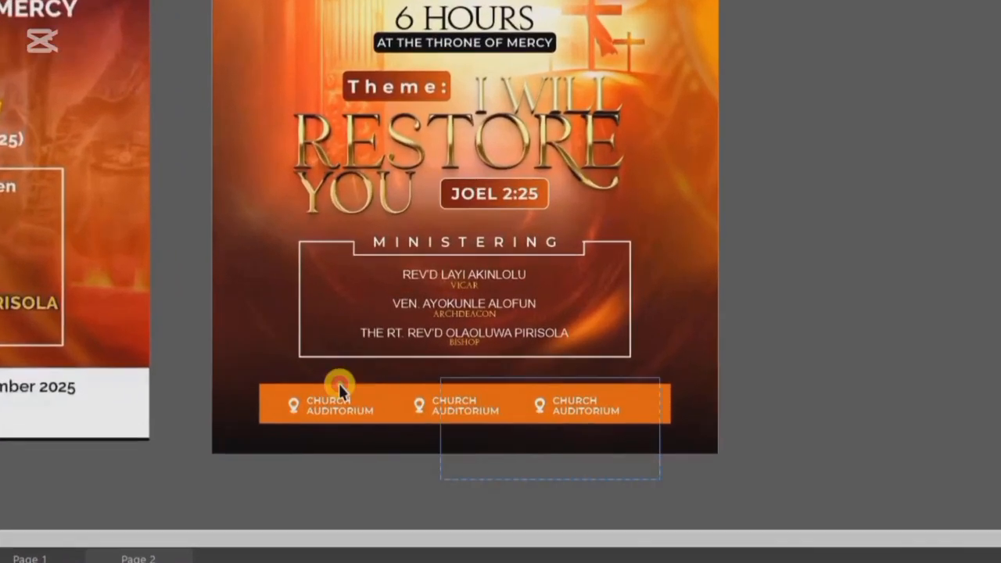
{"action": "left_click_drag", "start_coordinate": [338, 381], "coordinate": [275, 395]}
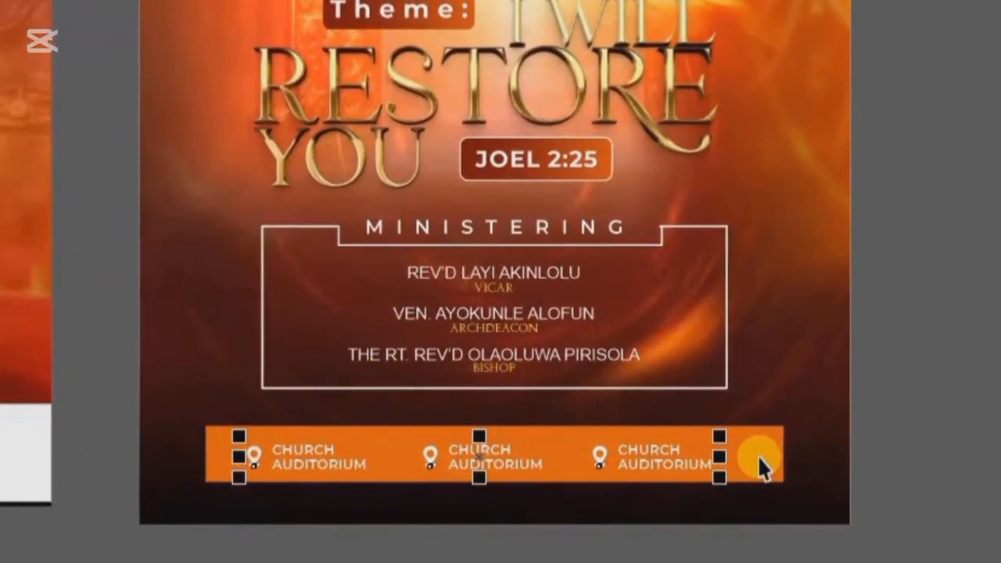
{"action": "left_click", "coordinate": [758, 457], "text": "shift"}
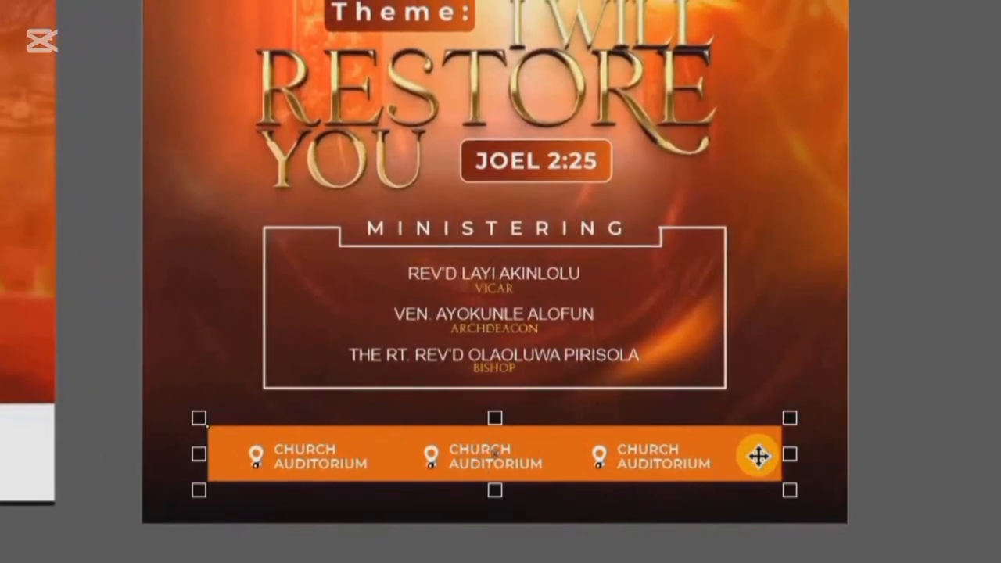
{"action": "key", "text": "c"}
{"action": "left_click", "coordinate": [638, 418]}
{"action": "left_click", "coordinate": [585, 445]}
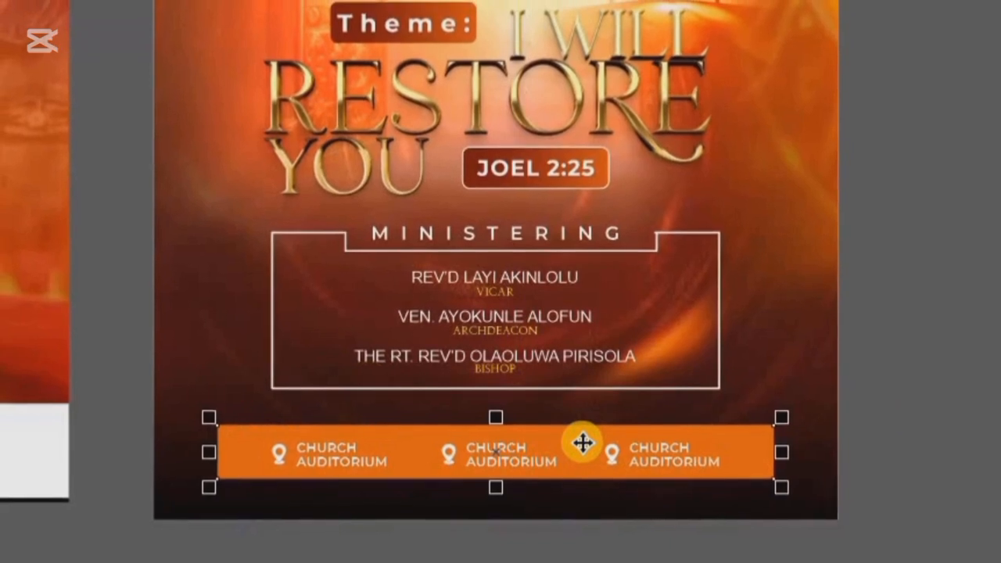
{"action": "left_click", "coordinate": [675, 440]}
{"action": "left_click", "coordinate": [635, 447]}
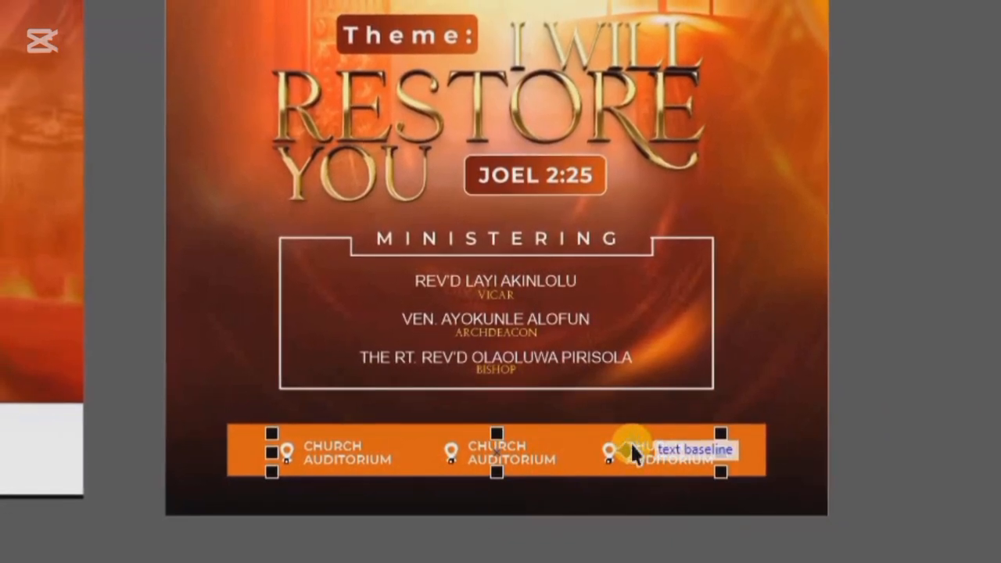
{"action": "left_click", "coordinate": [917, 436]}
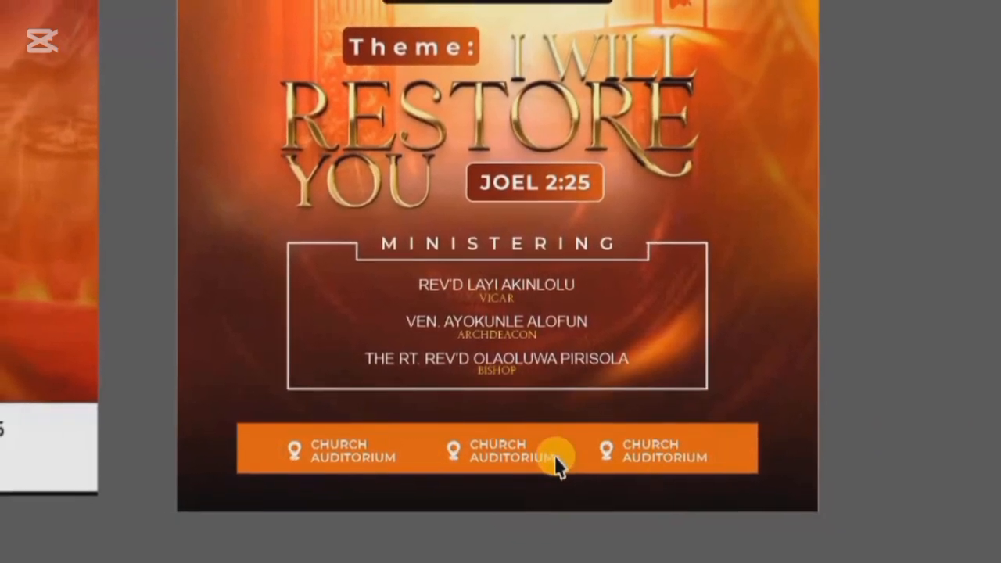
Ungroup the second and third entries on the orange bar and delete their location icons.
{"action": "left_click", "coordinate": [491, 445]}
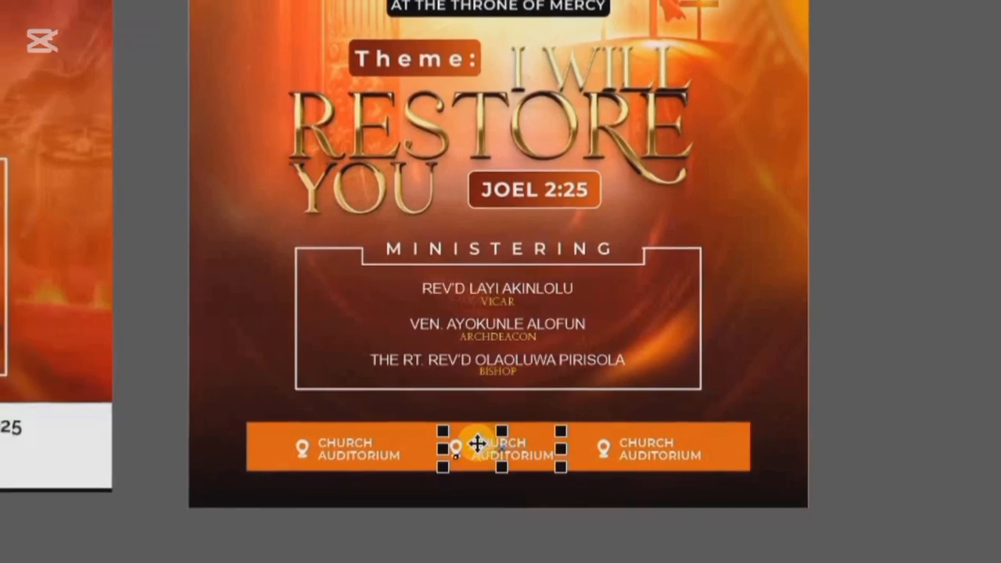
{"action": "key", "text": "ctrl+u"}
{"action": "left_click", "coordinate": [667, 444]}
{"action": "key", "text": "ctrl+u"}
{"action": "left_click", "coordinate": [894, 401]}
{"action": "left_click", "coordinate": [609, 455]}
{"action": "left_click_drag", "start_coordinate": [609, 455], "coordinate": [467, 453]}
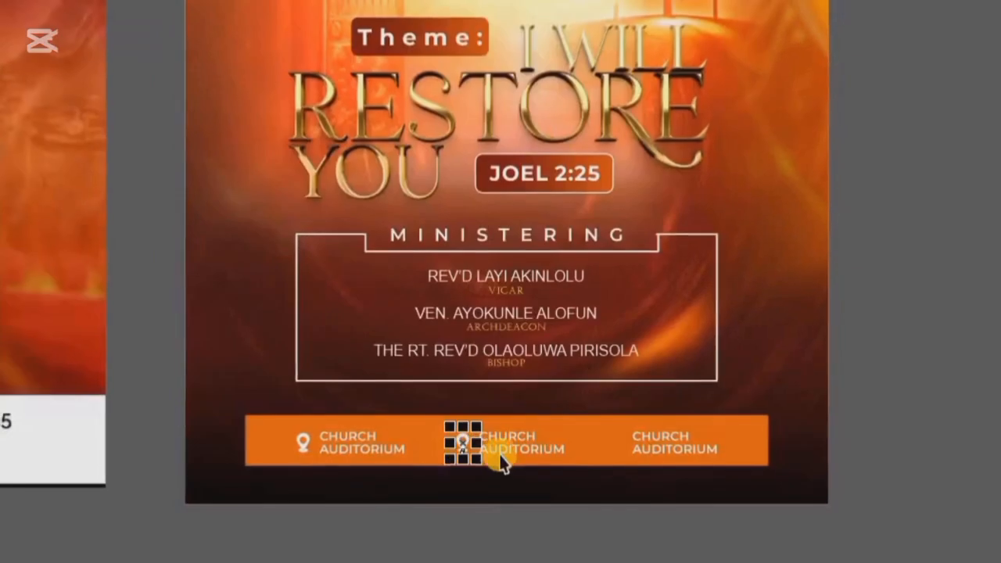
{"action": "key", "text": "Delete"}
Replace the middle entry's text with "20TH SEPT., 2025" on two lines.
{"action": "key", "text": "F8"}
{"action": "left_click", "coordinate": [509, 438]}
{"action": "key", "text": "ctrl+a"}
{"action": "type", "text": "20"}
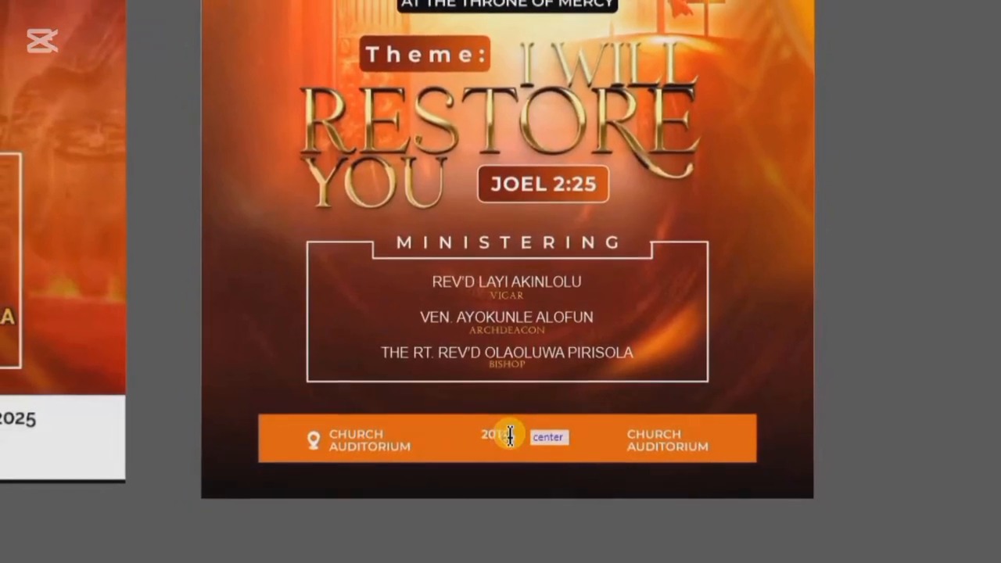
{"action": "type", "text": "25 SEPT"}
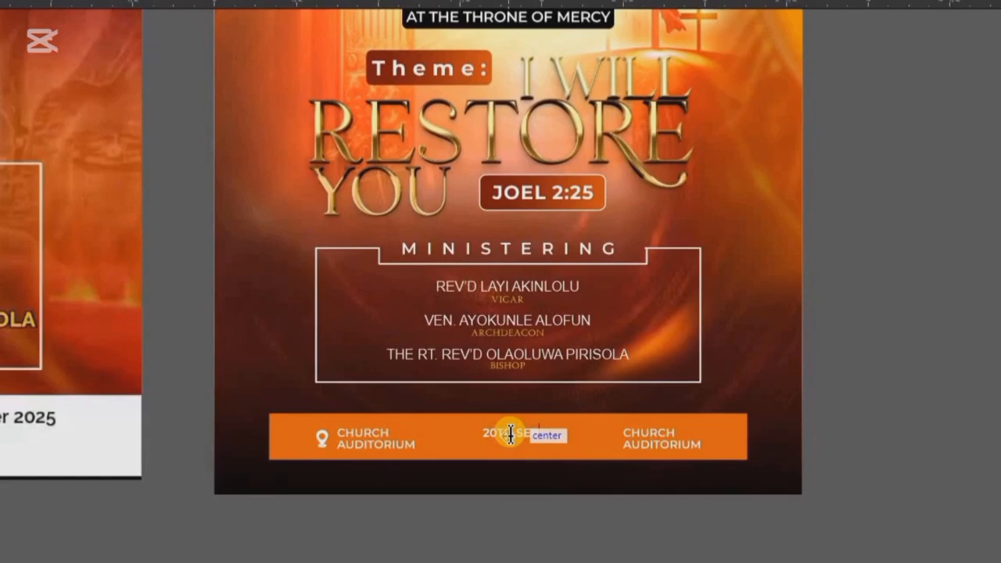
{"action": "key", "text": "Return"}
{"action": "type", "text": "2025"}
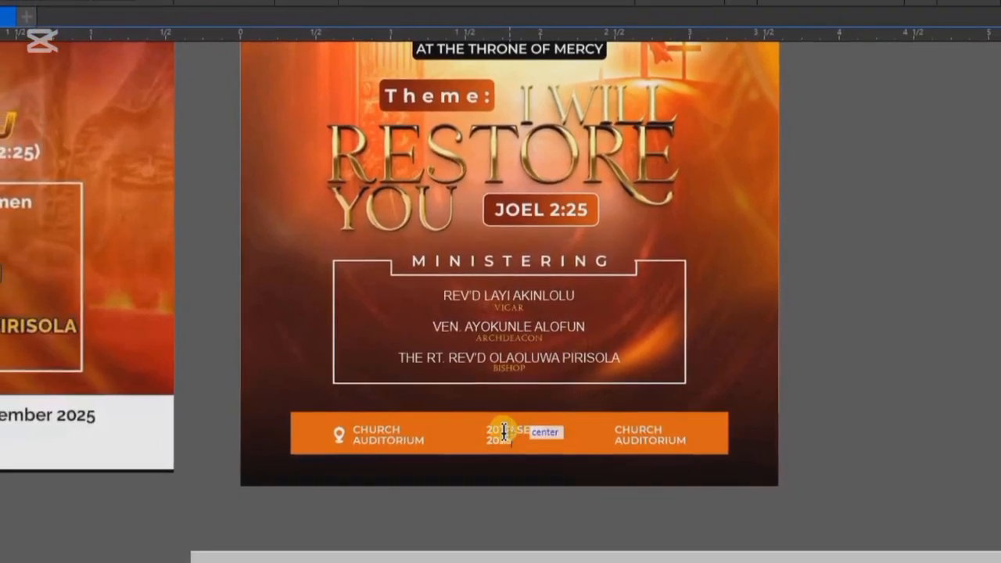
Replace the third entry's text with "6:00 AM" on two lines.
{"action": "left_click", "coordinate": [645, 431]}
{"action": "key", "text": "ctrl+a"}
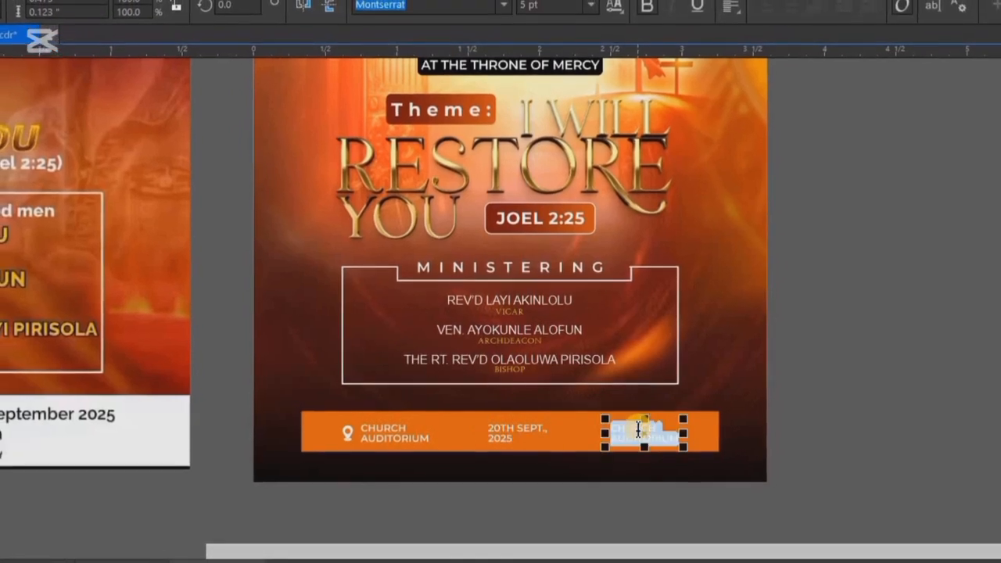
{"action": "key", "text": "BackSpace"}
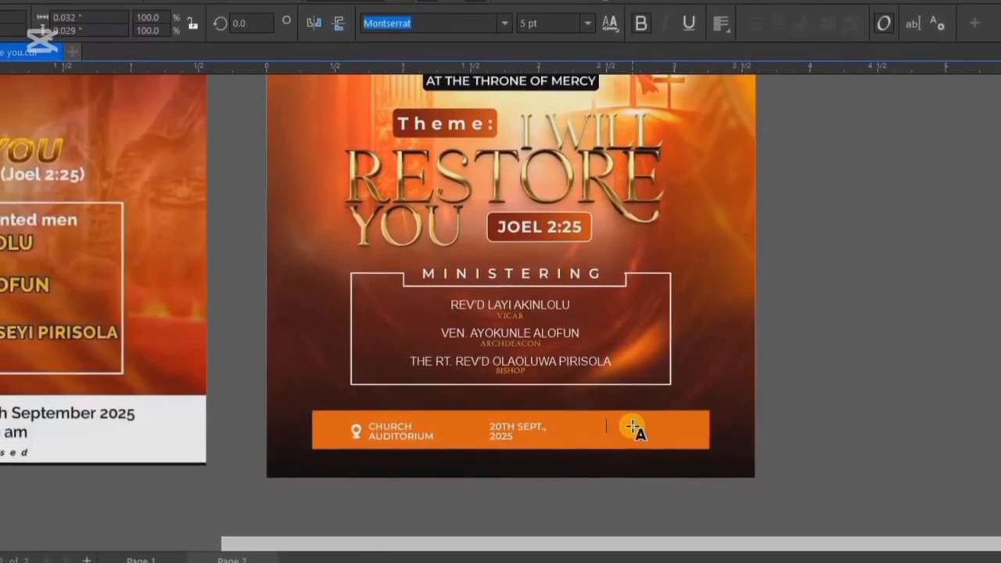
{"action": "type", "text": "6:00"}
{"action": "key", "text": "Return"}
{"action": "type", "text": "AM"}
{"action": "key", "text": "ctrl+space"}
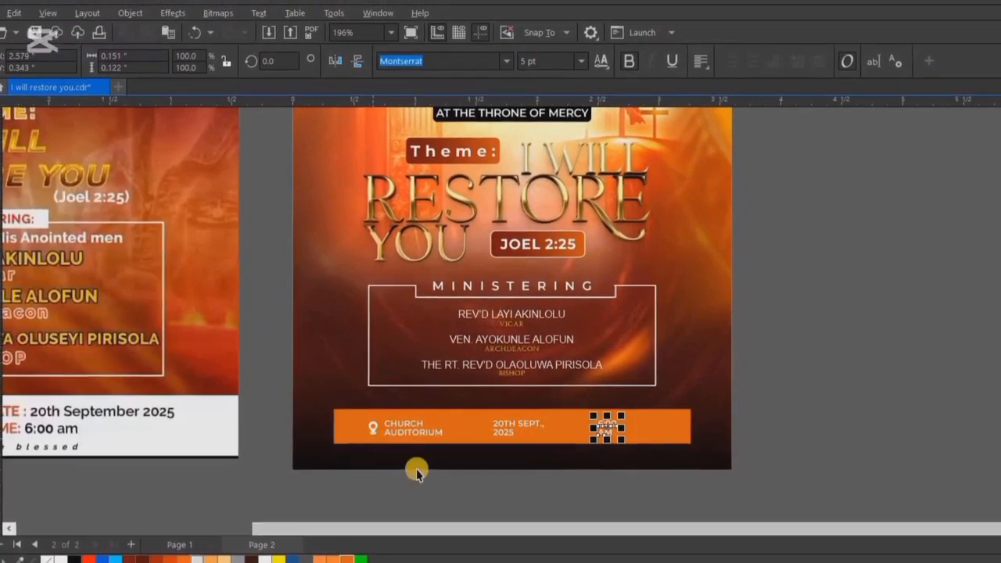
Import the "calendar" and "time" icons from the SVGS folder and place them on the flyer beside the ministering box.
{"action": "scroll", "coordinate": [414, 429], "scroll_direction": "up", "scroll_amount": 2}
{"action": "left_click", "coordinate": [156, 277]}
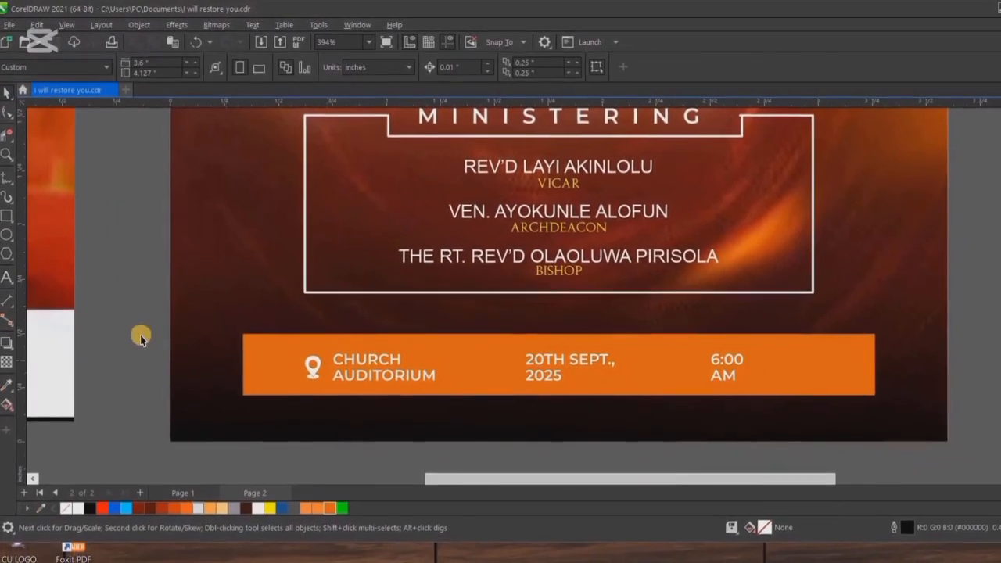
{"action": "right_click", "coordinate": [145, 319]}
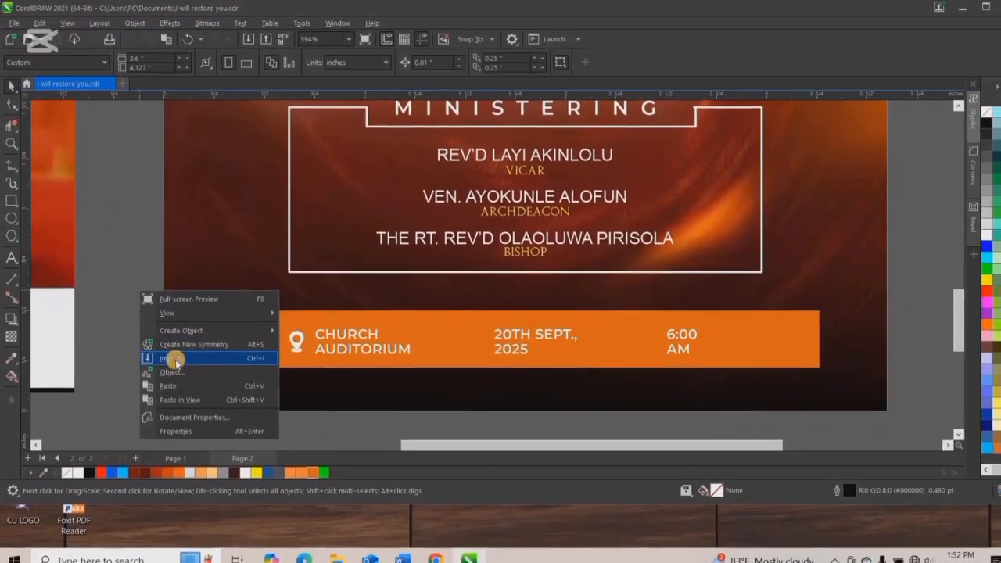
{"action": "left_click", "coordinate": [156, 270]}
{"action": "key", "text": "ctrl+i"}
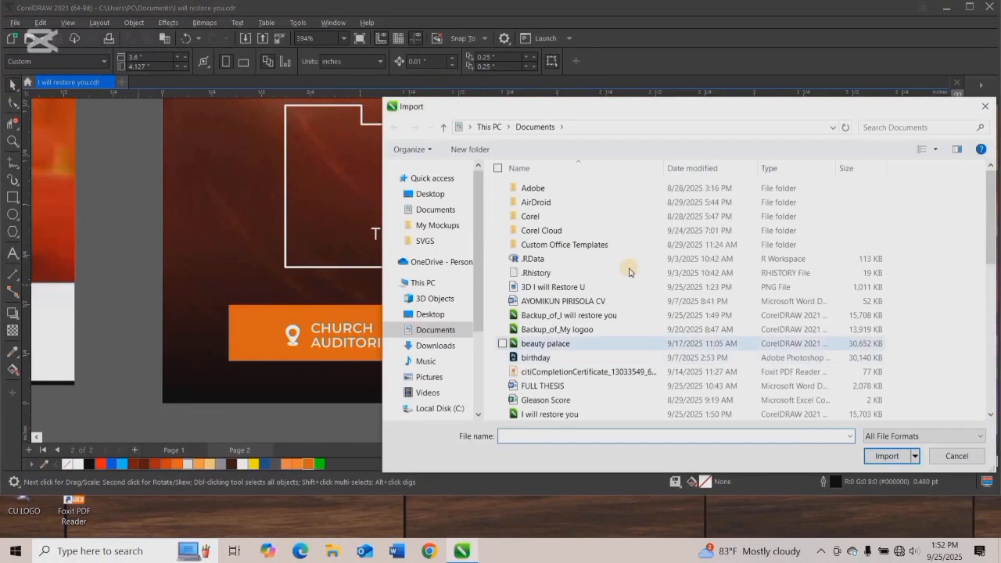
{"action": "left_click", "coordinate": [422, 242]}
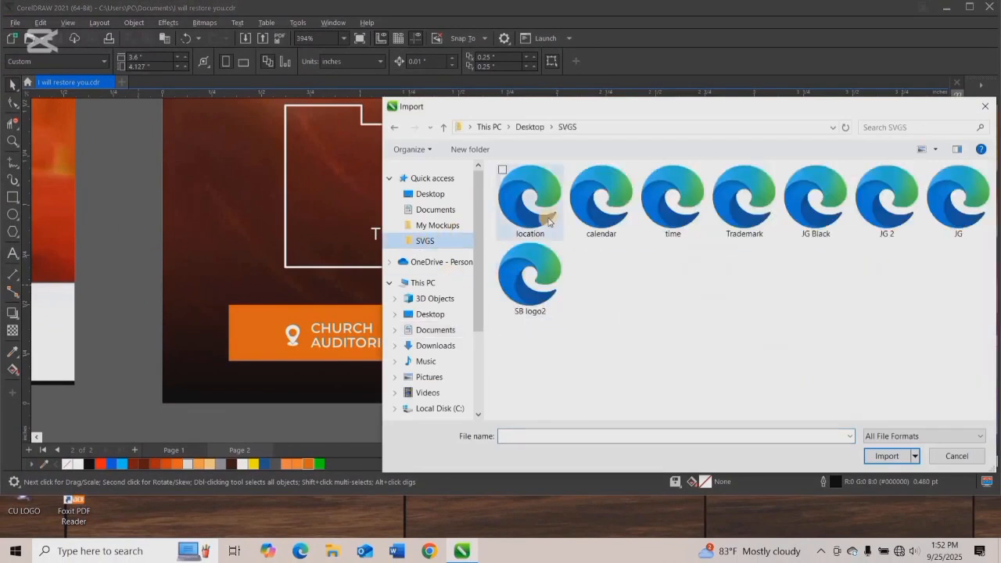
{"action": "left_click", "coordinate": [672, 202]}
{"action": "left_click", "coordinate": [601, 200], "text": "ctrl"}
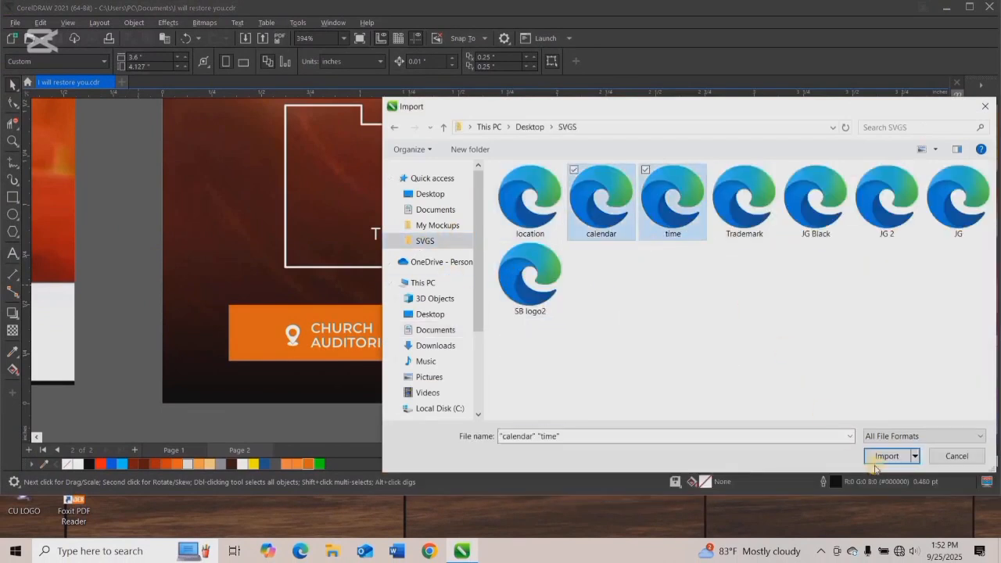
{"action": "left_click", "coordinate": [882, 456]}
{"action": "left_click", "coordinate": [505, 309]}
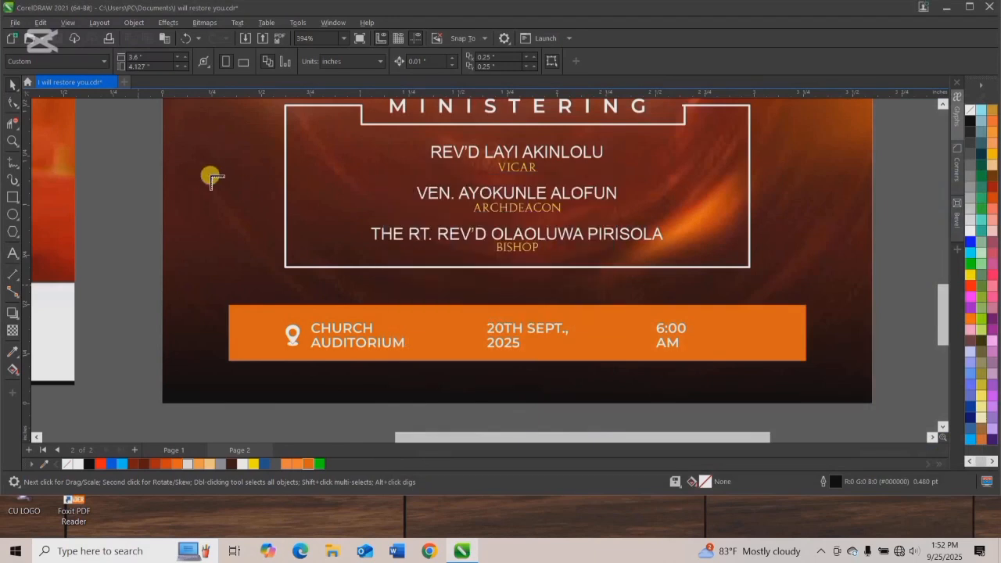
{"action": "left_click", "coordinate": [202, 179]}
Place the clock icon just before "6:00 AM" on the orange bar and scale it to about 0.1 in.
{"action": "left_click_drag", "start_coordinate": [232, 249], "coordinate": [633, 342]}
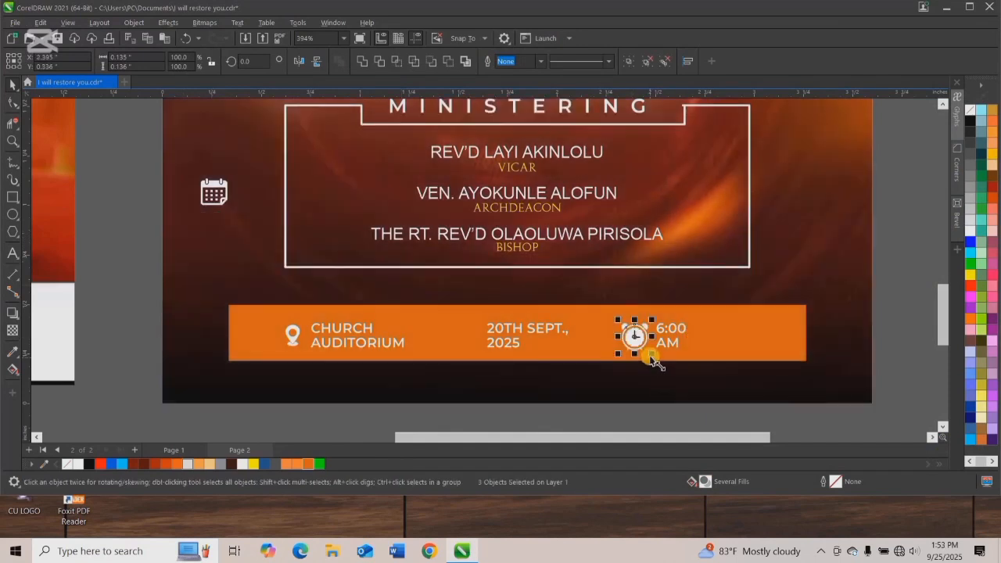
{"action": "scroll", "coordinate": [657, 358], "scroll_direction": "up", "scroll_amount": 2}
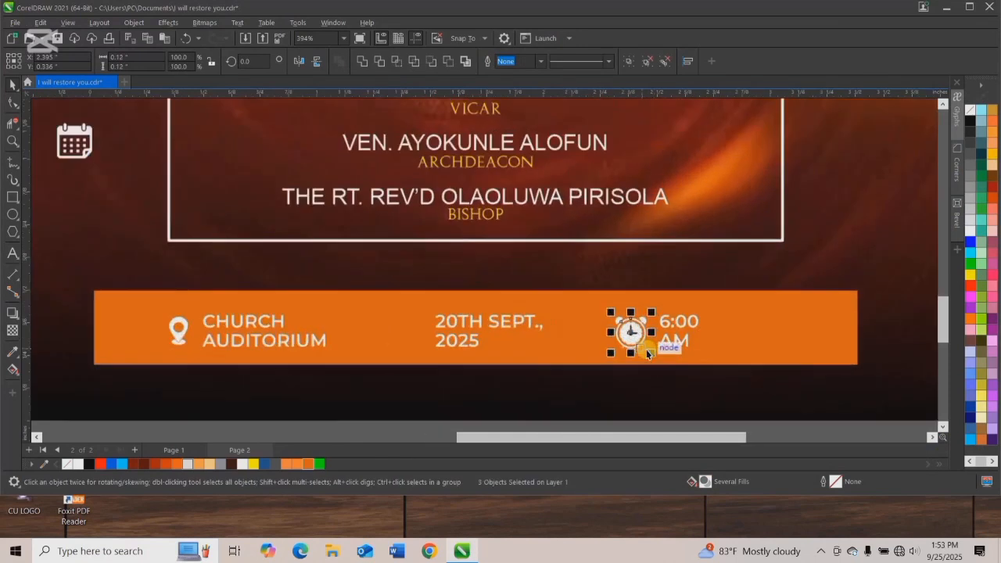
{"action": "left_click_drag", "start_coordinate": [634, 331], "coordinate": [636, 331]}
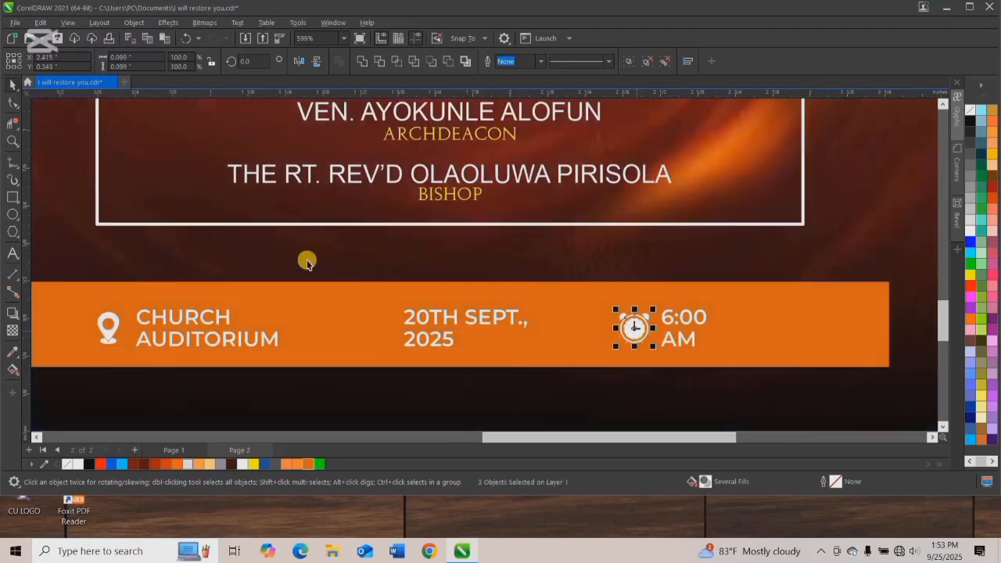
Group the calendar icon's parts and place the icon just before "20TH SEPT., 2025" on the orange bar.
{"action": "scroll", "coordinate": [303, 257], "scroll_direction": "down", "scroll_amount": 4}
{"action": "left_click", "coordinate": [123, 170]}
{"action": "left_click_drag", "start_coordinate": [54, 153], "coordinate": [156, 211]}
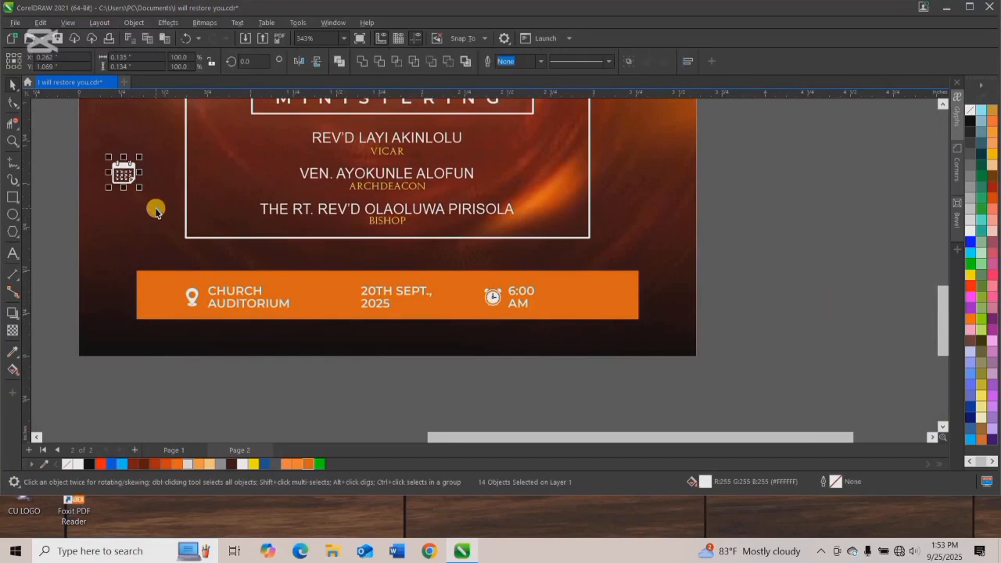
{"action": "key", "text": "ctrl+g"}
{"action": "left_click", "coordinate": [474, 276]}
{"action": "left_click", "coordinate": [123, 171]}
{"action": "left_click_drag", "start_coordinate": [123, 170], "coordinate": [346, 298]}
{"action": "scroll", "coordinate": [336, 296], "scroll_direction": "up", "scroll_amount": 1}
{"action": "scroll", "coordinate": [347, 297], "scroll_direction": "down", "scroll_amount": 2}
{"action": "left_click", "coordinate": [322, 395]}
{"action": "scroll", "coordinate": [322, 394], "scroll_direction": "down", "scroll_amount": 2}
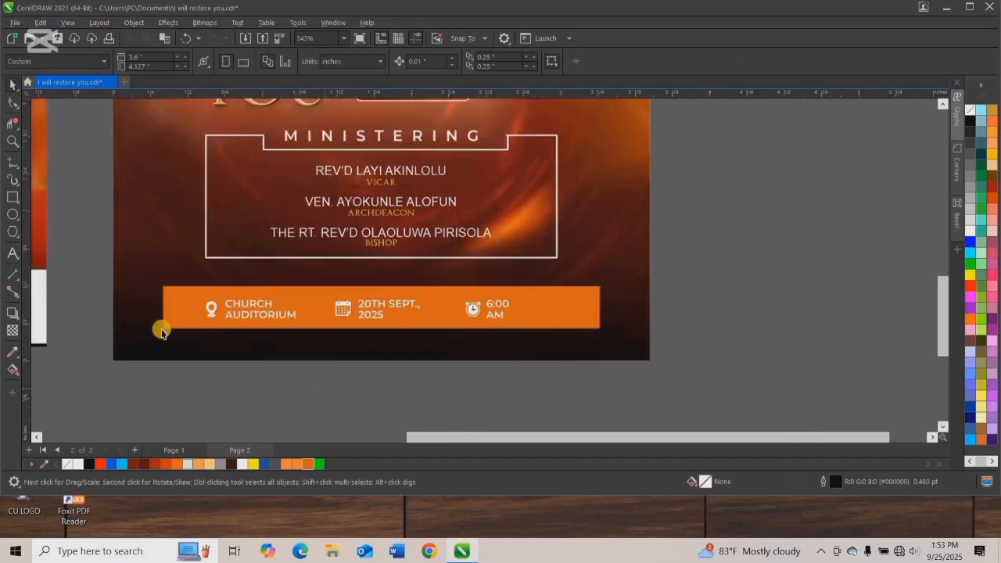
Group the venue, date and time entries with their icons and center them horizontally on the orange bar.
{"action": "left_click_drag", "start_coordinate": [492, 354], "coordinate": [137, 304]}
{"action": "key", "text": "ctrl+g"}
{"action": "left_click", "coordinate": [528, 321], "text": "shift"}
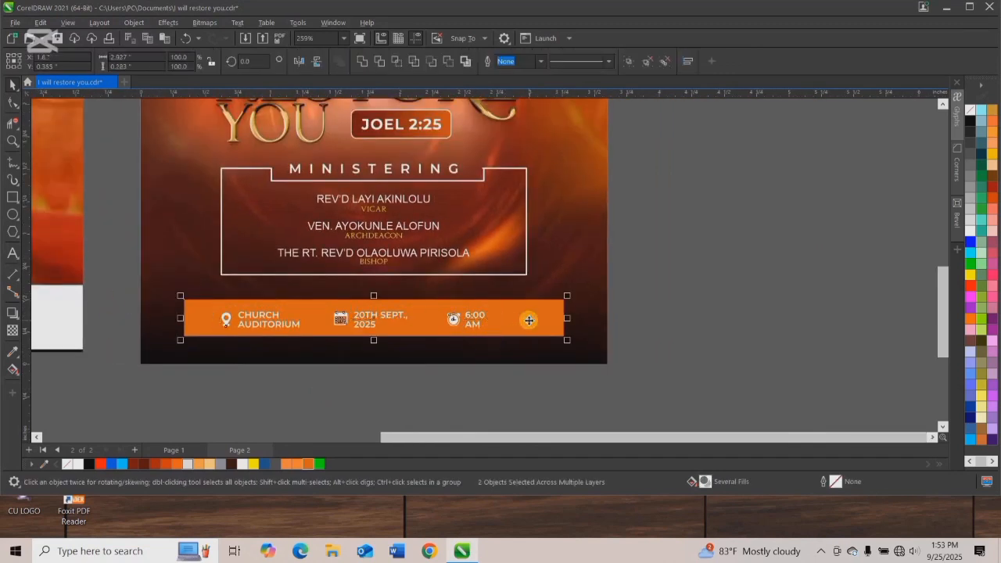
{"action": "key", "text": "c"}
{"action": "left_click", "coordinate": [777, 334]}
Nudge the orange bar together with its details slightly up toward the ministering box.
{"action": "left_click_drag", "start_coordinate": [119, 282], "coordinate": [587, 359]}
{"action": "key", "text": "Up"}
{"action": "key", "text": "Up"}
{"action": "key", "text": "Up"}
{"action": "key", "text": "Up"}
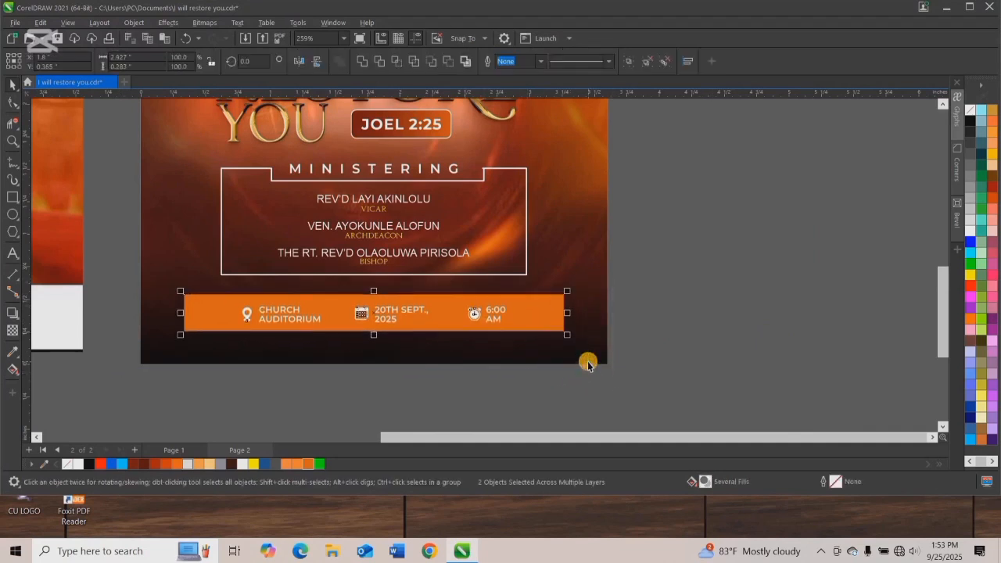
{"action": "left_click", "coordinate": [582, 326]}
Add the text "Come and be Blessed" in Arial 24 pt near the flyer's lower edge and fill it white.
{"action": "key", "text": "F8"}
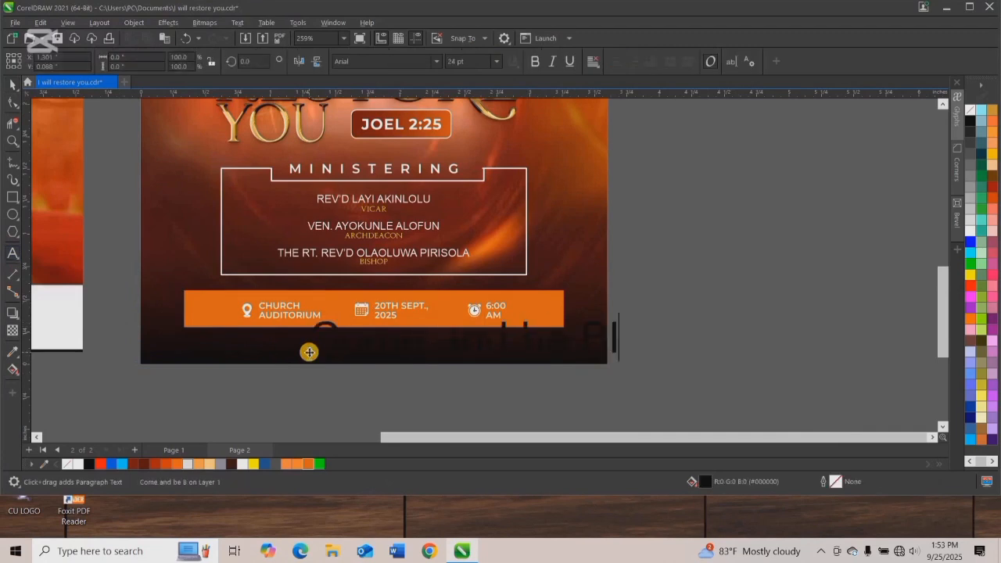
{"action": "scroll", "coordinate": [340, 356], "scroll_direction": "down", "scroll_amount": 2}
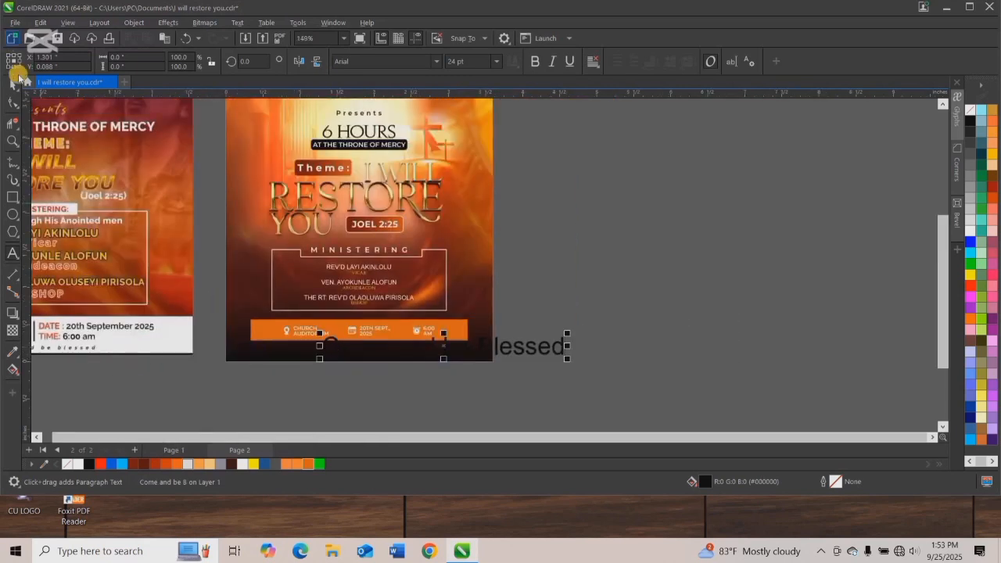
{"action": "left_click", "coordinate": [969, 230]}
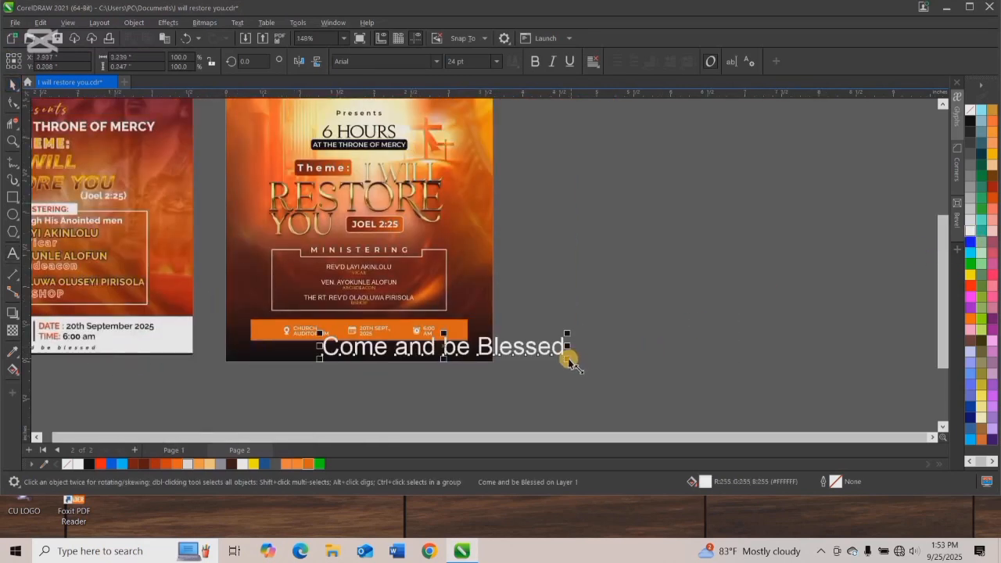
Scale the "Come and be Blessed" line down to about 10.5 pt and position it just below the orange bar.
{"action": "left_click_drag", "start_coordinate": [478, 354], "coordinate": [371, 351]}
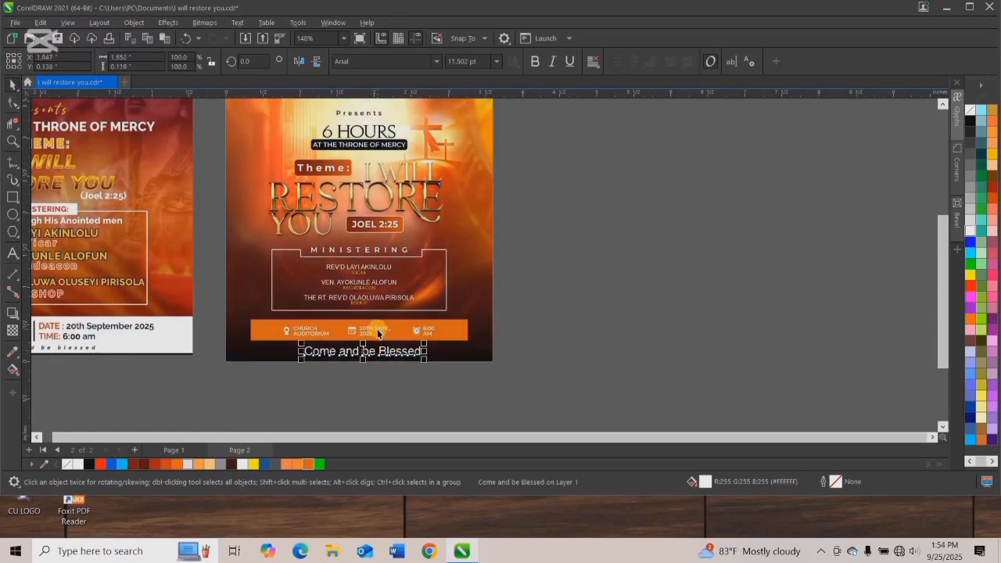
{"action": "scroll", "coordinate": [379, 326], "scroll_direction": "down", "scroll_amount": 3}
{"action": "scroll", "coordinate": [361, 281], "scroll_direction": "up", "scroll_amount": 2}
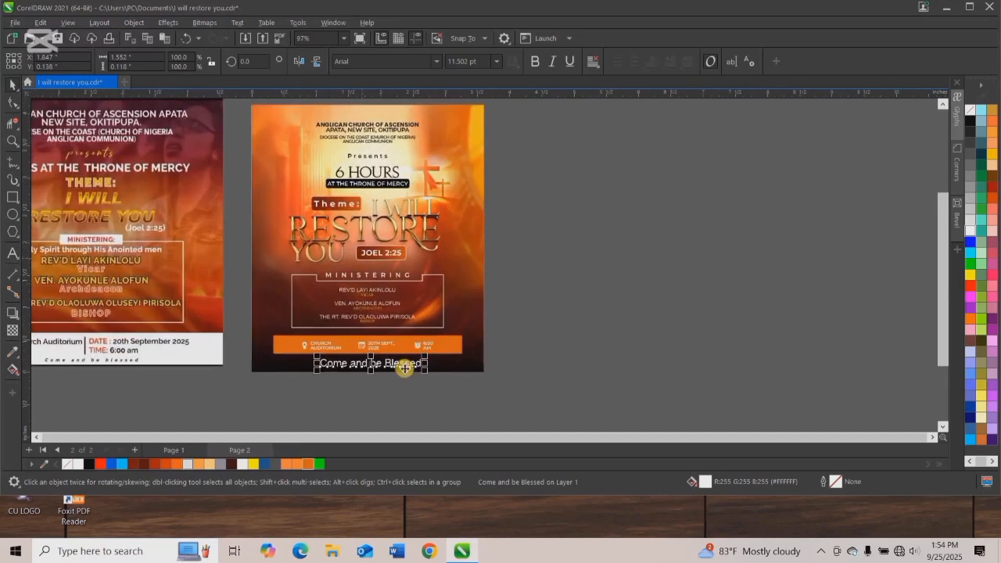
{"action": "left_click_drag", "start_coordinate": [421, 373], "coordinate": [416, 373]}
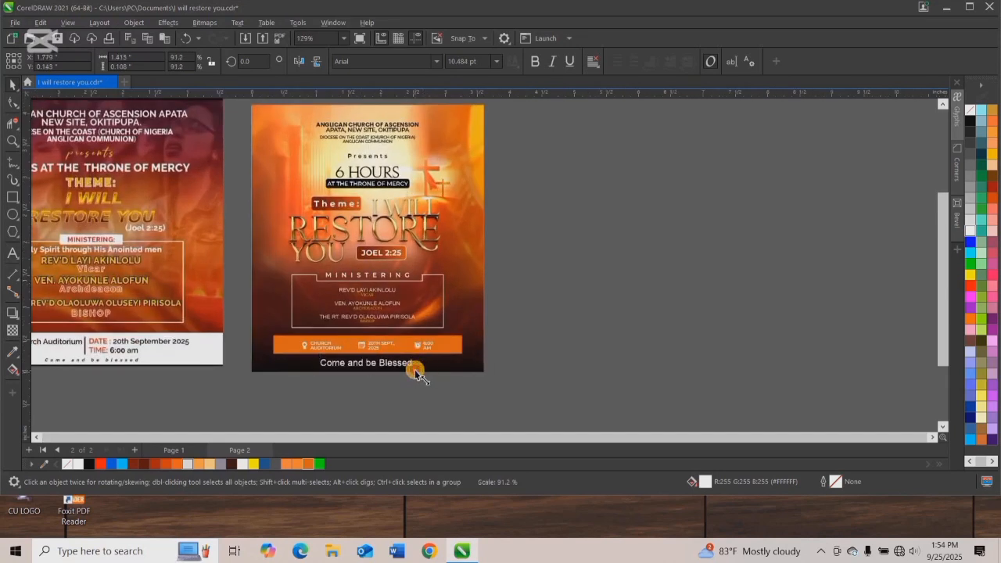
Scale the "Come and be Blessed" line down to about 7.8 pt and center it horizontally on the flyer.
{"action": "scroll", "coordinate": [381, 375], "scroll_direction": "up", "scroll_amount": 5}
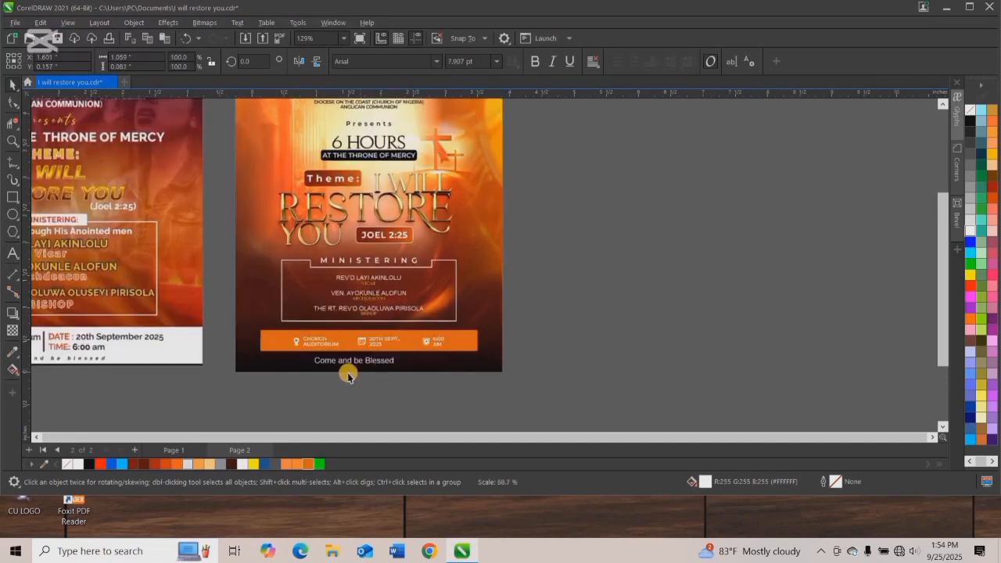
{"action": "scroll", "coordinate": [427, 324], "scroll_direction": "down", "scroll_amount": 2}
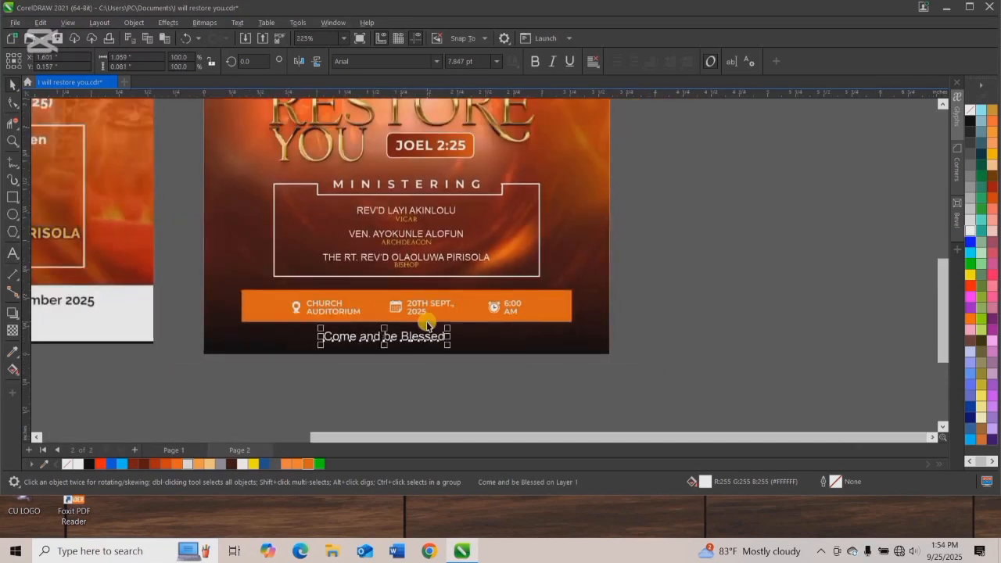
{"action": "left_click_drag", "start_coordinate": [404, 337], "coordinate": [427, 342]}
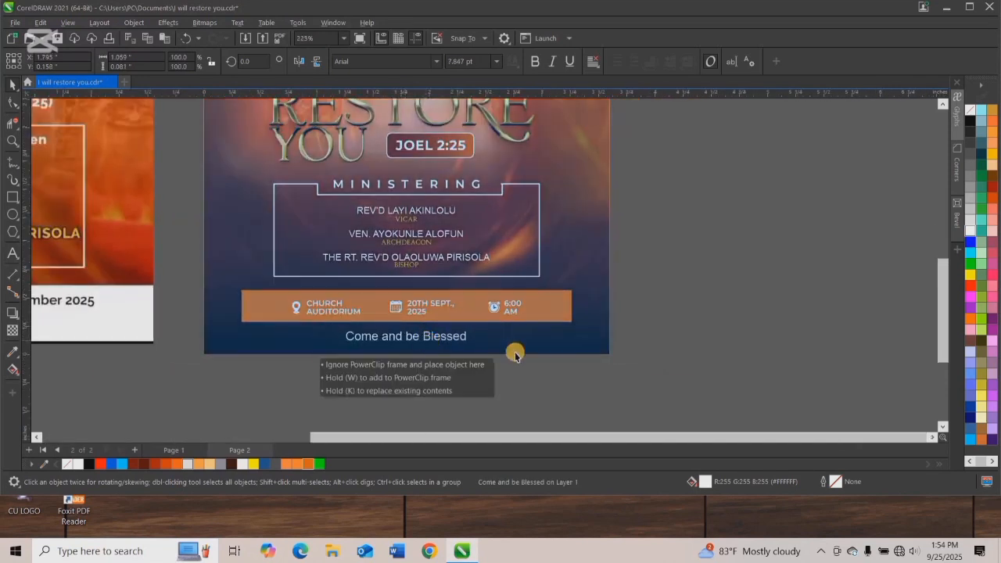
{"action": "left_click_drag", "start_coordinate": [515, 354], "coordinate": [518, 342]}
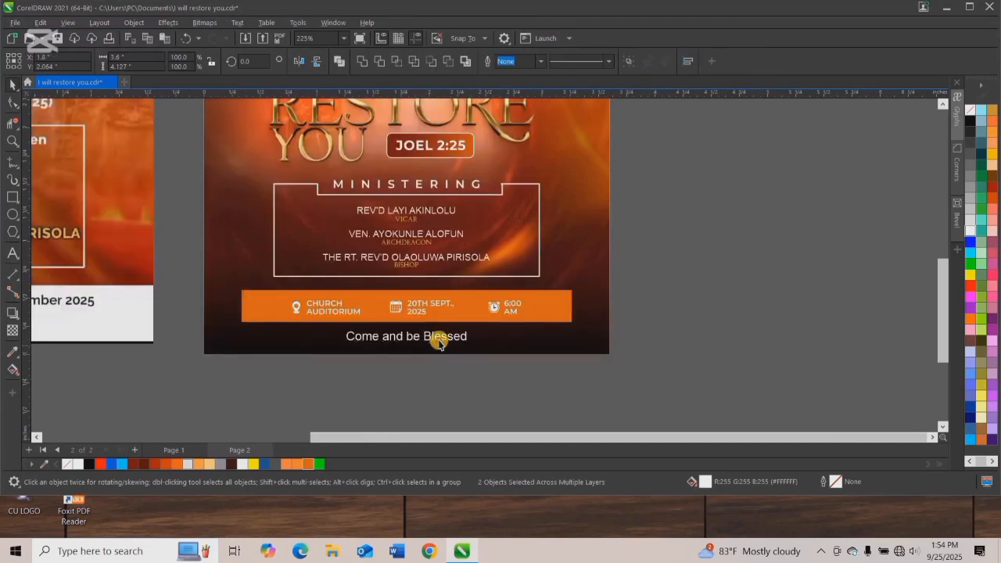
Widen the letter spacing of the "Come and be Blessed" line and center it horizontally on the flyer background again.
{"action": "left_click", "coordinate": [439, 342]}
{"action": "left_click", "coordinate": [12, 104]}
{"action": "left_click_drag", "start_coordinate": [475, 349], "coordinate": [579, 353]}
{"action": "left_click", "coordinate": [16, 88]}
{"action": "left_click", "coordinate": [265, 349], "text": "shift"}
{"action": "key", "text": "c"}
{"action": "left_click", "coordinate": [196, 387]}
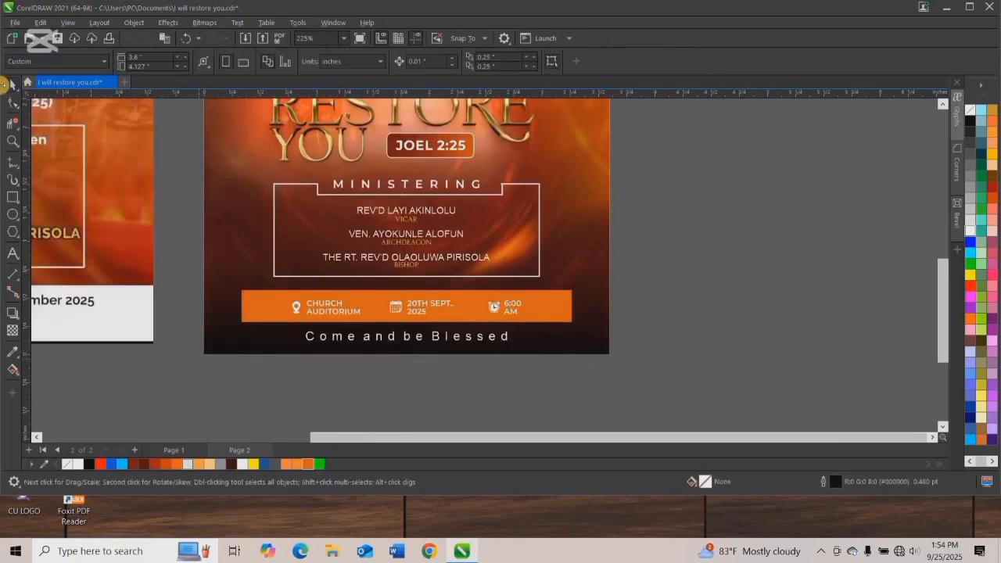
Draw a white horizontal line about 0.75 in long just before "Come and be Blessed" and set its outline to 0.5 pt.
{"action": "left_click", "coordinate": [18, 162]}
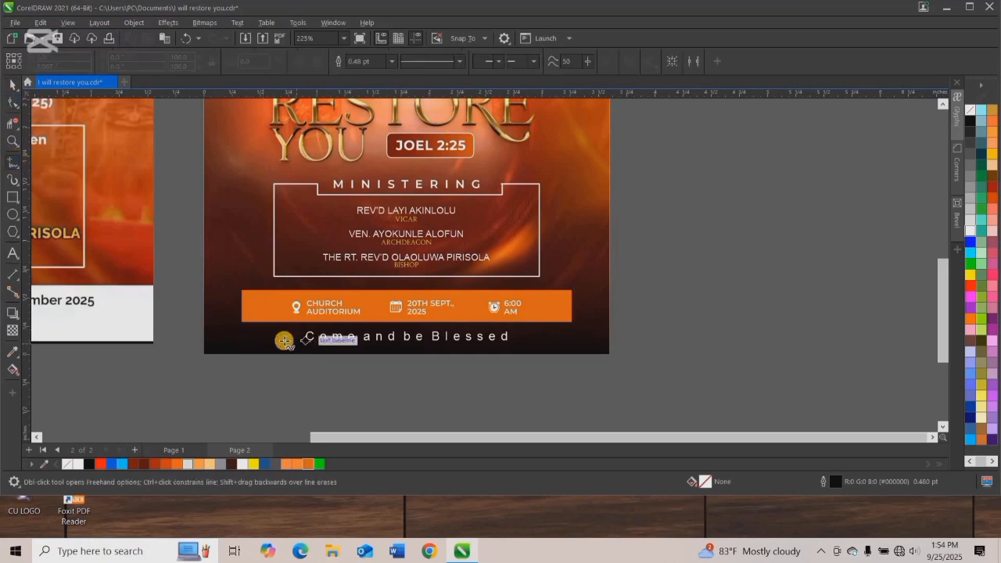
{"action": "left_click_drag", "start_coordinate": [216, 341], "coordinate": [305, 340]}
{"action": "left_click", "coordinate": [12, 84]}
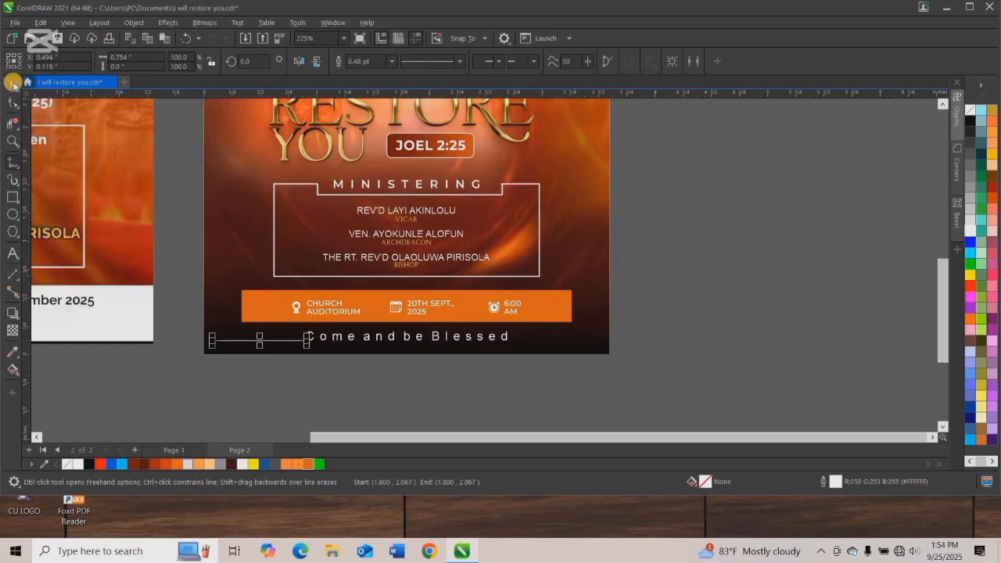
{"action": "left_click", "coordinate": [392, 62]}
{"action": "left_click", "coordinate": [359, 92]}
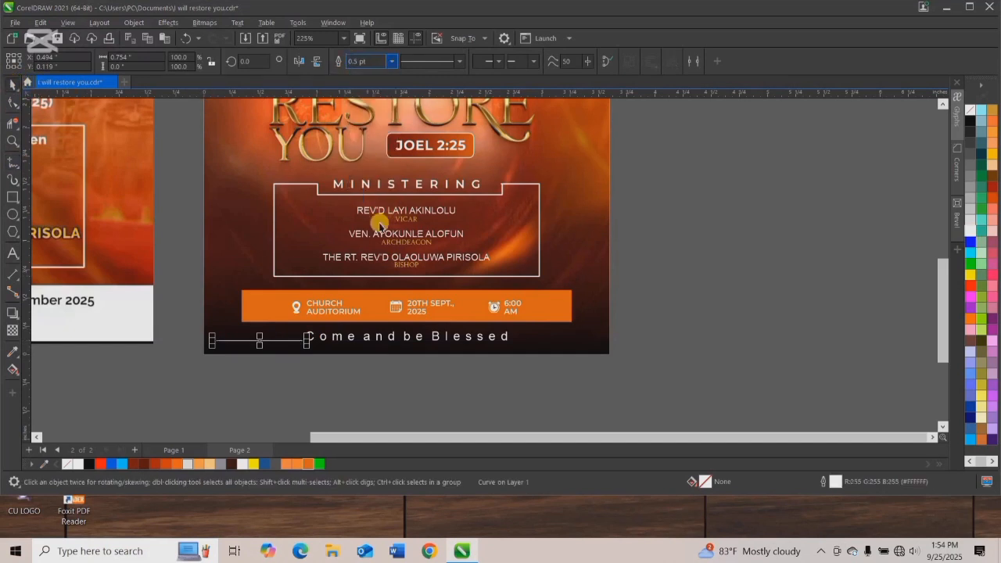
Duplicate the white line to the other end of the "Come and be Blessed" text and select both lines.
{"action": "left_click", "coordinate": [391, 339], "text": "shift"}
{"action": "left_click", "coordinate": [274, 343]}
{"action": "left_click_drag", "start_coordinate": [275, 342], "coordinate": [573, 342]}
{"action": "left_click_drag", "start_coordinate": [616, 368], "coordinate": [172, 339]}
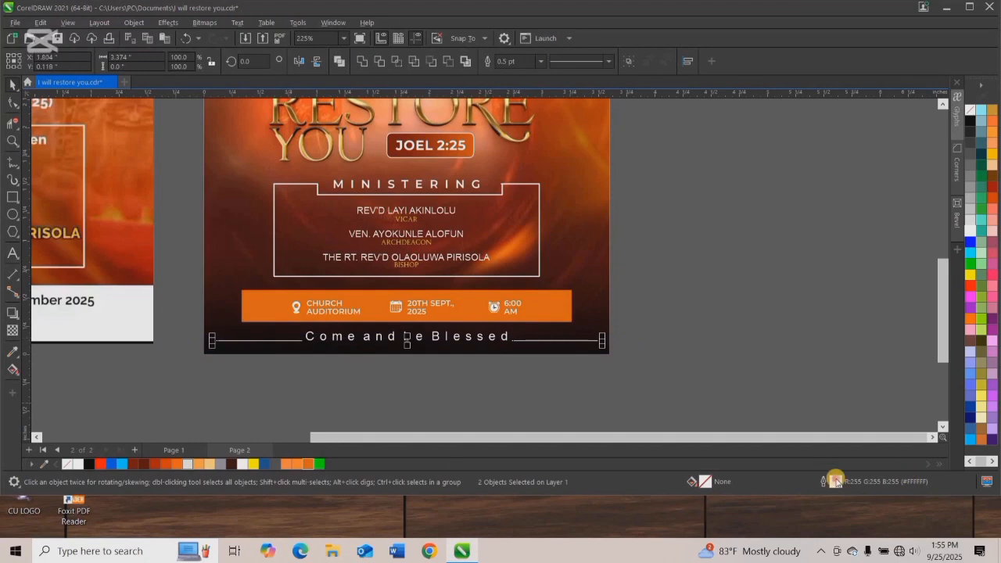
Apply the extended square line cap to both white lines in the Outline Pen settings.
{"action": "key", "text": "F12"}
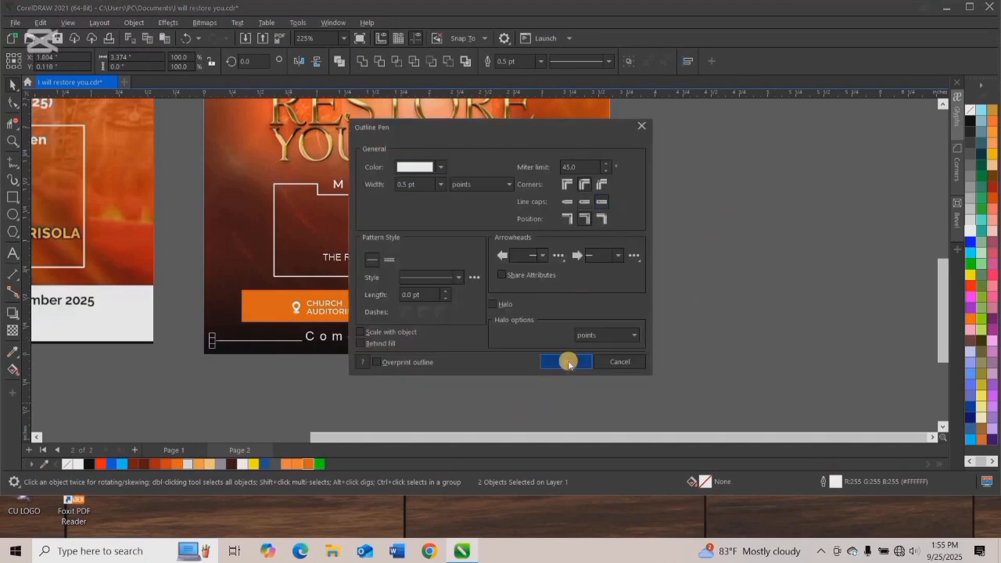
{"action": "left_click", "coordinate": [569, 363]}
{"action": "scroll", "coordinate": [588, 380], "scroll_direction": "up", "scroll_amount": 8}
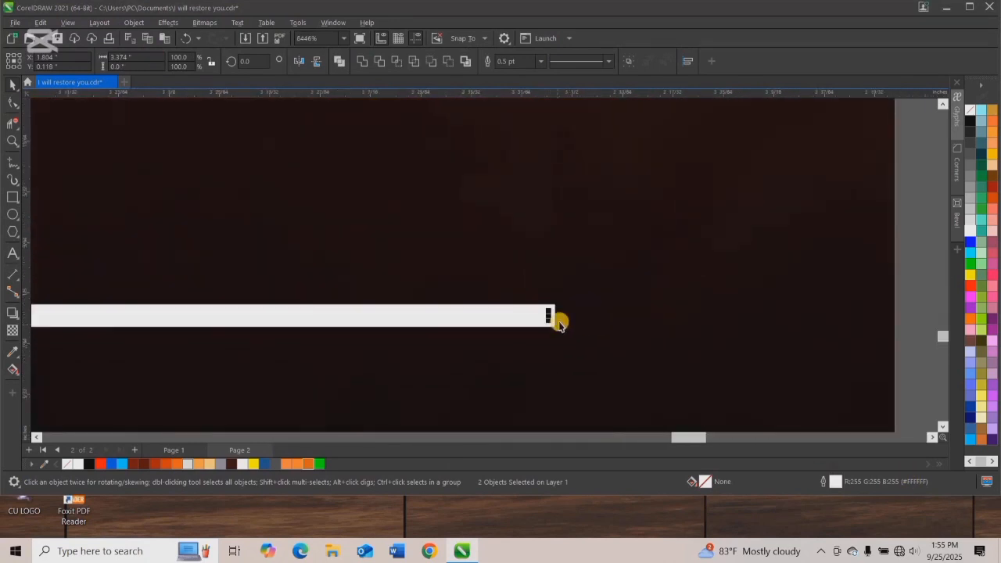
{"action": "key", "text": "F12"}
{"action": "left_click", "coordinate": [601, 201]}
{"action": "left_click", "coordinate": [544, 360]}
Group the "Come and be Blessed" text with its two lines and center the group horizontally on the flyer.
{"action": "scroll", "coordinate": [429, 310], "scroll_direction": "down", "scroll_amount": 5}
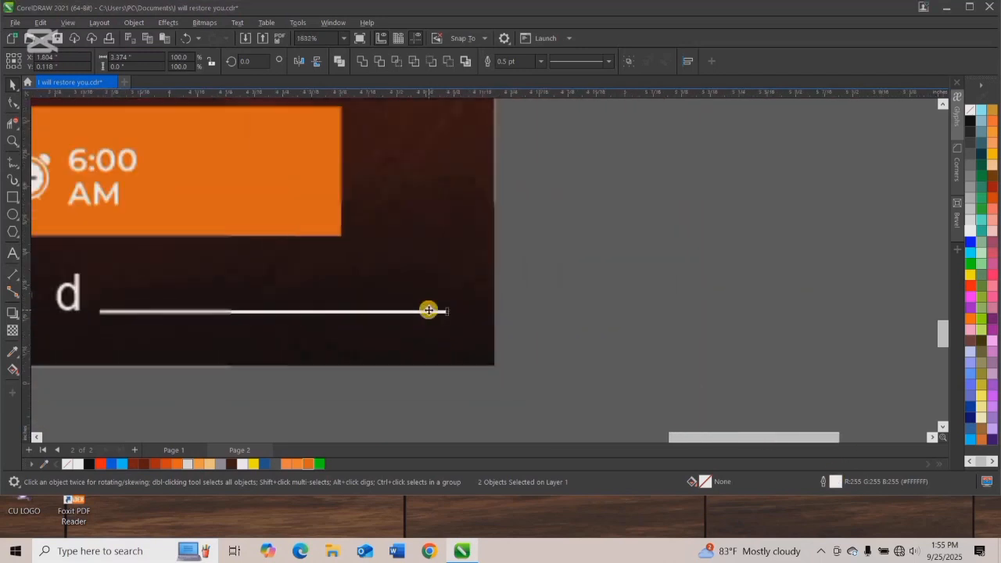
{"action": "left_click_drag", "start_coordinate": [470, 363], "coordinate": [144, 305]}
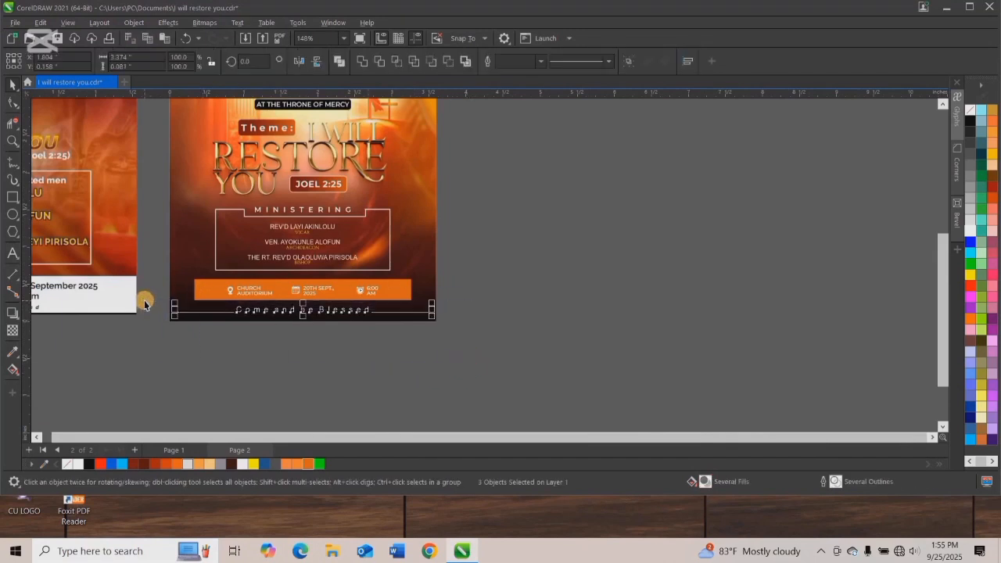
{"action": "key", "text": "ctrl+g"}
{"action": "left_click_drag", "start_coordinate": [431, 320], "coordinate": [406, 331]}
{"action": "left_click", "coordinate": [423, 293], "text": "shift"}
{"action": "key", "text": "c"}
{"action": "left_click", "coordinate": [501, 290]}
Review the redesigned flyer beside the original, including in full-screen preview.
{"action": "scroll", "coordinate": [404, 262], "scroll_direction": "down", "scroll_amount": 4}
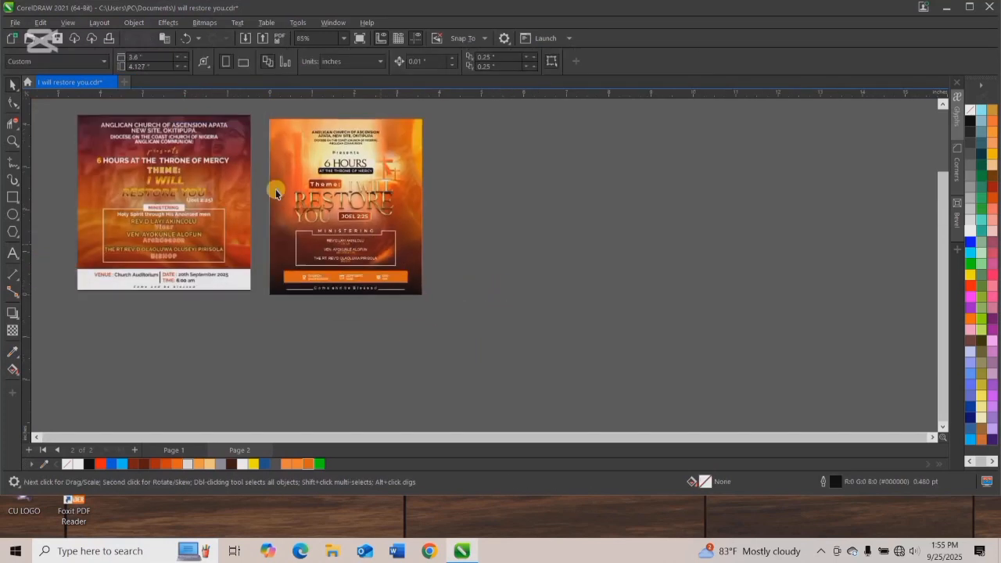
{"action": "scroll", "coordinate": [276, 191], "scroll_direction": "up", "scroll_amount": 1}
{"action": "scroll", "coordinate": [338, 289], "scroll_direction": "up", "scroll_amount": 1}
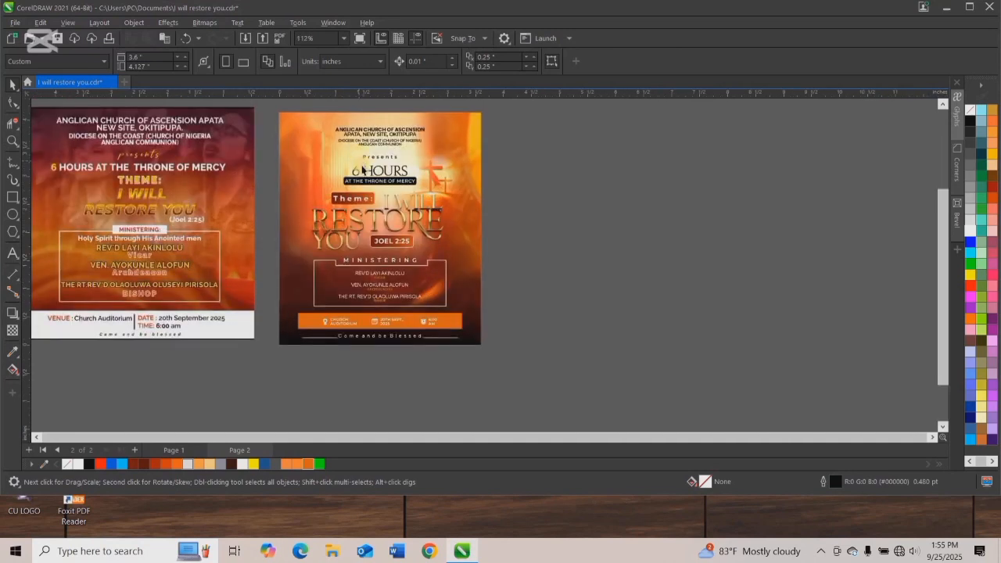
{"action": "left_click", "coordinate": [377, 215]}
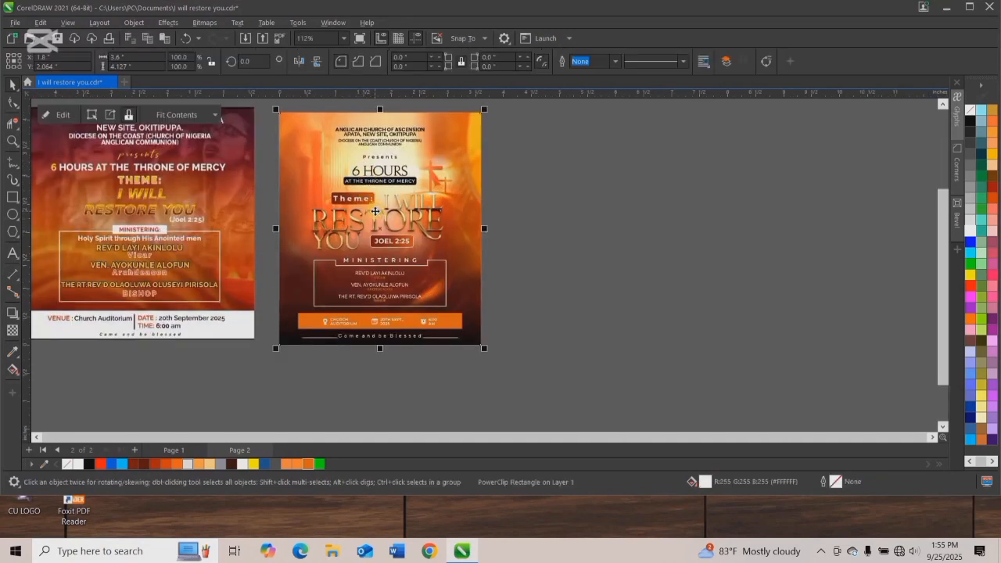
{"action": "left_click", "coordinate": [375, 222]}
{"action": "left_click_drag", "start_coordinate": [504, 308], "coordinate": [495, 299]}
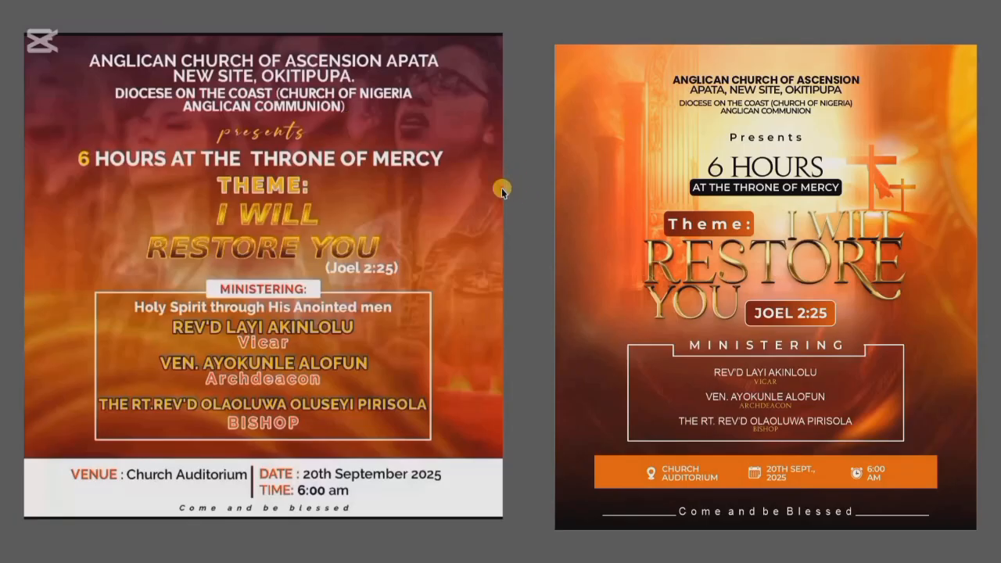
{"action": "key", "text": "F9"}
{"action": "scroll", "coordinate": [316, 167], "scroll_direction": "down", "scroll_amount": 1}
{"action": "scroll", "coordinate": [730, 313], "scroll_direction": "down", "scroll_amount": 1}
{"action": "scroll", "coordinate": [756, 291], "scroll_direction": "up", "scroll_amount": 2}
Import the "200+ Light Effect PNG Images HD Download 2361" picture from the Elements folder on drive D.
{"action": "left_click", "coordinate": [369, 190]}
{"action": "right_click", "coordinate": [369, 189]}
{"action": "right_click", "coordinate": [288, 174]}
{"action": "left_click", "coordinate": [316, 236]}
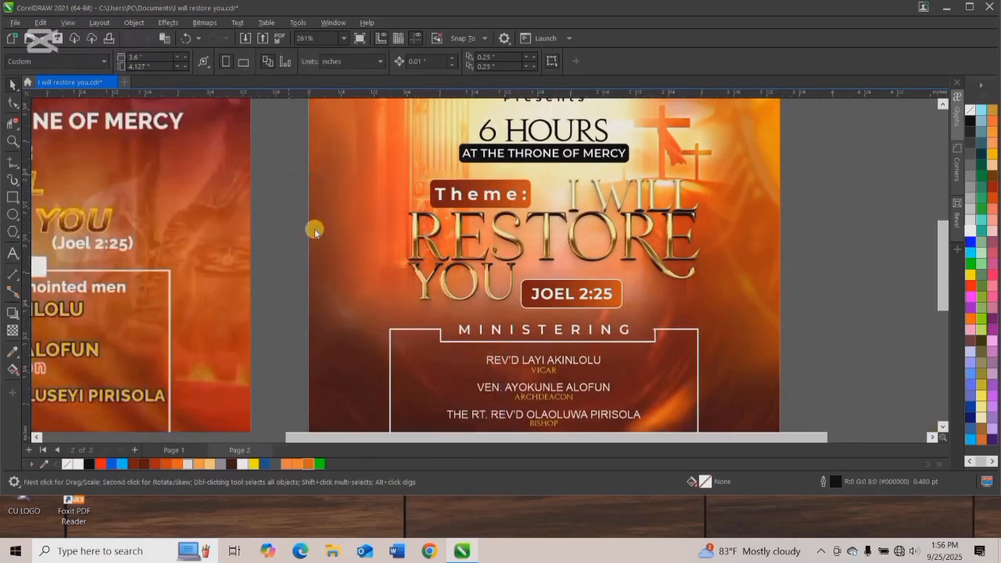
{"action": "scroll", "coordinate": [440, 383], "scroll_direction": "down", "scroll_amount": 3}
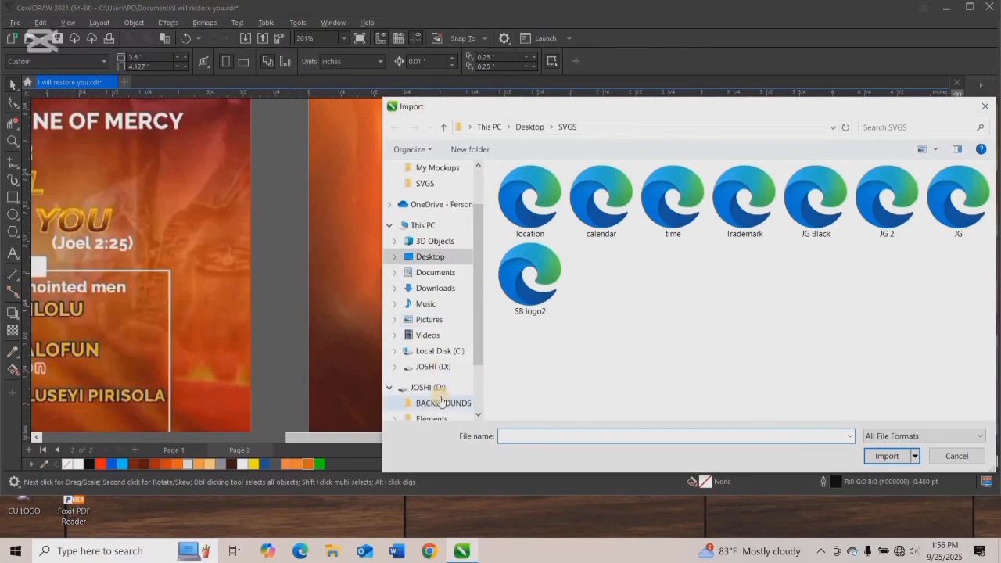
{"action": "scroll", "coordinate": [440, 395], "scroll_direction": "down", "scroll_amount": 1}
{"action": "left_click", "coordinate": [438, 387]}
{"action": "scroll", "coordinate": [690, 303], "scroll_direction": "down", "scroll_amount": 3}
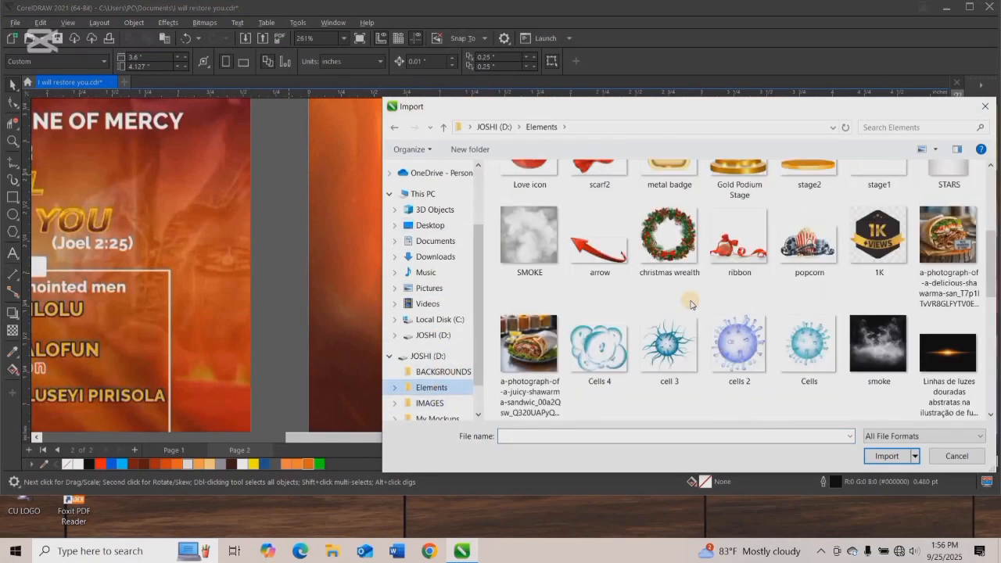
{"action": "scroll", "coordinate": [691, 304], "scroll_direction": "down", "scroll_amount": 2}
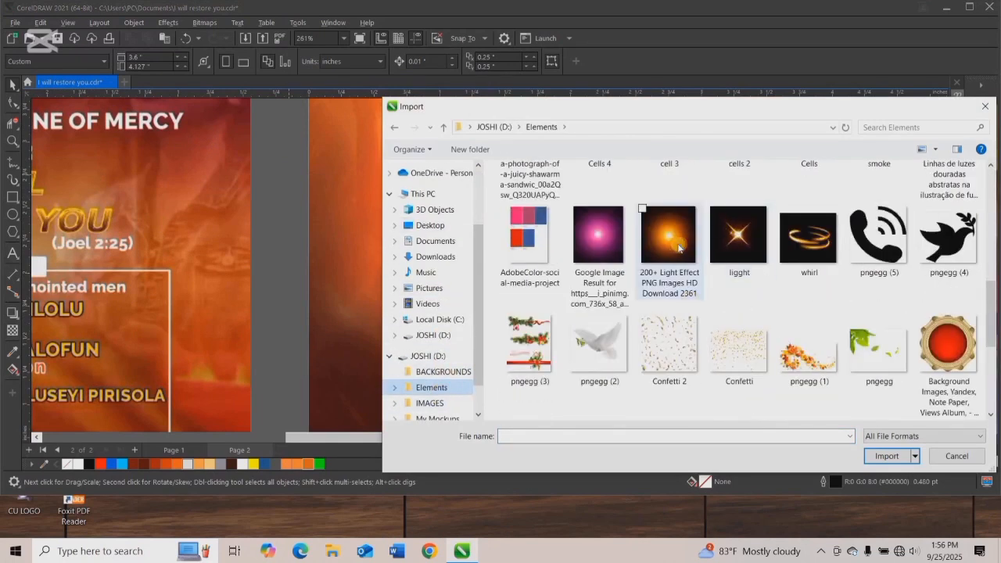
{"action": "double_click", "coordinate": [678, 247]}
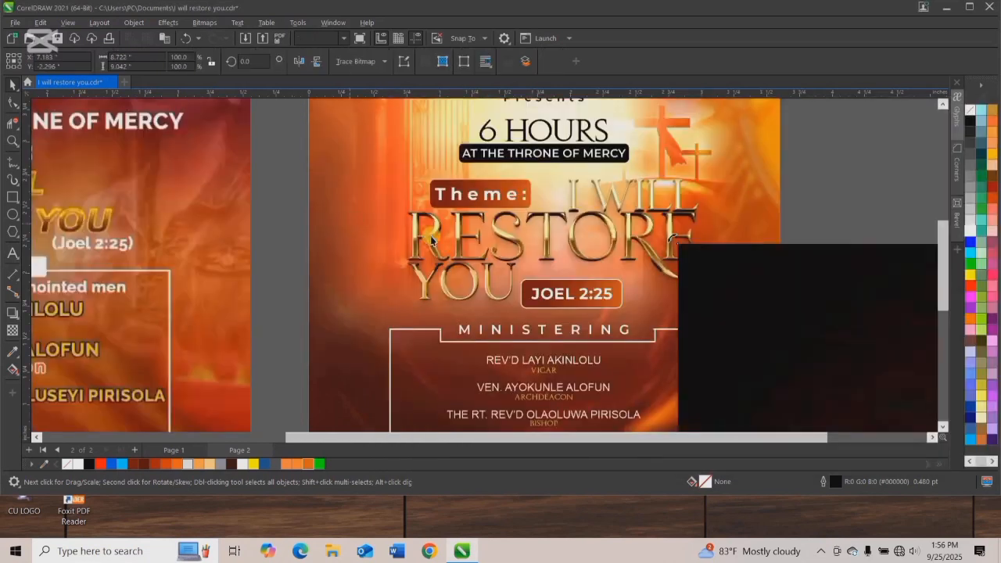
Scale the imported light effect down to about 1.77 in wide and place it over the "I Will Restore You" title.
{"action": "scroll", "coordinate": [394, 252], "scroll_direction": "down", "scroll_amount": 1}
{"action": "left_click_drag", "start_coordinate": [644, 317], "coordinate": [411, 224]}
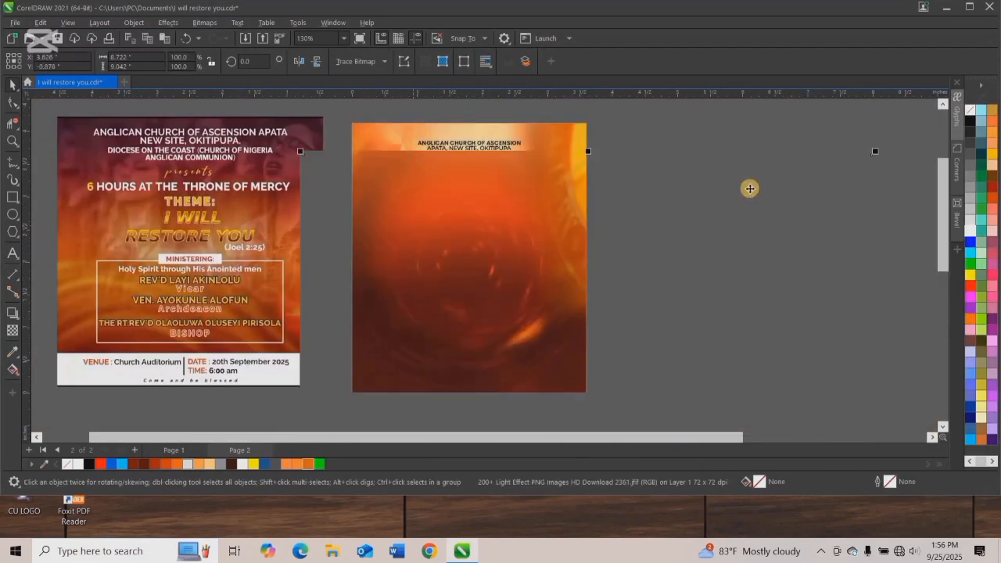
{"action": "left_click_drag", "start_coordinate": [300, 152], "coordinate": [477, 334]}
{"action": "left_click_drag", "start_coordinate": [604, 389], "coordinate": [566, 394]}
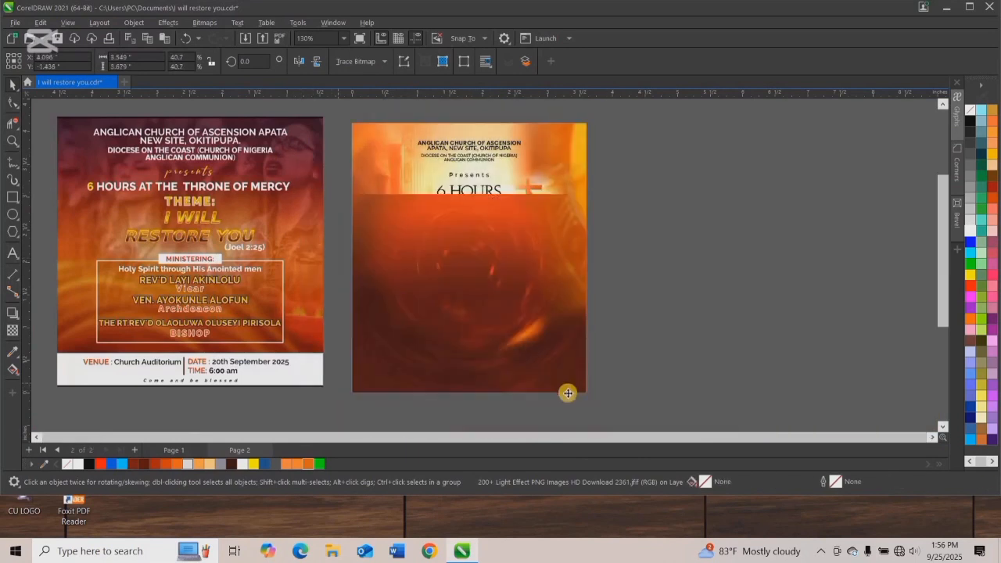
{"action": "left_click_drag", "start_coordinate": [558, 237], "coordinate": [606, 306]}
{"action": "left_click_drag", "start_coordinate": [639, 344], "coordinate": [479, 236]}
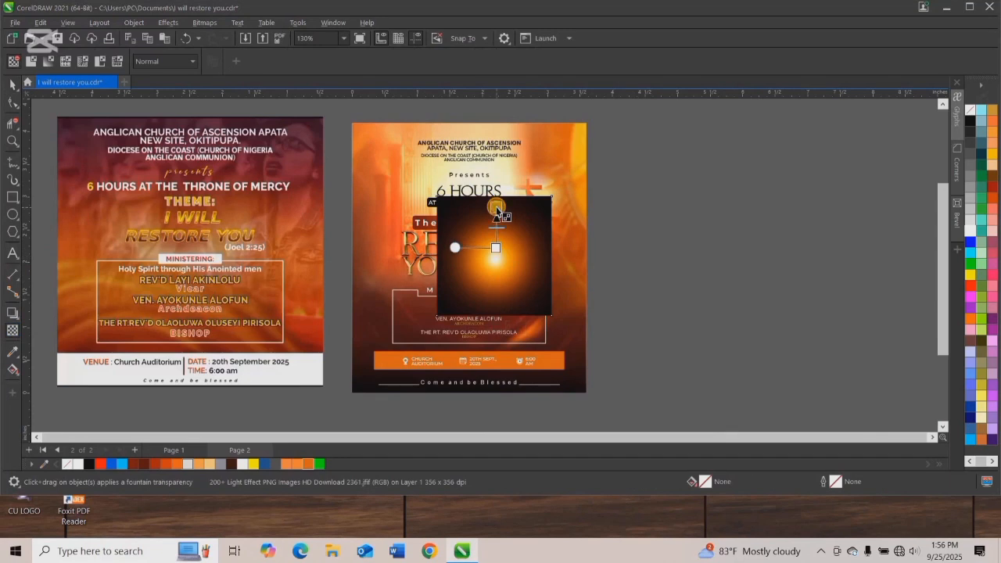
Fade the light effect's upper and lower edges with fountain transparencies, converting it to a bitmap after each fade.
{"action": "left_click_drag", "start_coordinate": [496, 207], "coordinate": [495, 207]}
{"action": "left_click", "coordinate": [210, 23]}
{"action": "left_click", "coordinate": [234, 37]}
{"action": "left_click", "coordinate": [503, 318]}
{"action": "left_click_drag", "start_coordinate": [497, 272], "coordinate": [496, 304]}
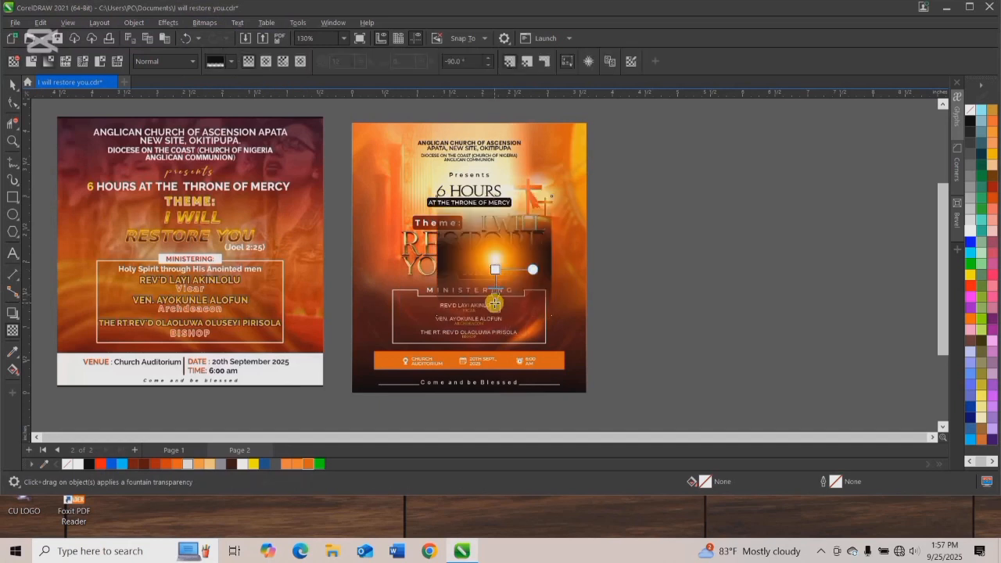
{"action": "left_click", "coordinate": [204, 22]}
{"action": "left_click", "coordinate": [227, 35]}
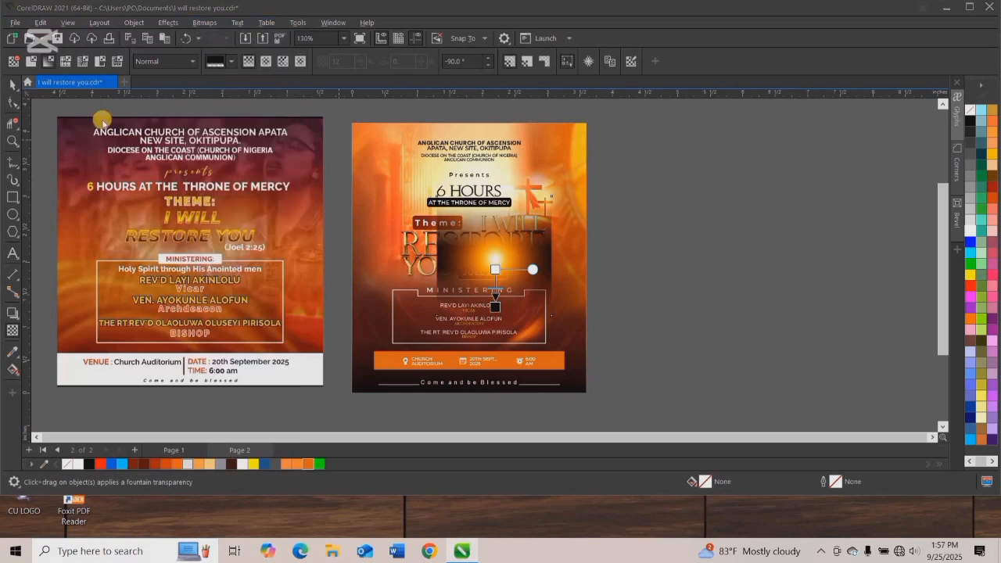
{"action": "left_click", "coordinate": [508, 315]}
Fade the light effect's two side edges with fountain transparencies, converting it to a 300 dpi bitmap after each fade.
{"action": "left_click_drag", "start_coordinate": [467, 271], "coordinate": [537, 259]}
{"action": "left_click", "coordinate": [201, 22]}
{"action": "left_click", "coordinate": [227, 36]}
{"action": "left_click", "coordinate": [512, 315]}
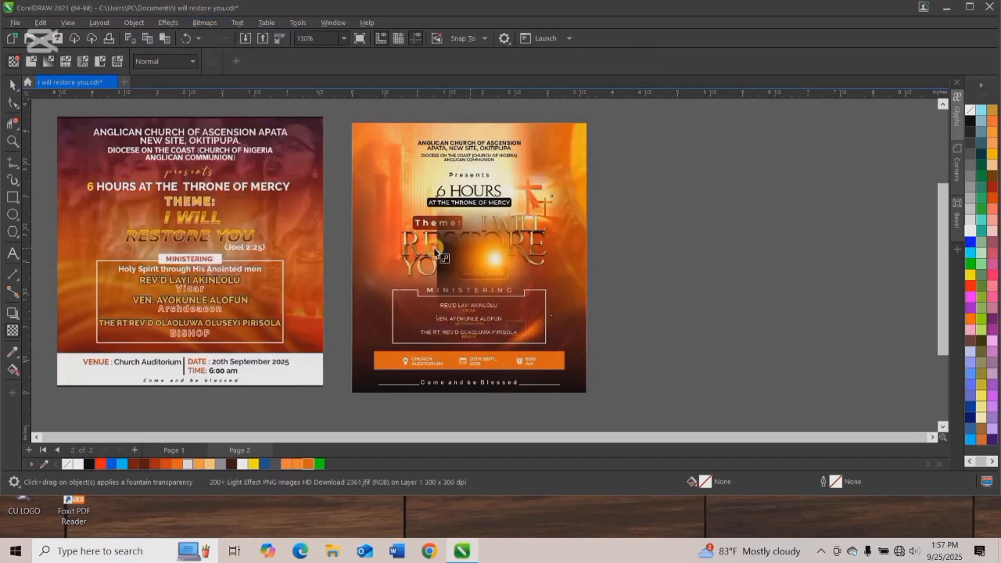
{"action": "left_click_drag", "start_coordinate": [439, 250], "coordinate": [440, 247]}
{"action": "left_click", "coordinate": [205, 22]}
{"action": "left_click", "coordinate": [234, 37]}
{"action": "left_click", "coordinate": [512, 315]}
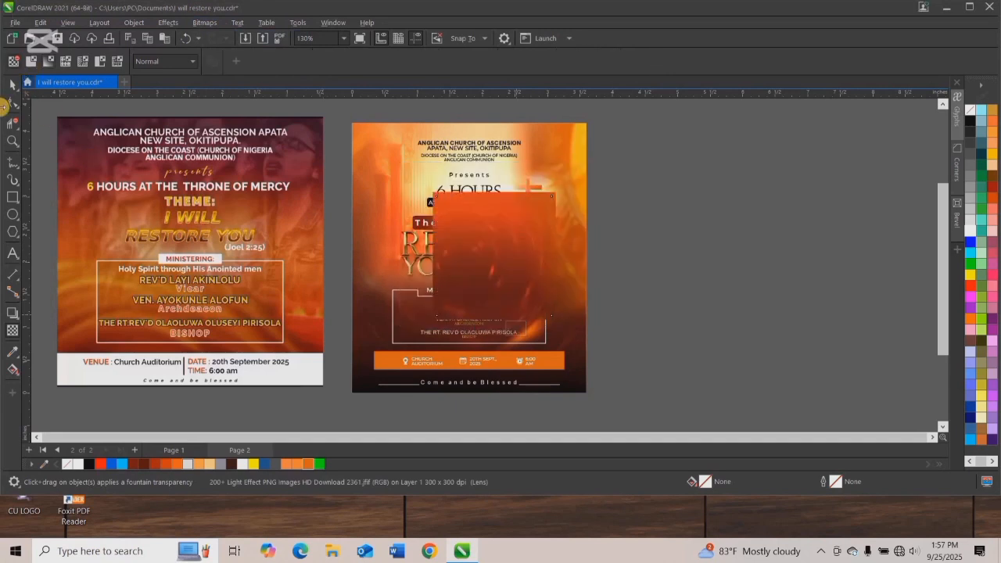
Place the faded light effect inside the flyer's background frame with PowerClip.
{"action": "scroll", "coordinate": [498, 259], "scroll_direction": "up", "scroll_amount": 4}
{"action": "right_click", "coordinate": [490, 259]}
{"action": "left_click", "coordinate": [532, 355]}
{"action": "left_click", "coordinate": [502, 218]}
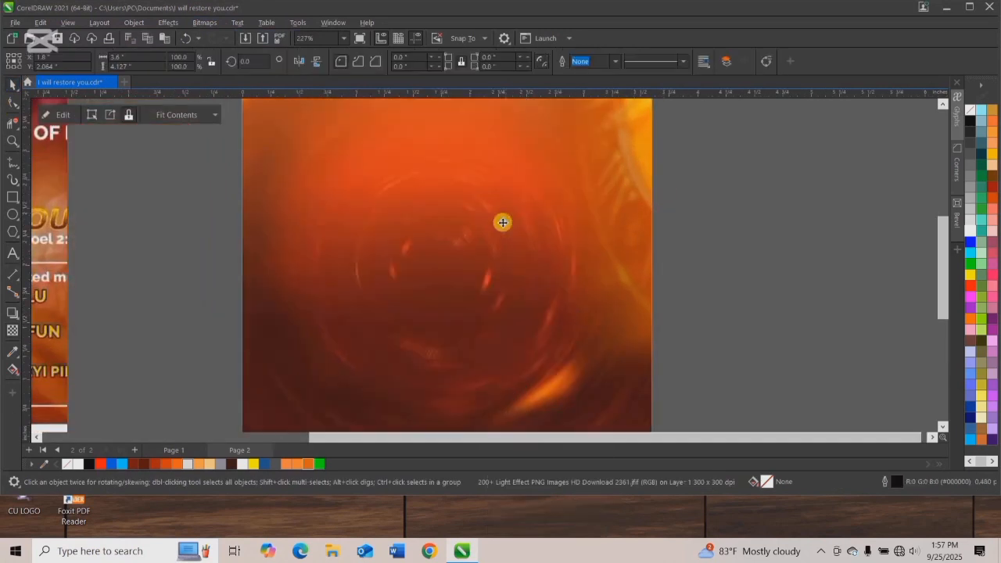
Open the flyer's PowerClip contents for editing and move the light effect behind the end of "RESTORE".
{"action": "right_click", "coordinate": [505, 160]}
{"action": "left_click", "coordinate": [554, 183]}
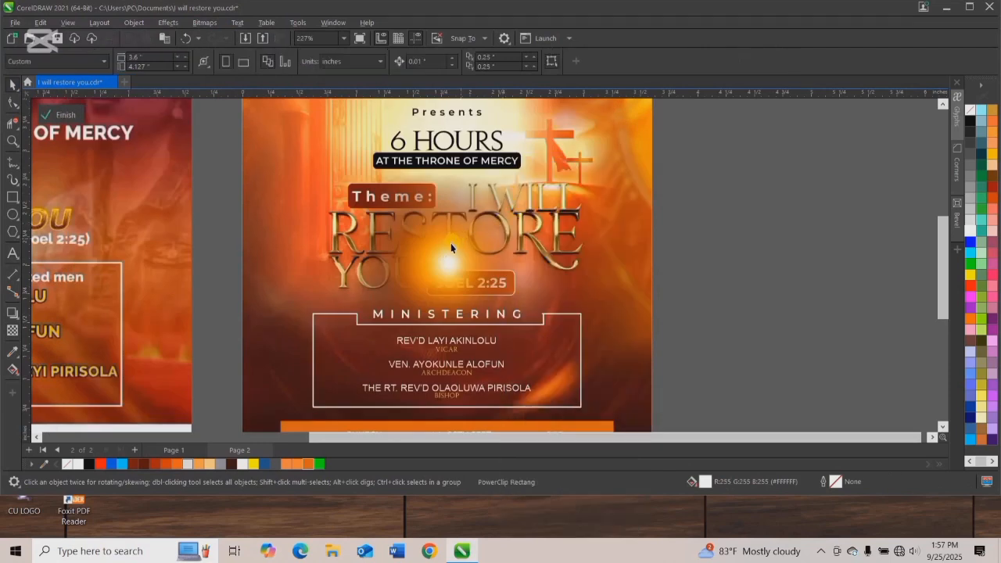
{"action": "left_click_drag", "start_coordinate": [552, 217], "coordinate": [656, 174]}
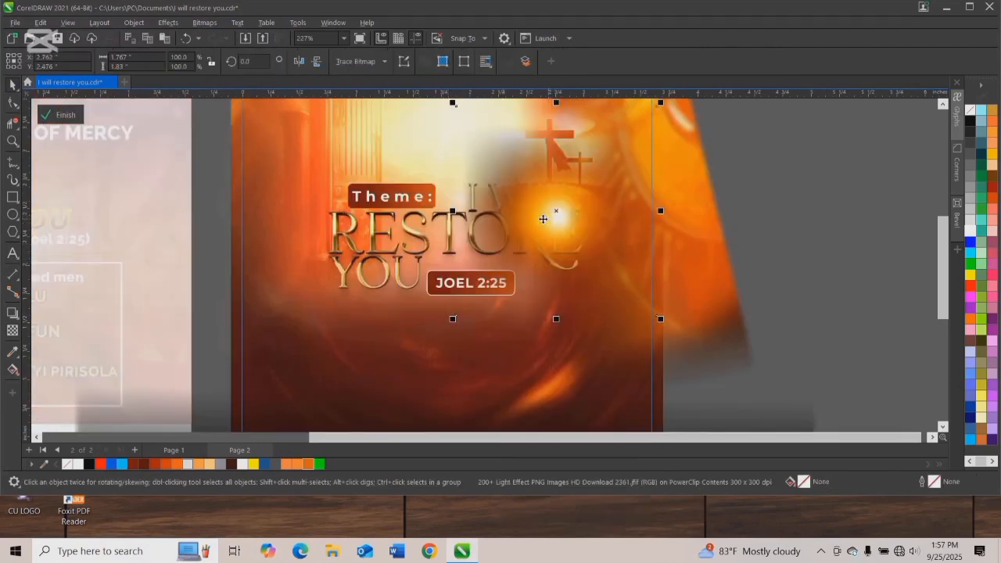
Set the light effect's merge mode to Screen and scale it down to about 1.22 in wide behind the "R" near the end of "RESTORE".
{"action": "left_click", "coordinate": [11, 333]}
{"action": "left_click", "coordinate": [164, 61]}
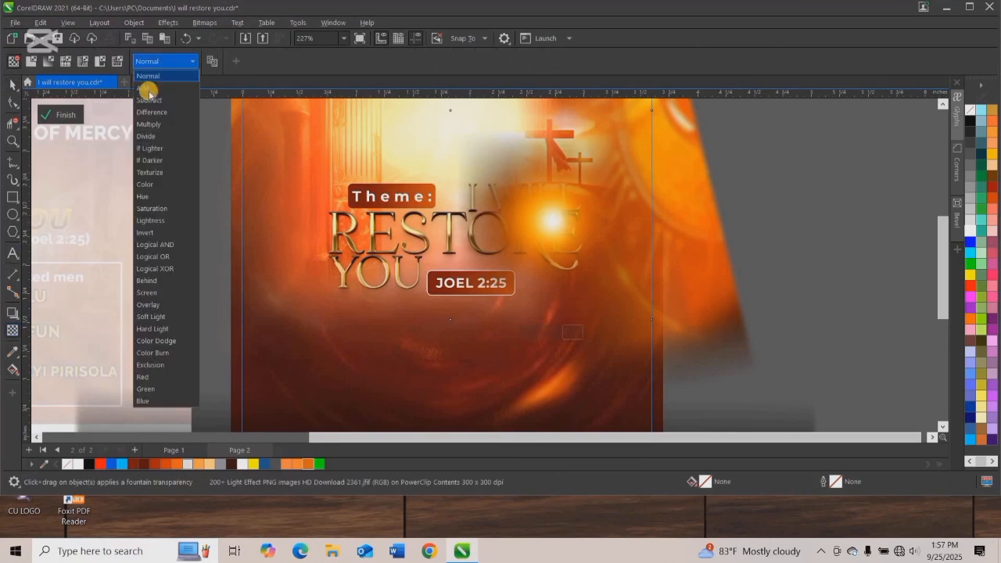
{"action": "left_click", "coordinate": [148, 88]}
{"action": "left_click", "coordinate": [157, 64]}
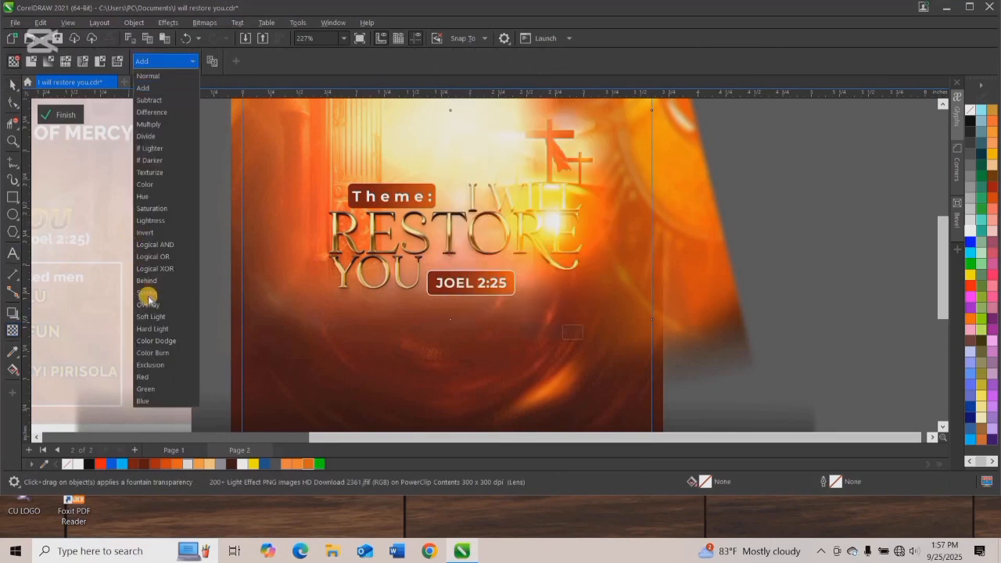
{"action": "left_click", "coordinate": [149, 293]}
{"action": "left_click", "coordinate": [13, 84]}
{"action": "left_click", "coordinate": [530, 238]}
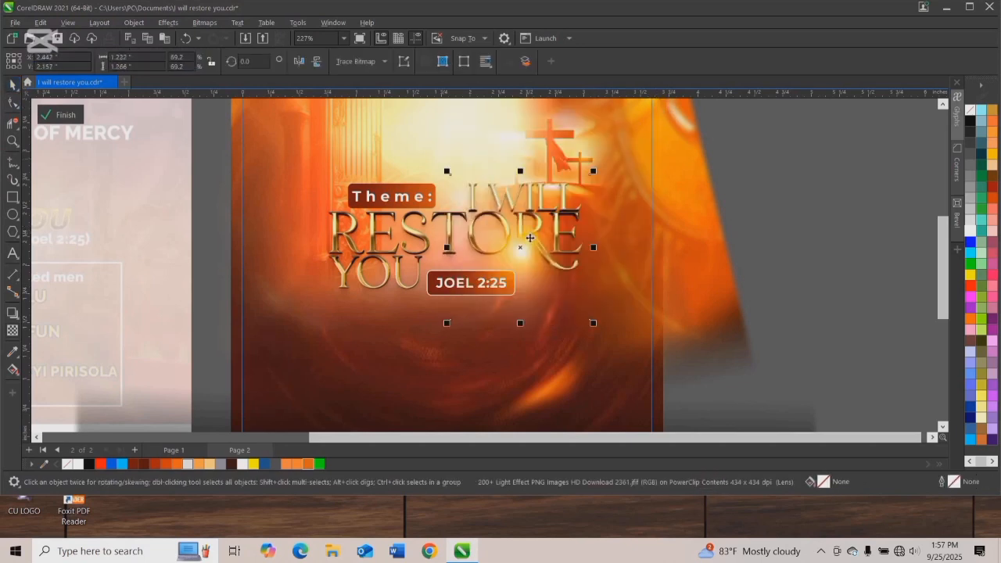
Shrink the light effect behind the "O" of "RESTORE" and place a smaller copy about 0.70 in wide behind the first "E".
{"action": "left_click_drag", "start_coordinate": [527, 225], "coordinate": [526, 188]}
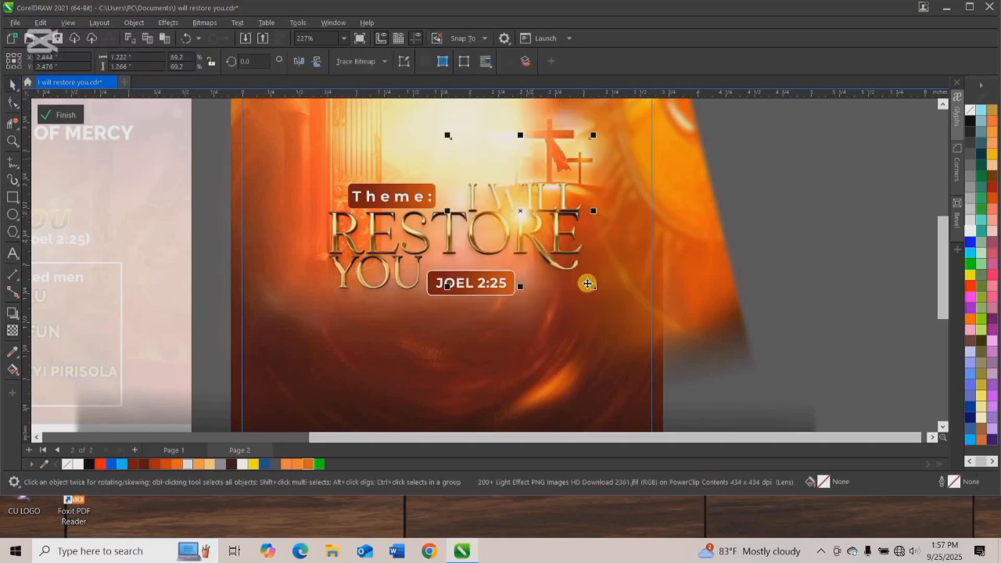
{"action": "left_click_drag", "start_coordinate": [590, 290], "coordinate": [571, 271]}
{"action": "left_click_drag", "start_coordinate": [511, 203], "coordinate": [375, 256]}
{"action": "left_click_drag", "start_coordinate": [439, 322], "coordinate": [396, 279]}
{"action": "left_click_drag", "start_coordinate": [352, 234], "coordinate": [374, 238]}
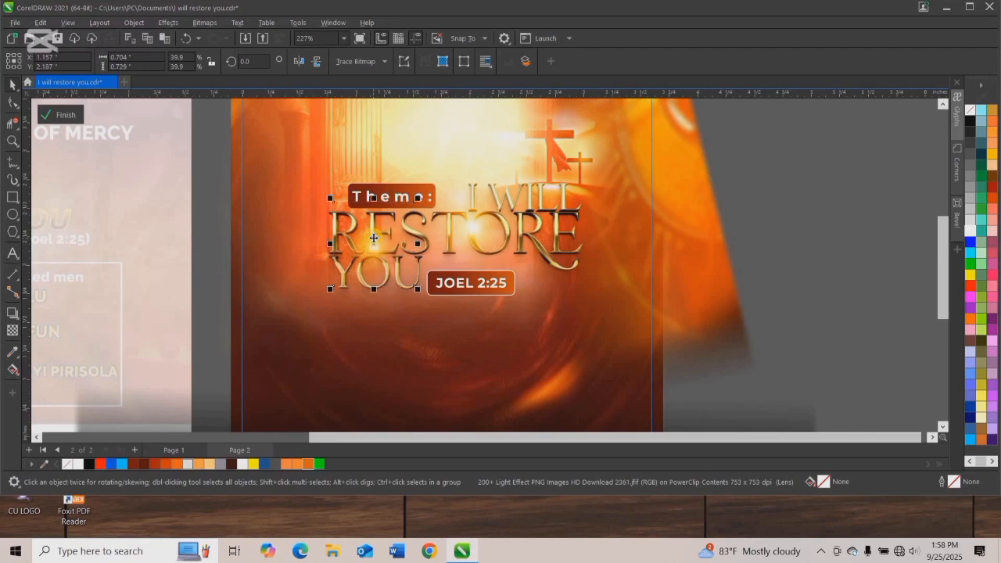
Try the Add and Overlay merge modes on the smaller light effect and return it to Screen.
{"action": "left_click", "coordinate": [161, 61]}
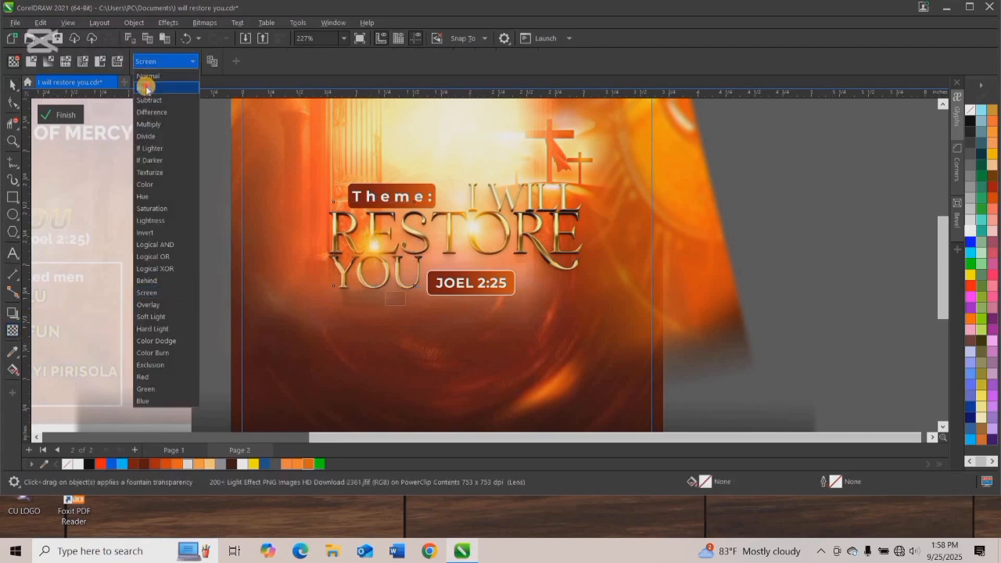
{"action": "left_click", "coordinate": [144, 88]}
{"action": "left_click", "coordinate": [161, 61]}
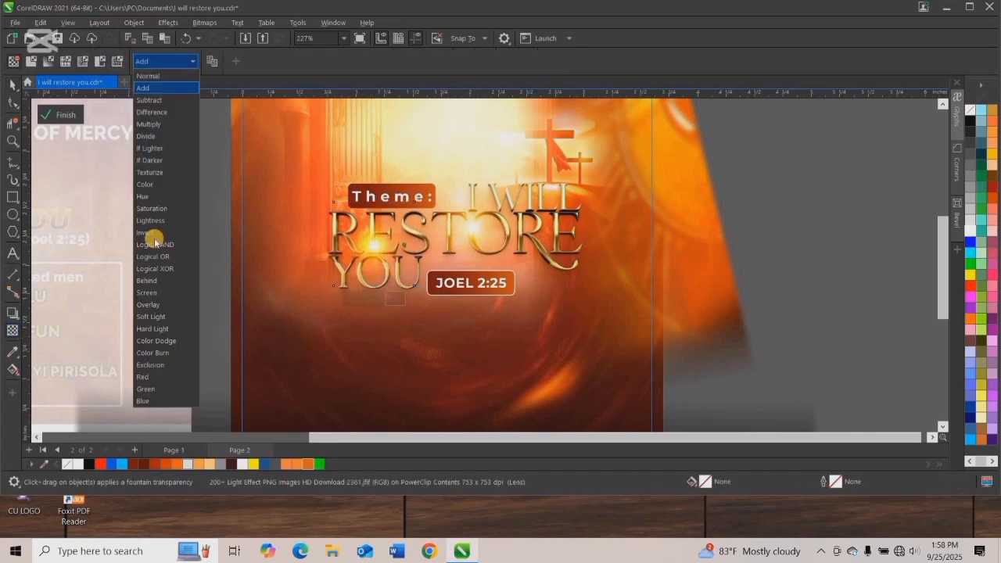
{"action": "left_click", "coordinate": [161, 304]}
{"action": "left_click", "coordinate": [160, 61]}
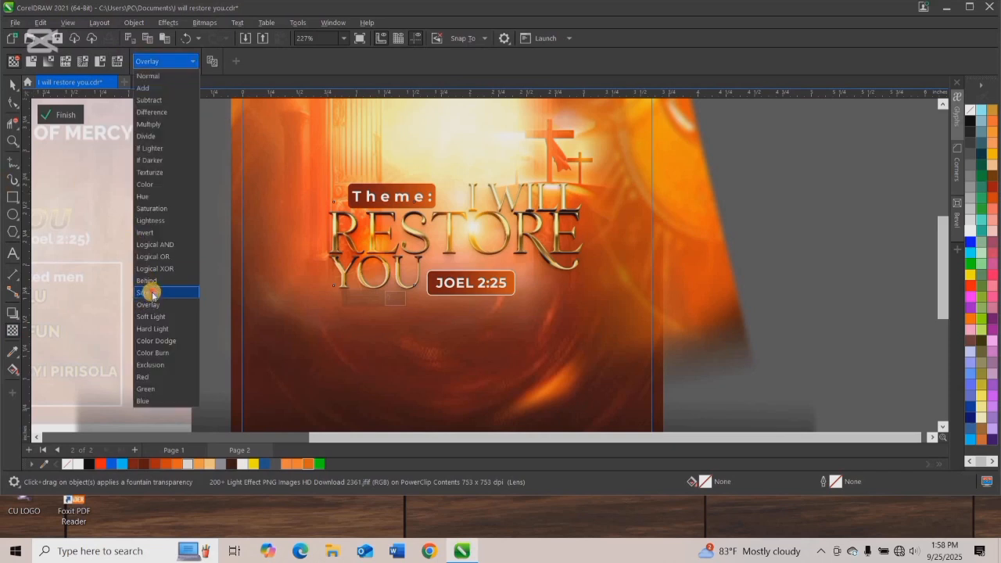
{"action": "left_click", "coordinate": [152, 292]}
Soften the smaller light effect behind the first "E" of "RESTORE" by making it partly transparent.
{"action": "left_click", "coordinate": [9, 87]}
{"action": "left_click", "coordinate": [11, 331]}
{"action": "left_click", "coordinate": [362, 298]}
{"action": "left_click", "coordinate": [13, 85]}
Enlarge the softened light effect to about 0.98 in wide, position it behind the first "E" of "RESTORE" and finish editing the PowerClip contents.
{"action": "left_click_drag", "start_coordinate": [327, 194], "coordinate": [296, 163]}
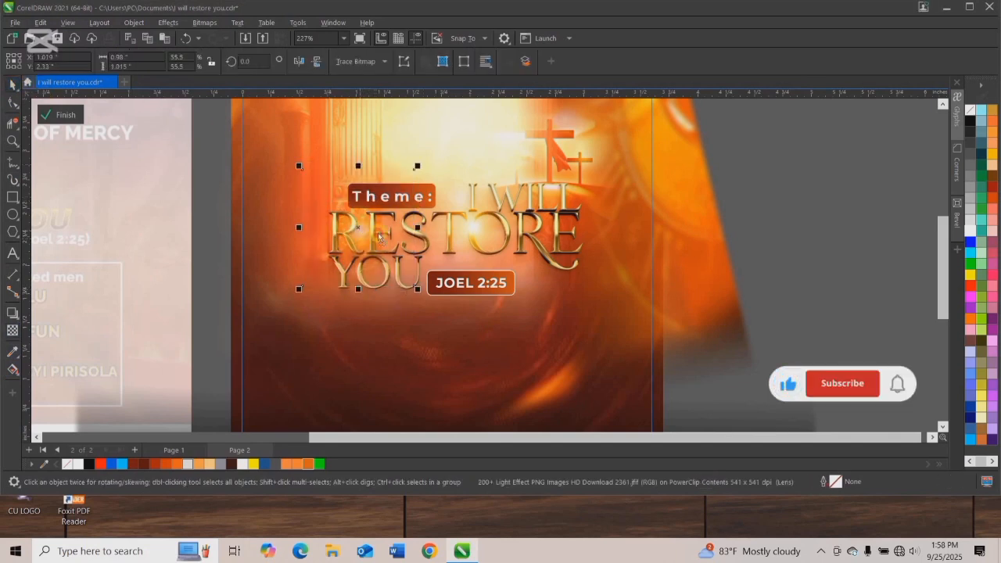
{"action": "left_click_drag", "start_coordinate": [357, 233], "coordinate": [384, 246]}
{"action": "left_click", "coordinate": [66, 114]}
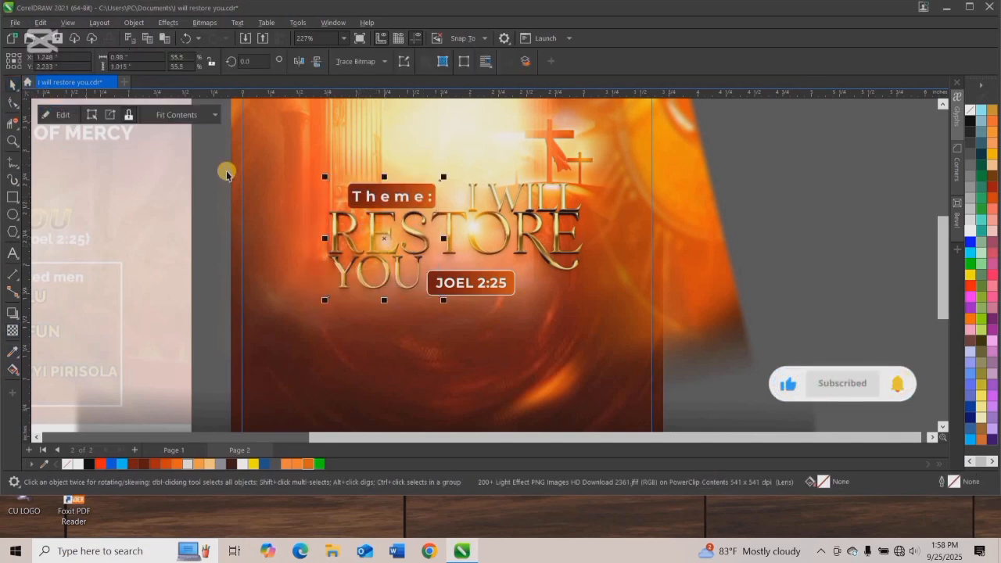
{"action": "scroll", "coordinate": [335, 215], "scroll_direction": "down", "scroll_amount": 3}
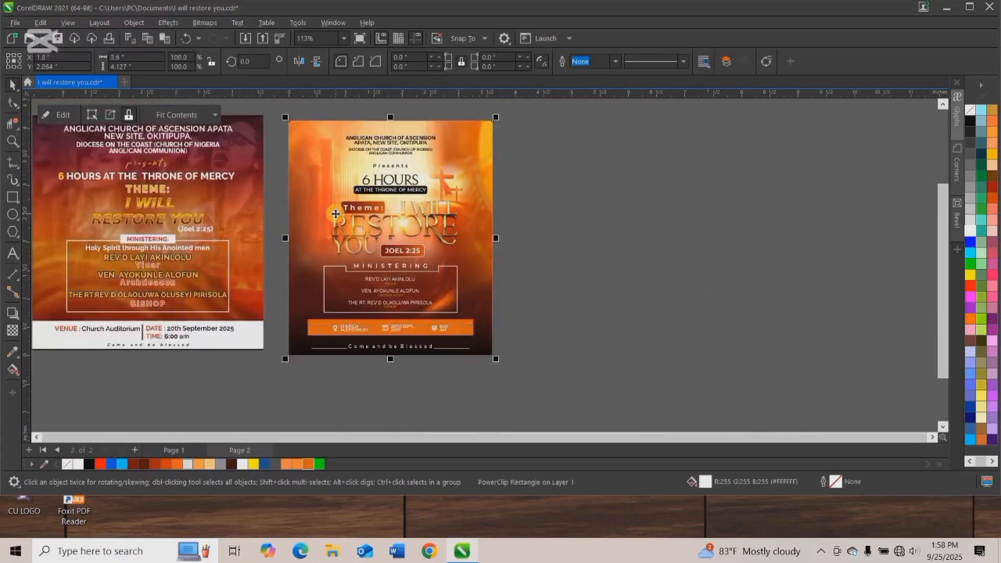